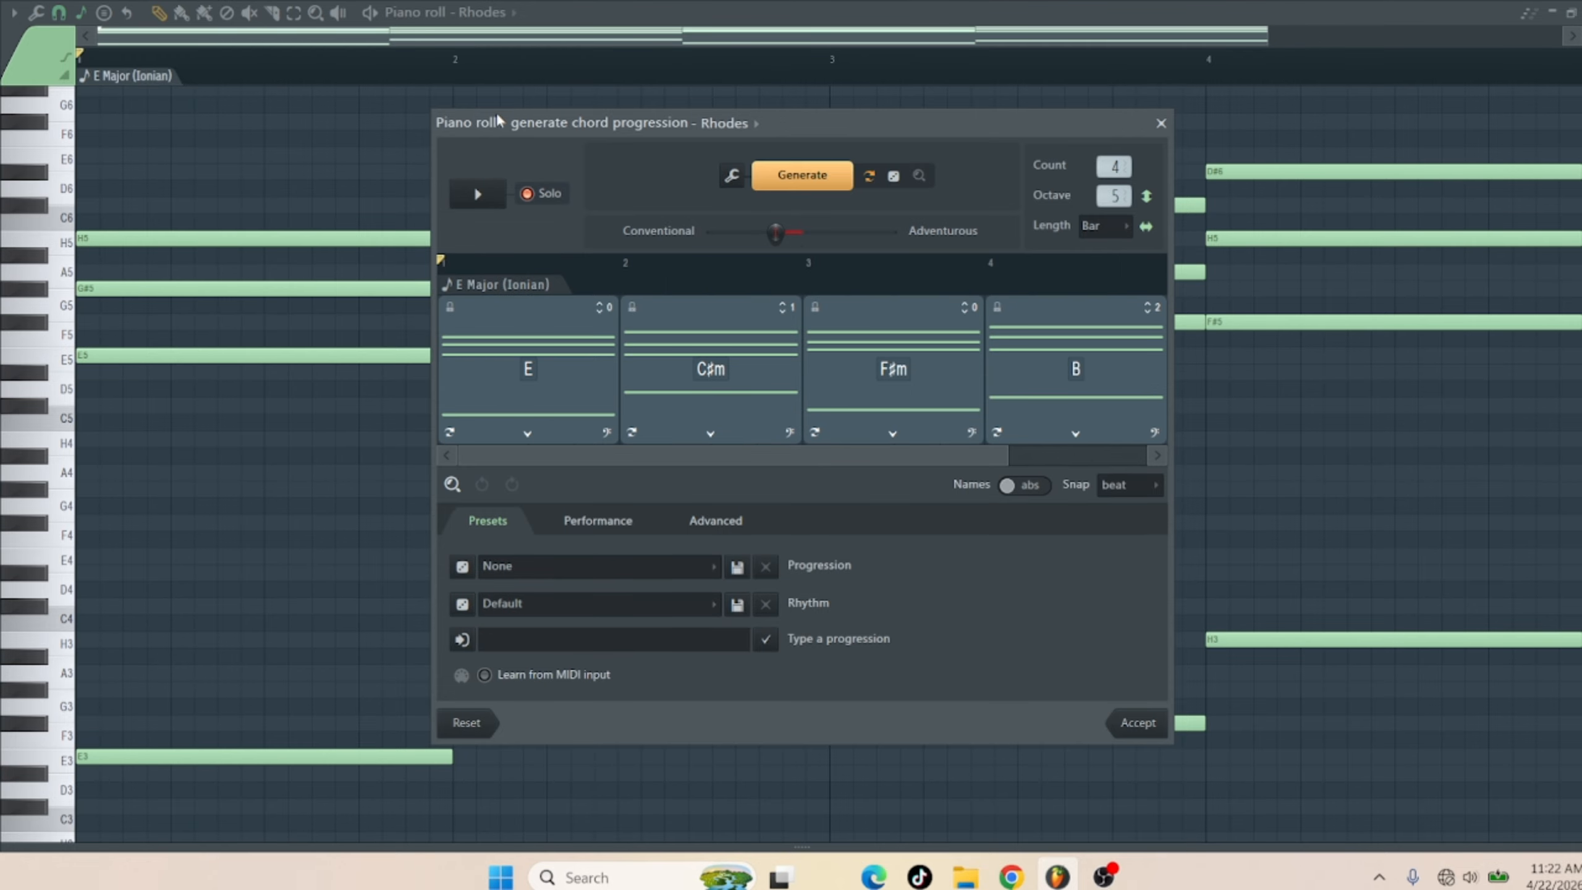
Set the chord progression generator's key to A with the Minor Natural (Aeolian) scale
right_click(511, 303)
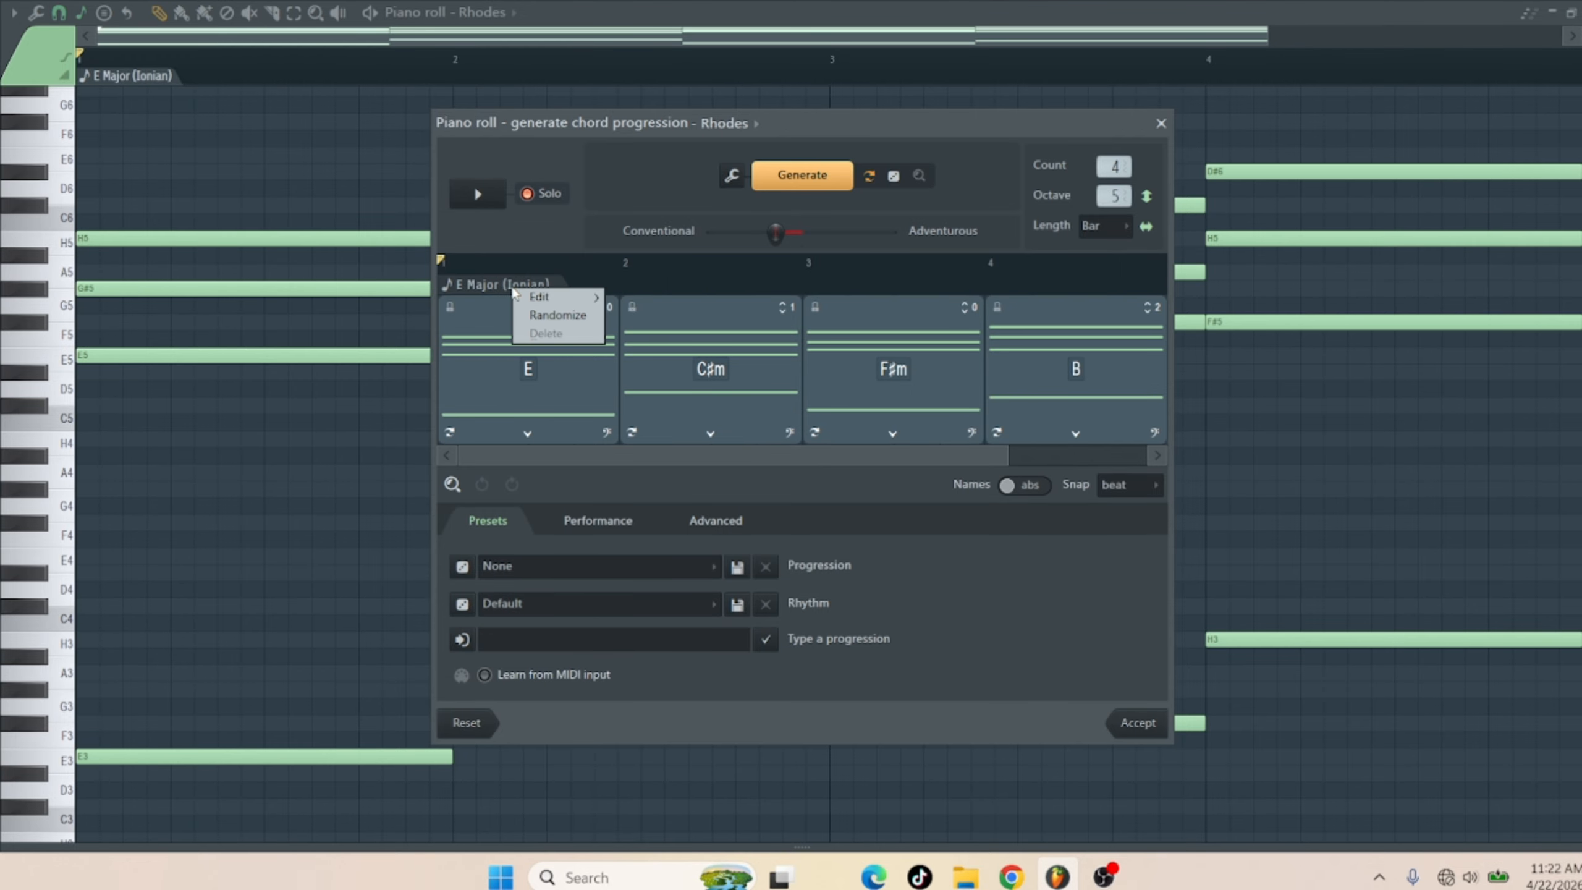
mouse_move(548, 297)
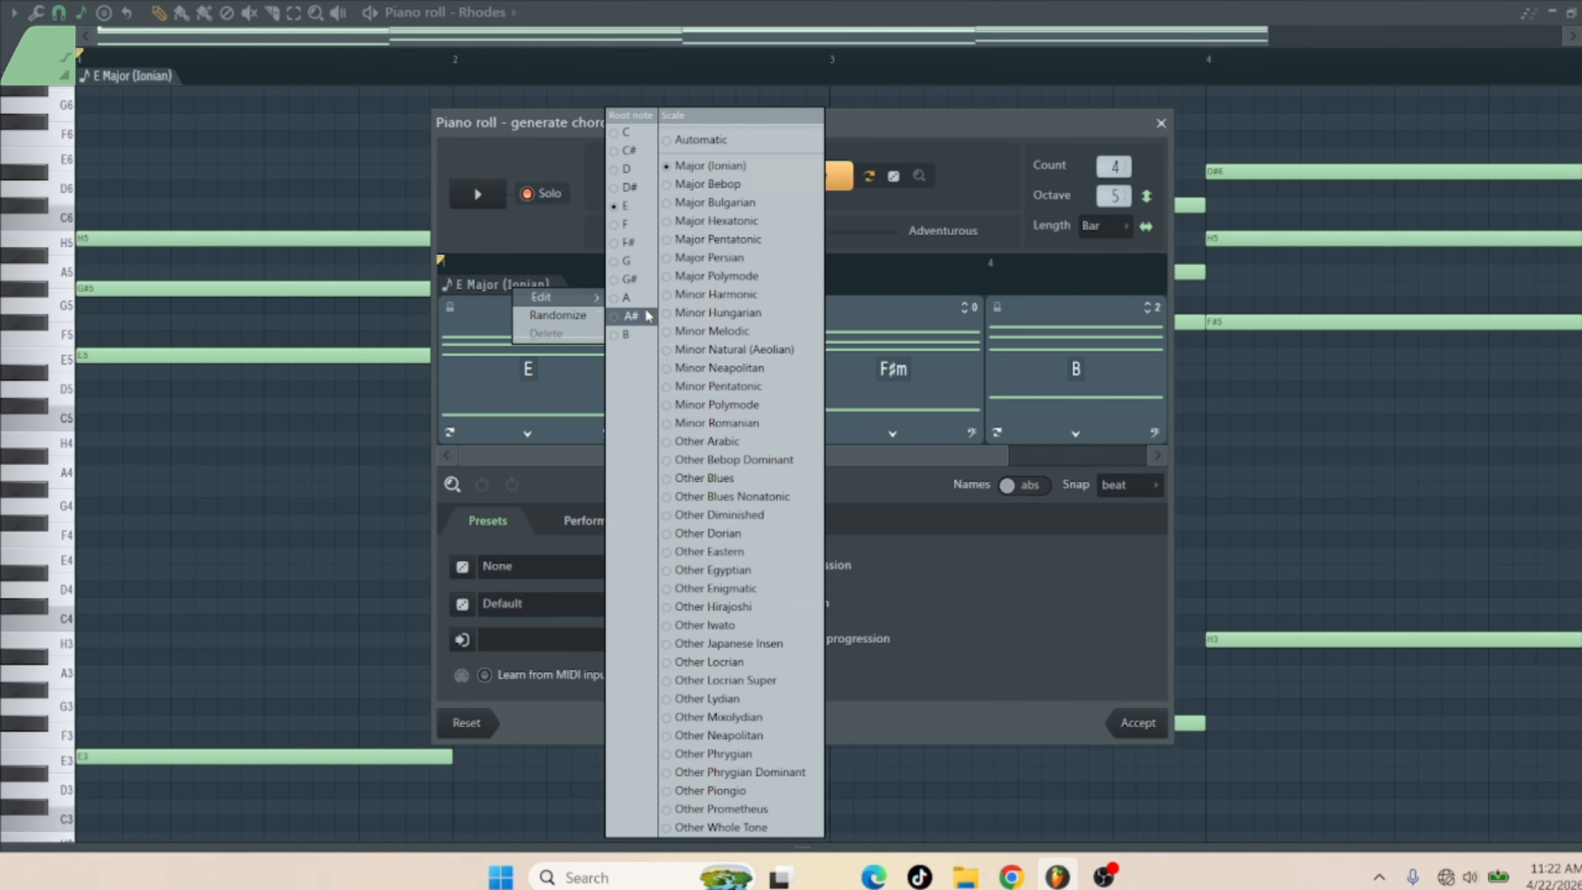
click(626, 297)
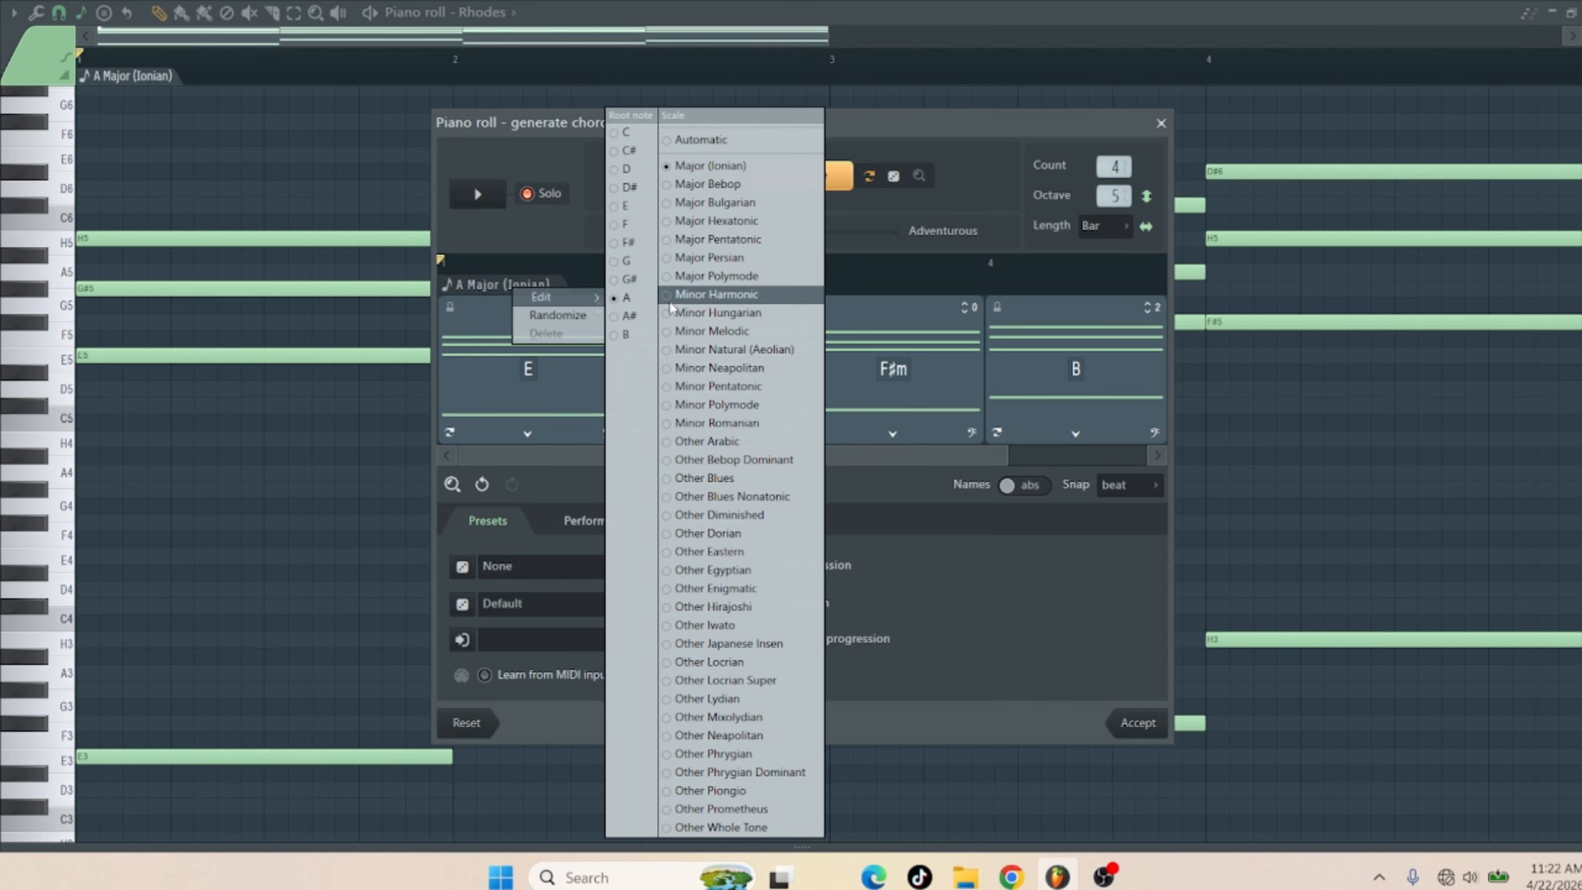
click(747, 353)
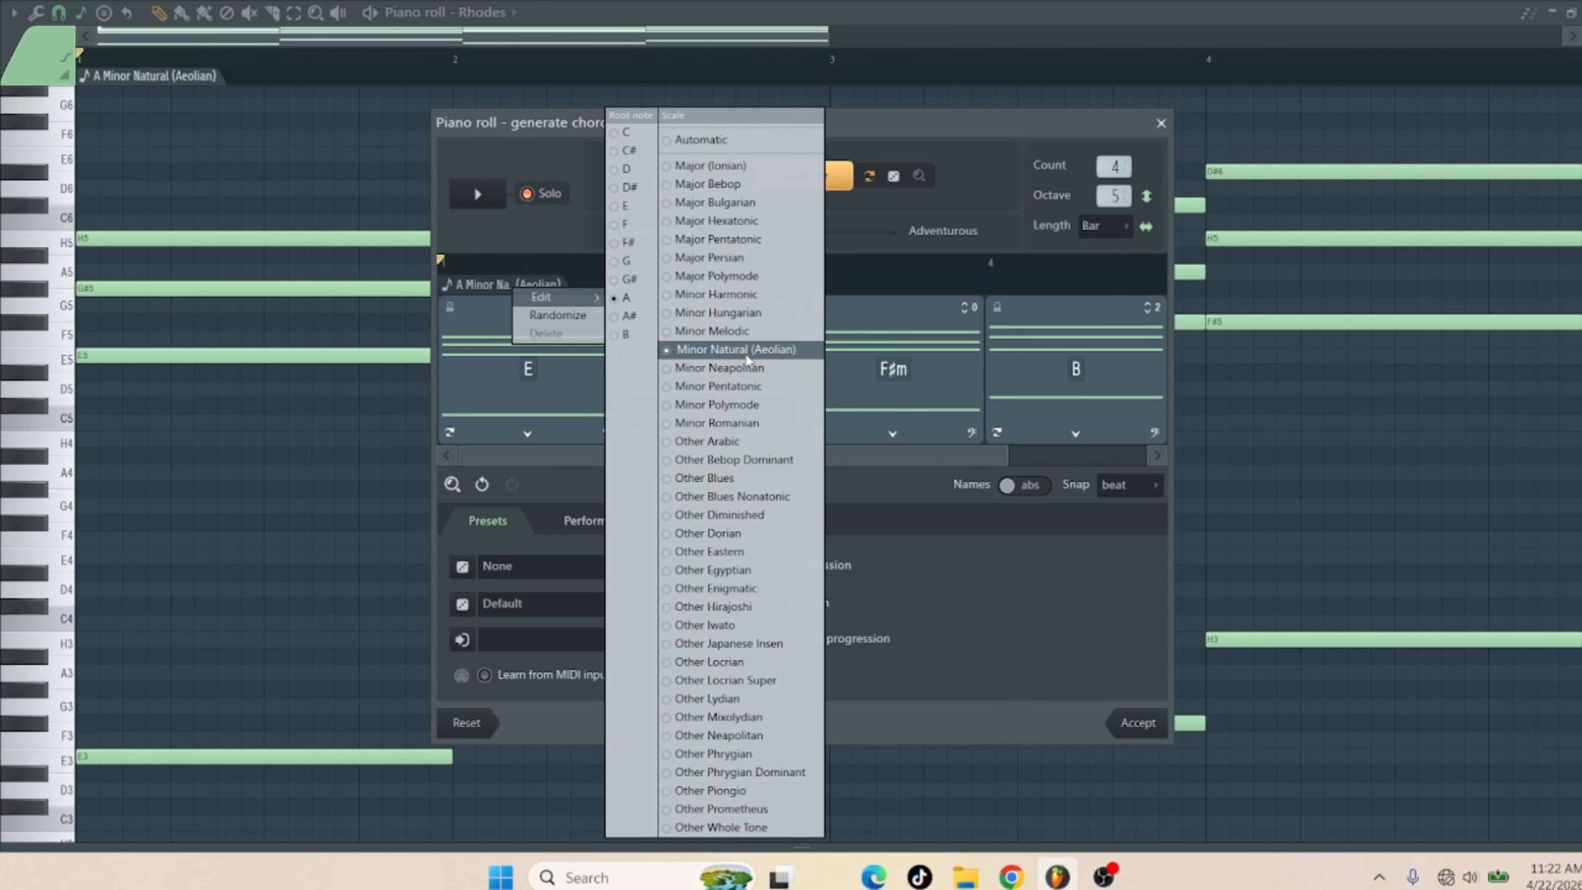
click(906, 141)
Regenerate the four-chord progression until it reads Am, C, F, E
click(790, 184)
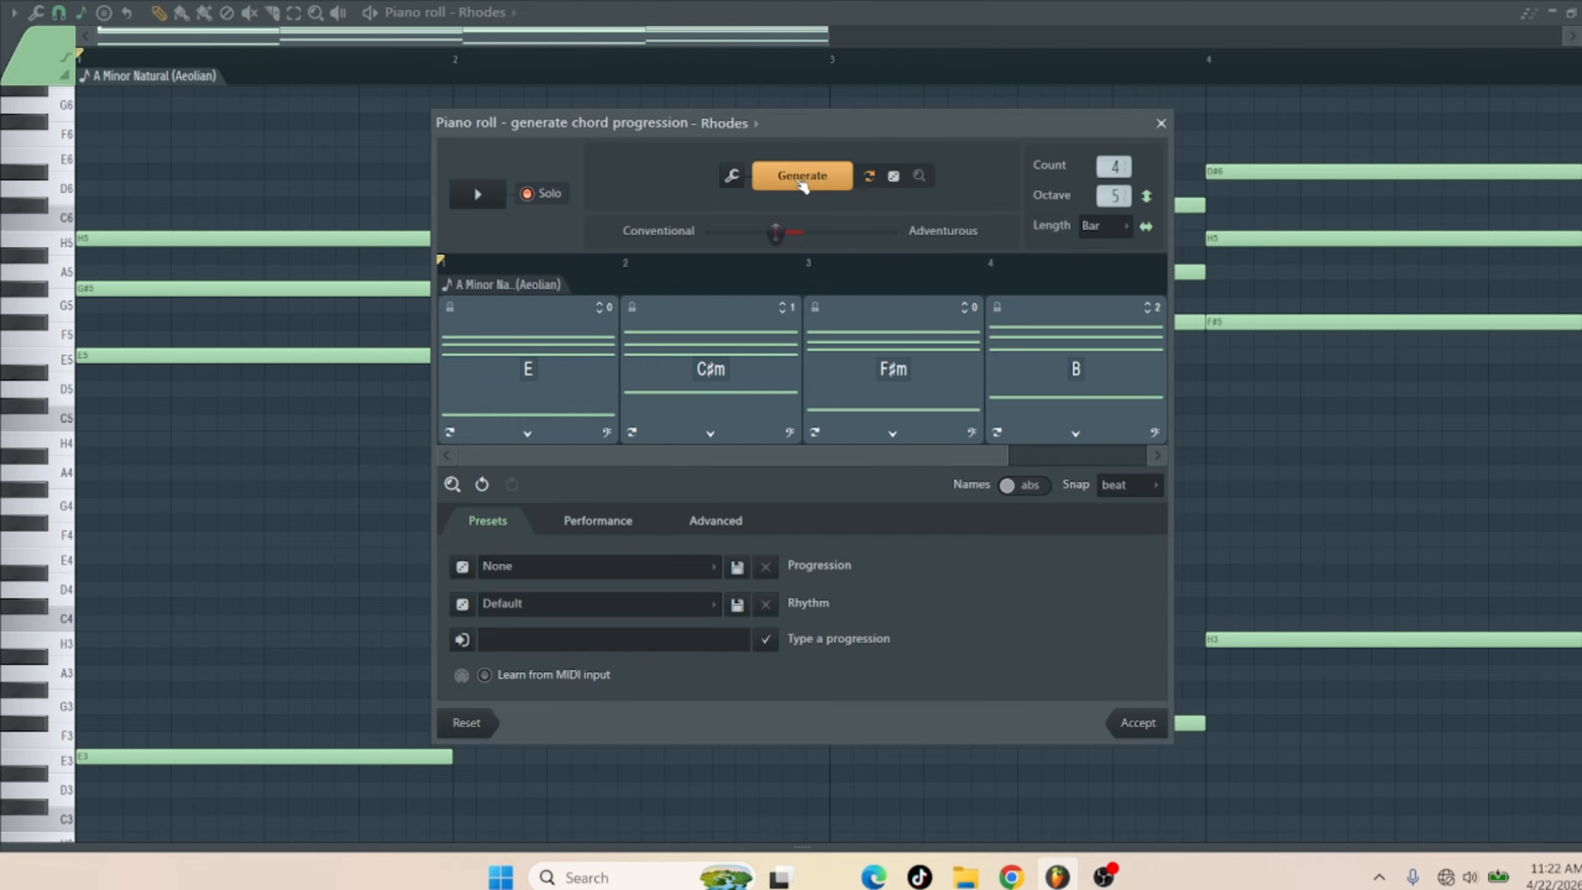
click(822, 182)
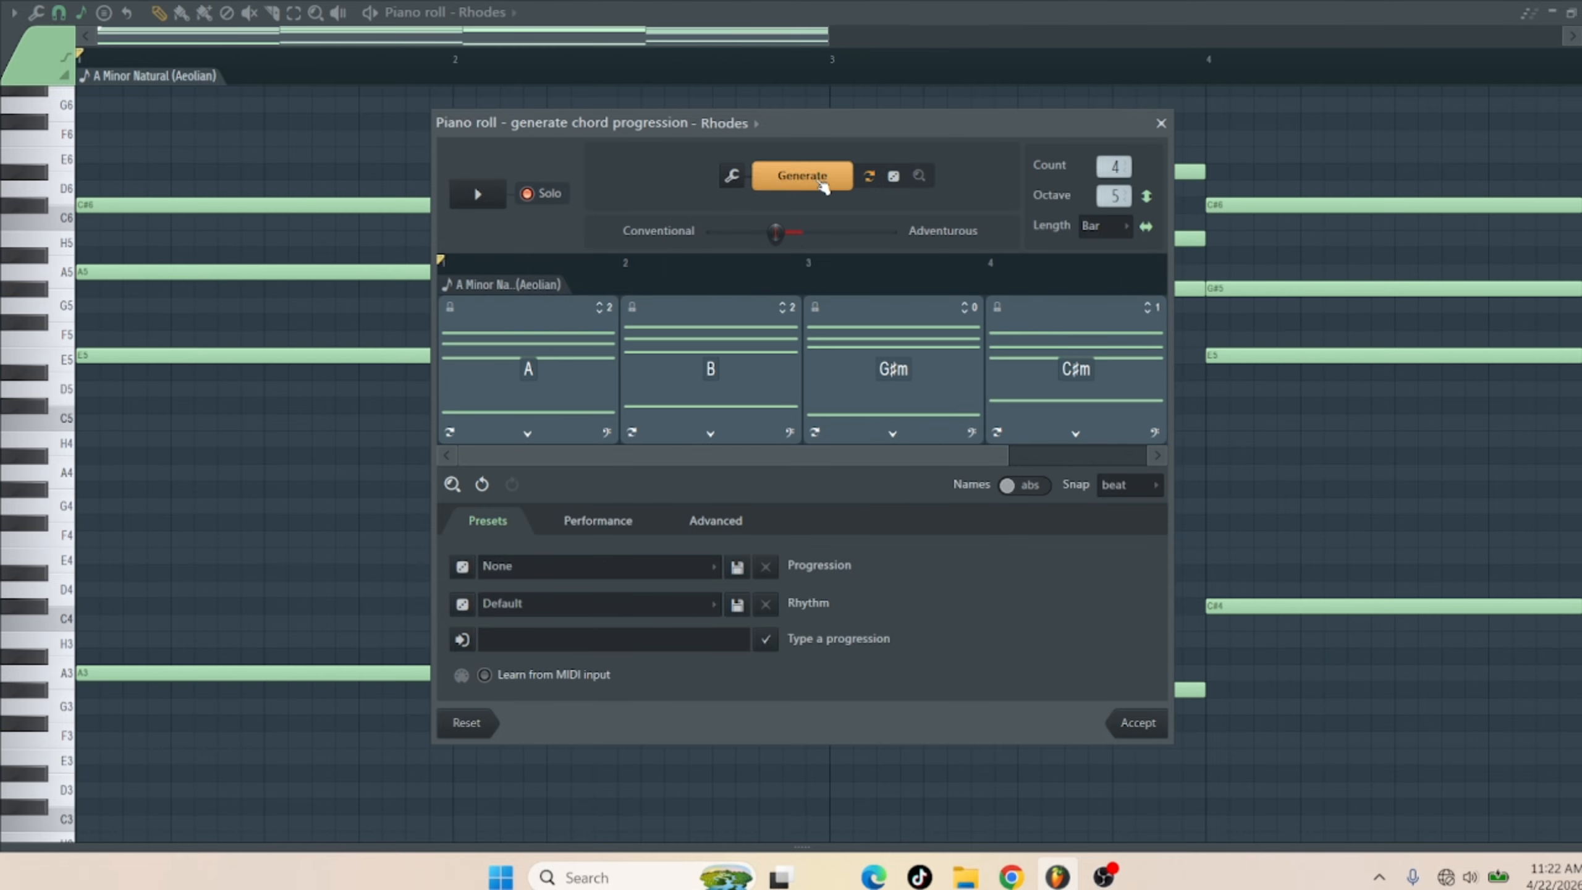
click(822, 182)
click(822, 182)
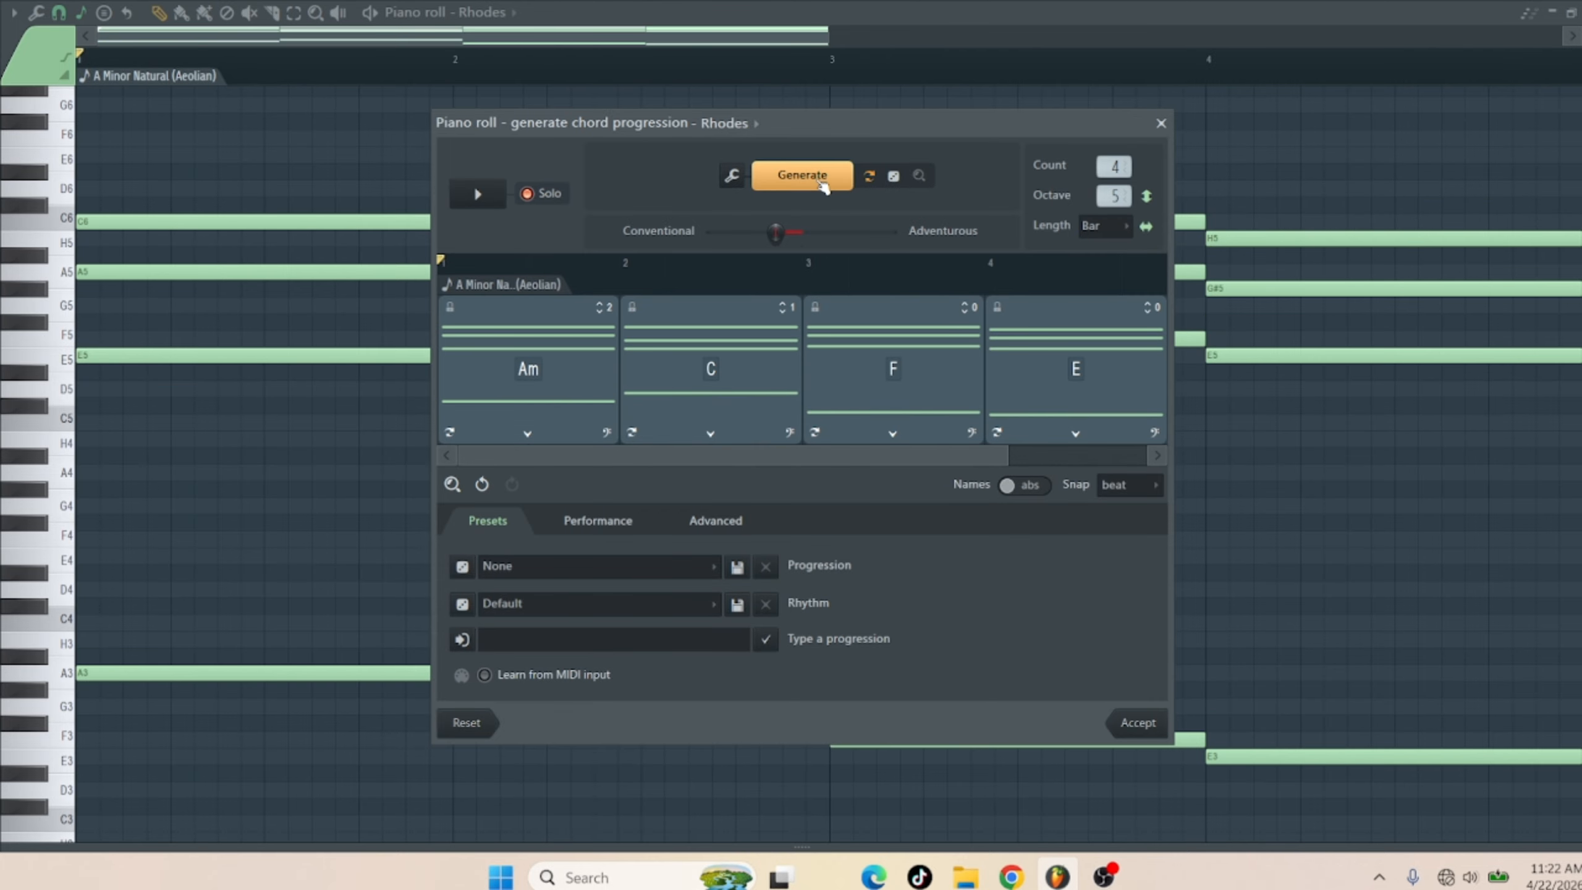
Preview the generated progression and accept it into the Rhodes piano roll
click(476, 194)
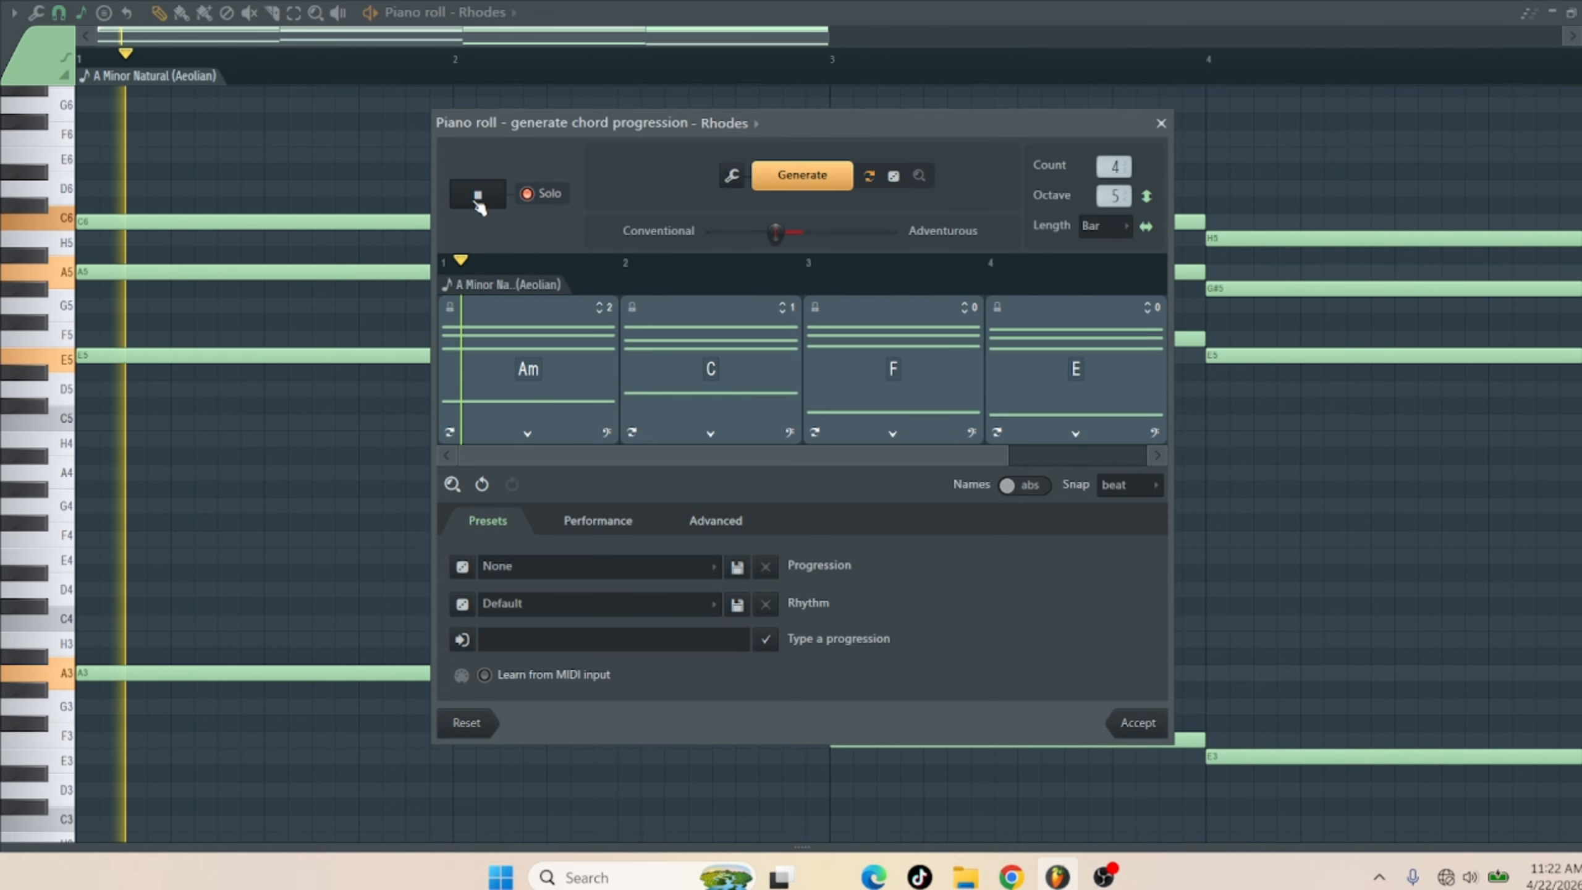
click(477, 197)
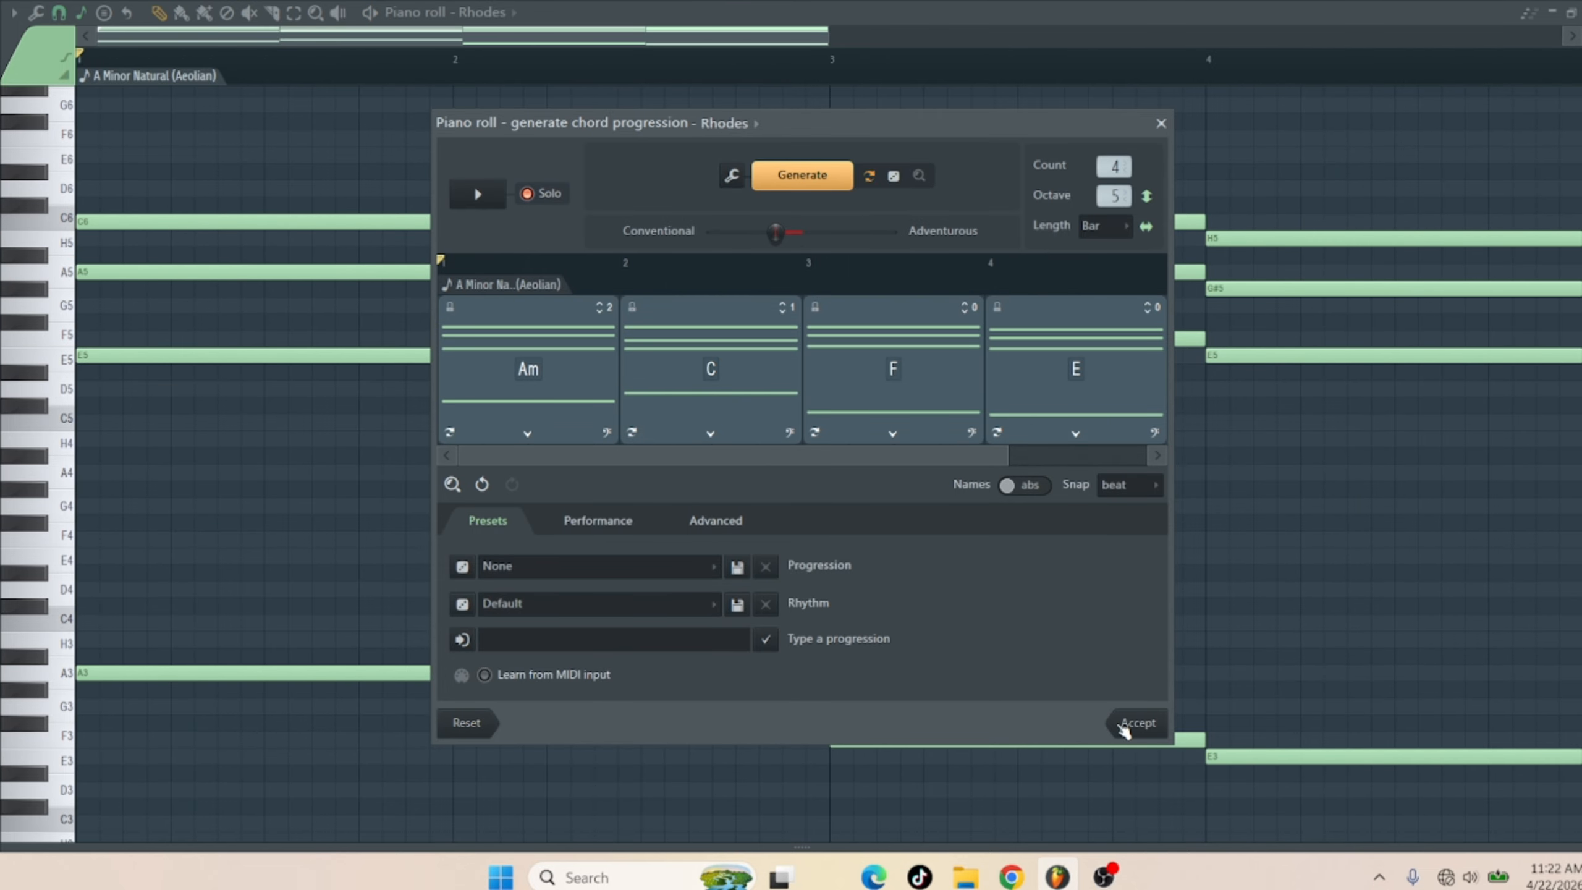
click(1124, 731)
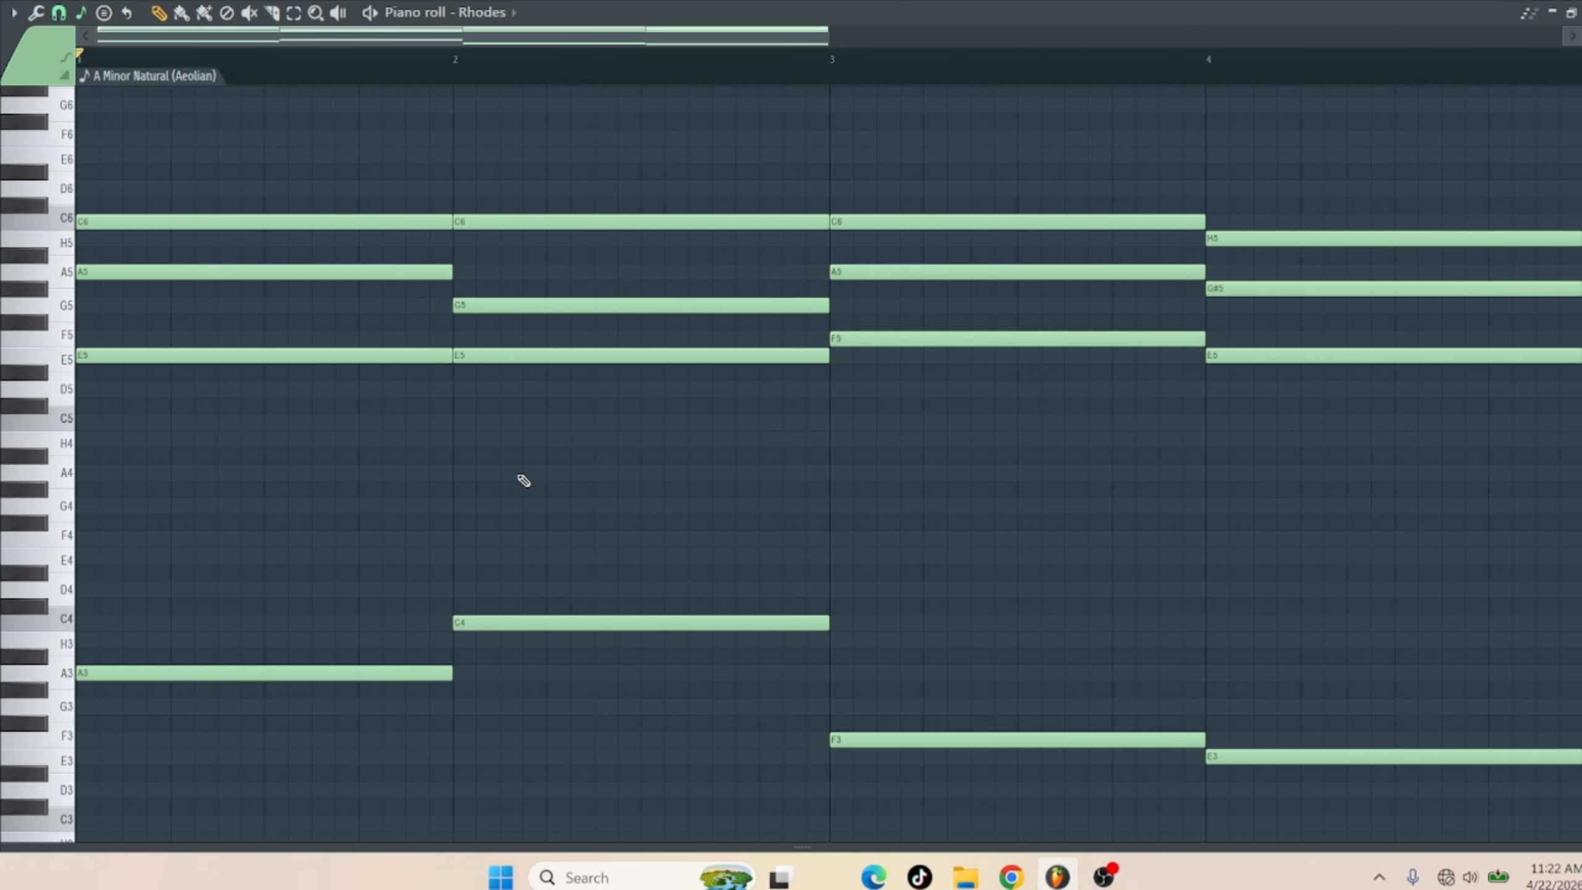
Delete all notes of the C chord in bar 2 and the E chord in bar 4
drag(828, 39, 1174, 92)
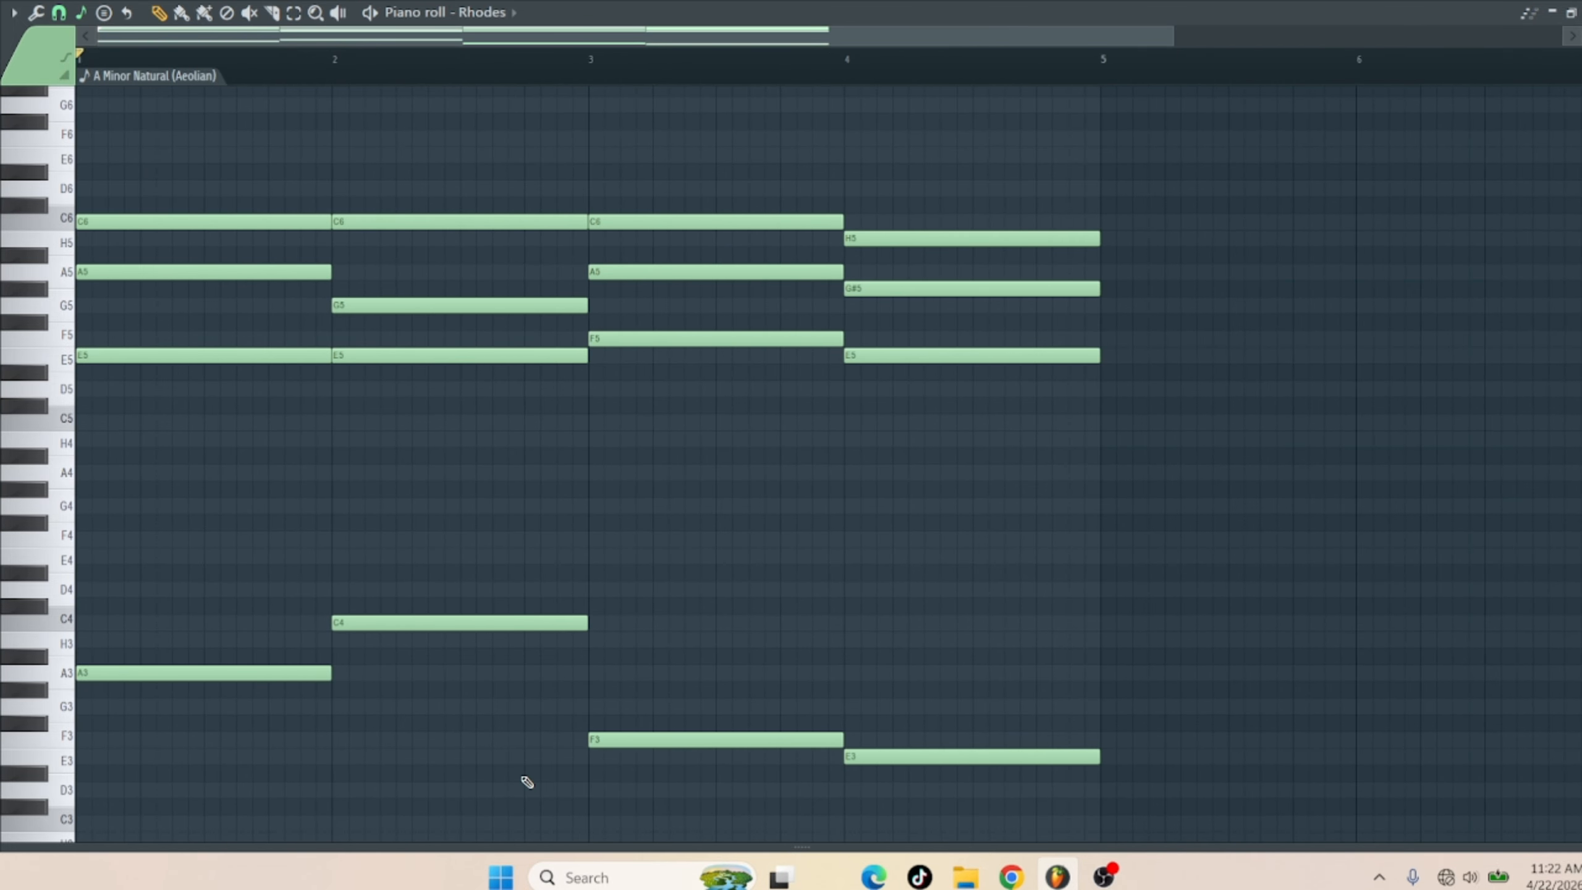
right_click(426, 215)
right_click(429, 304)
right_click(430, 355)
right_click(464, 622)
right_click(974, 238)
right_click(978, 288)
right_click(983, 355)
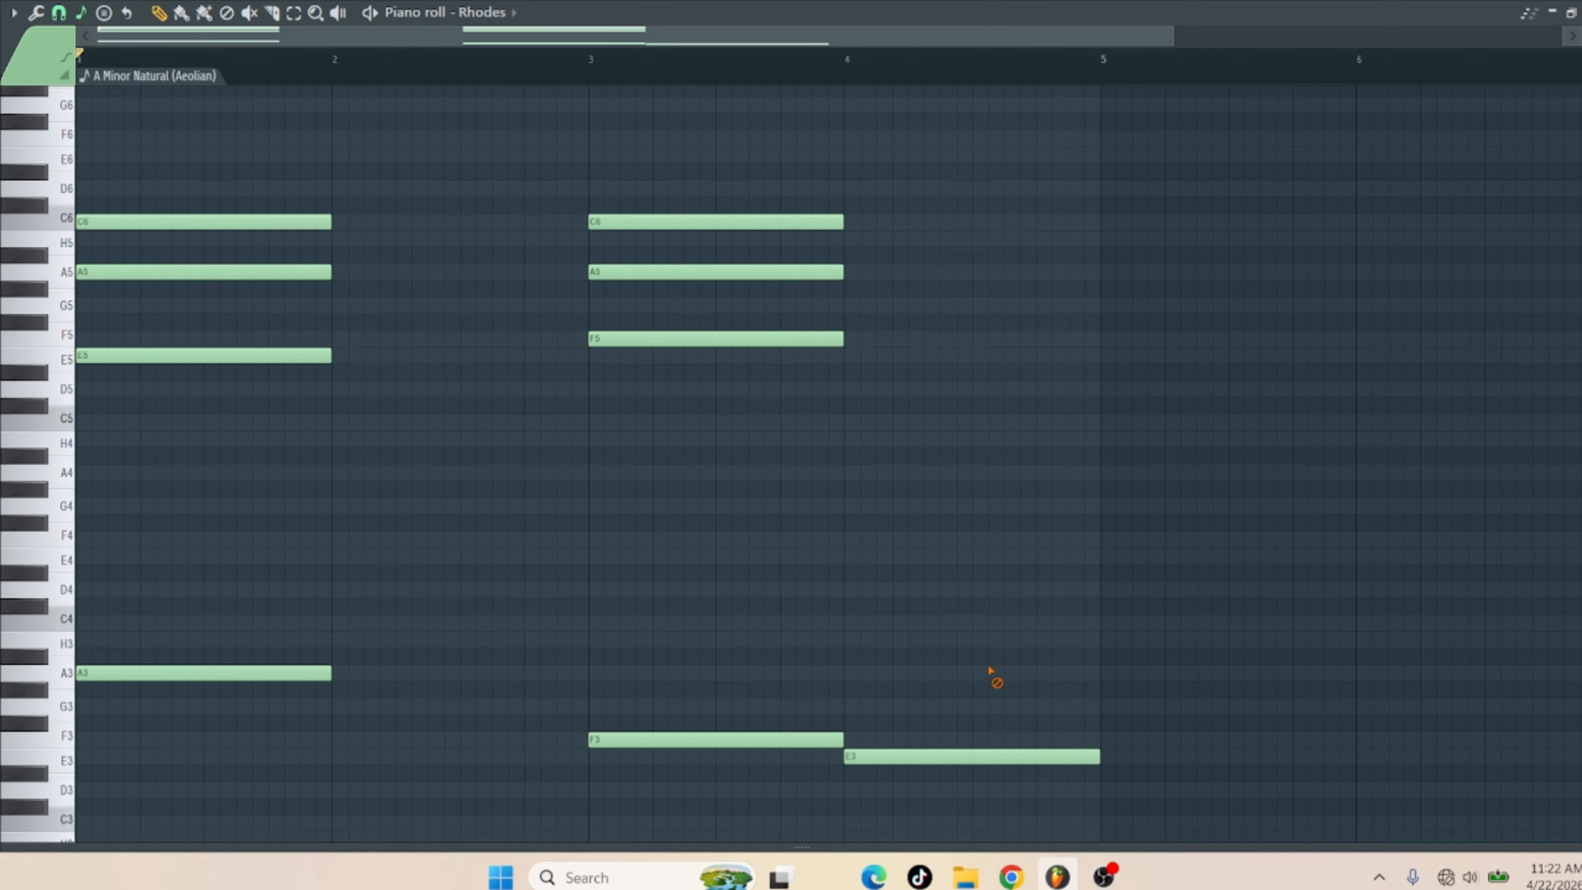
right_click(993, 756)
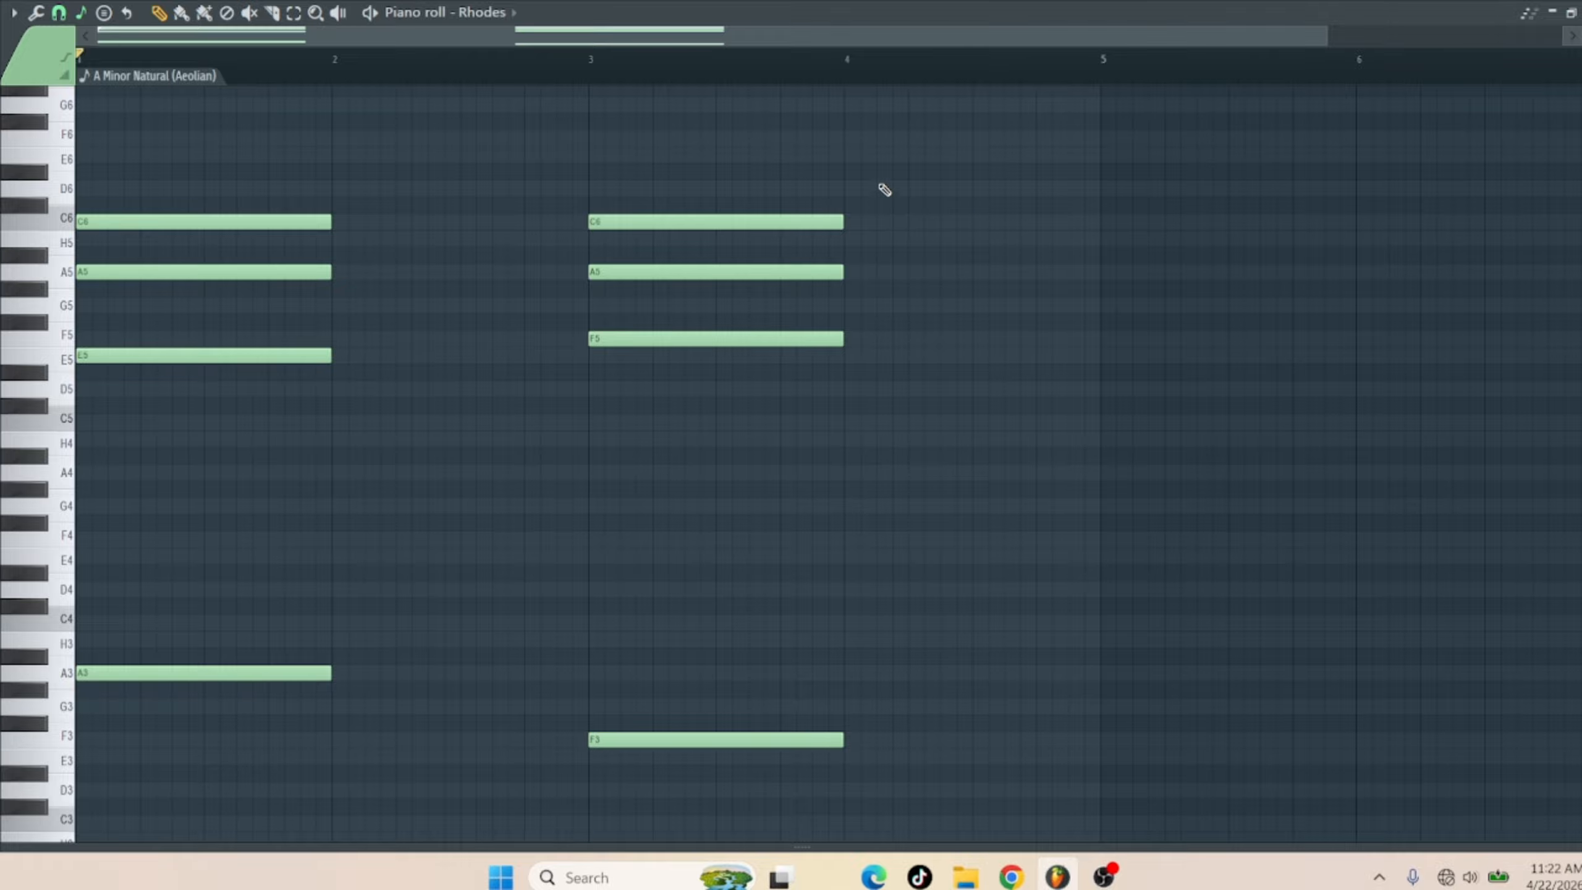
Move the four notes of the F chord from bar 3 to bar 2, and play back the pattern from the main window
drag(861, 223, 533, 838)
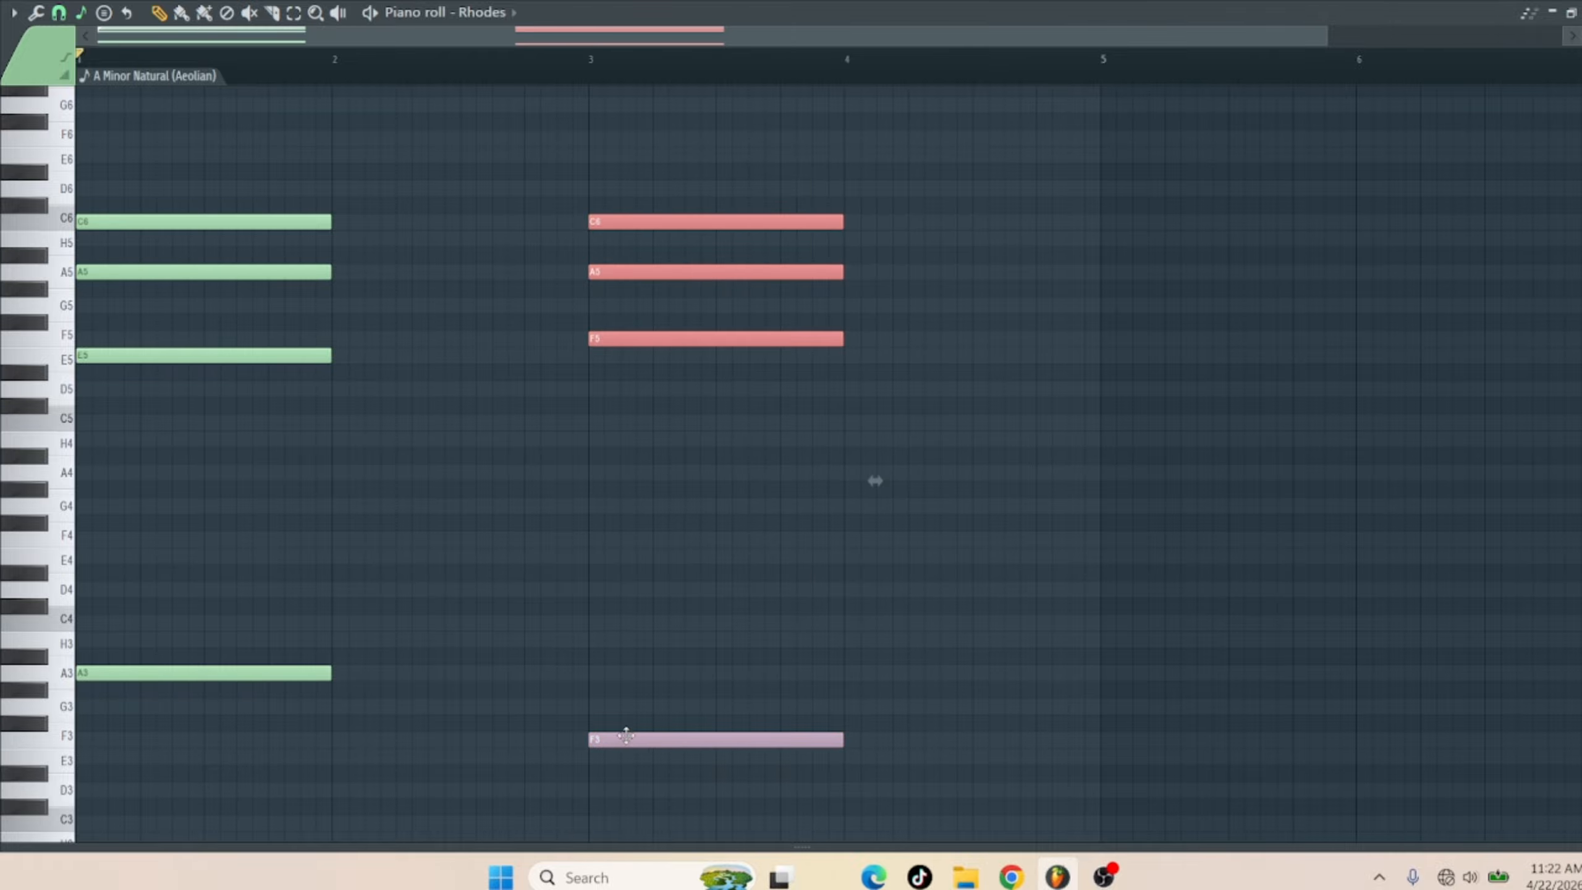
drag(629, 740, 368, 744)
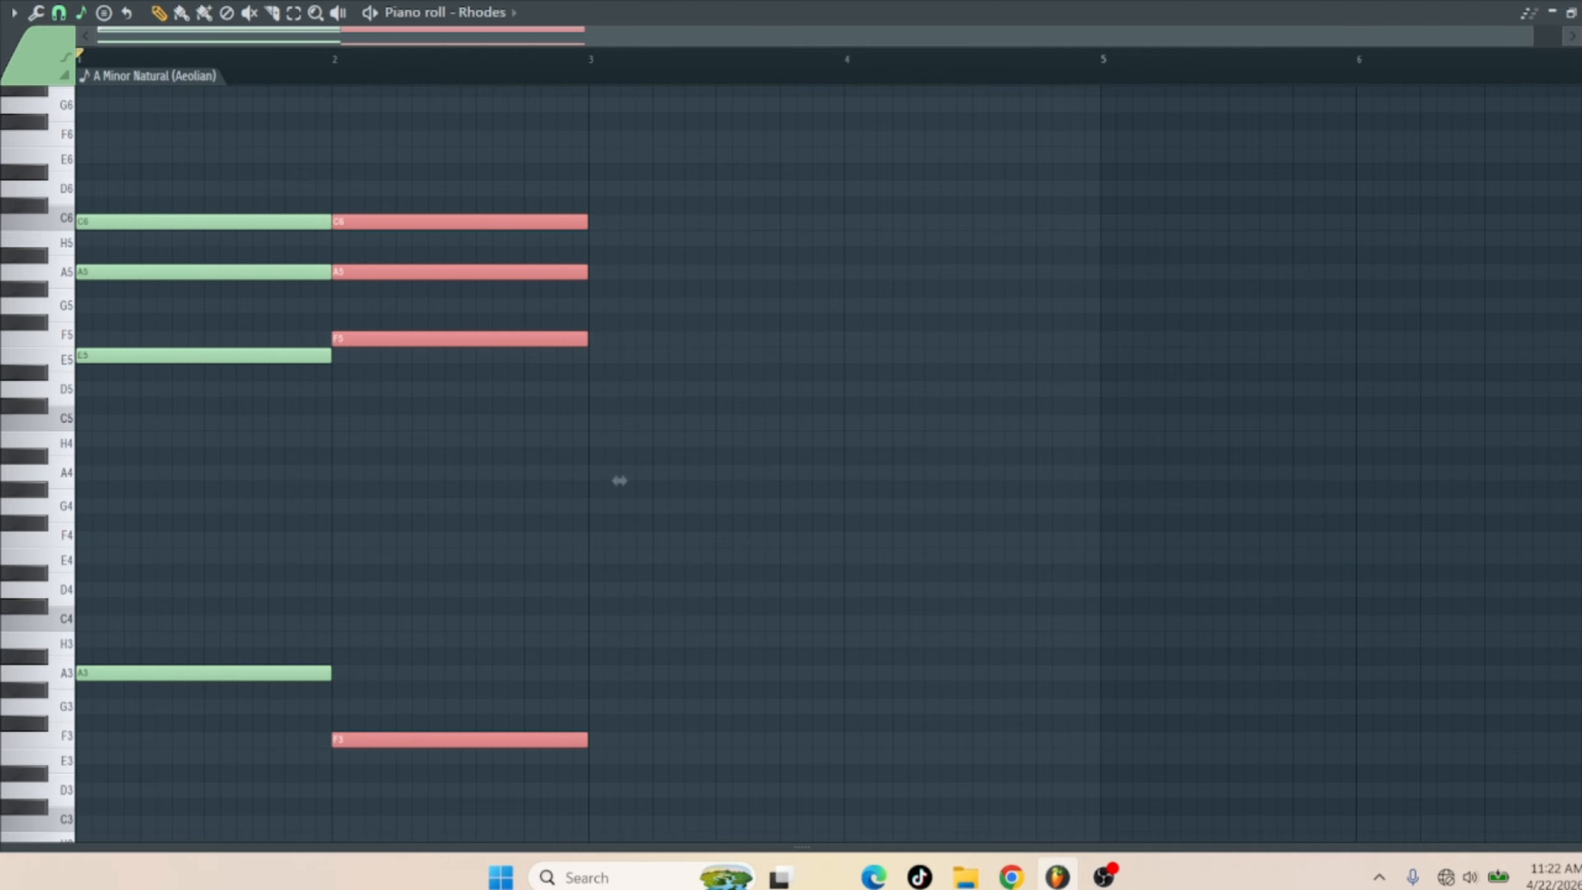
click(1571, 13)
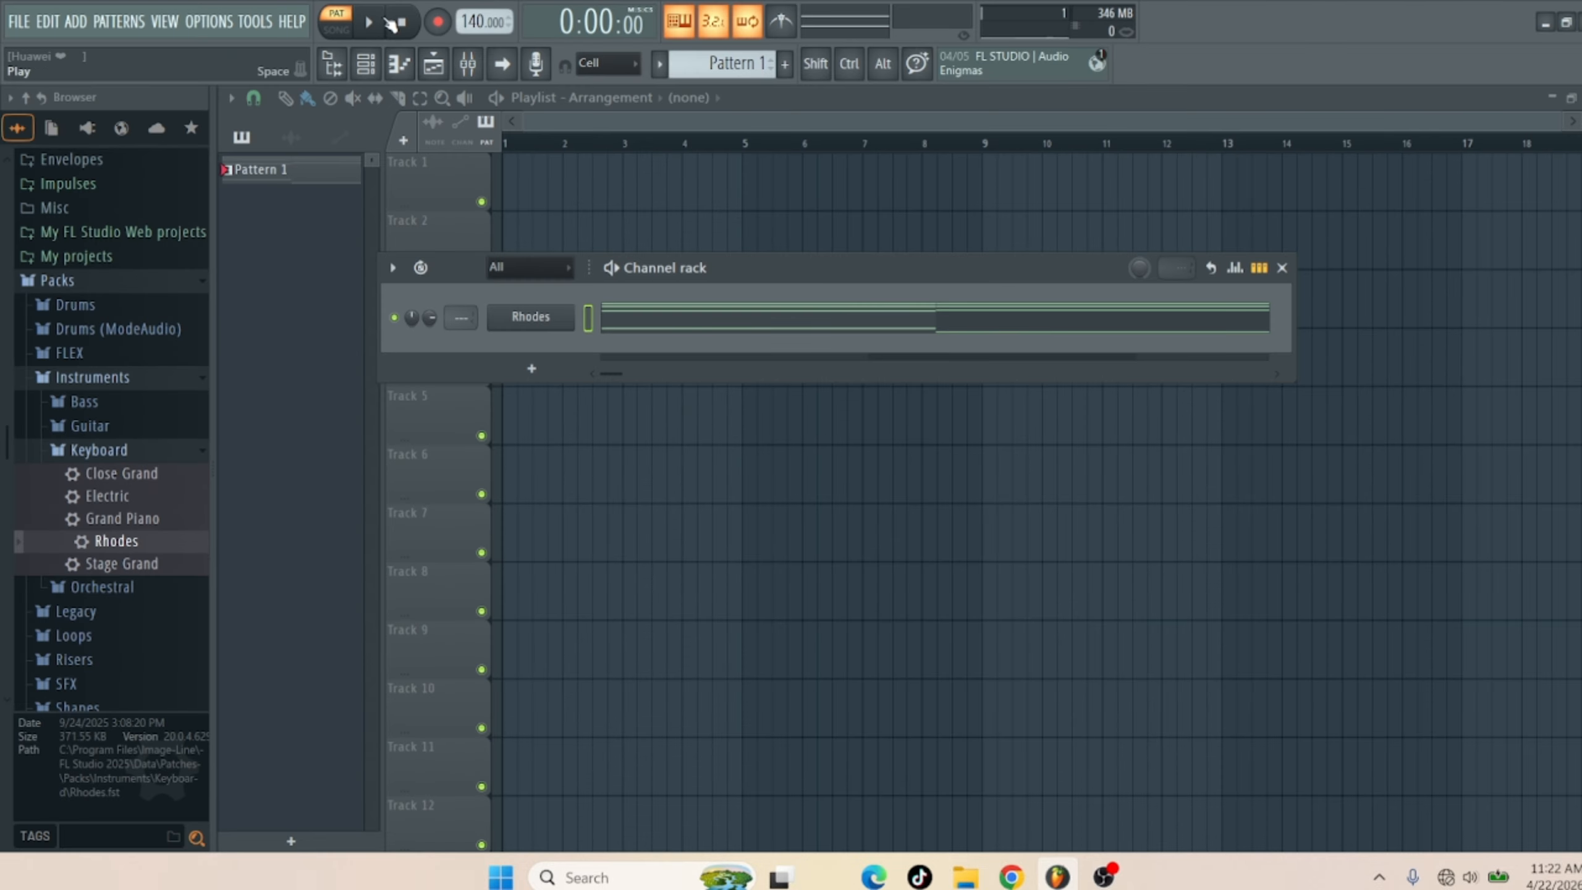
click(373, 24)
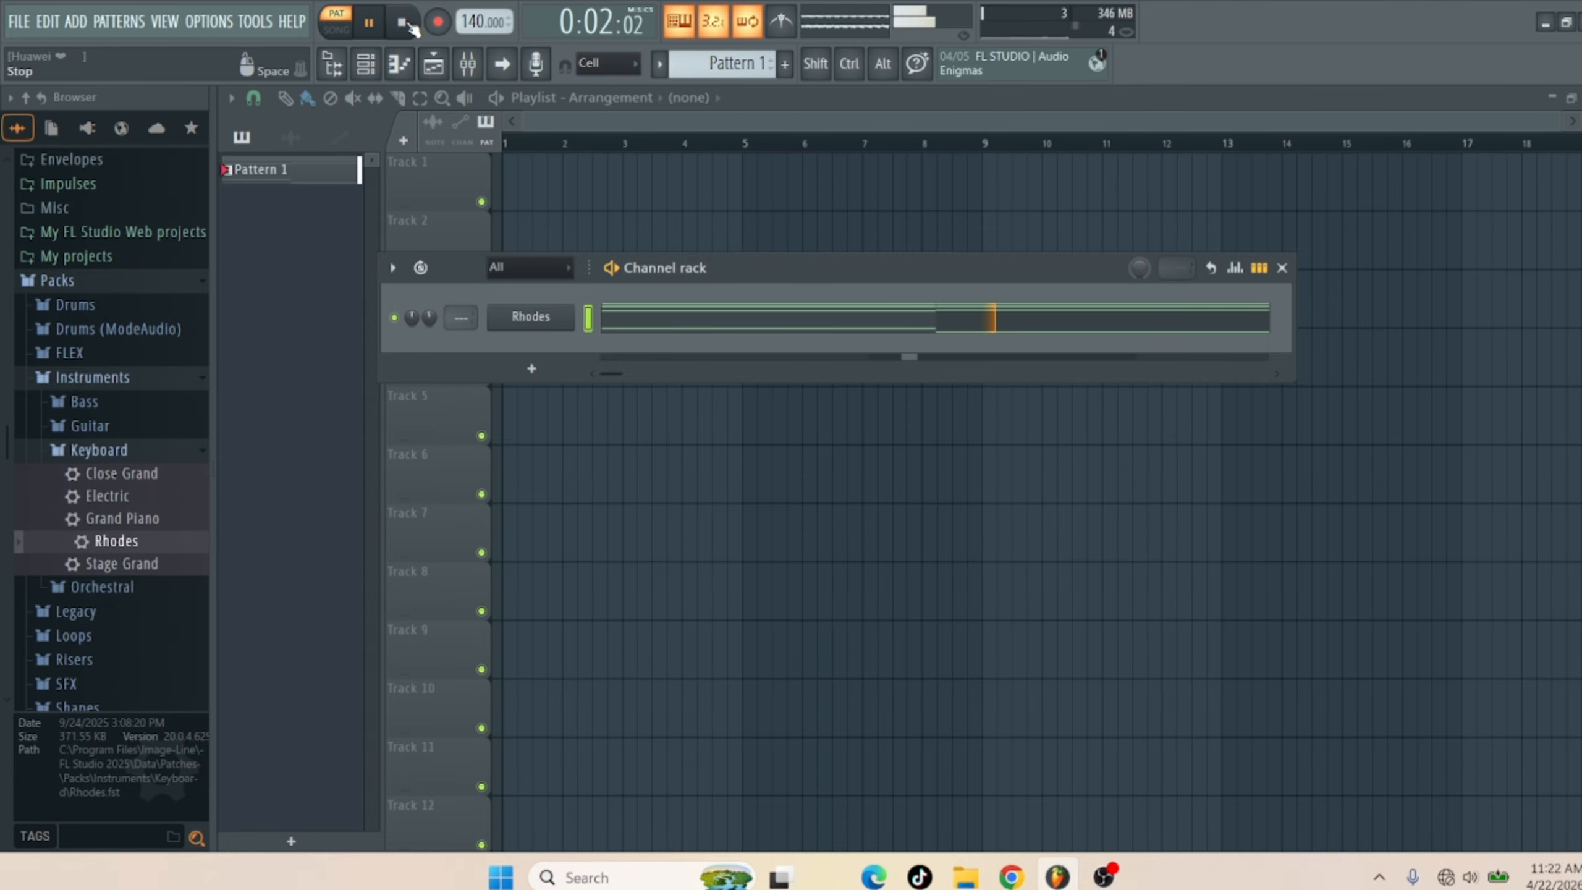
key(space)
Add a Serum 2 channel and load the LEAD - Cityscape preset from the user collection Cymatics - Black Hip Hop Collection
click(83, 23)
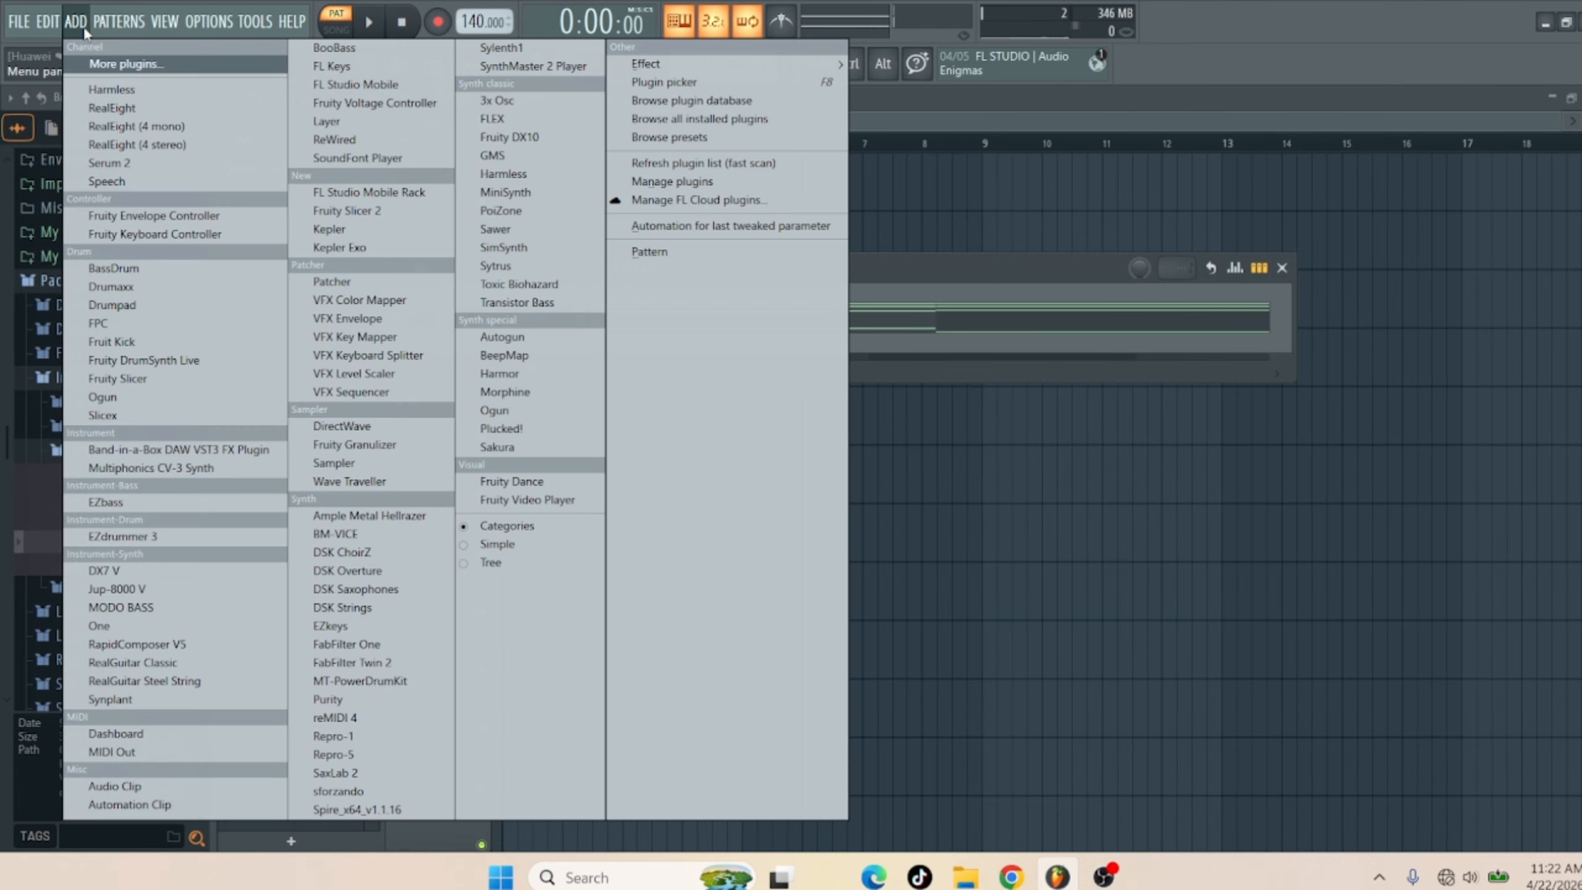
click(210, 162)
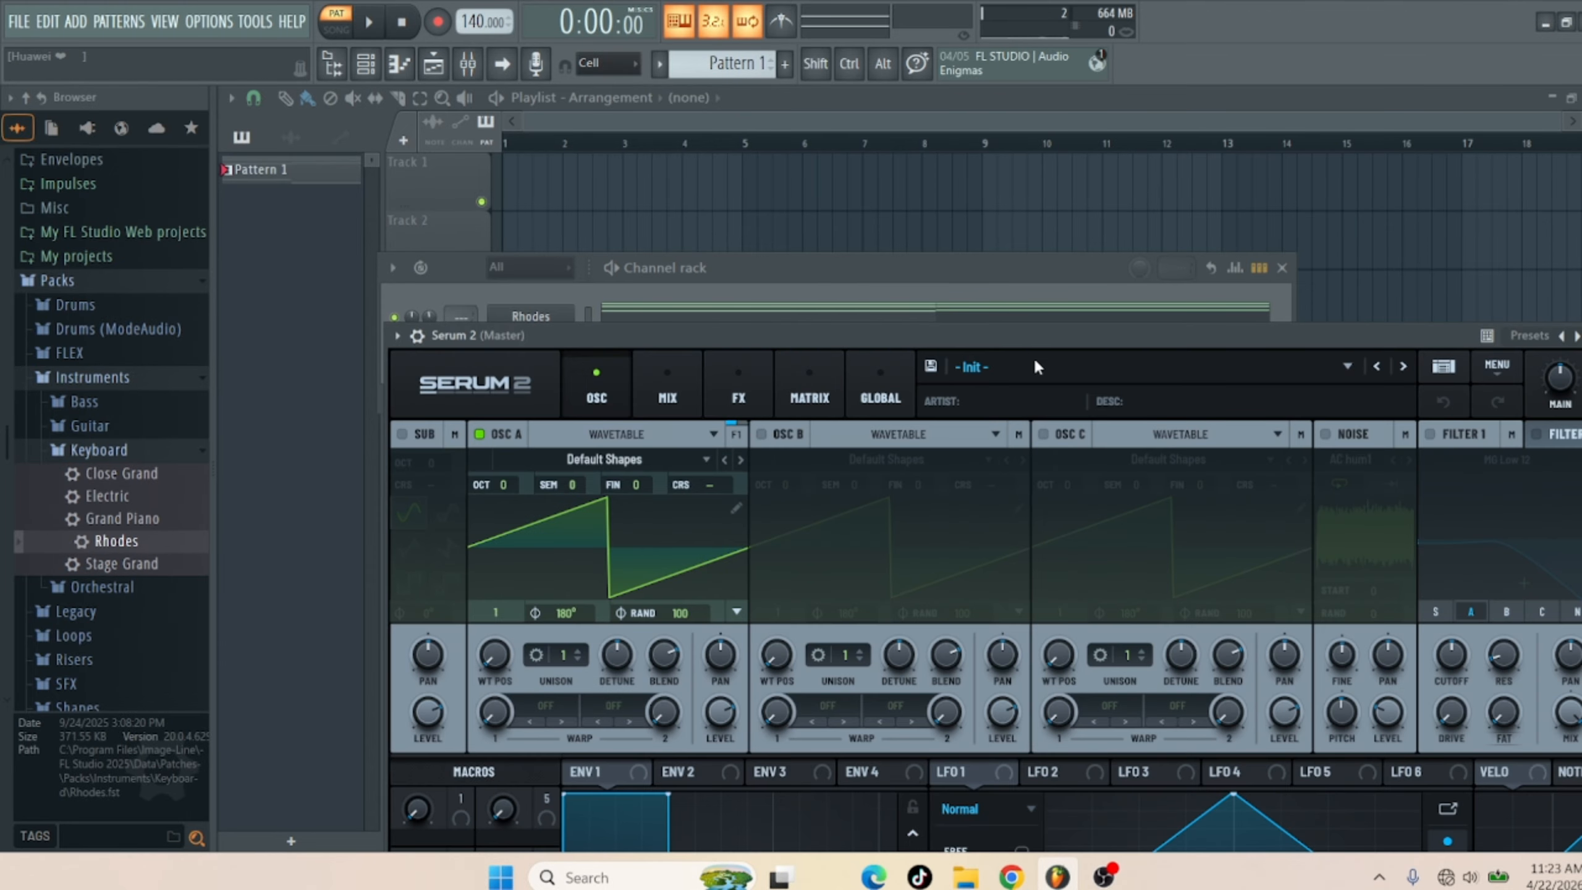
click(1033, 362)
mouse_move(1039, 419)
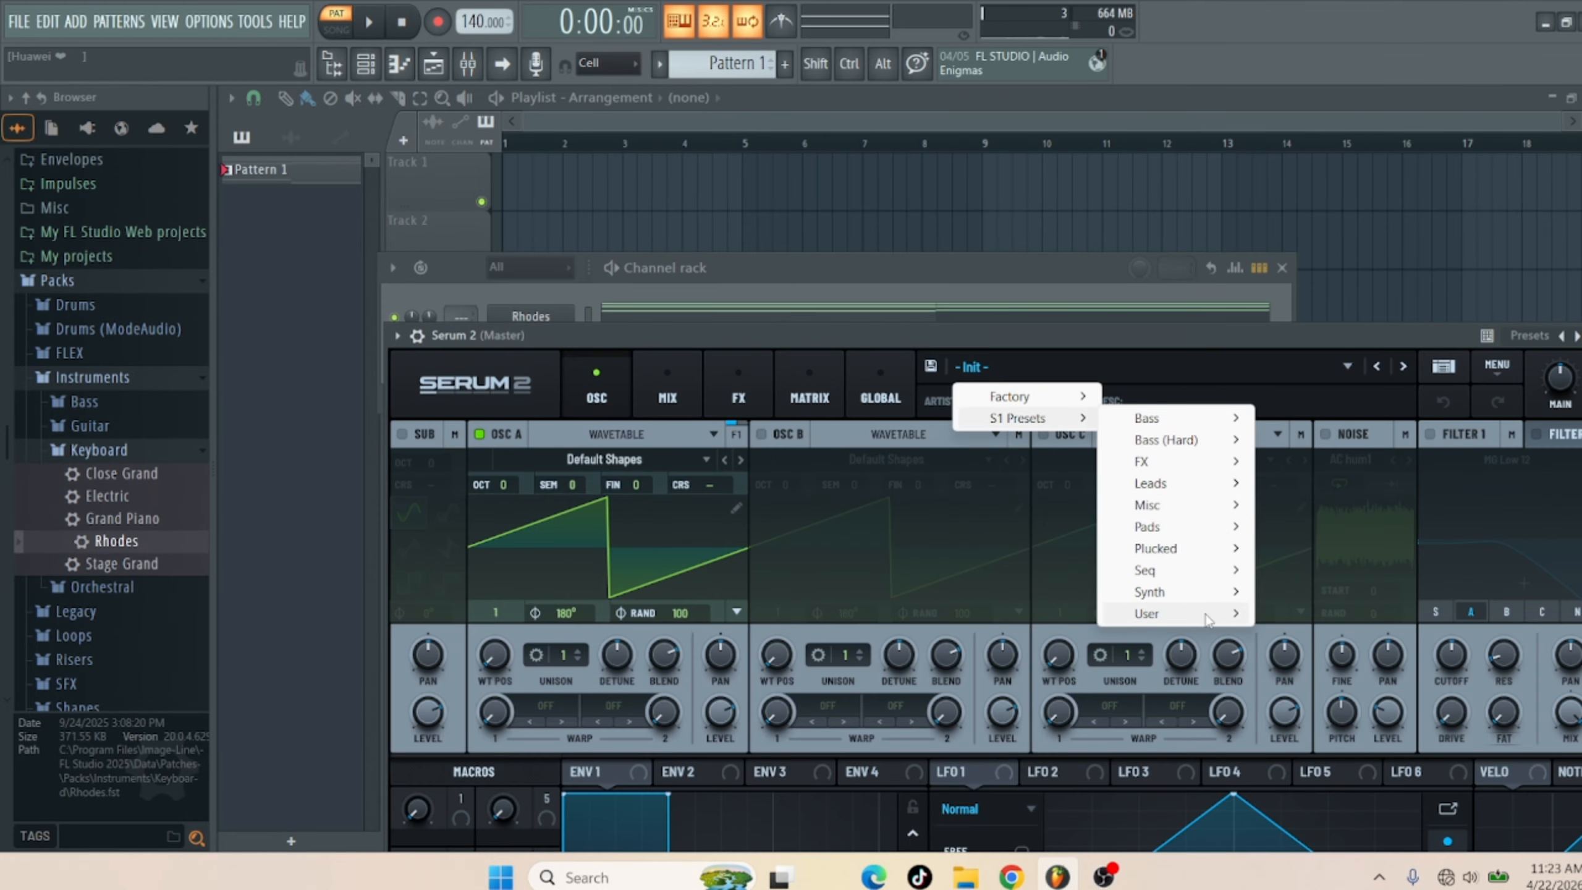
mouse_move(1207, 616)
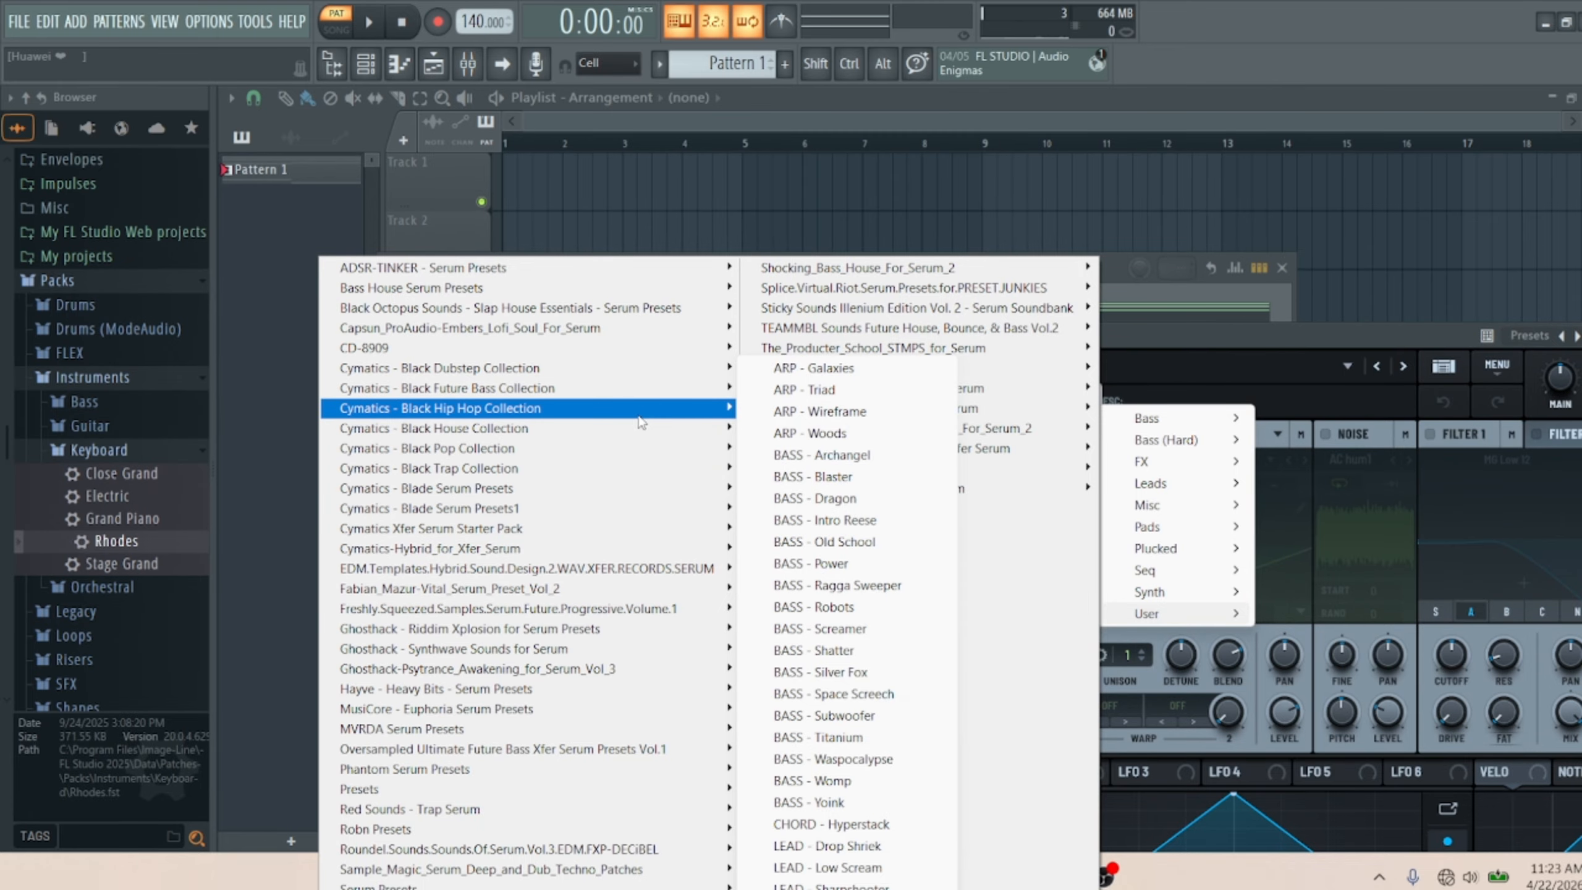
mouse_move(641, 423)
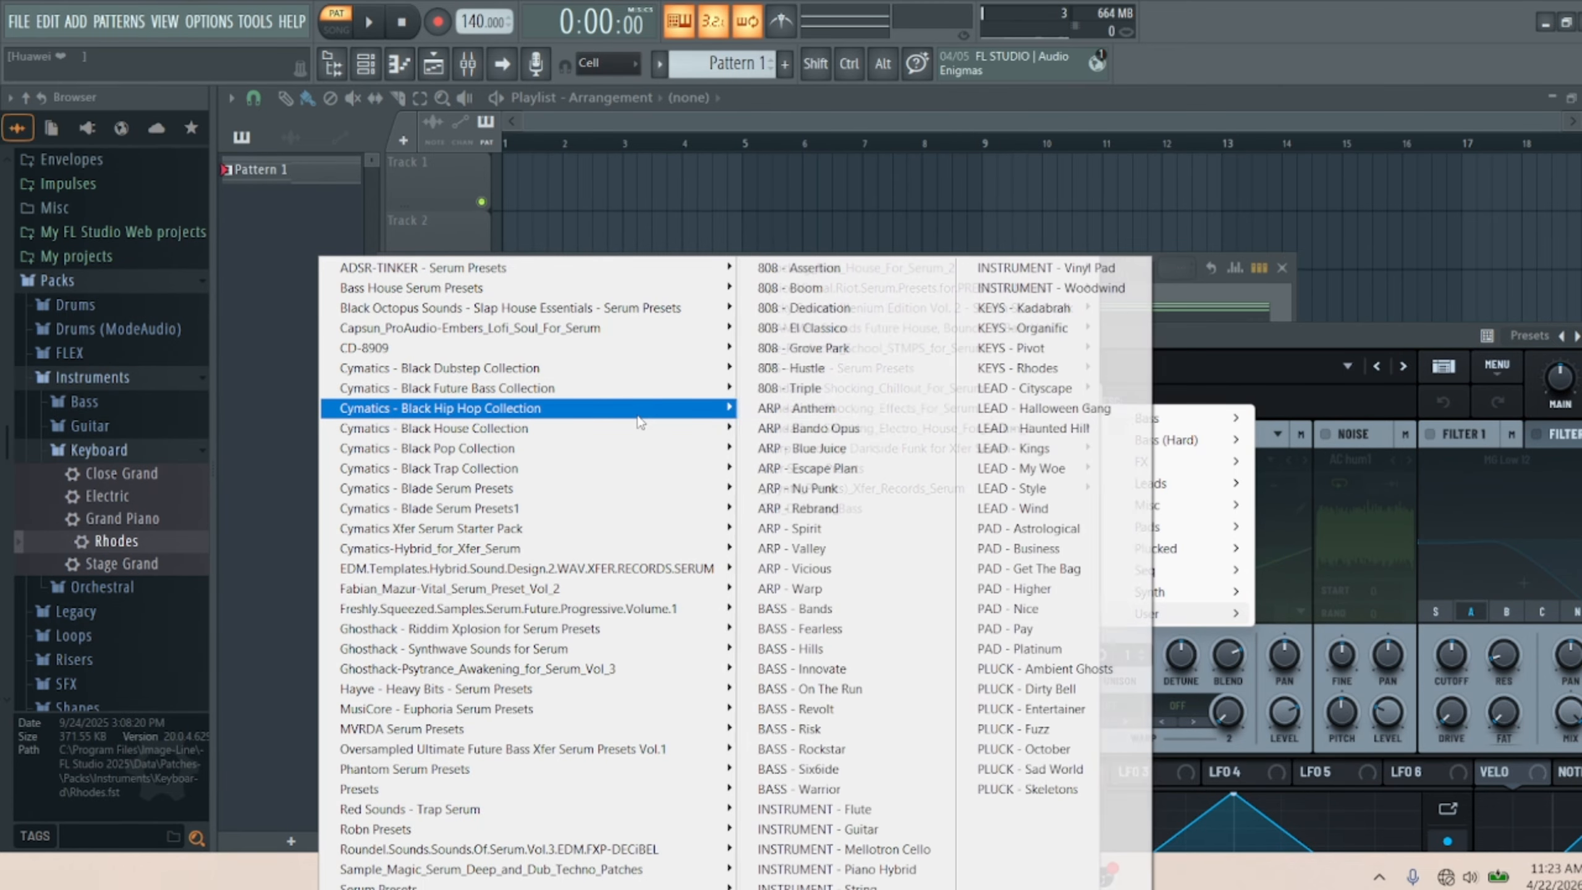
click(1054, 388)
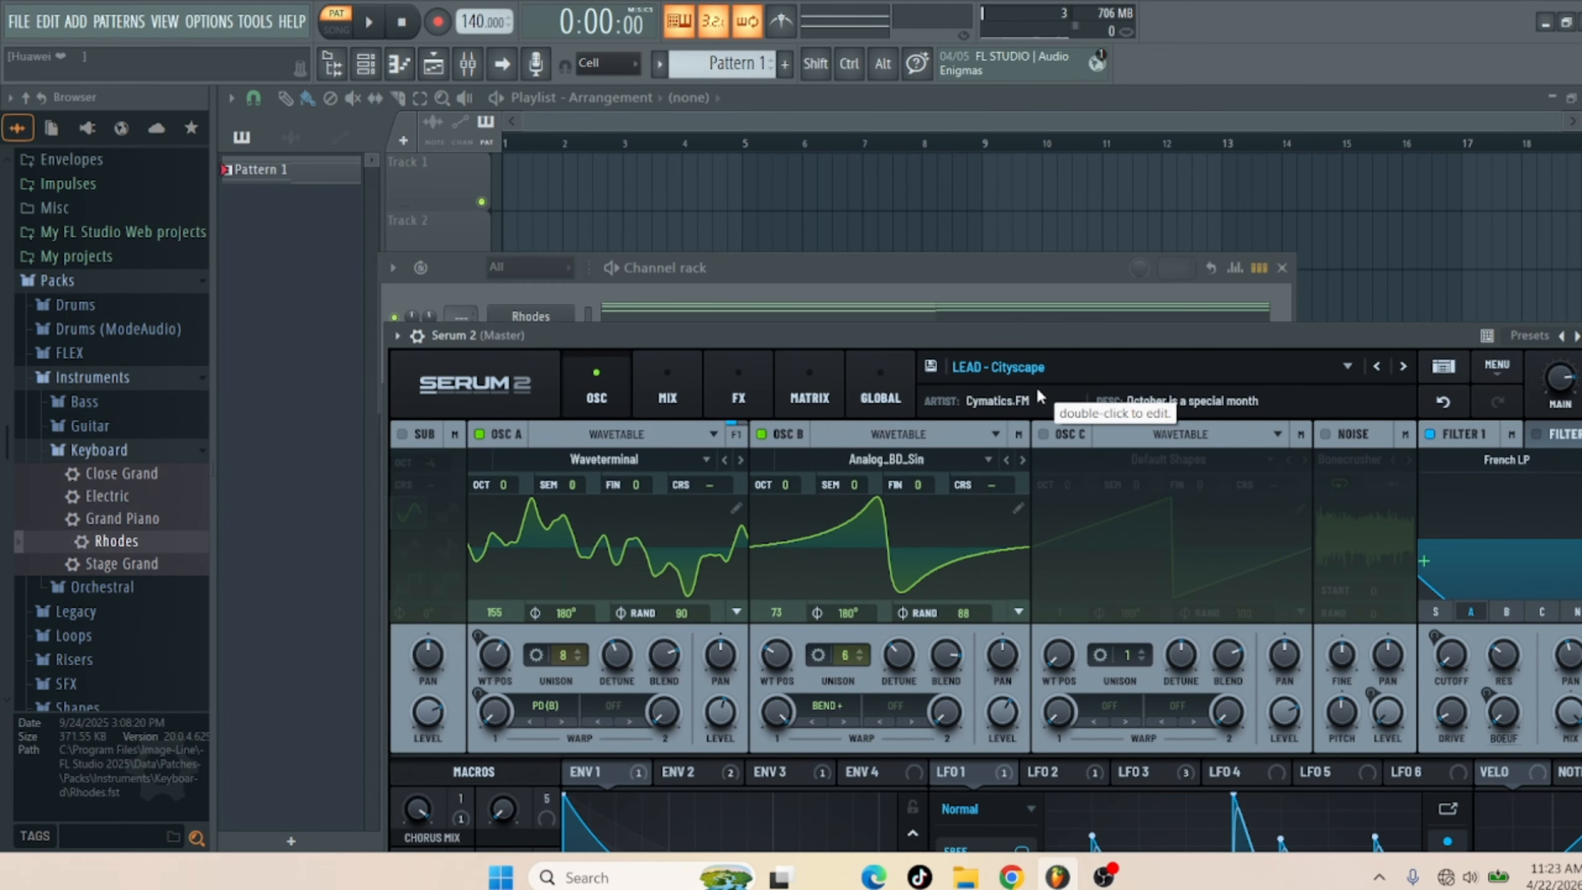
Step forward through the following Serum 2 lead presets, going past LEAD - Halloween Gang and LEAD - Kings
click(1403, 366)
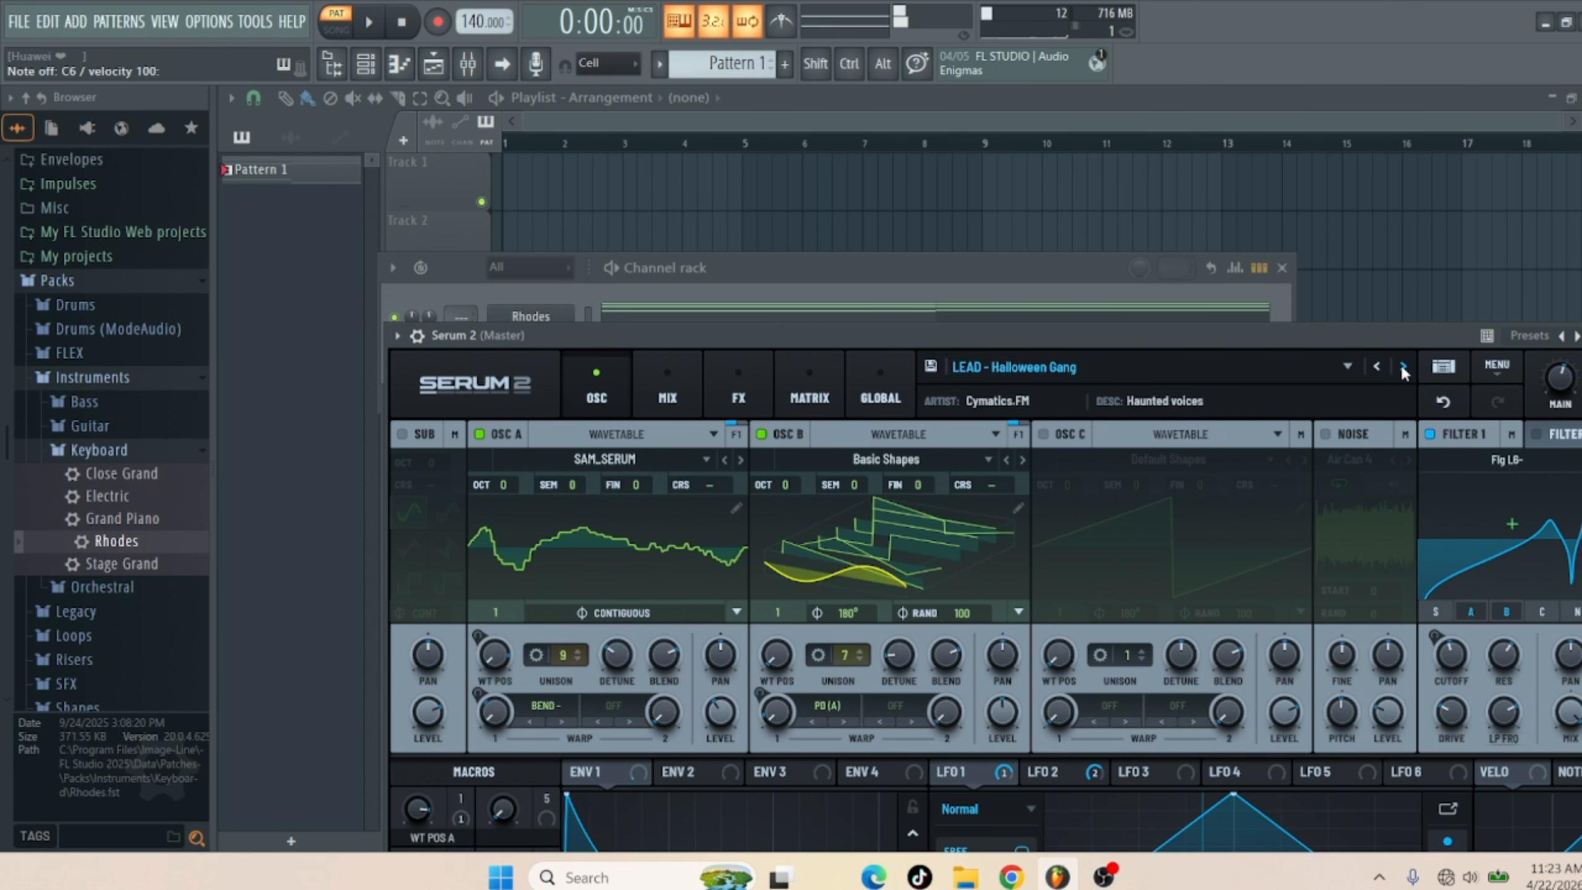
click(1402, 368)
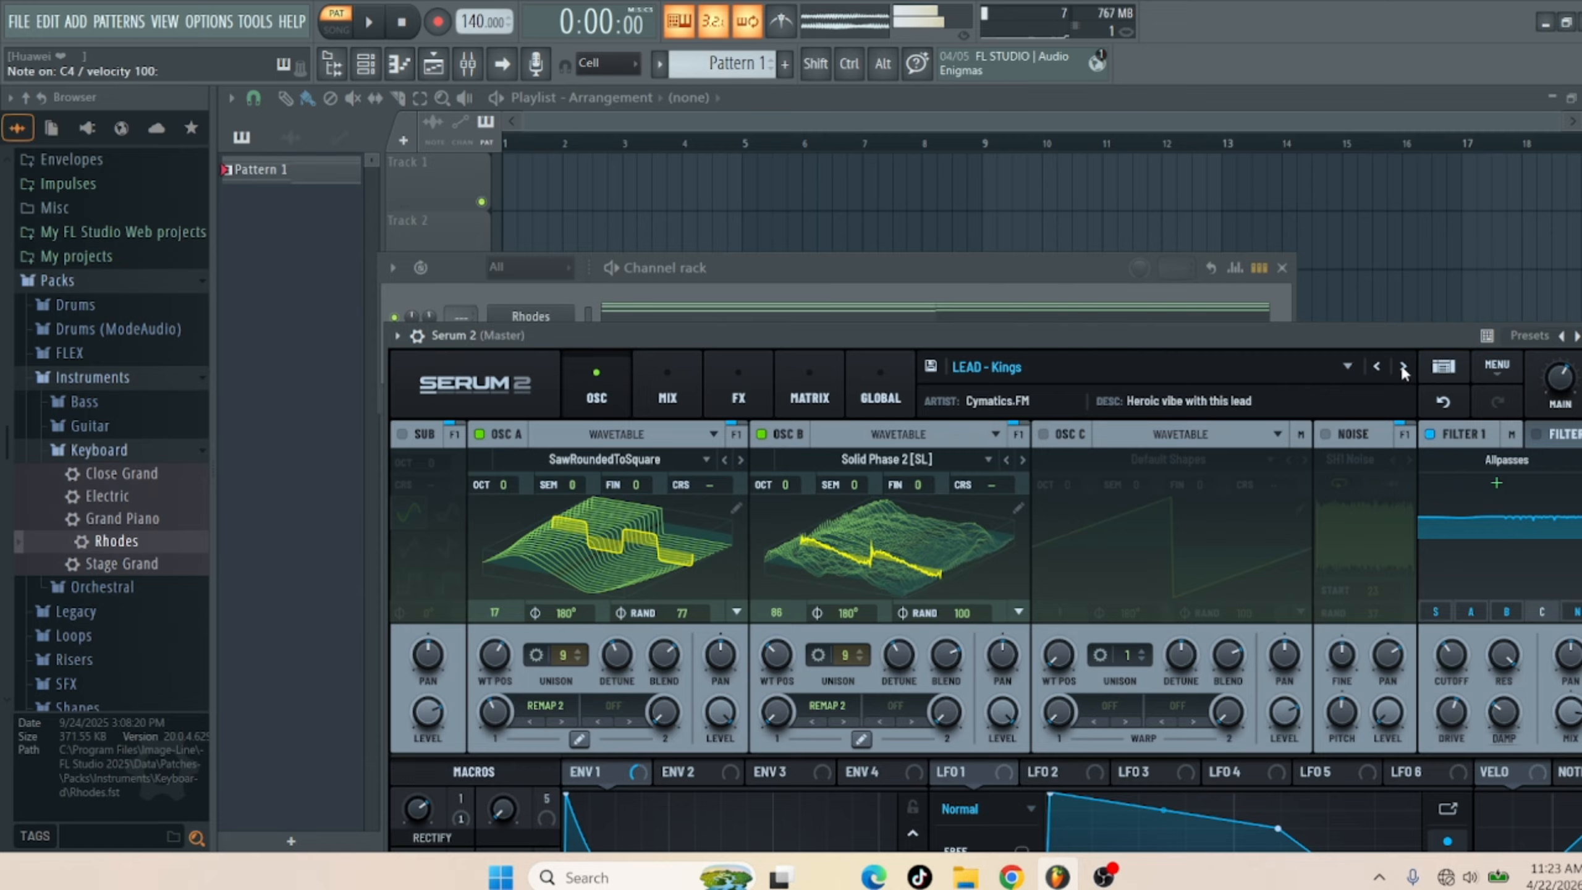
click(1403, 366)
Bring the channel rack forward and open the piano roll of the Serum 2 channel
click(870, 285)
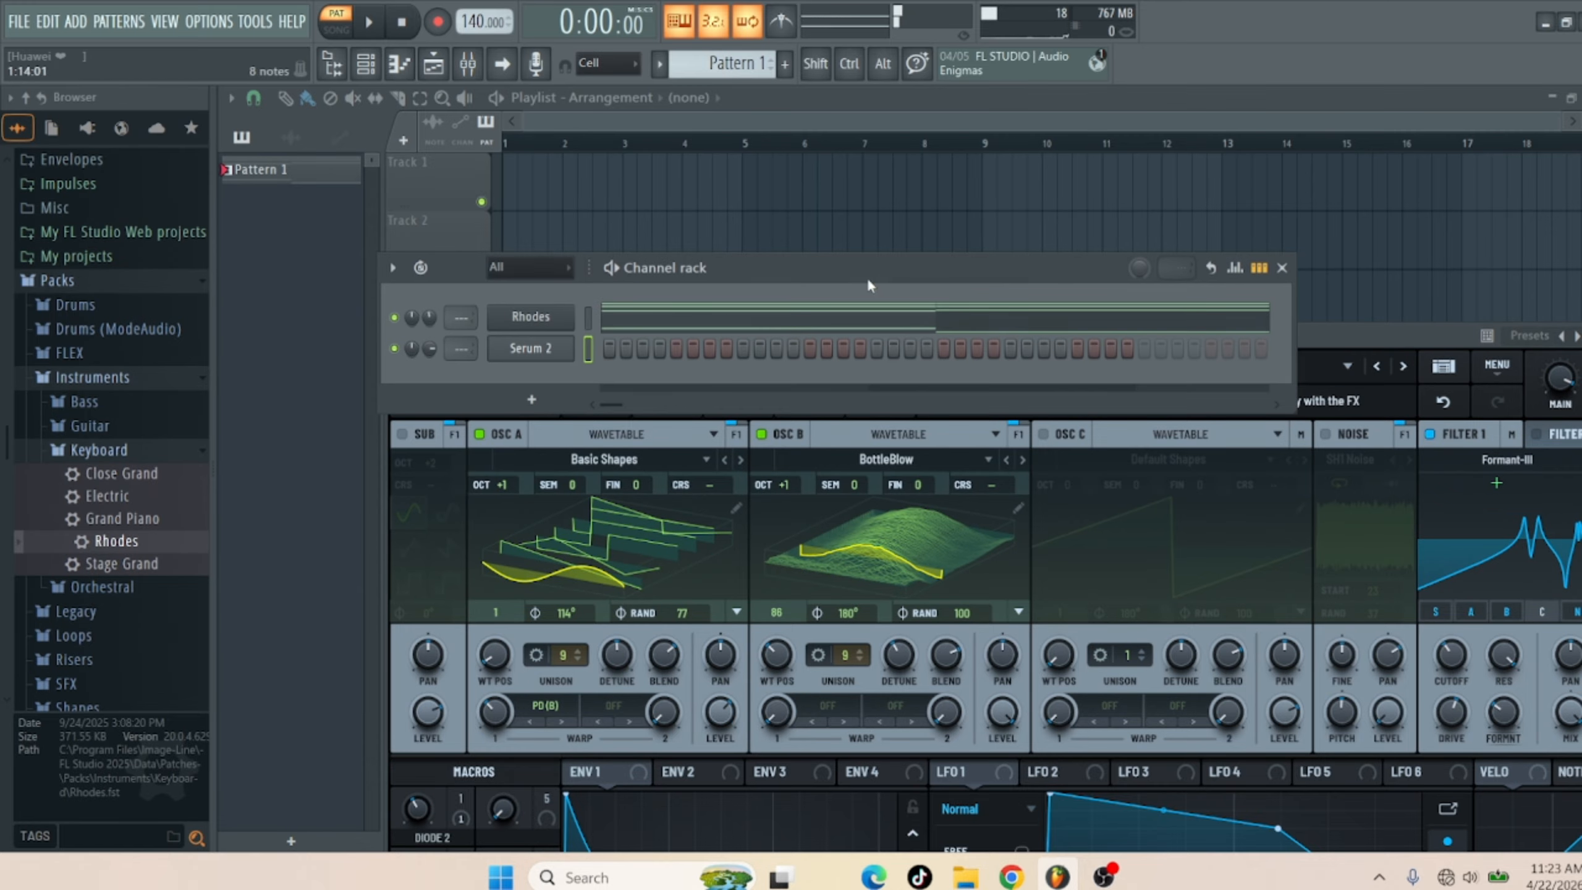
right_click(529, 365)
click(611, 346)
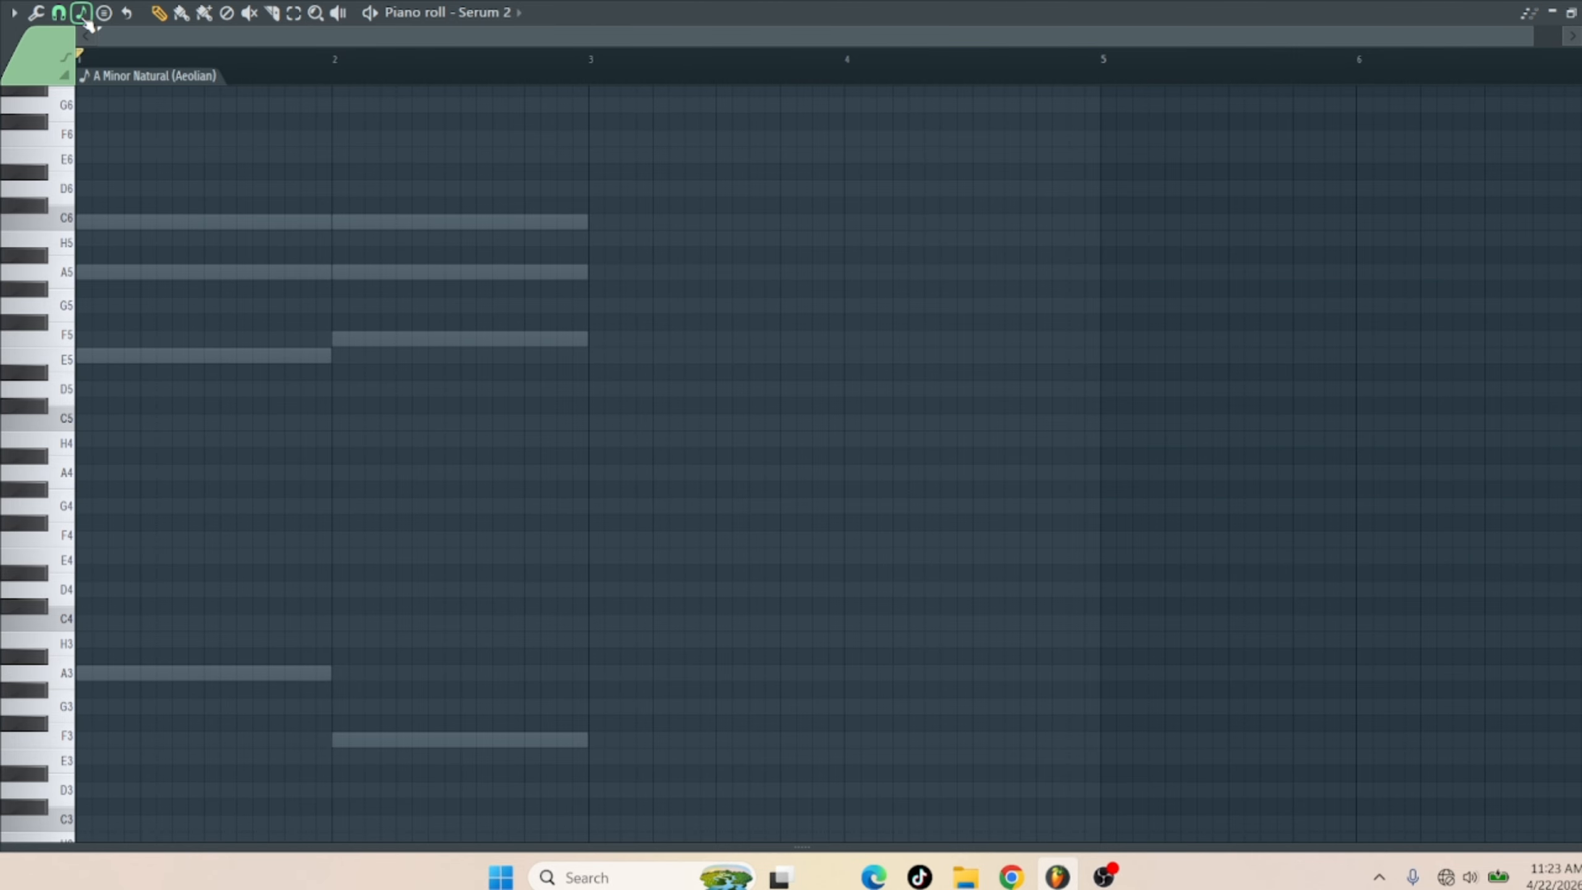
click(174, 337)
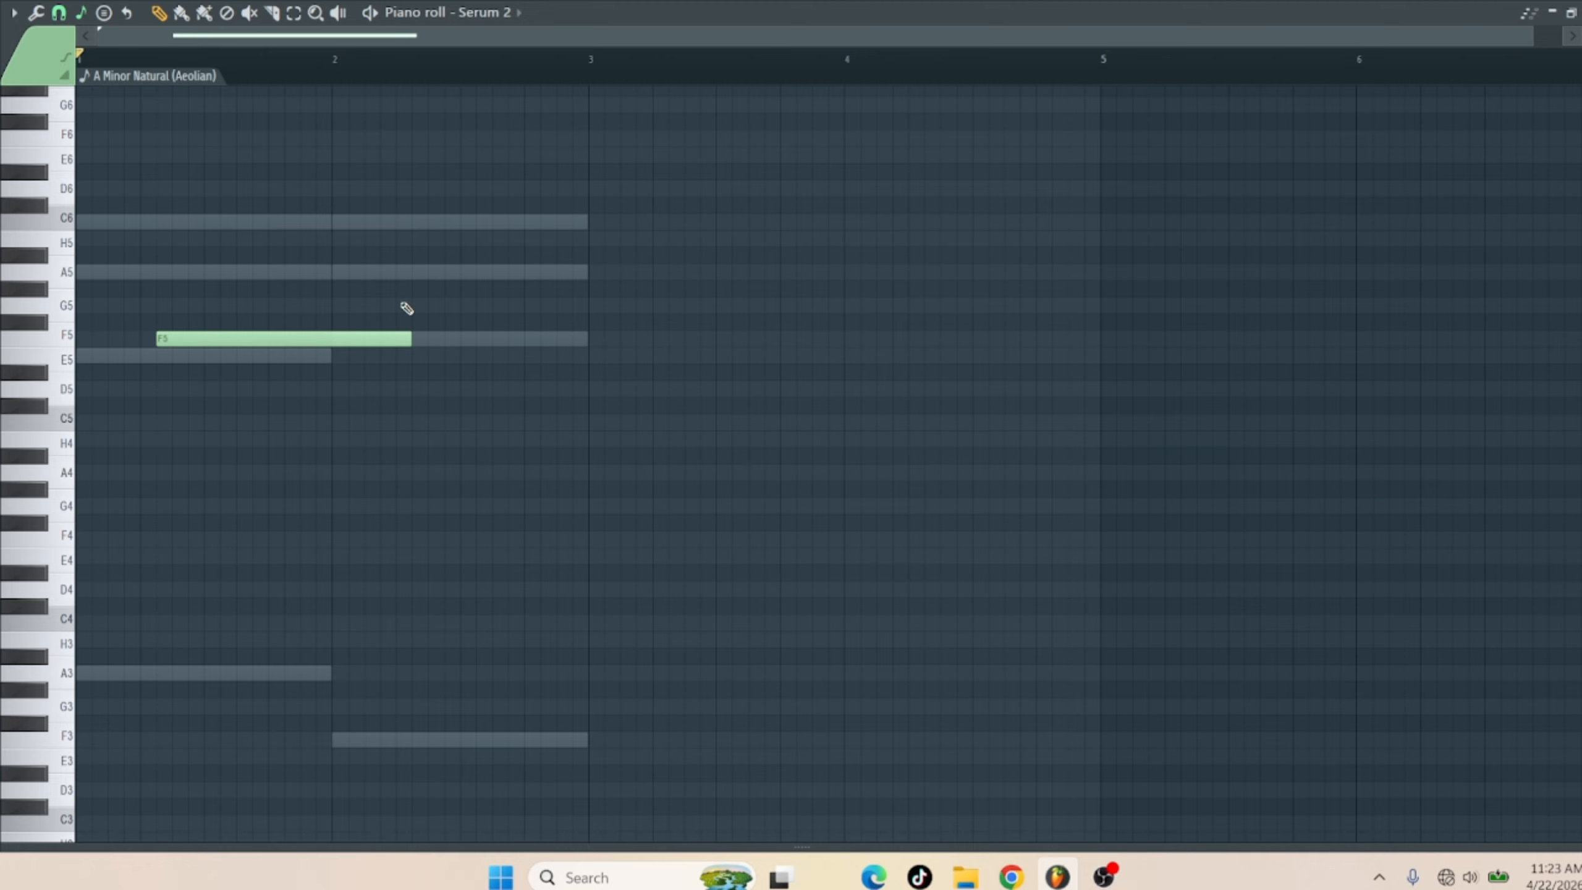
click(432, 306)
click(752, 239)
right_click(801, 241)
right_click(561, 305)
right_click(374, 339)
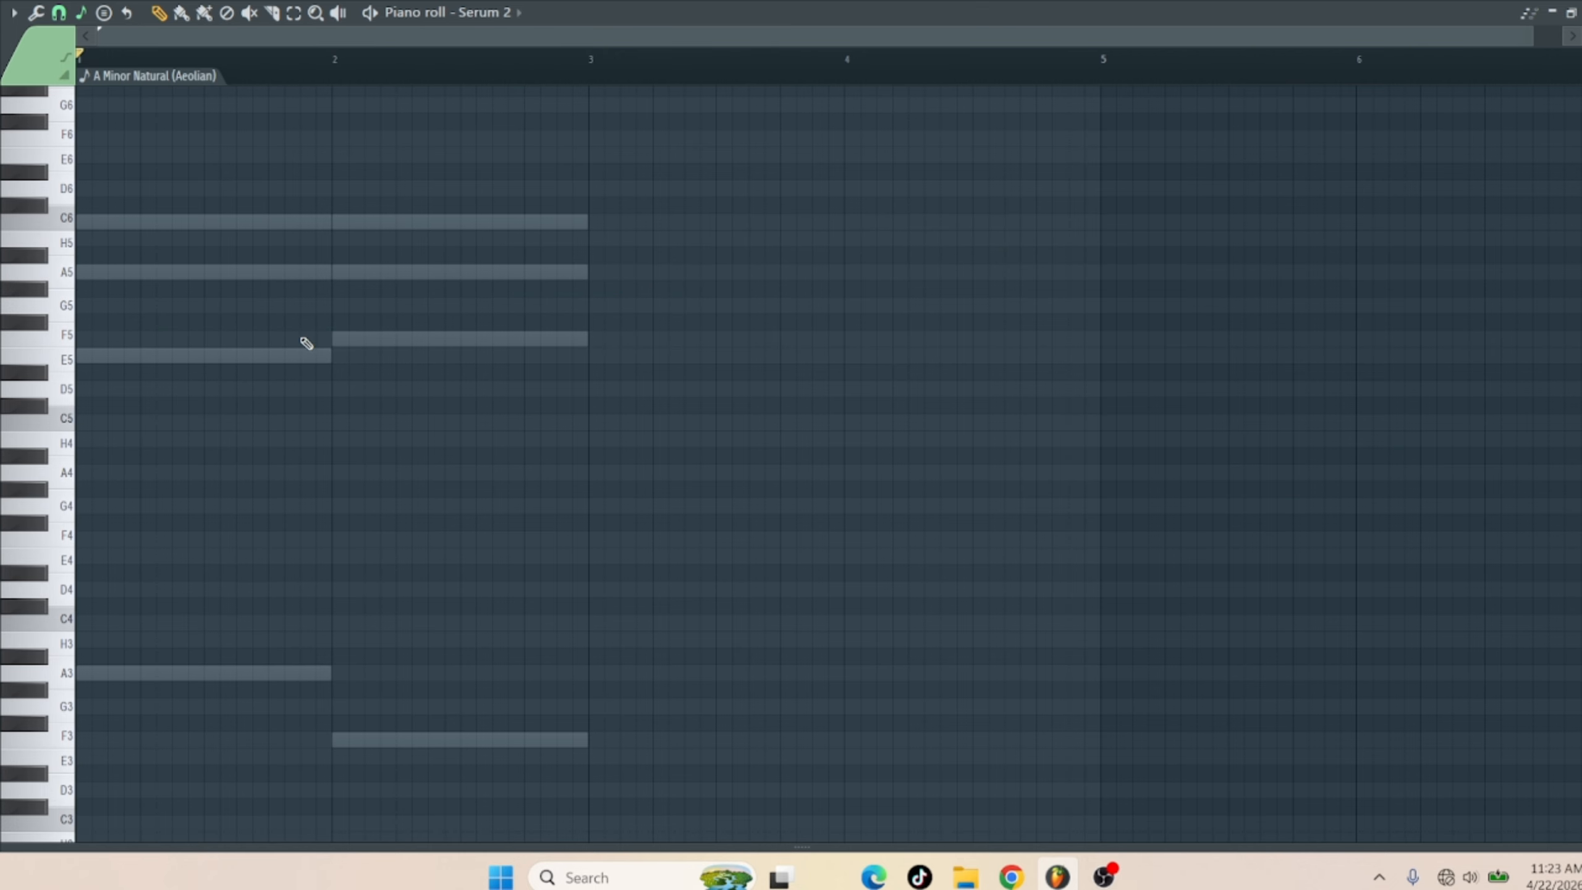
Place an E5 note at the start of bar 1, shorten it to about 2.75 beats, and start playback
click(103, 364)
drag(335, 358, 207, 367)
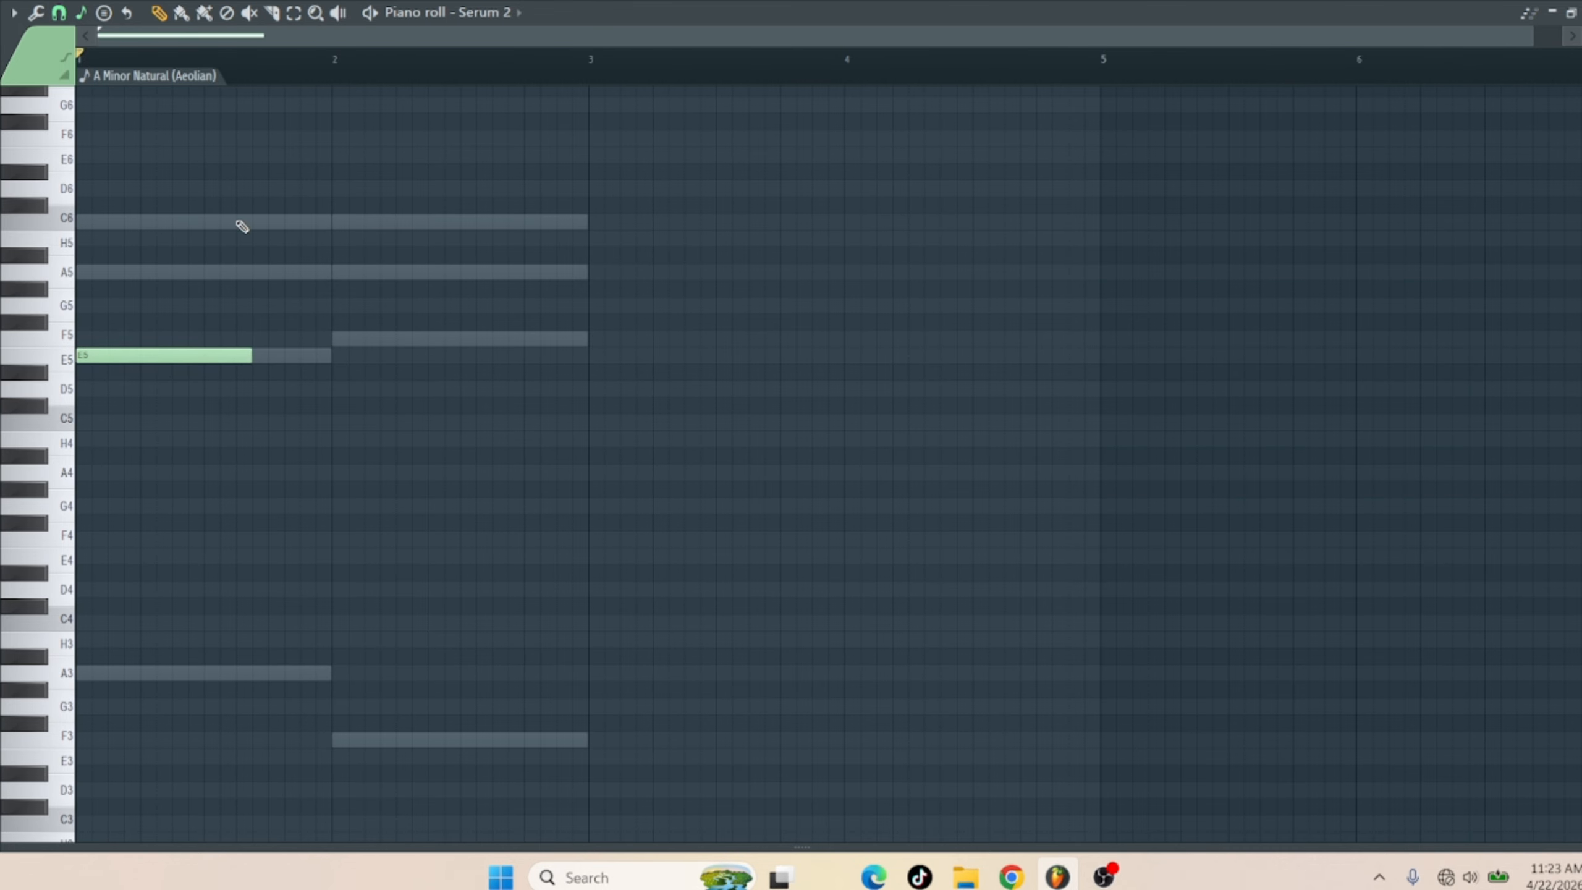
key(space)
Add a one-beat A5 ending bar 1, an F5 of about 2.75 beats starting bar 2 and a one-beat F5 ending it, and play the melody
click(274, 272)
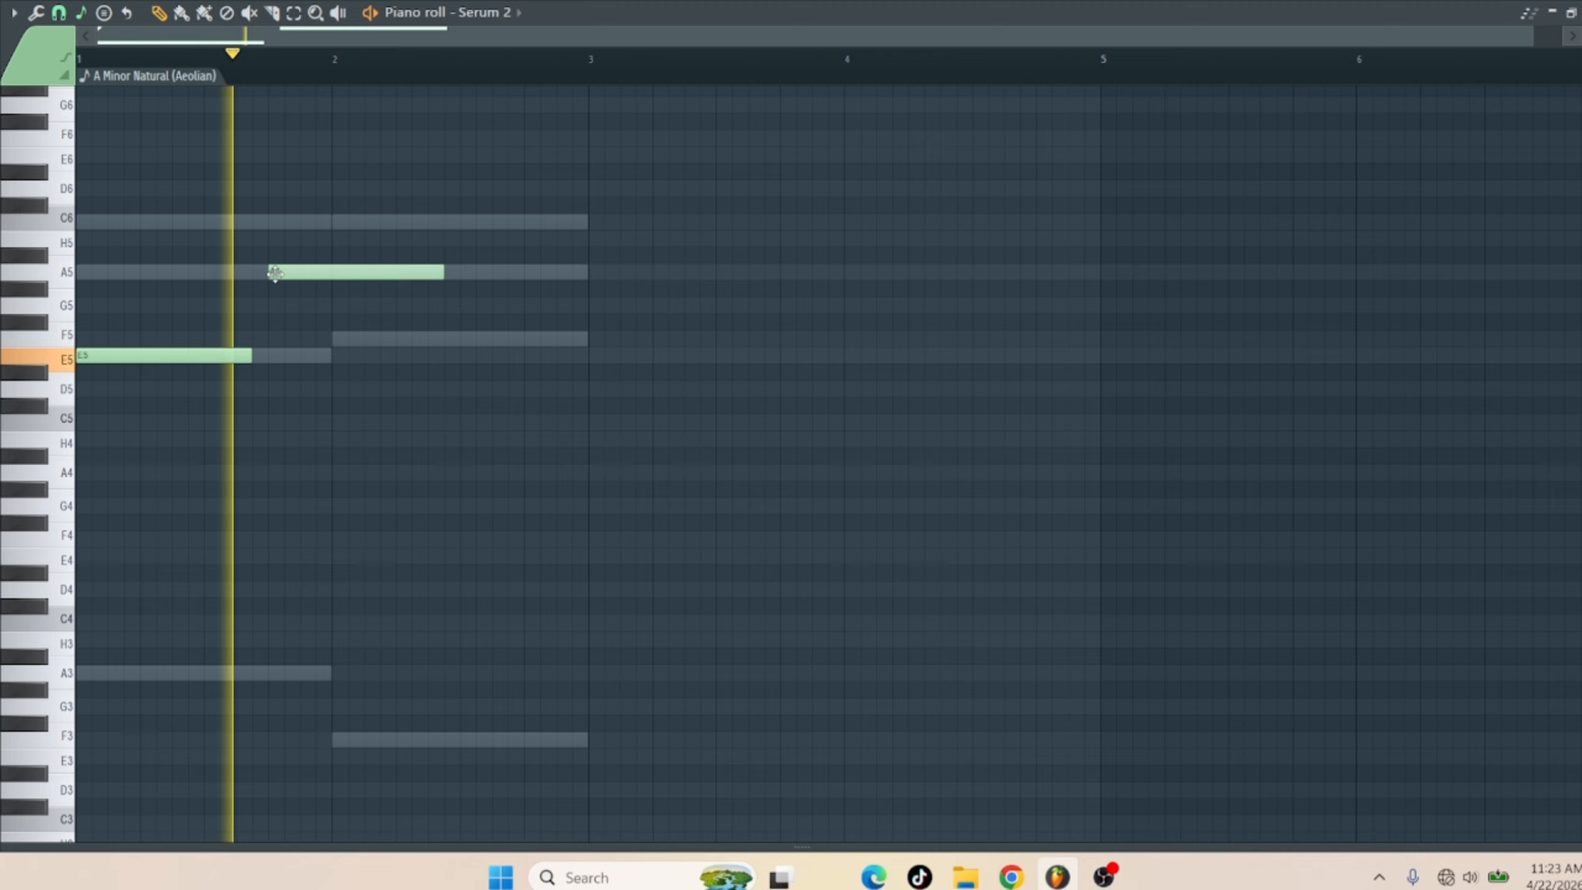
click(361, 339)
drag(444, 272, 330, 273)
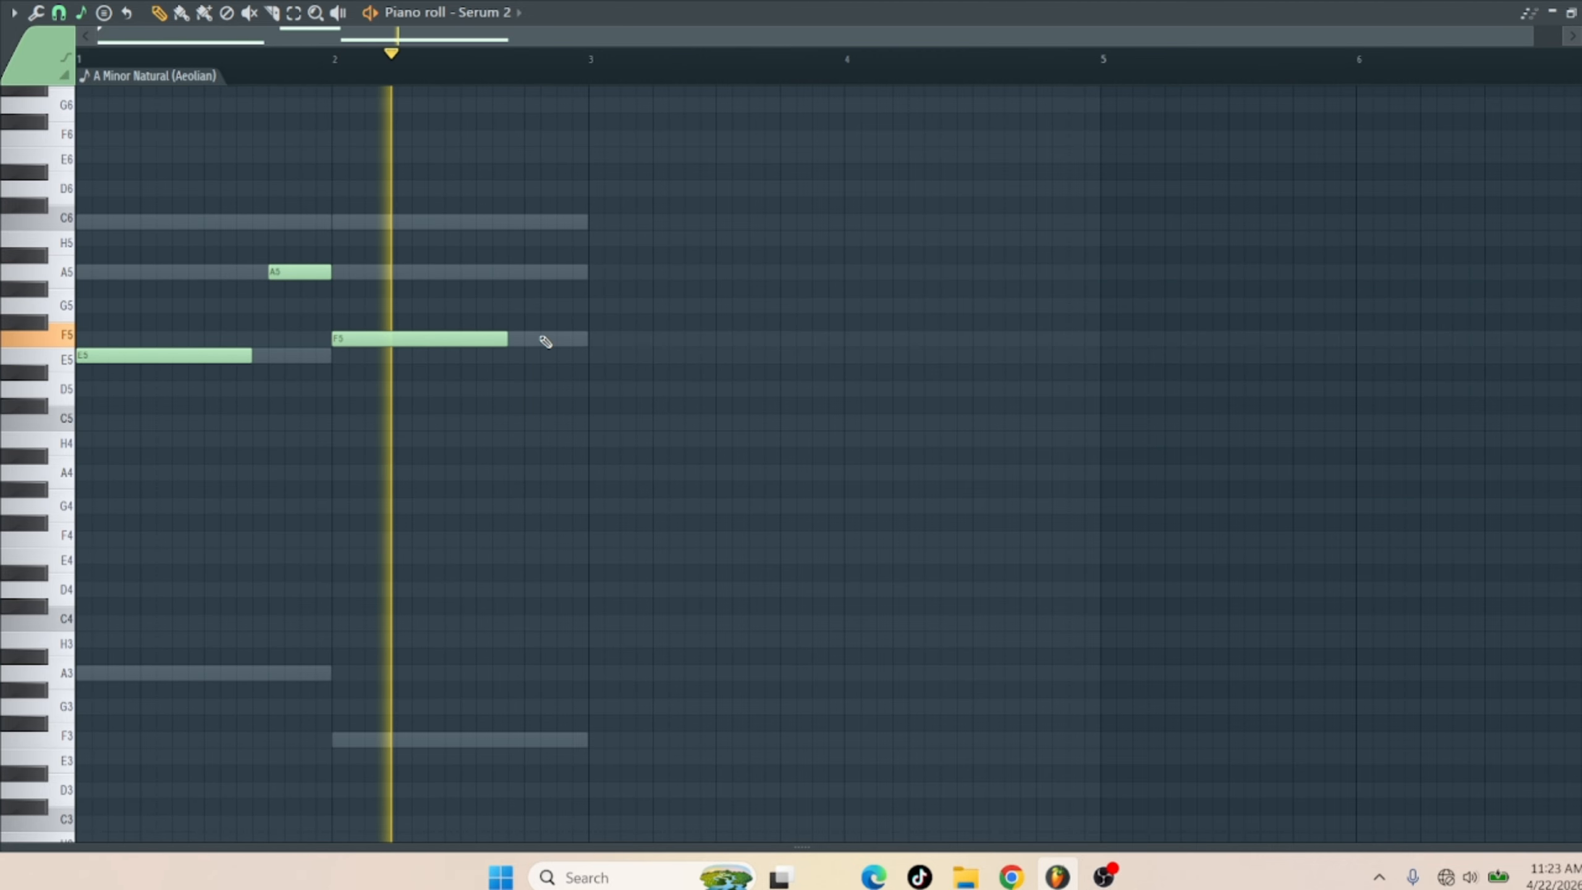
key(space)
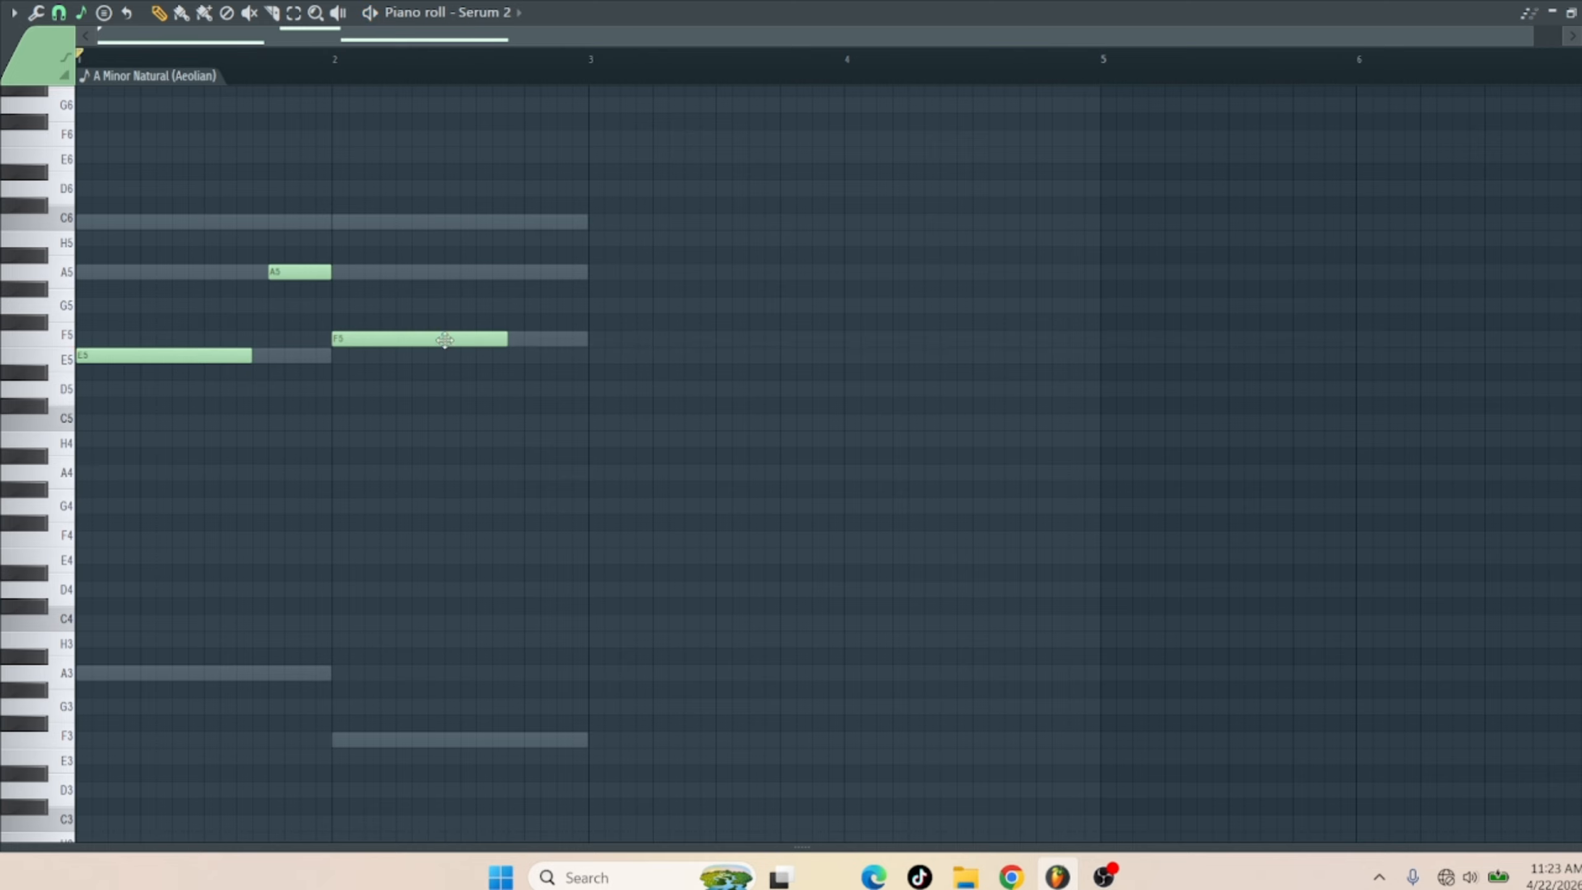
click(535, 347)
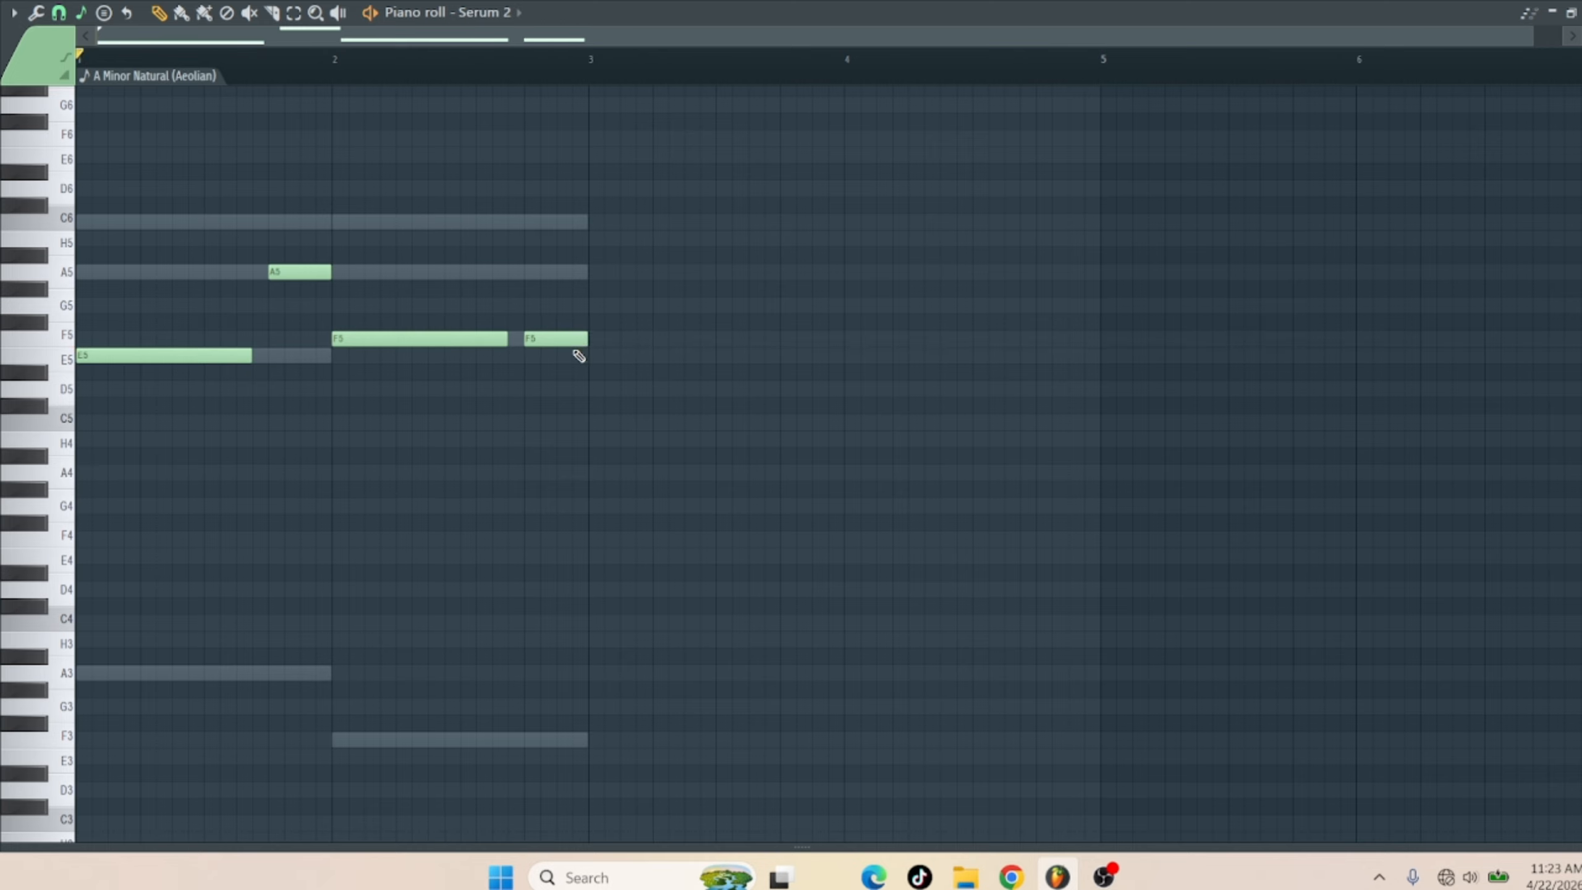
key(space)
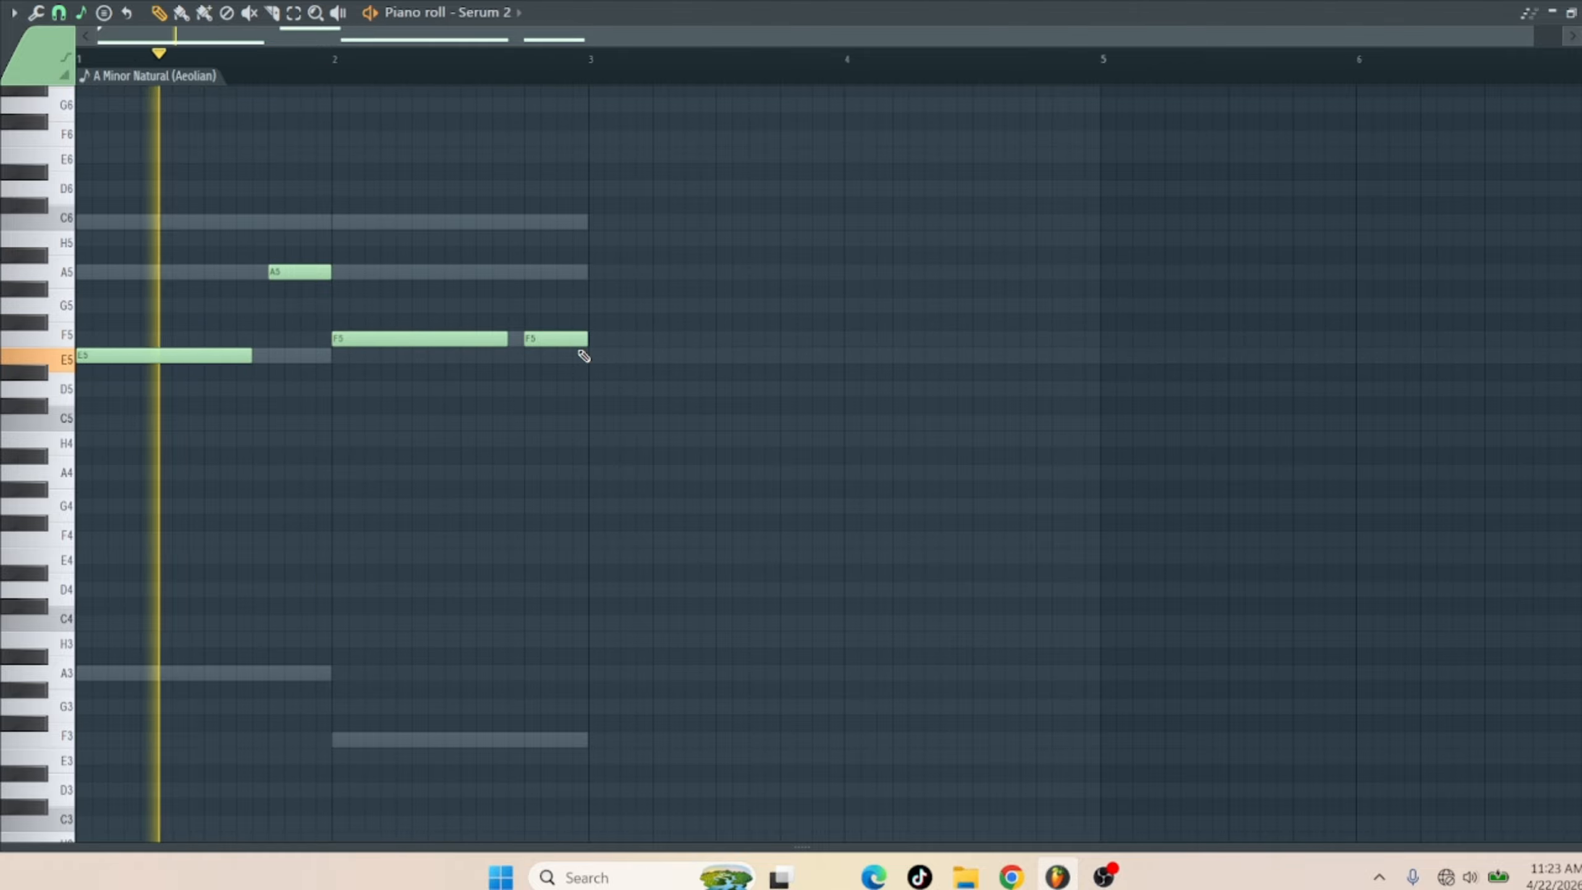
Stop playback, transpose all the Serum 2 melody notes down one octave, and play the melody again
key(space)
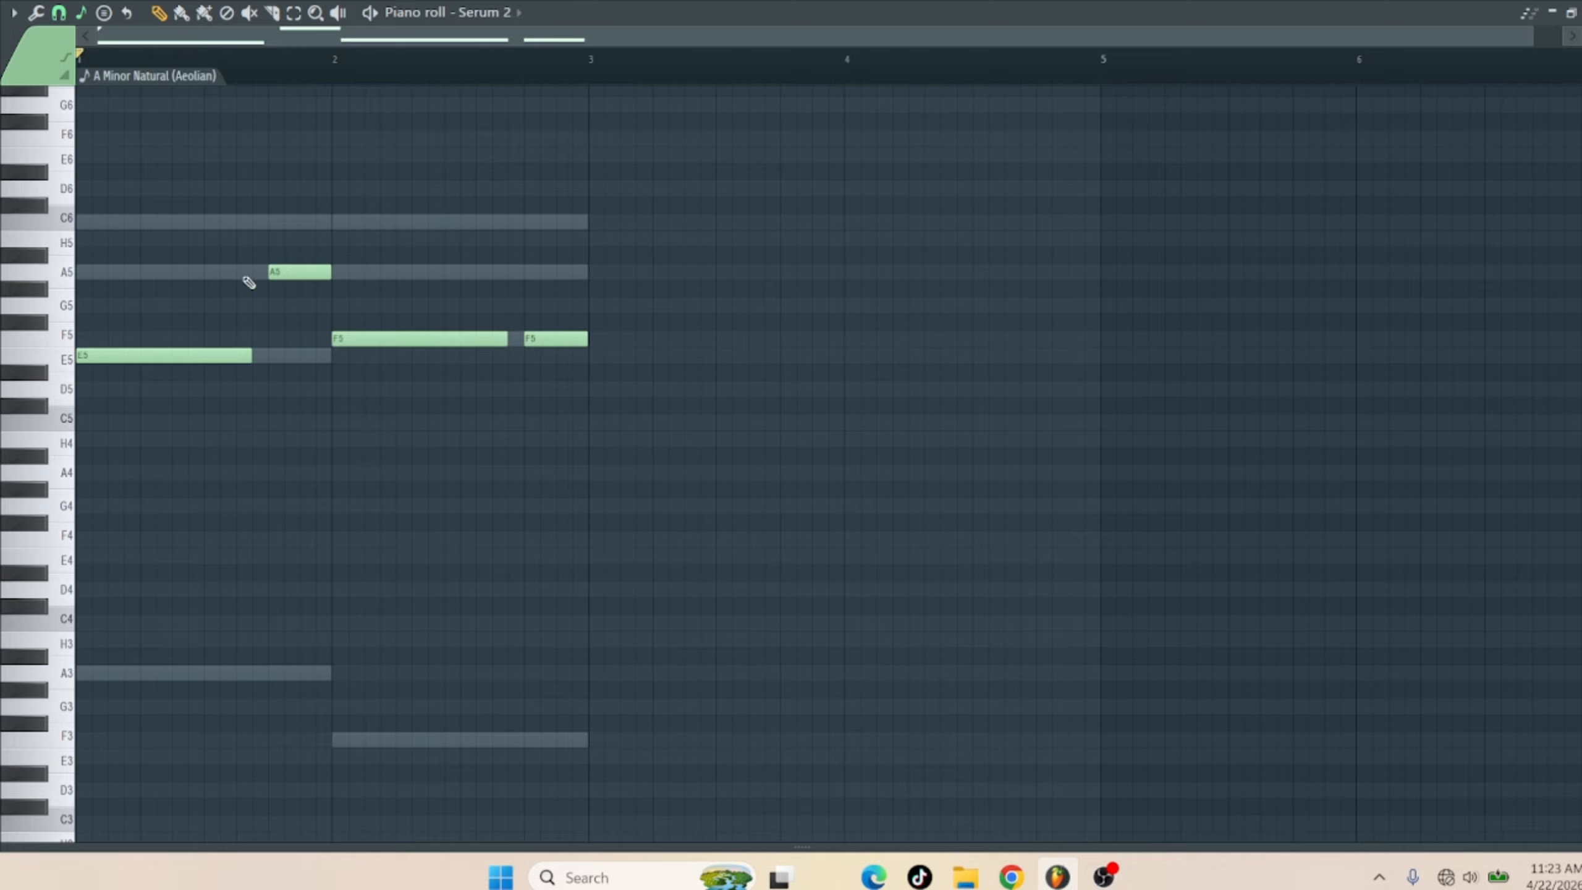
key(ctrl+a)
key(ctrl+Down)
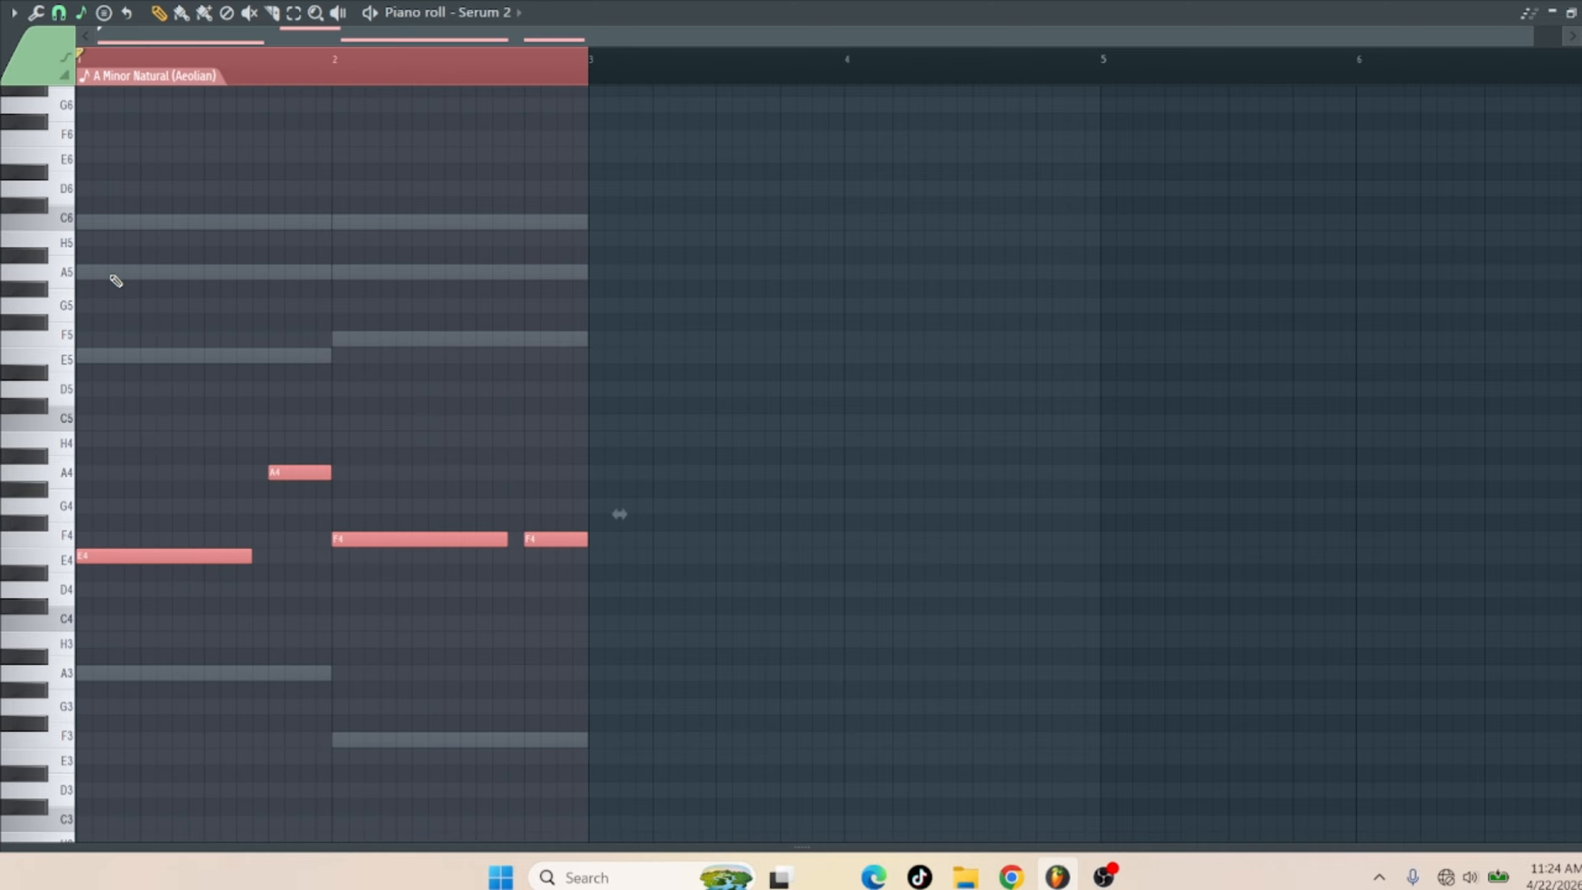
key(space)
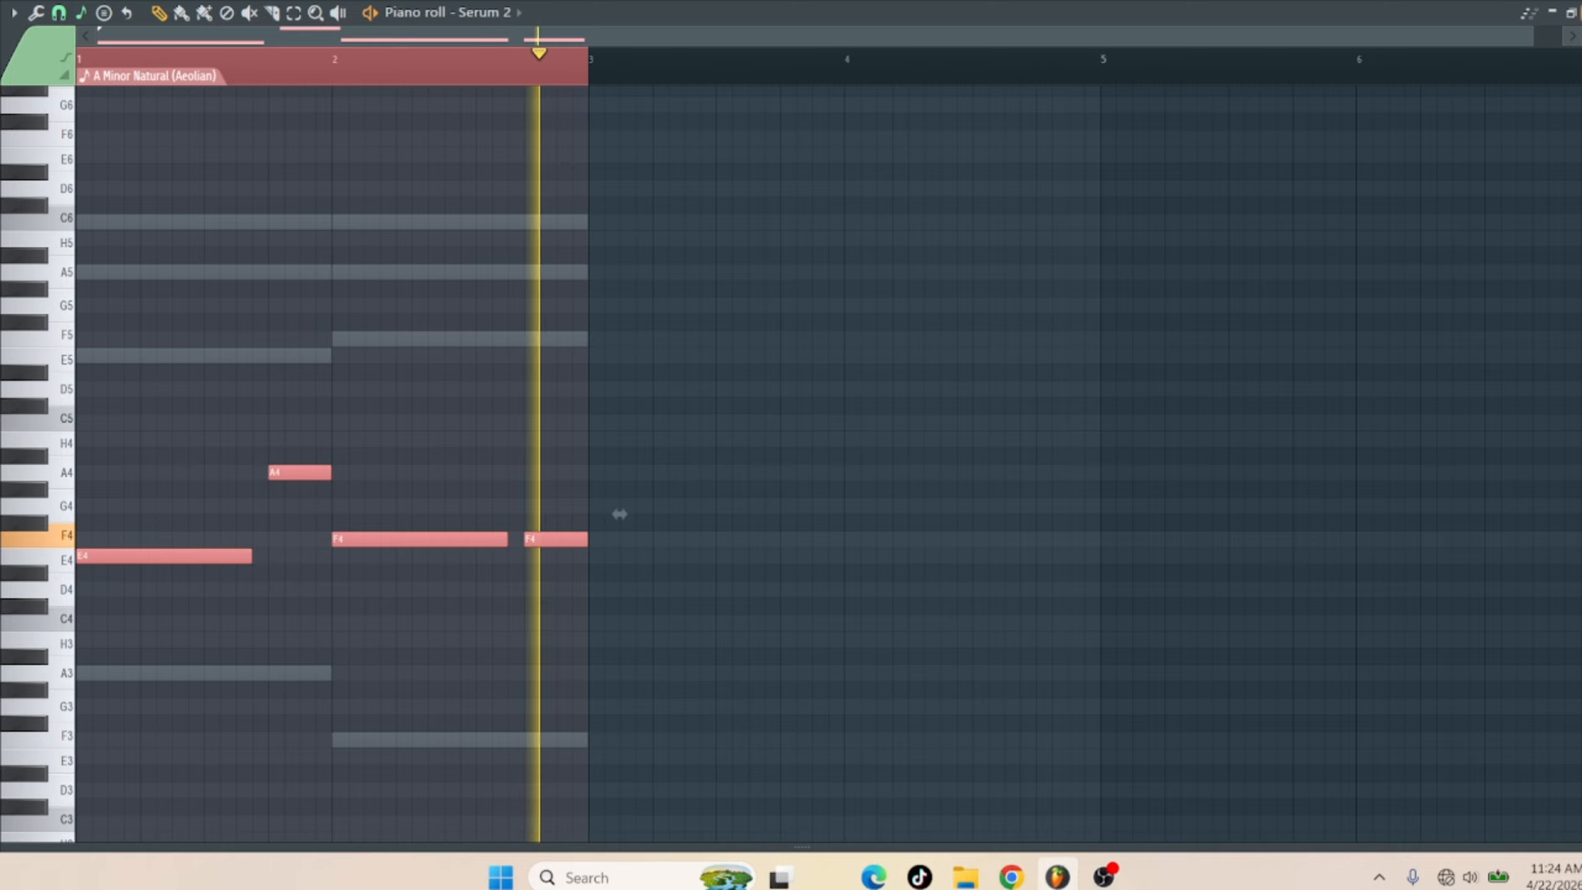
Return to the channel rack, lower the Serum 2 channel's volume during playback, and stop playback
key(Escape)
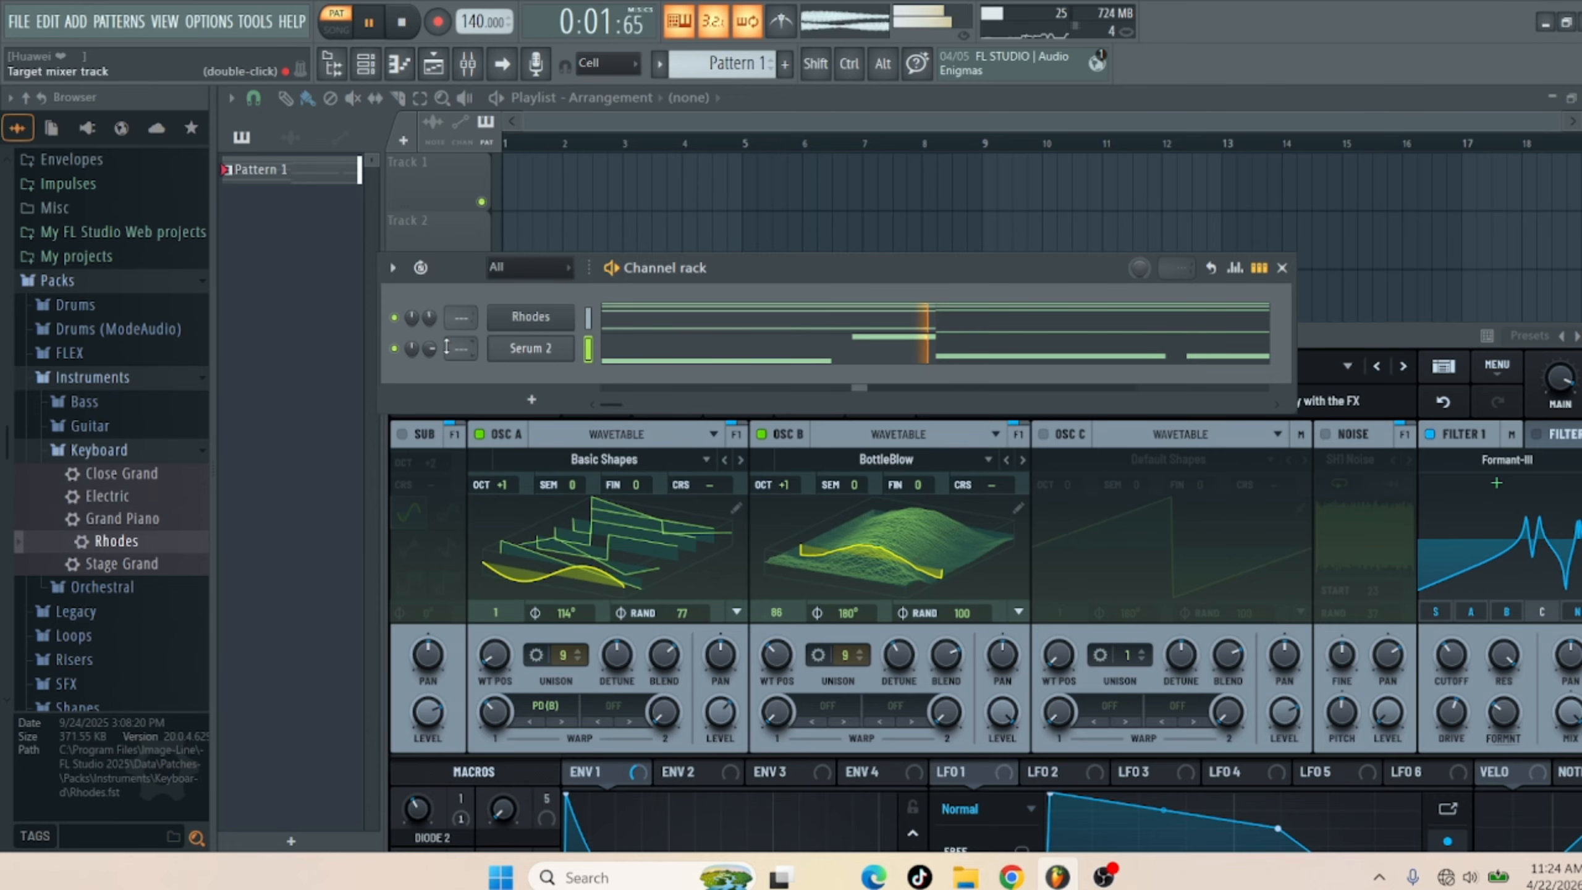
drag(429, 349, 429, 398)
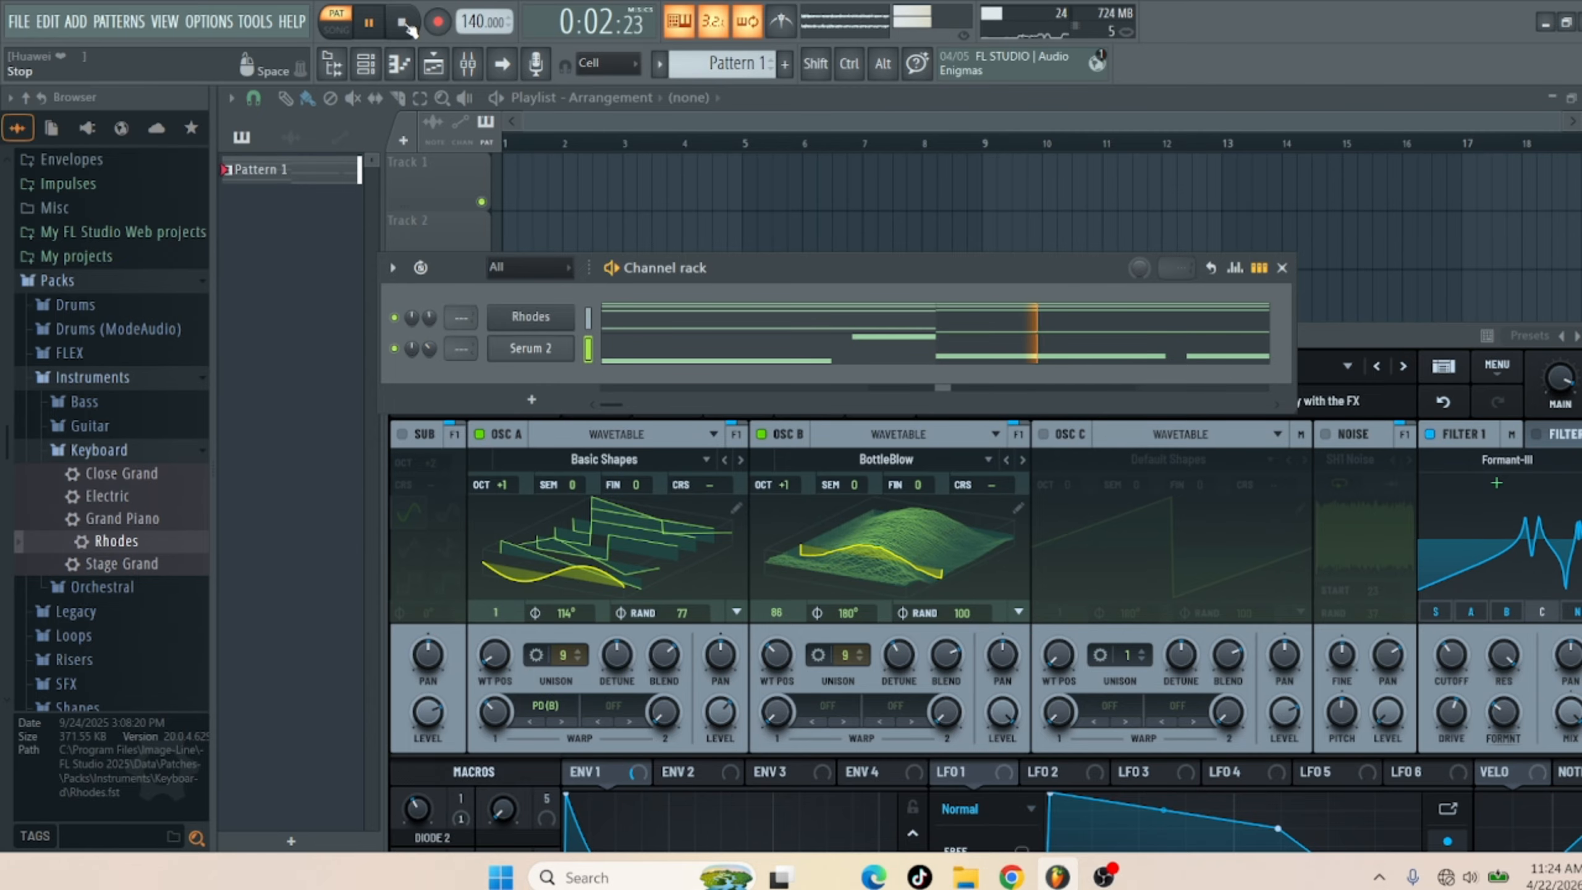
key(space)
Clone the Serum 2 channel and open the clone's instrument window
right_click(551, 364)
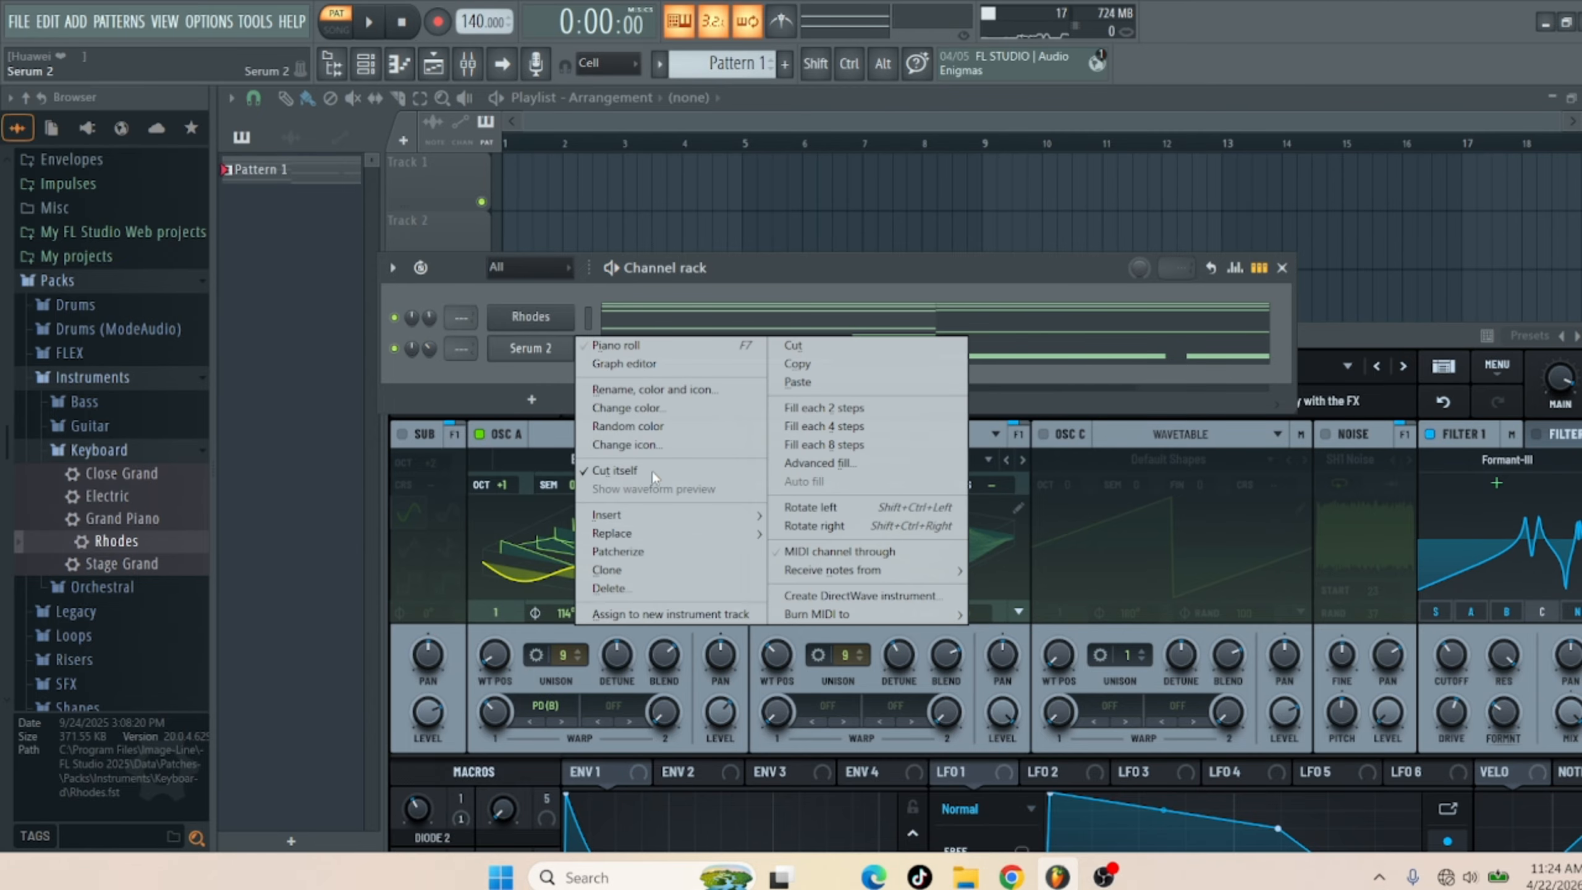
click(660, 578)
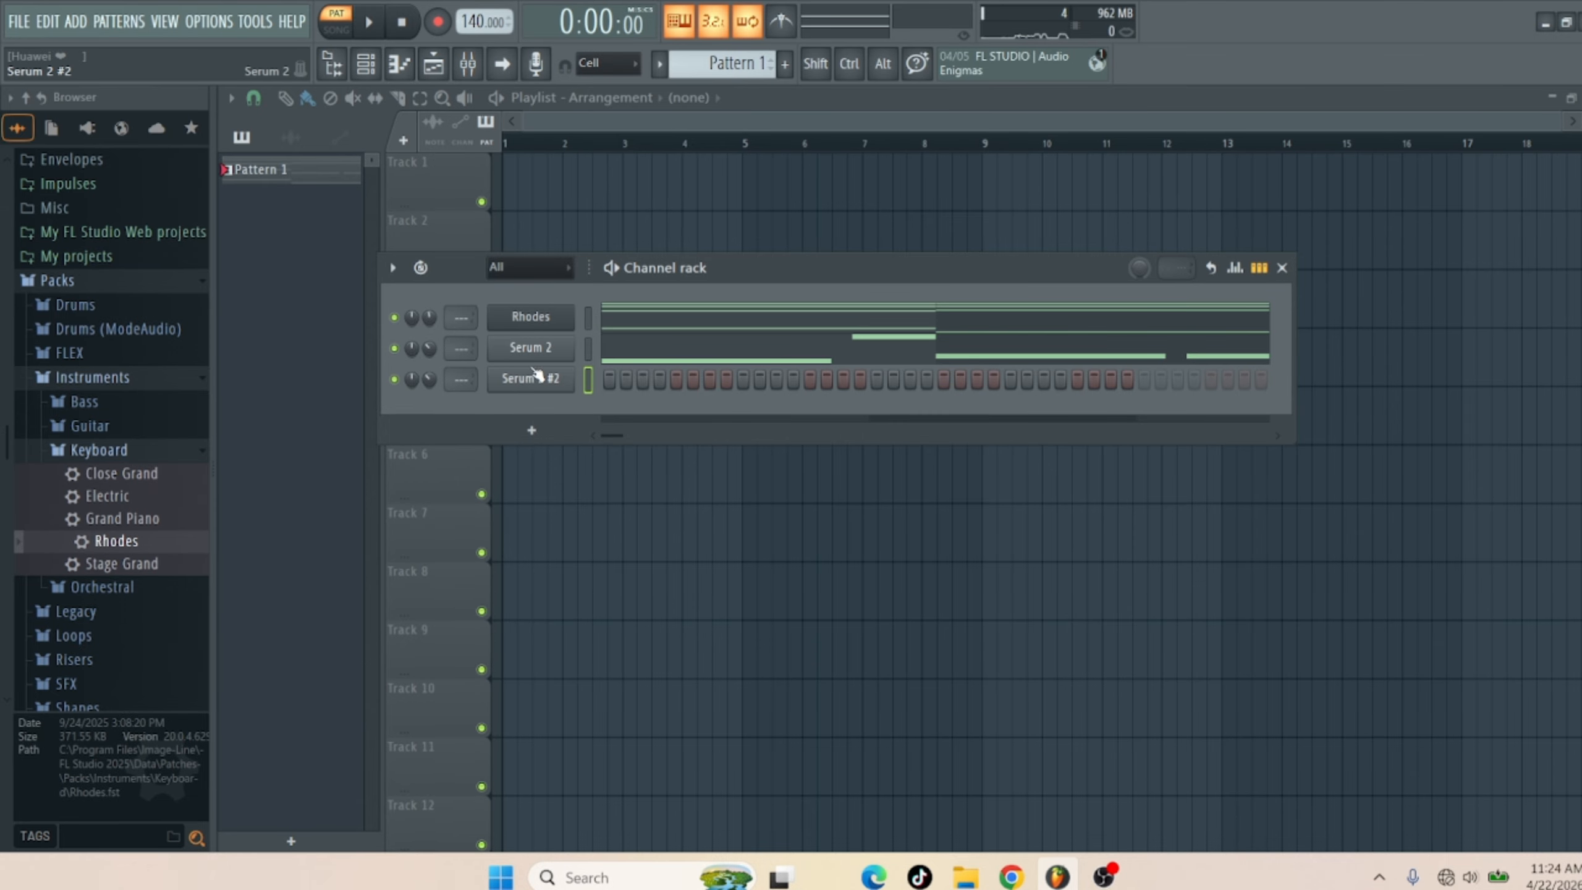
click(536, 385)
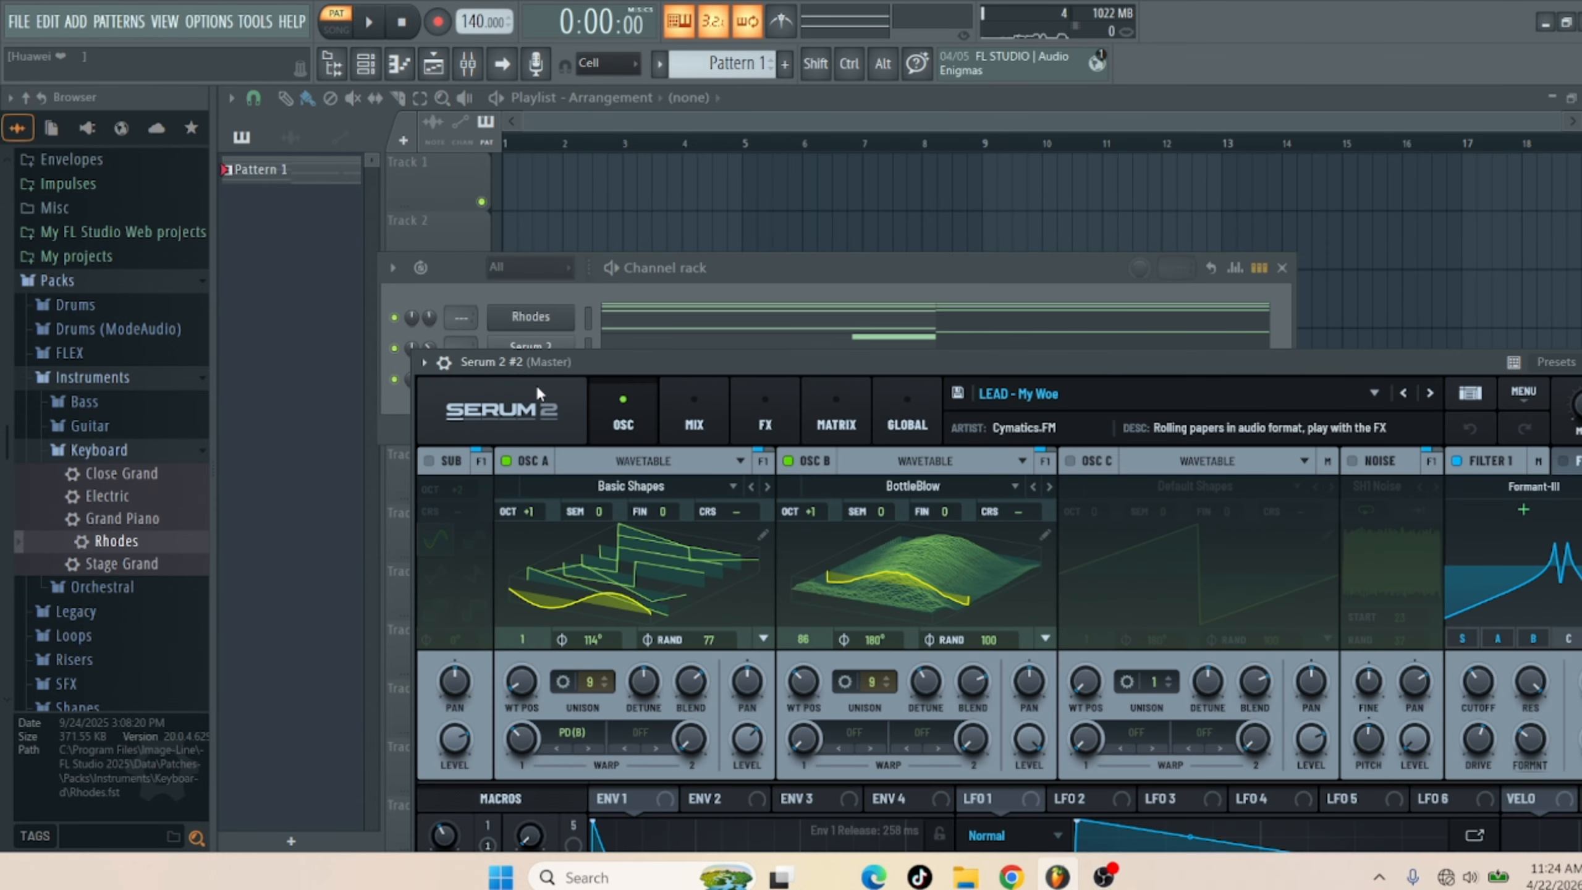
Load the BASS - Depth preset from the Cymatics - Black Future Bass Collection in Serum 2 #2
click(1121, 394)
mouse_move(1069, 445)
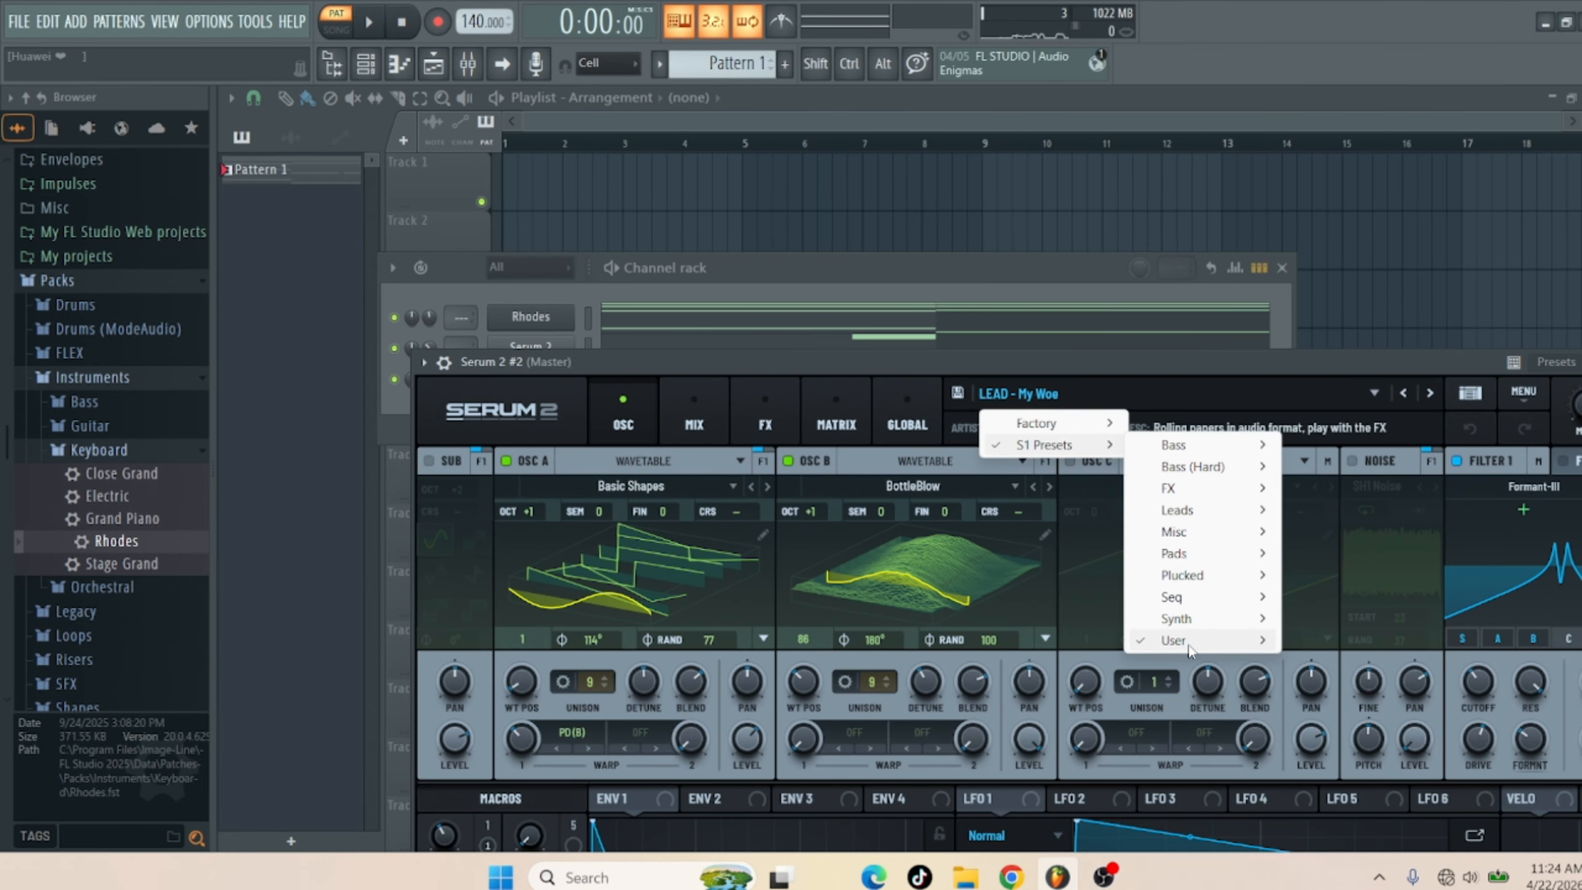
mouse_move(1154, 648)
mouse_move(716, 142)
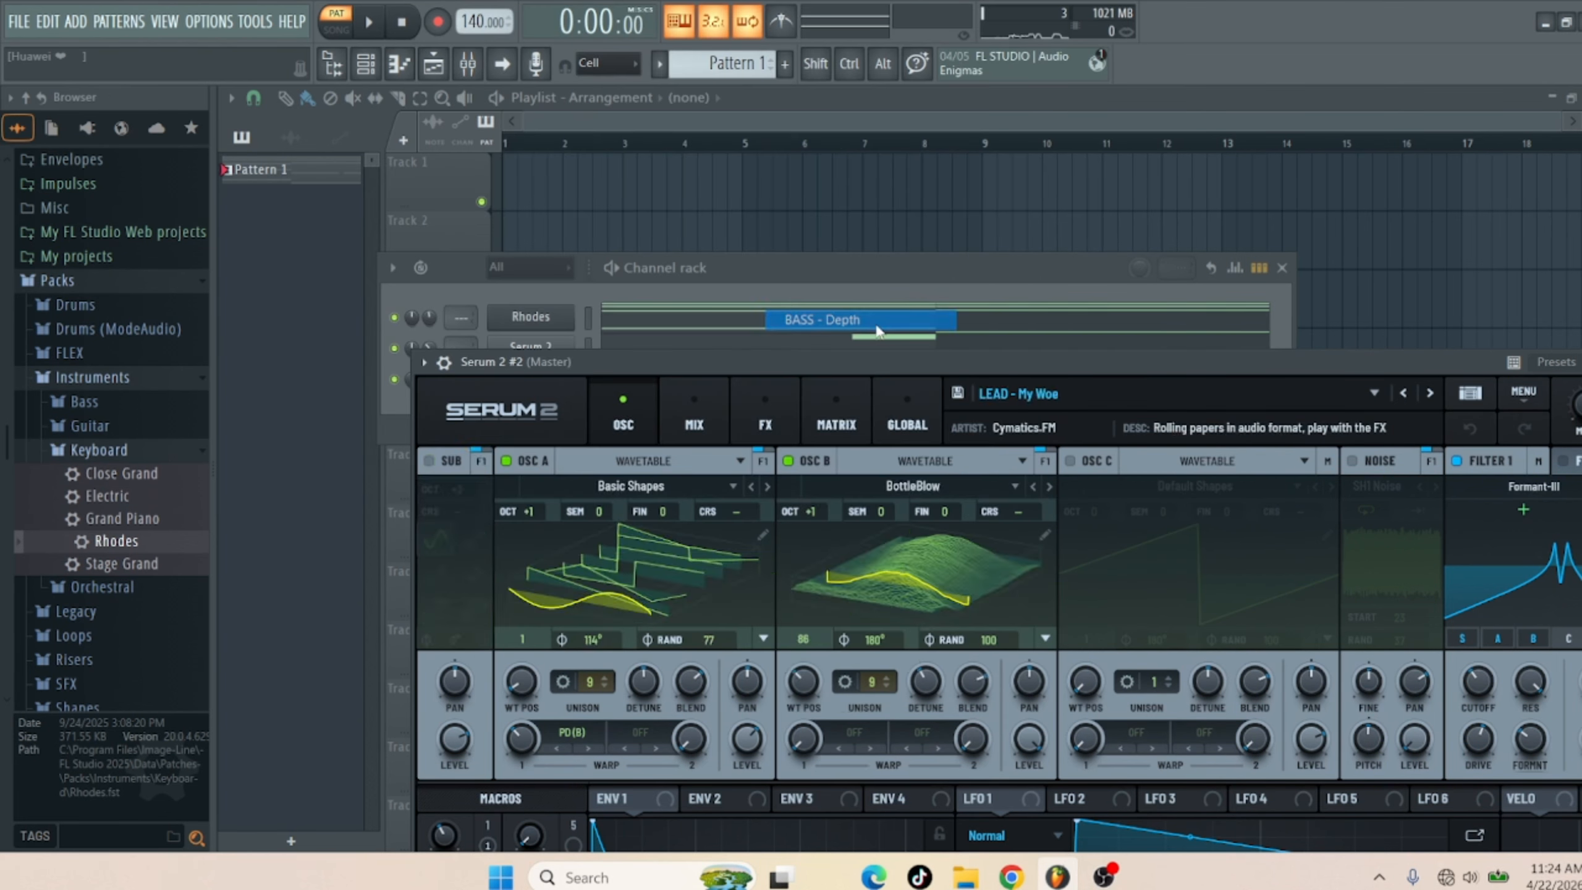
click(879, 320)
Copy the low A3 and F3 notes of the Rhodes pattern into the piano roll of Serum 2 #2
click(879, 287)
click(727, 327)
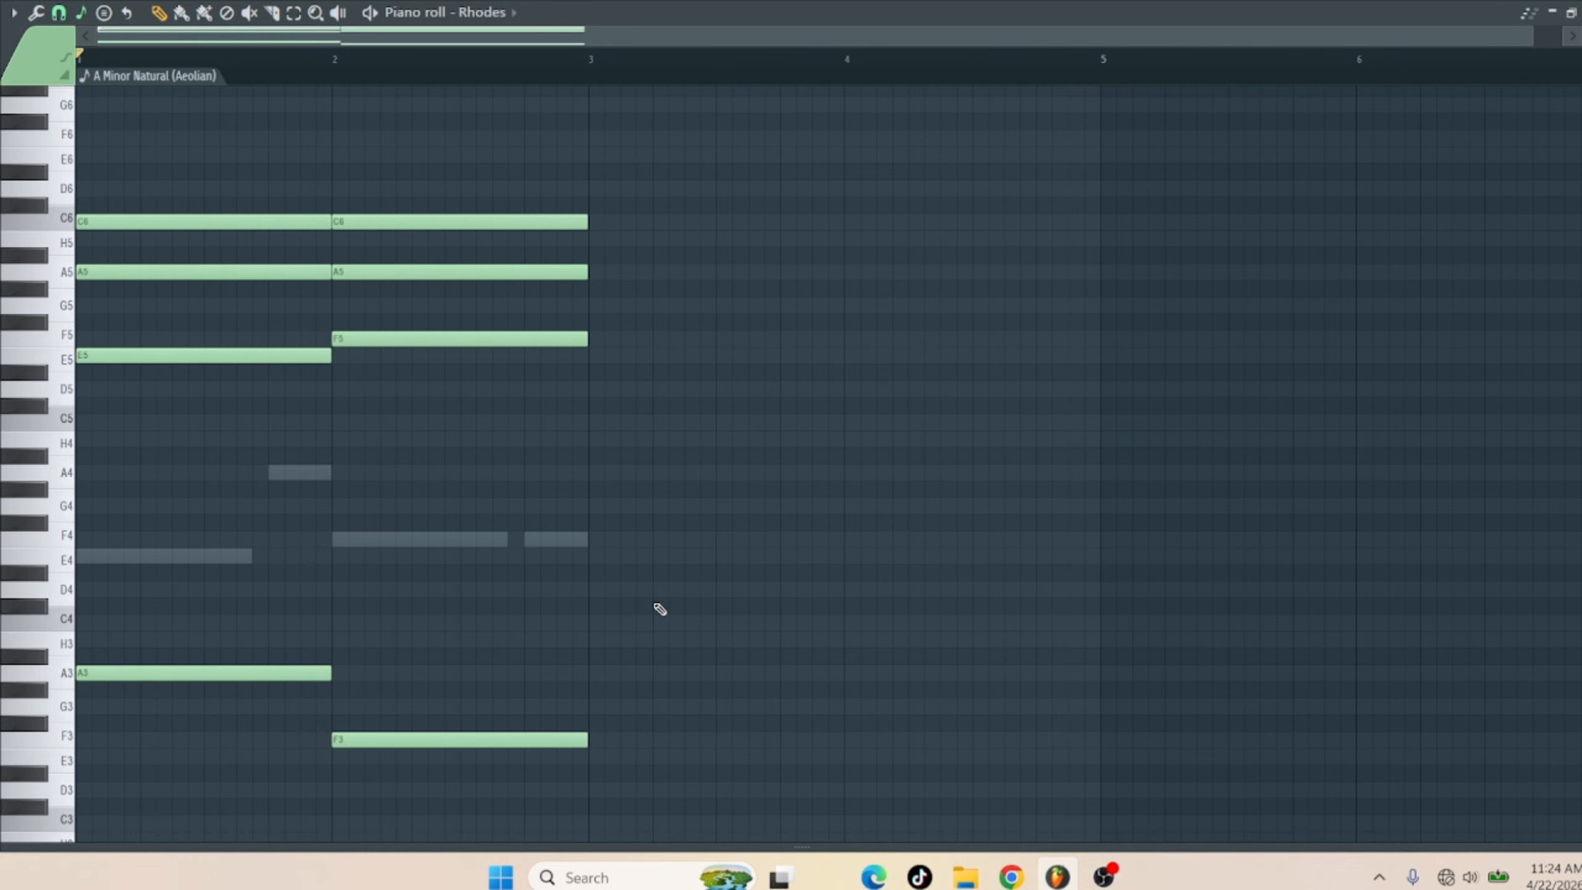
drag(655, 599, 2, 779)
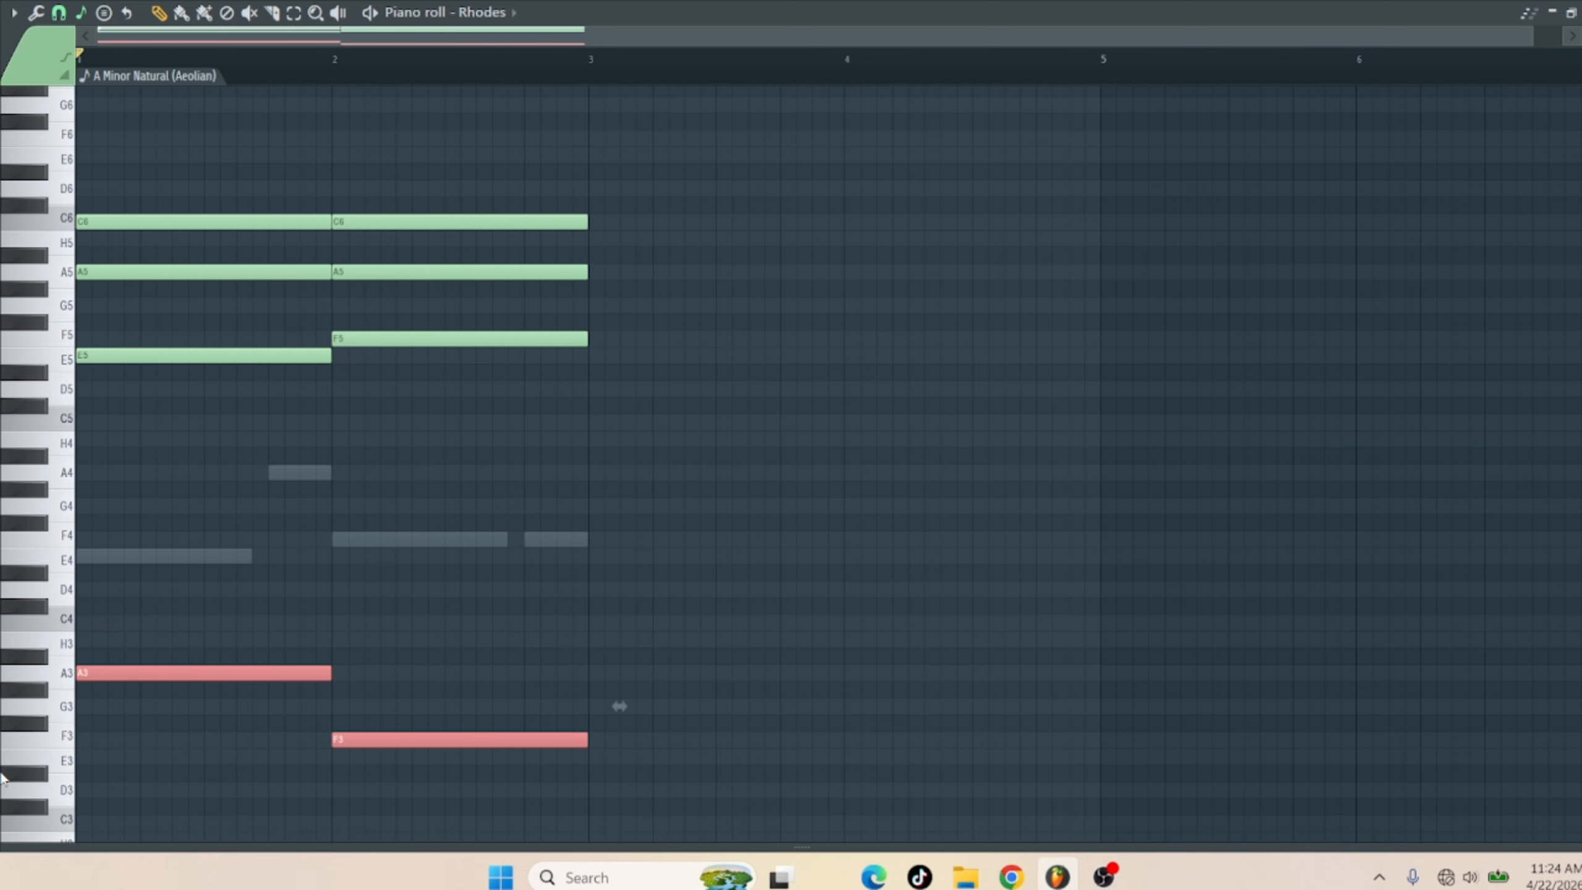
click(500, 9)
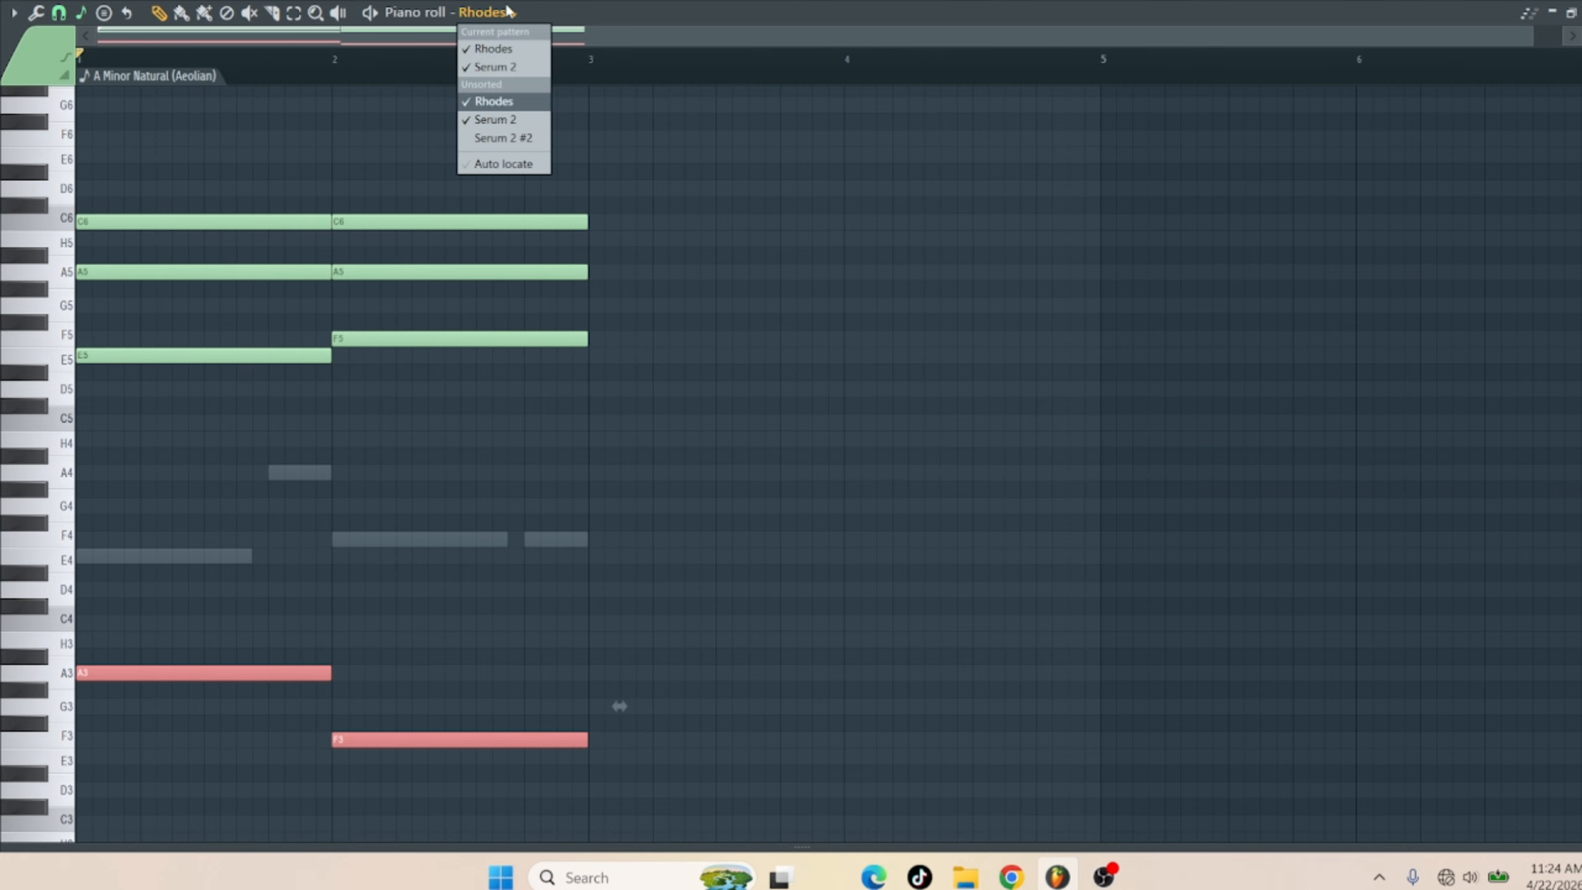
click(504, 138)
key(ctrl+v)
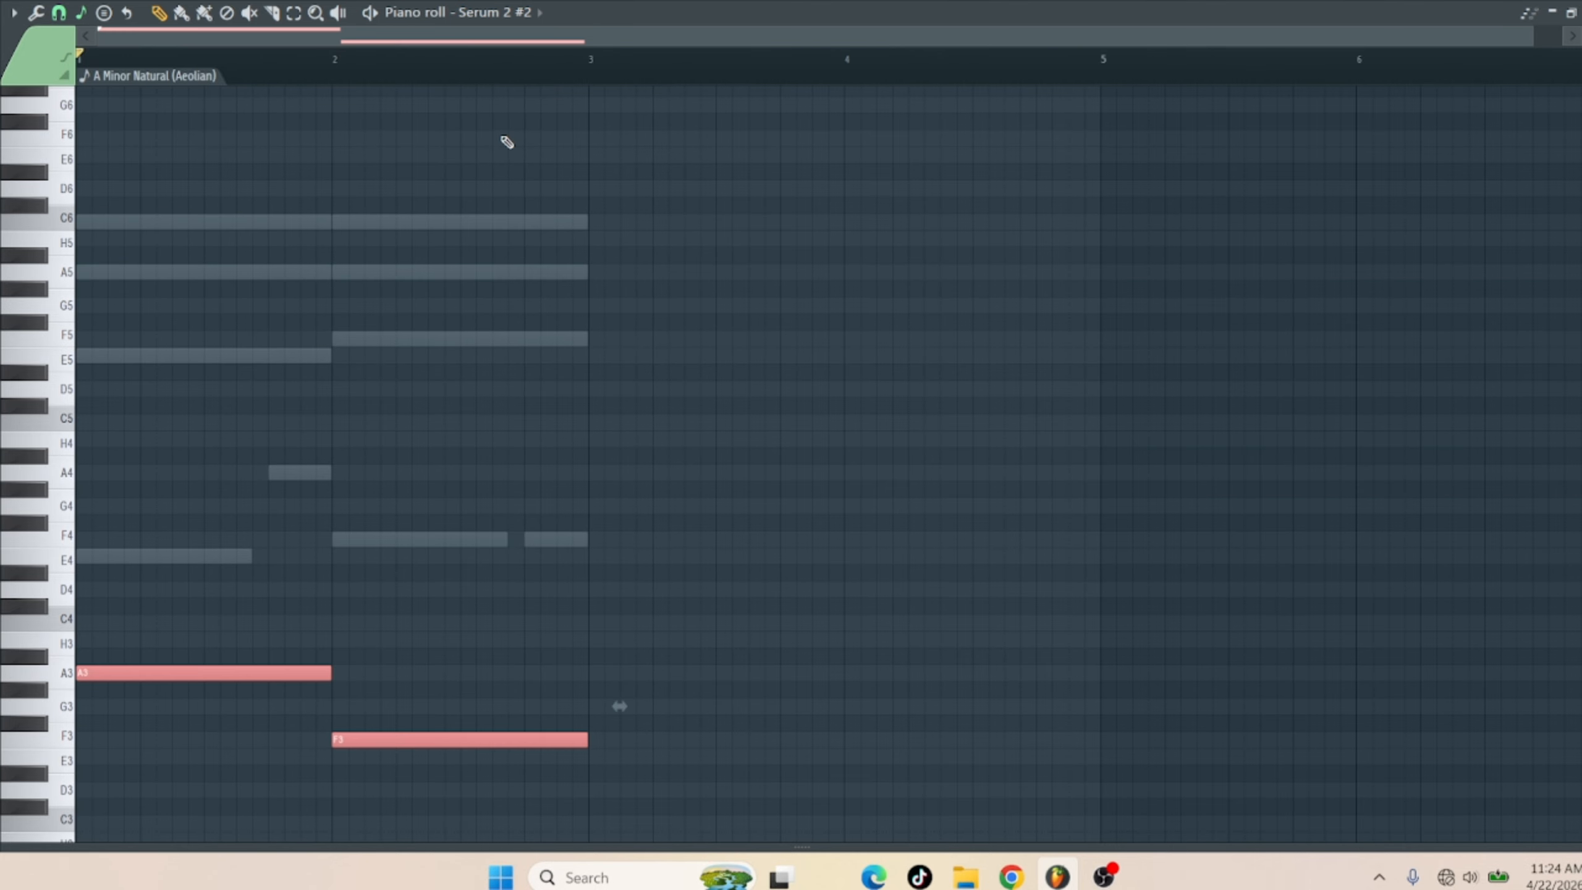
Play the pattern with the new bass, lower the Serum 2 #2 channel's volume, and stop playback
key(space)
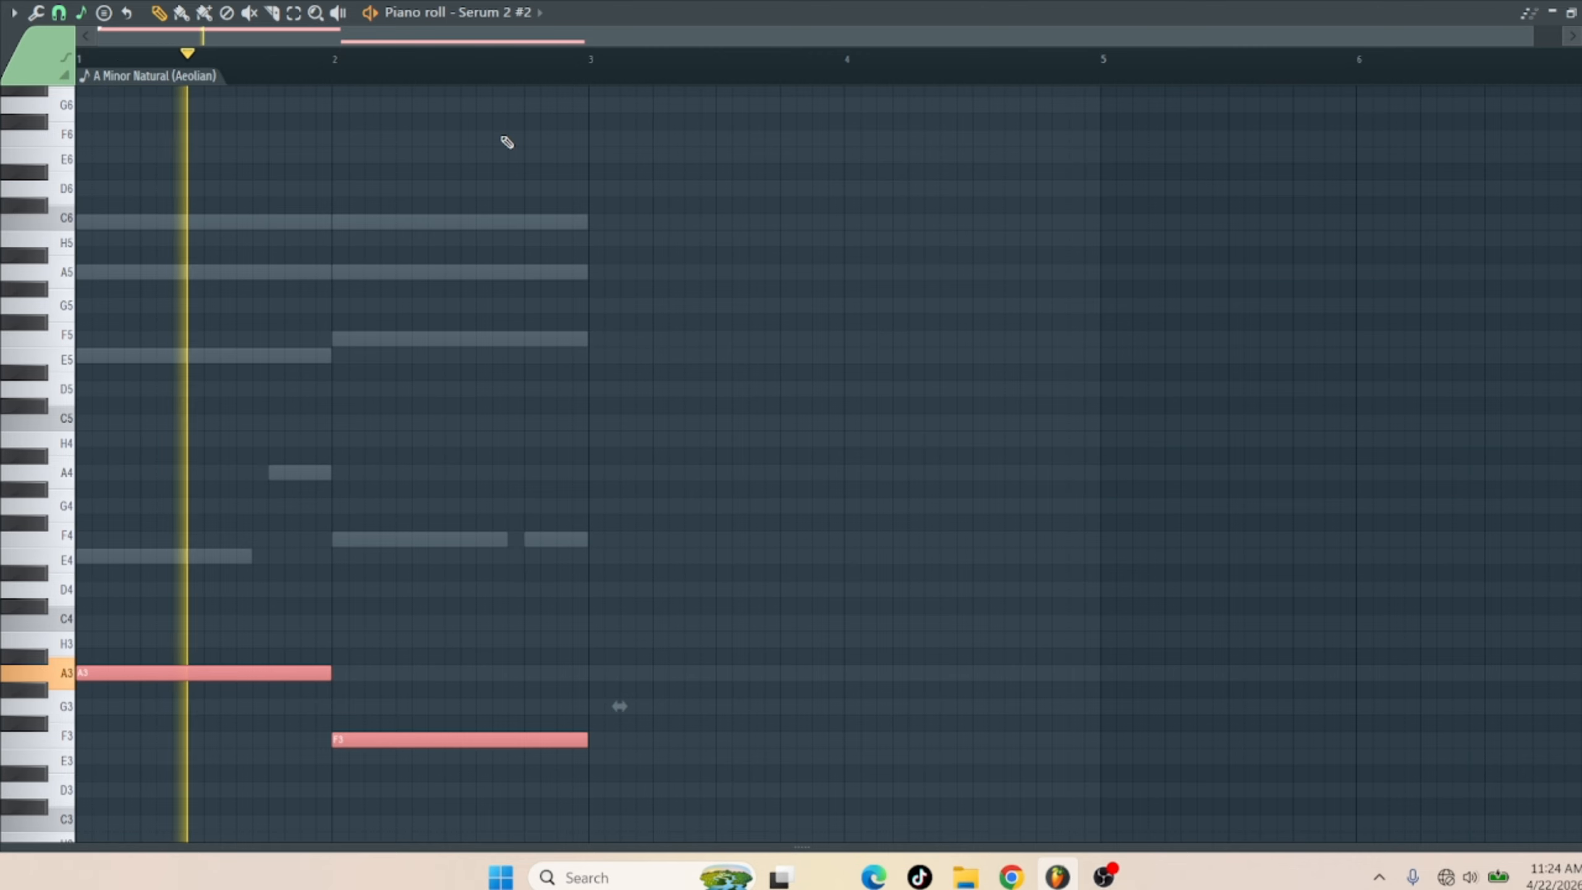
key(Escape)
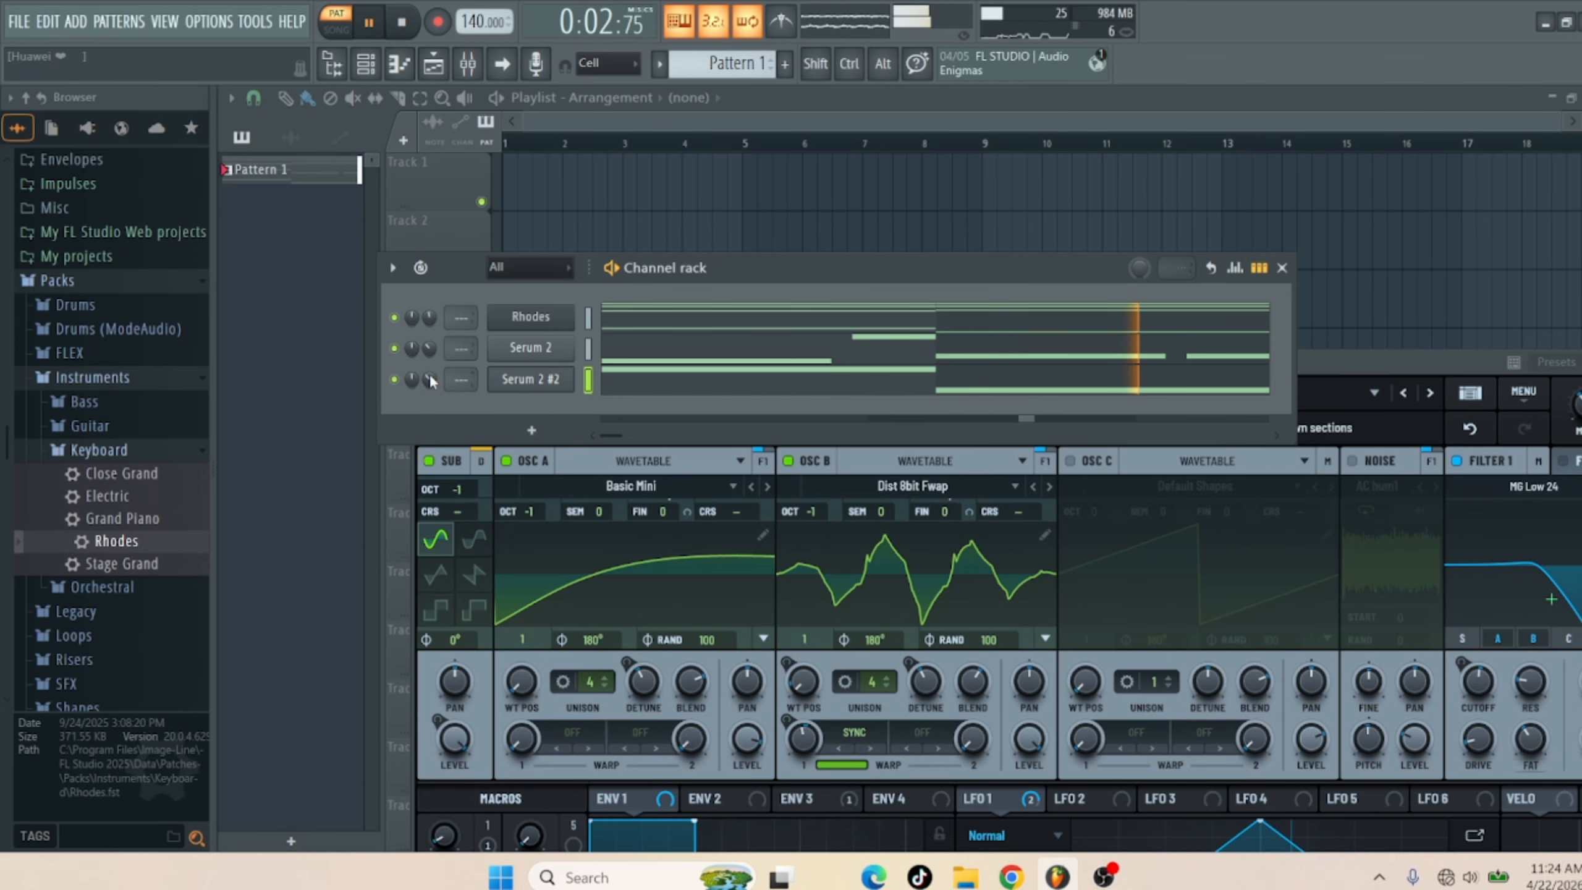
drag(429, 380, 429, 430)
click(402, 23)
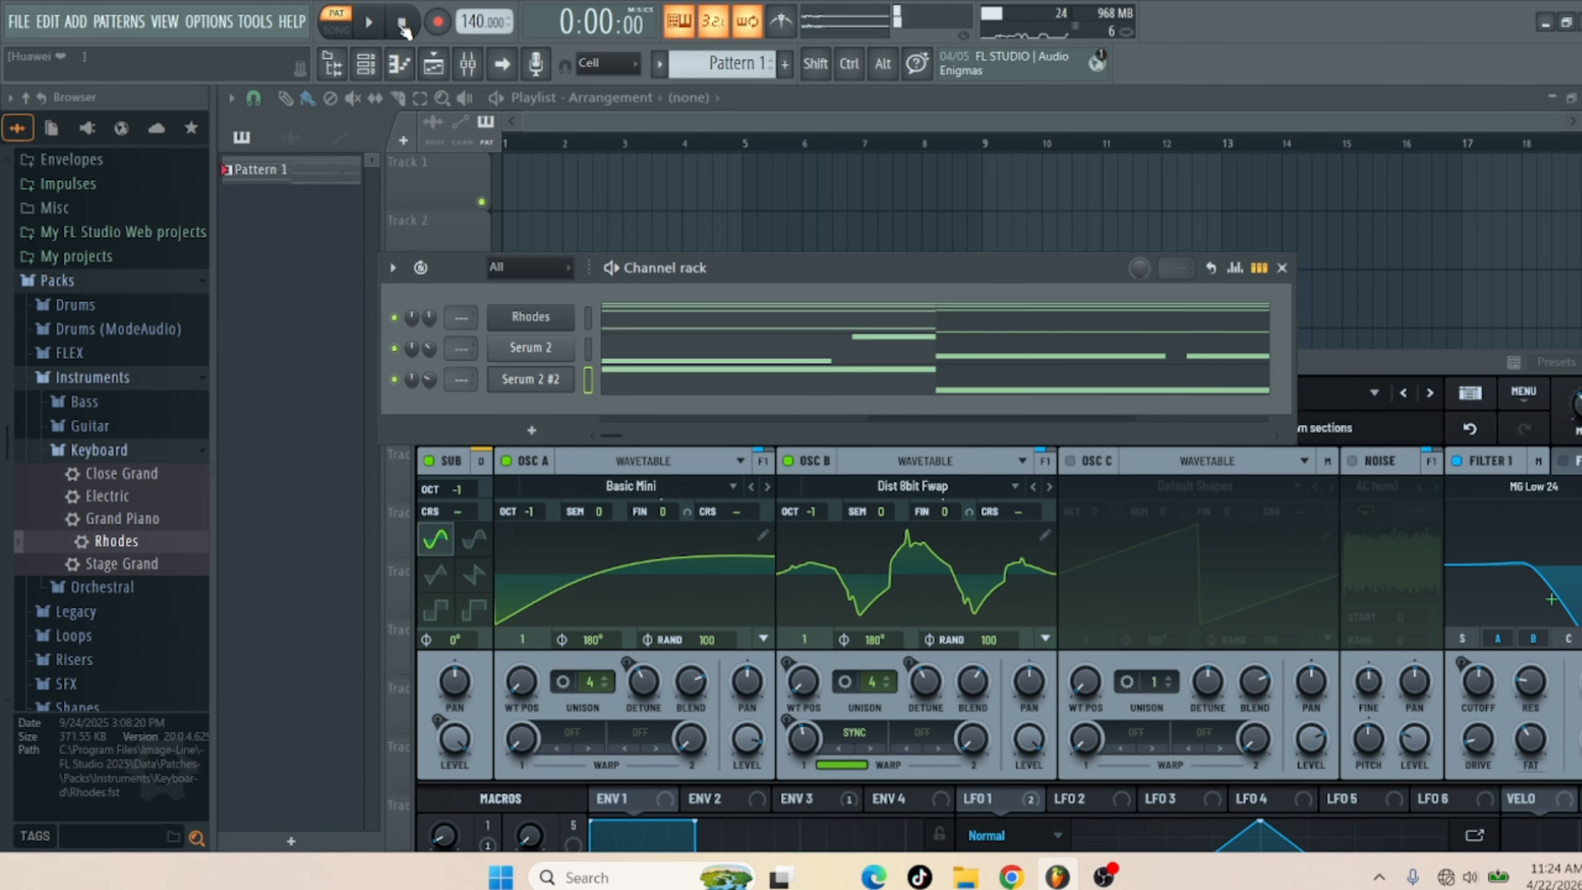
Clone the Serum 2 #2 channel and copy the upper Rhodes chord notes, C6, A5, E5 and F5, into the clone's piano roll
right_click(525, 390)
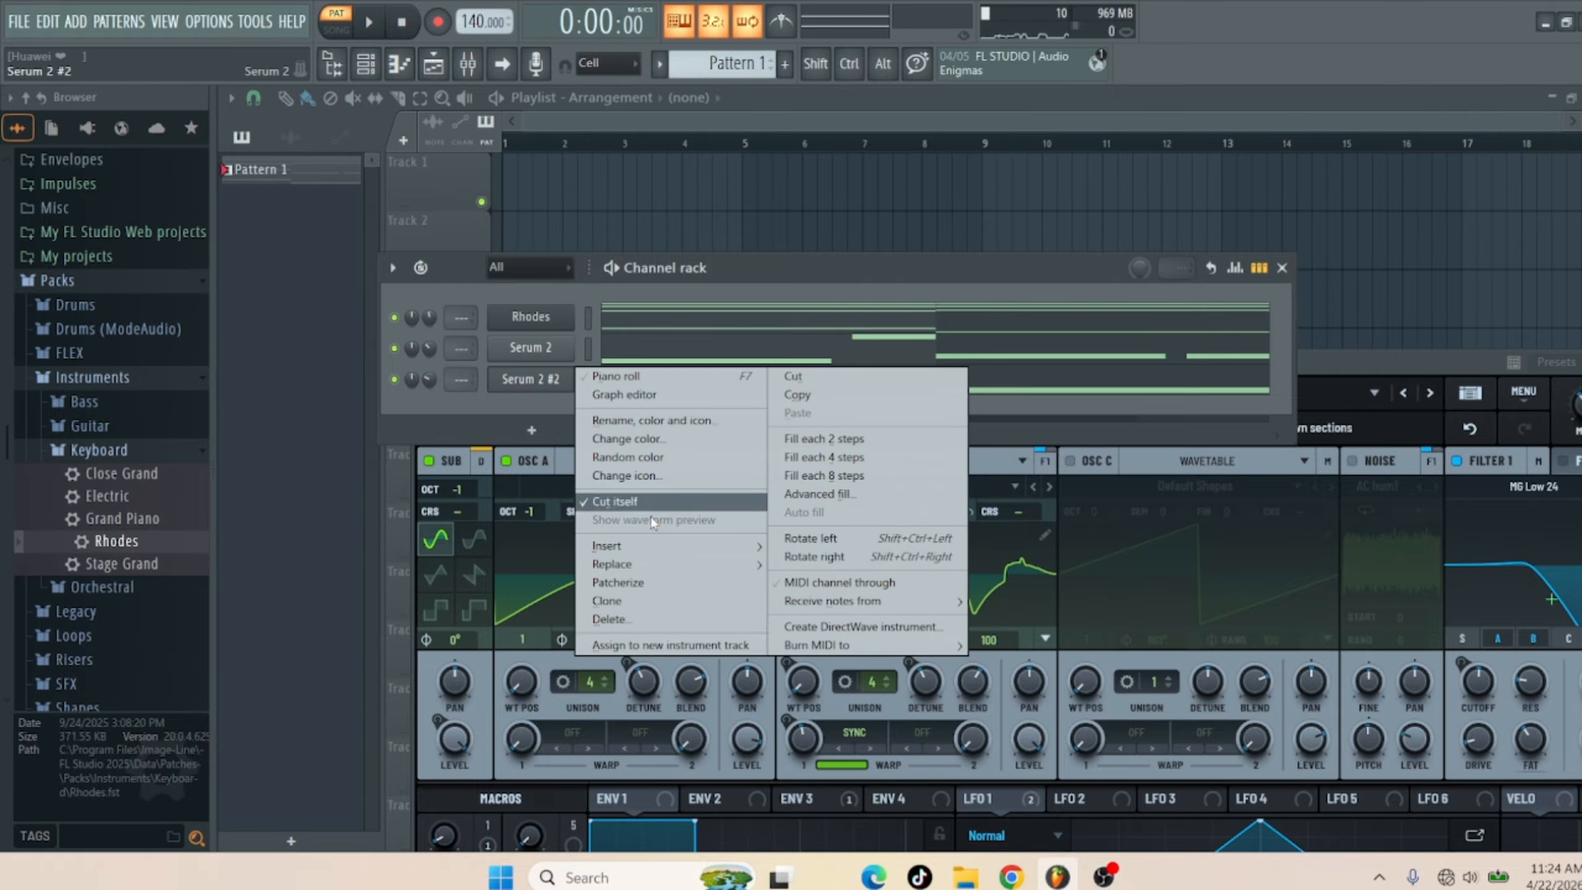
click(653, 603)
click(646, 324)
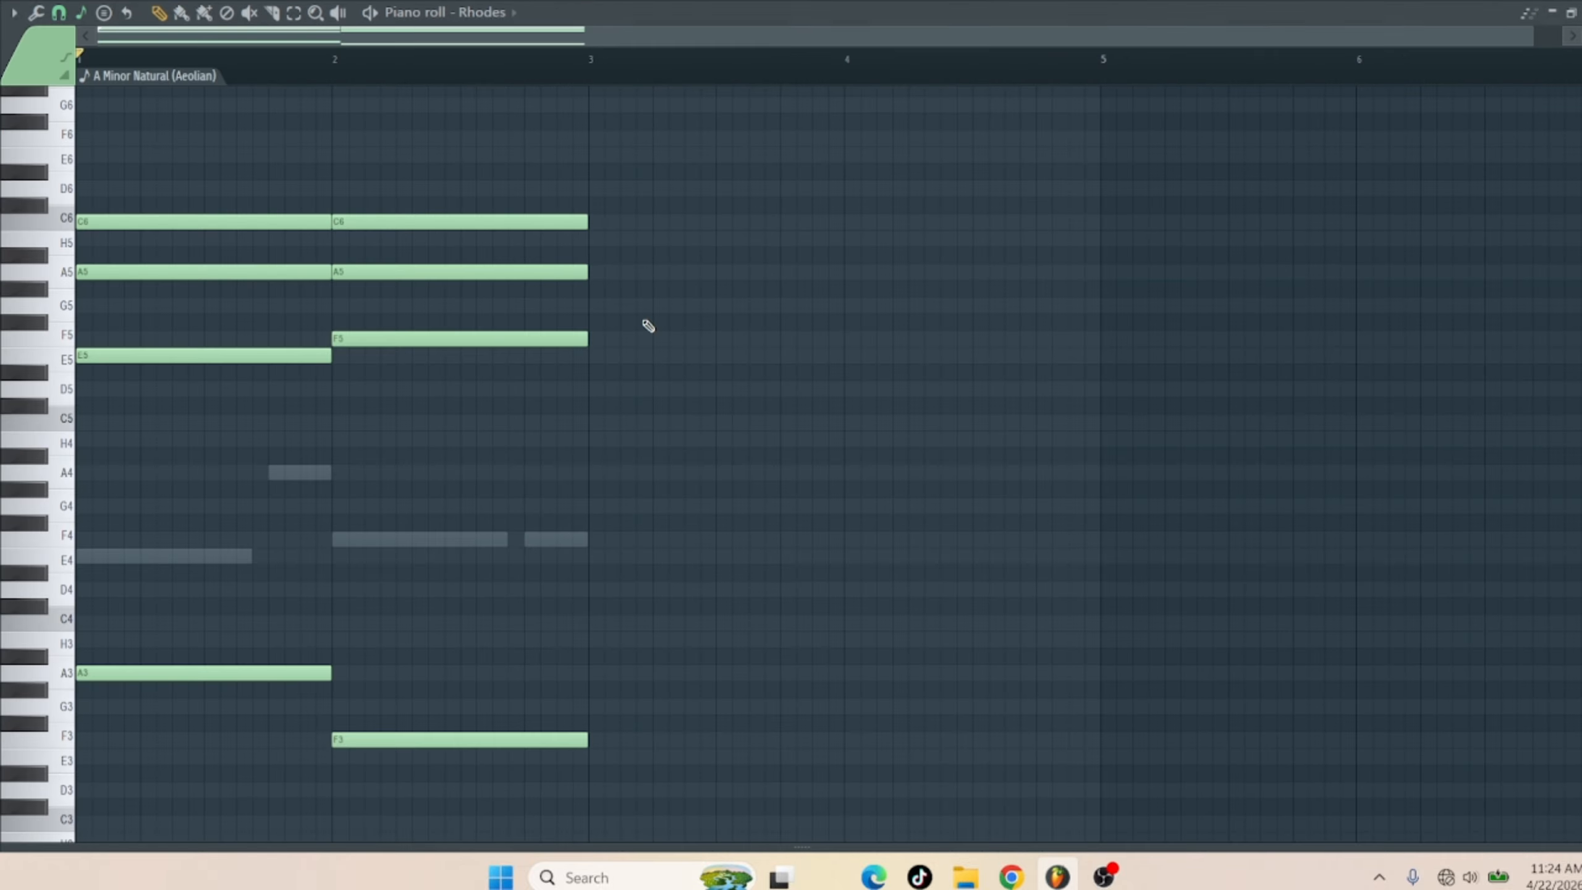
drag(713, 145, 26, 418)
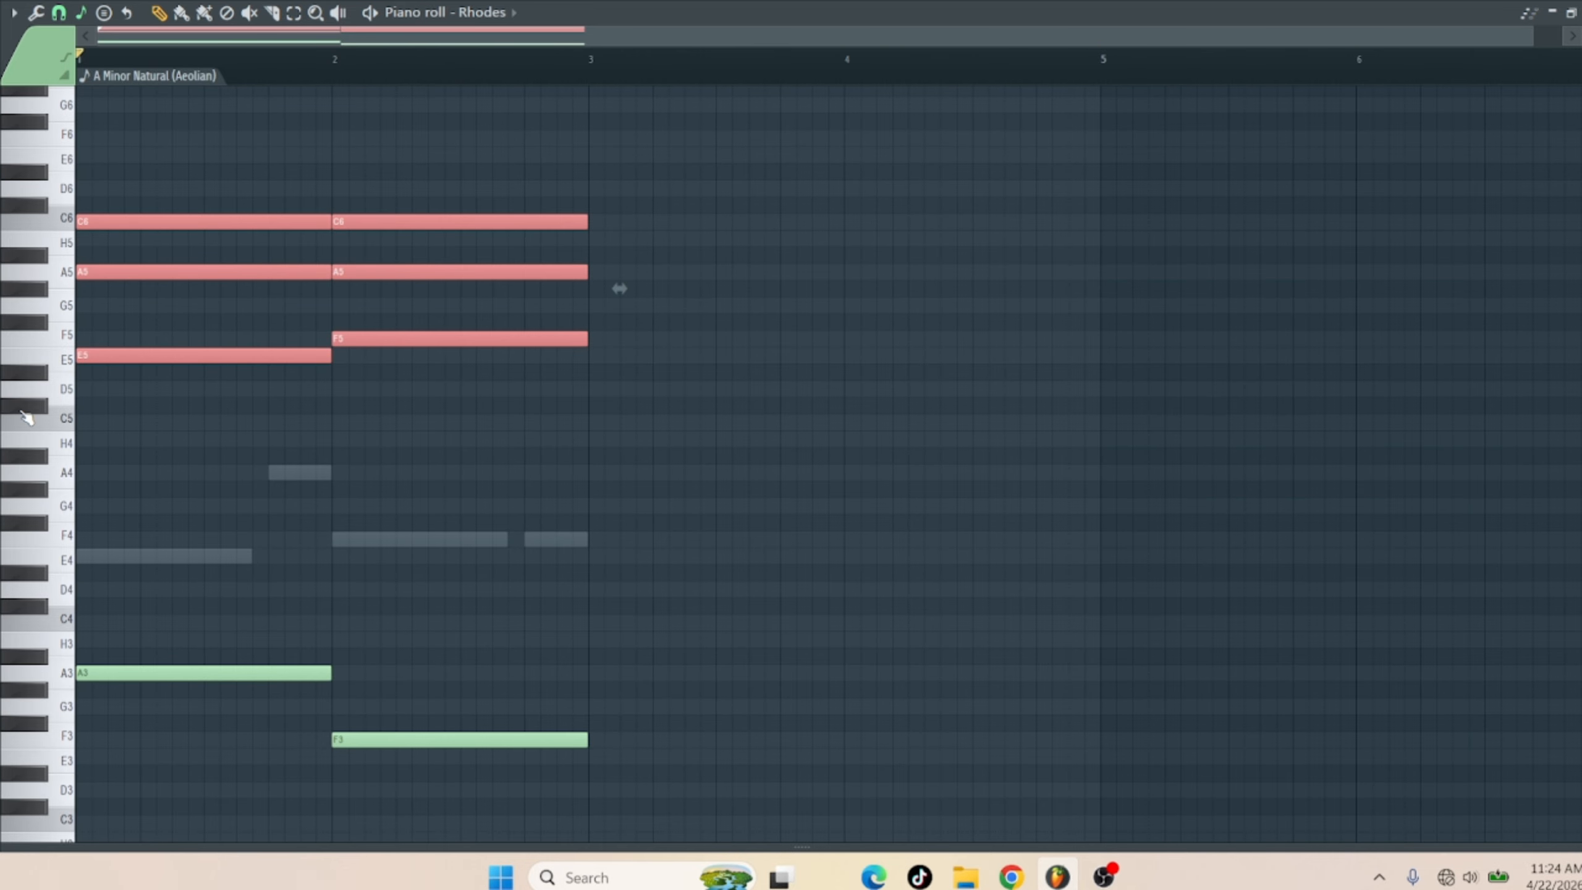
click(1579, 12)
click(584, 413)
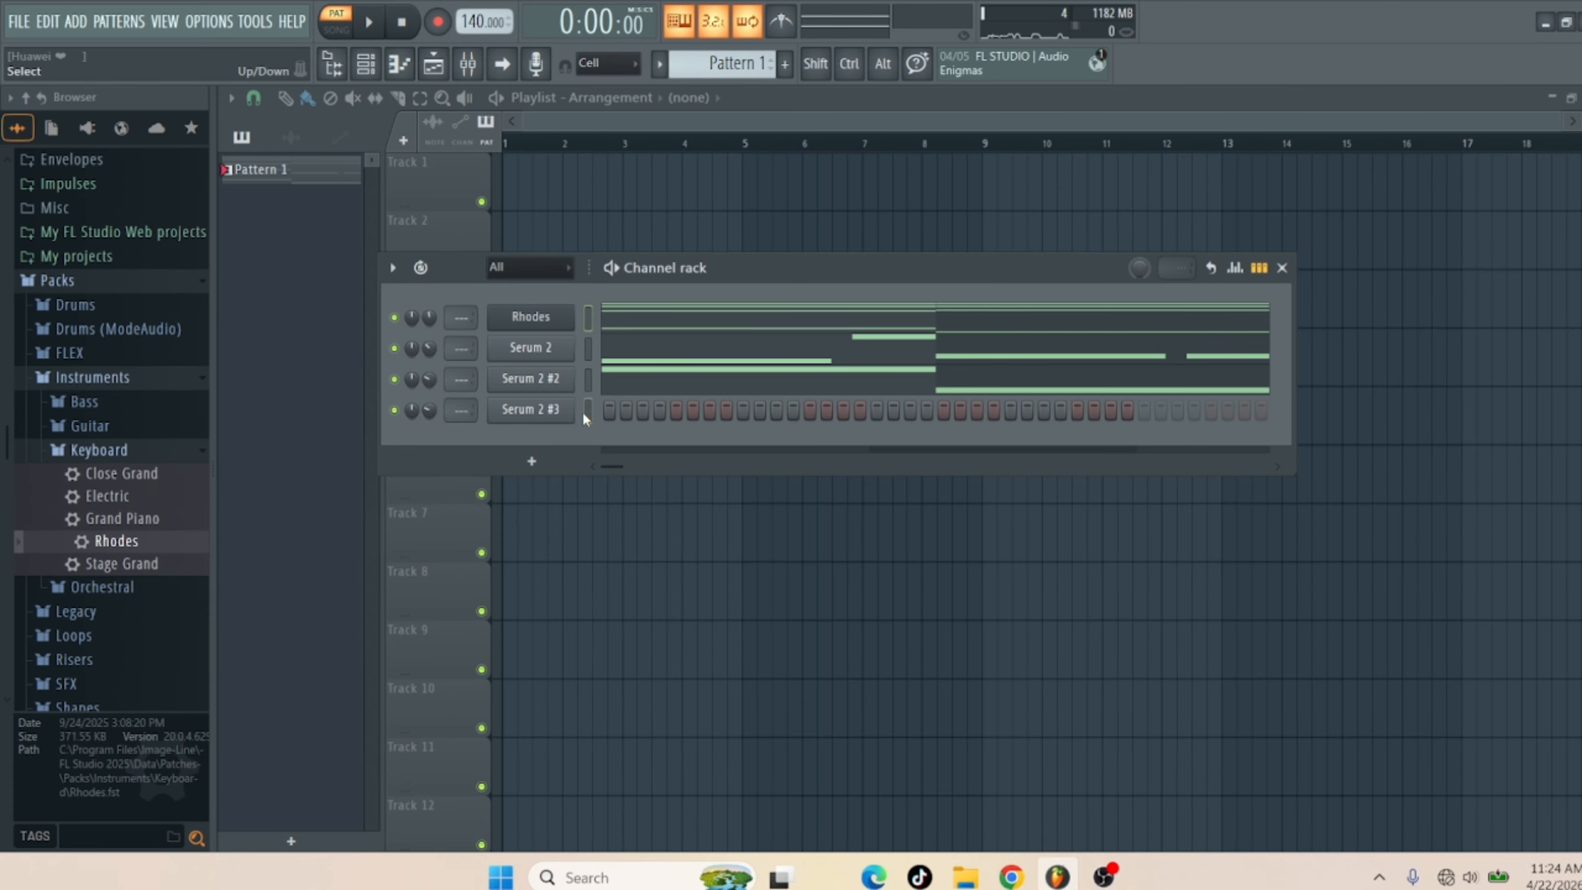
right_click(582, 411)
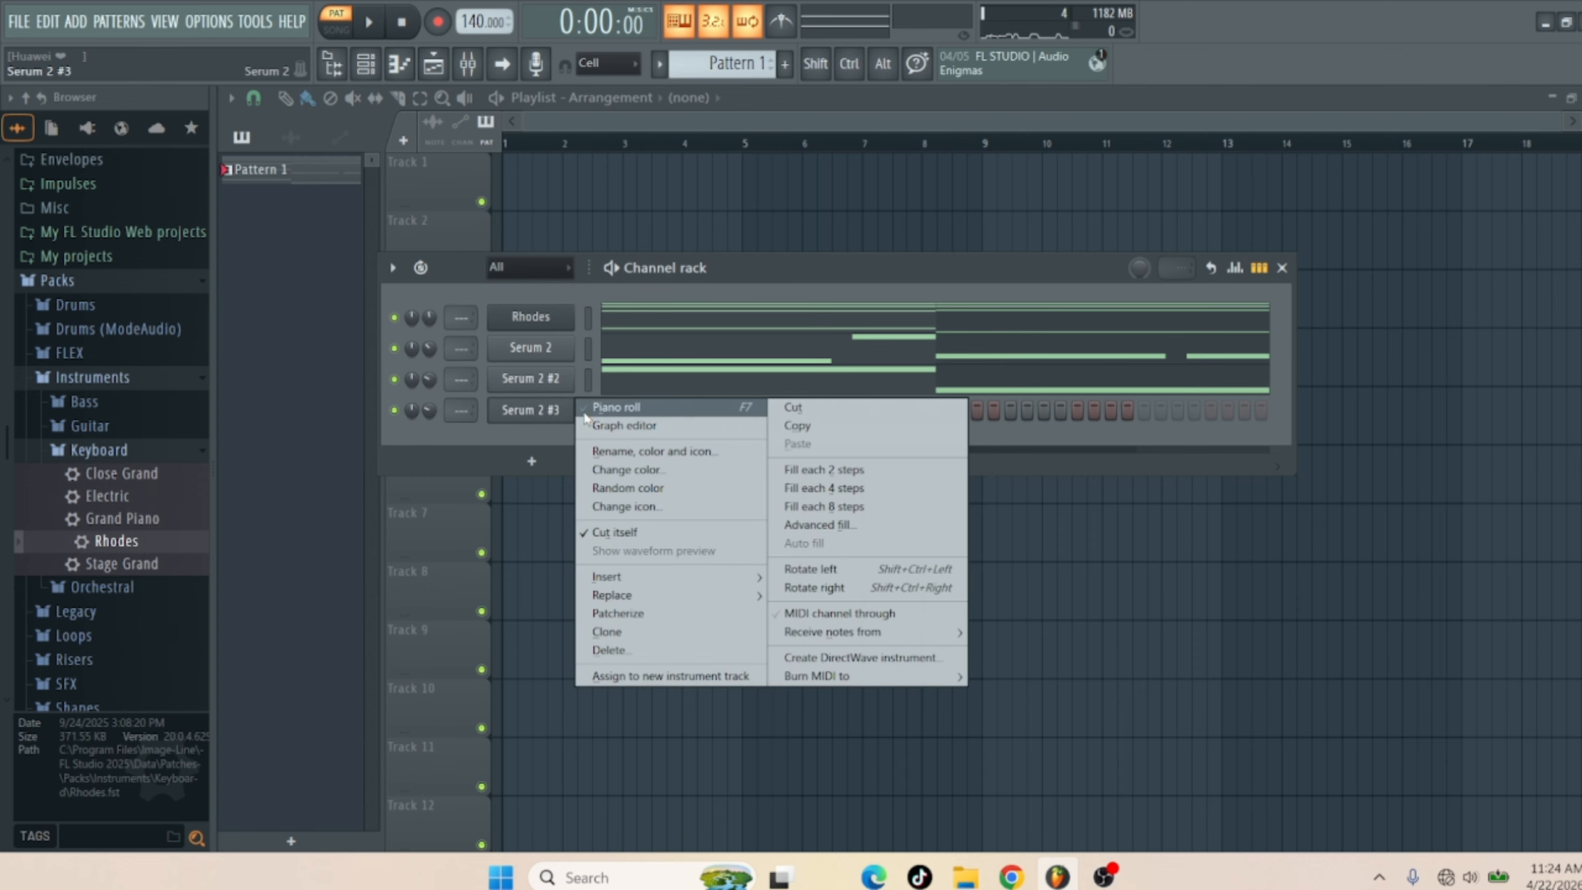
click(592, 408)
key(ctrl+v)
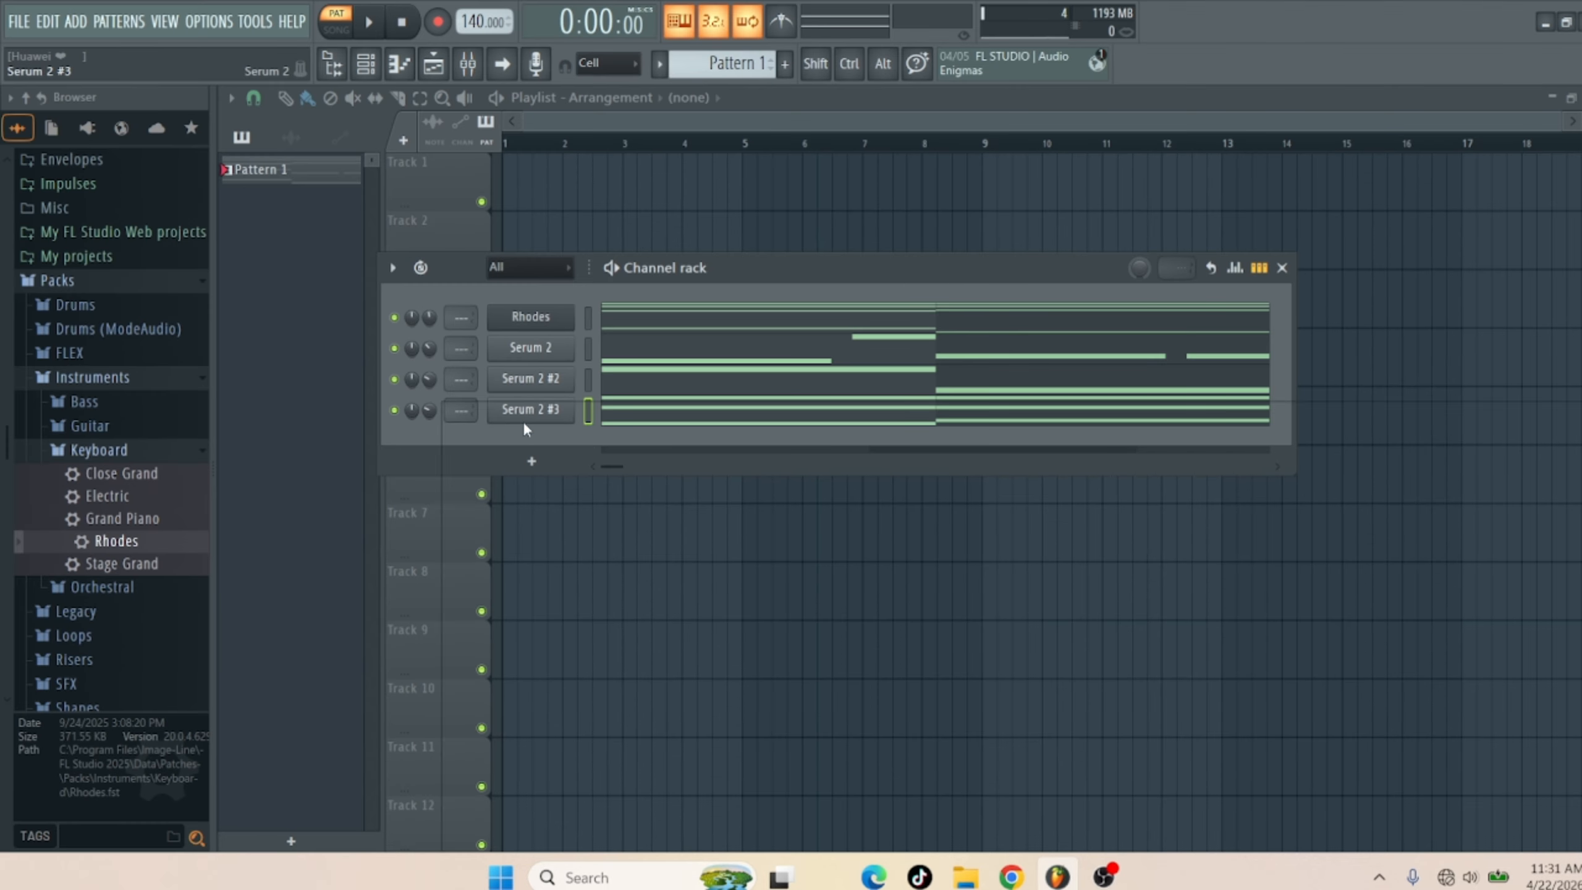
Load the PLUCK - Ambient Ghosts preset from the Cymatics - Black Hip Hop Collection in Serum 2 #3, dismiss the missing-files notice, and close the instrument window
click(524, 421)
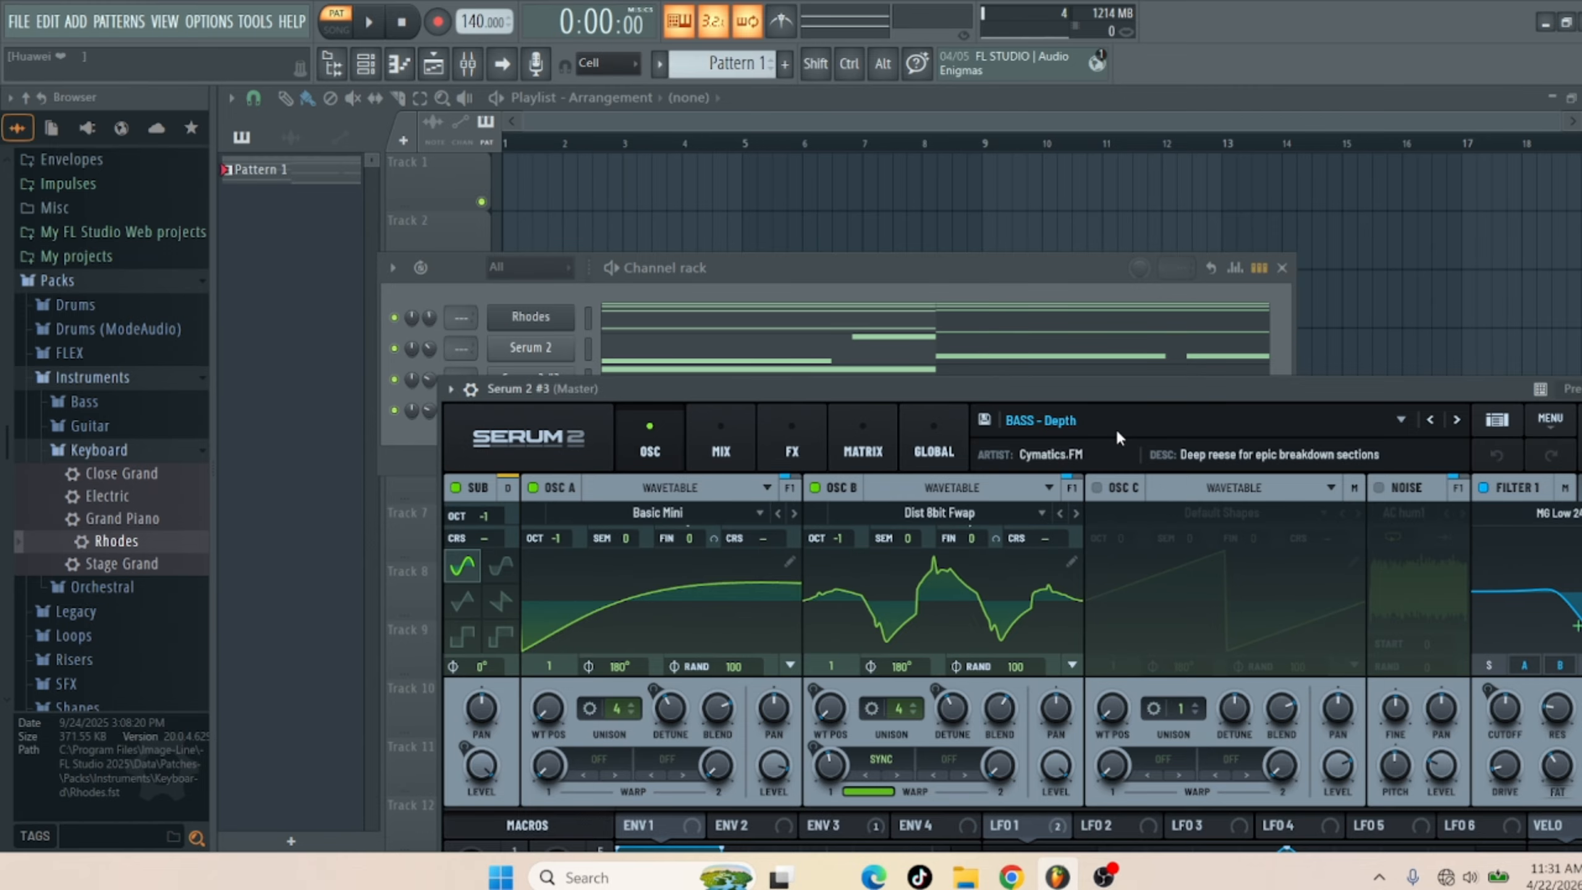
click(1096, 422)
mouse_move(1083, 471)
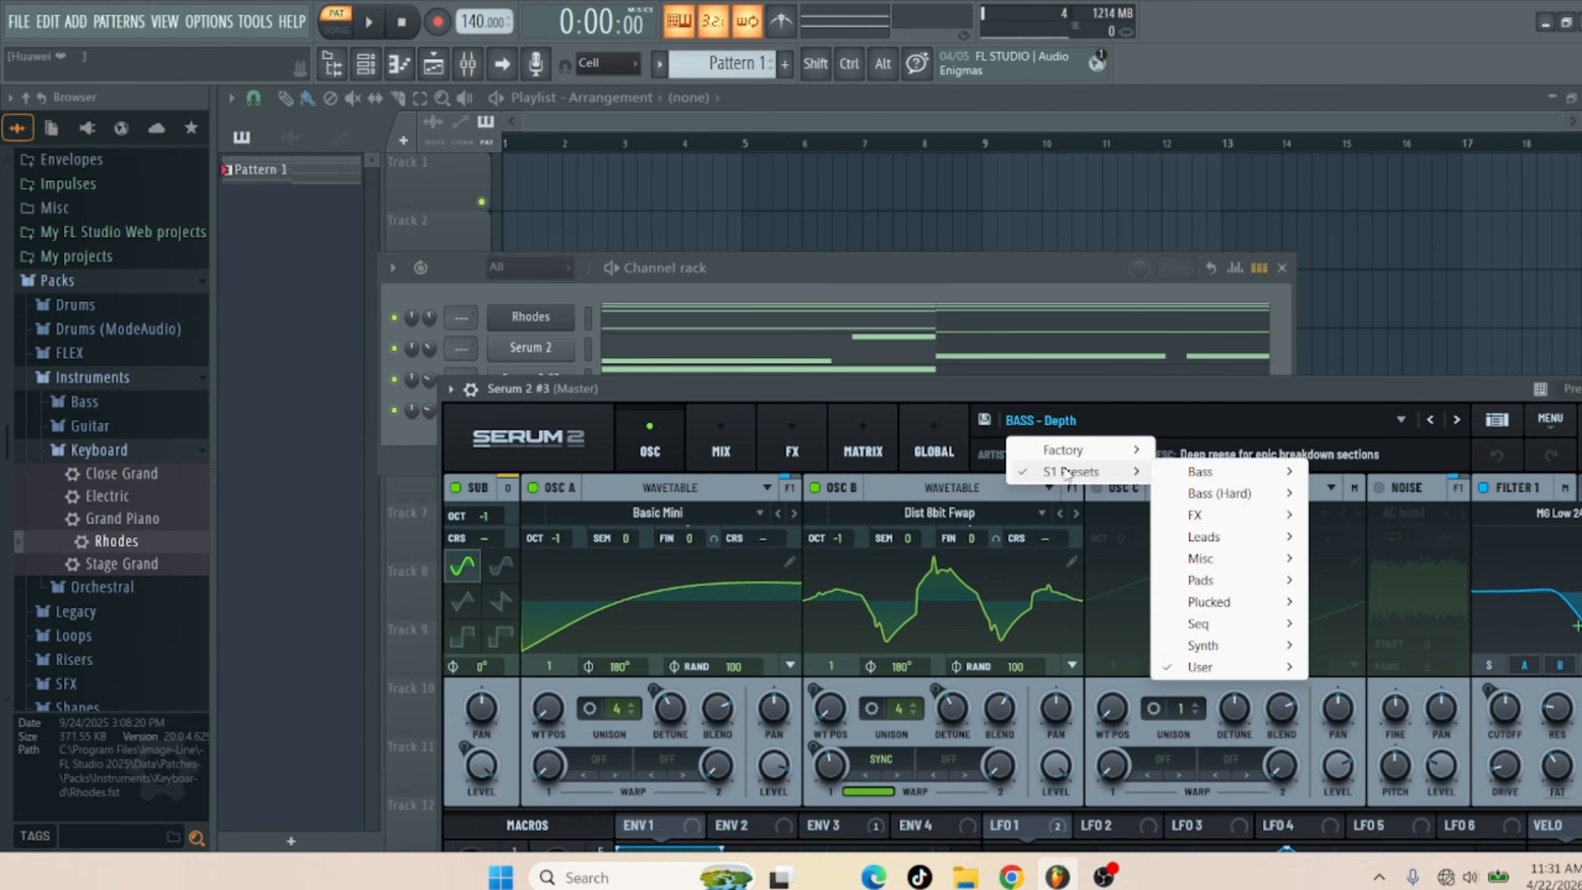
mouse_move(1200, 667)
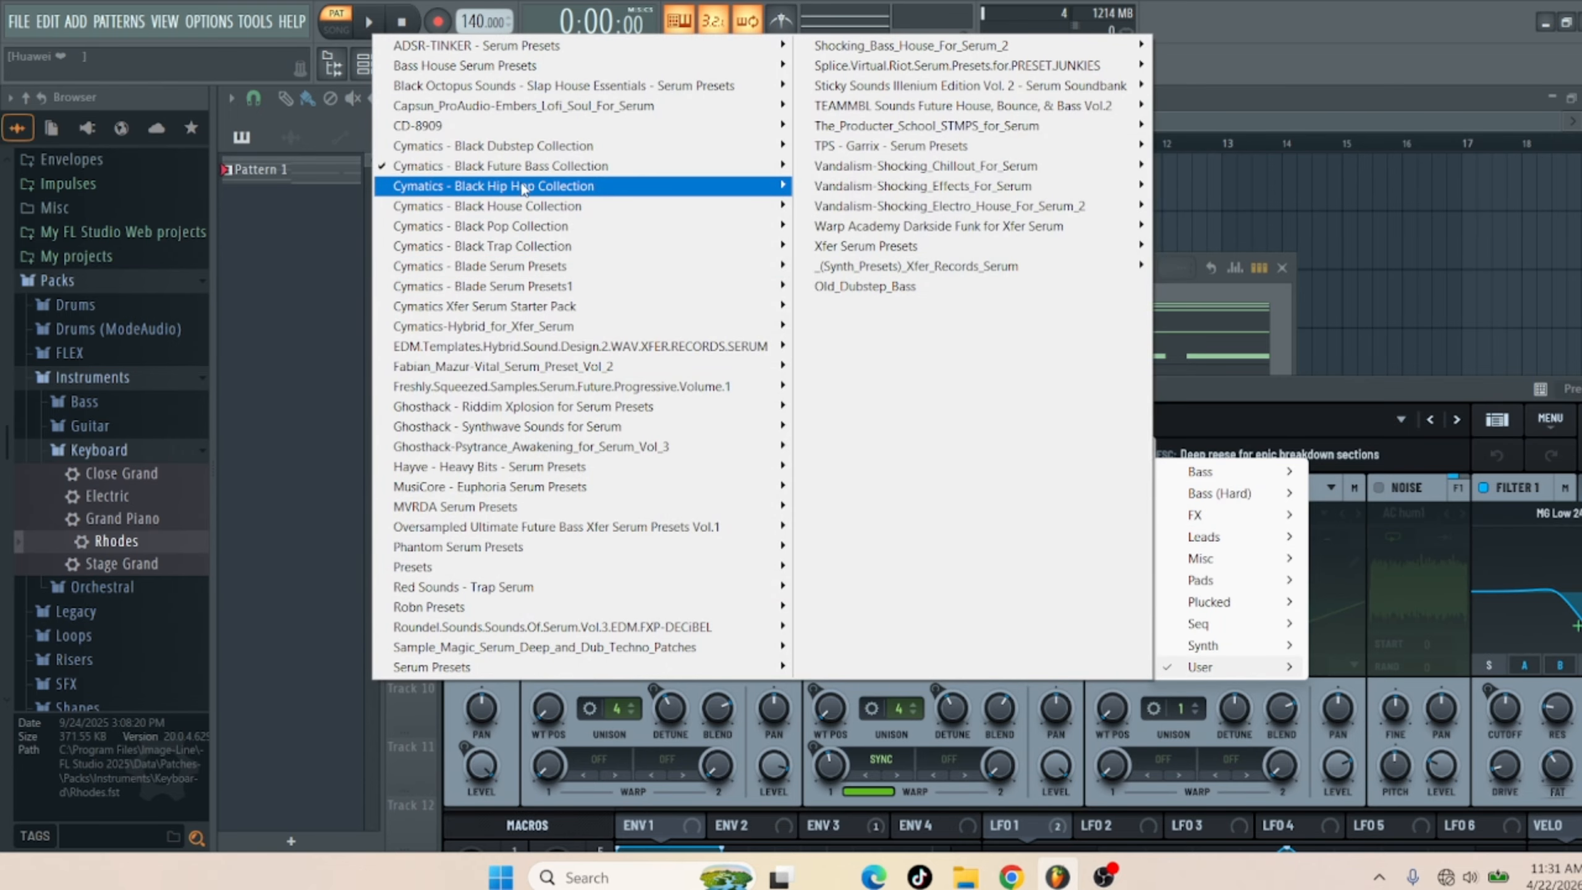
mouse_move(525, 189)
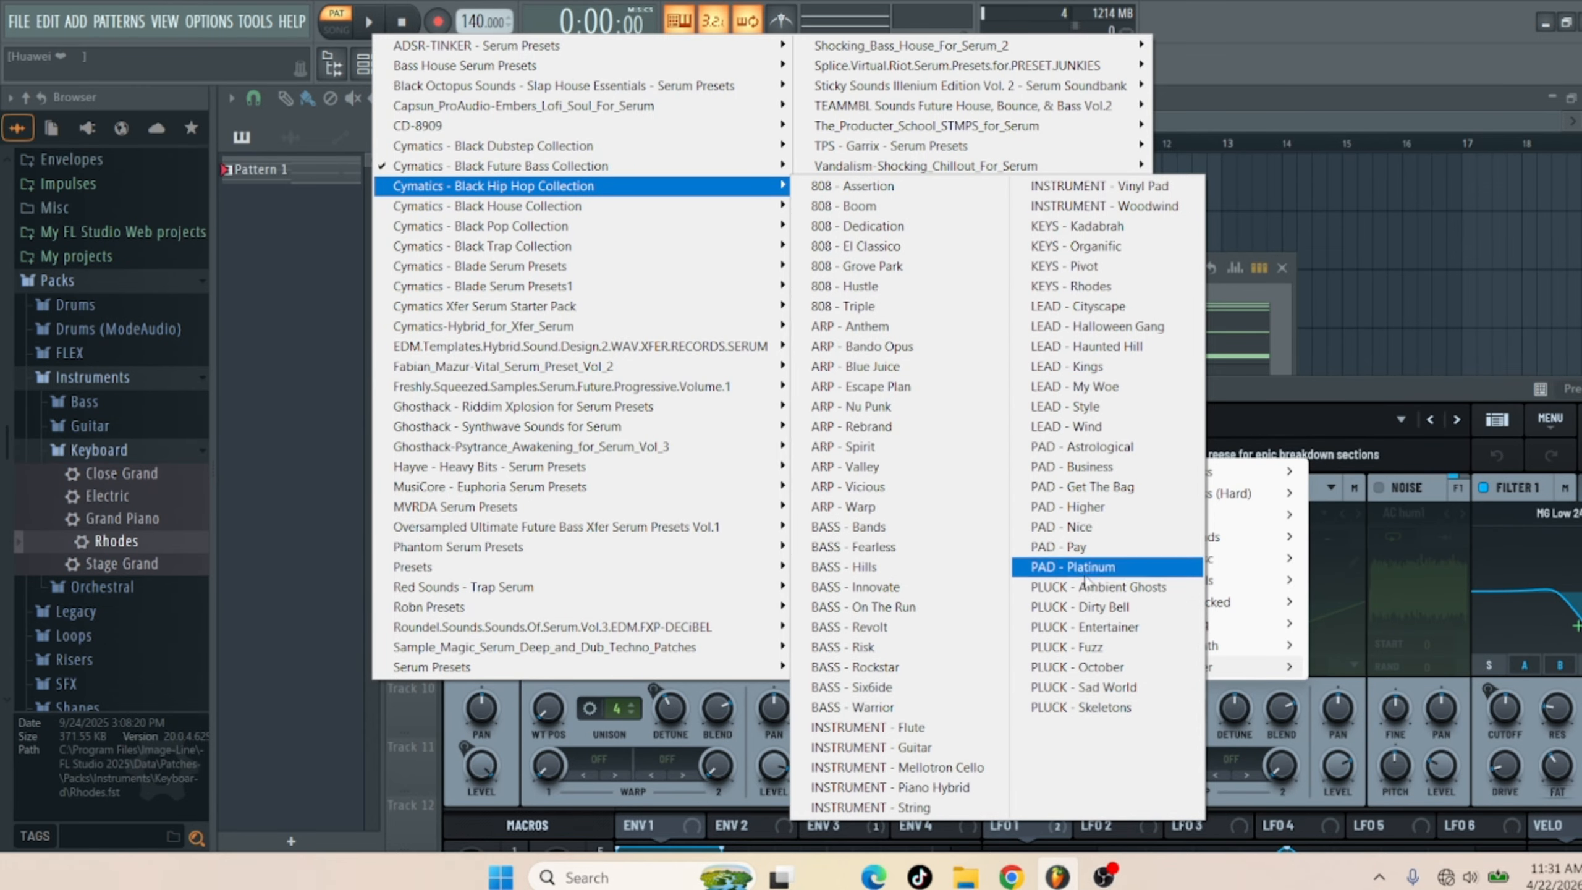
click(1089, 597)
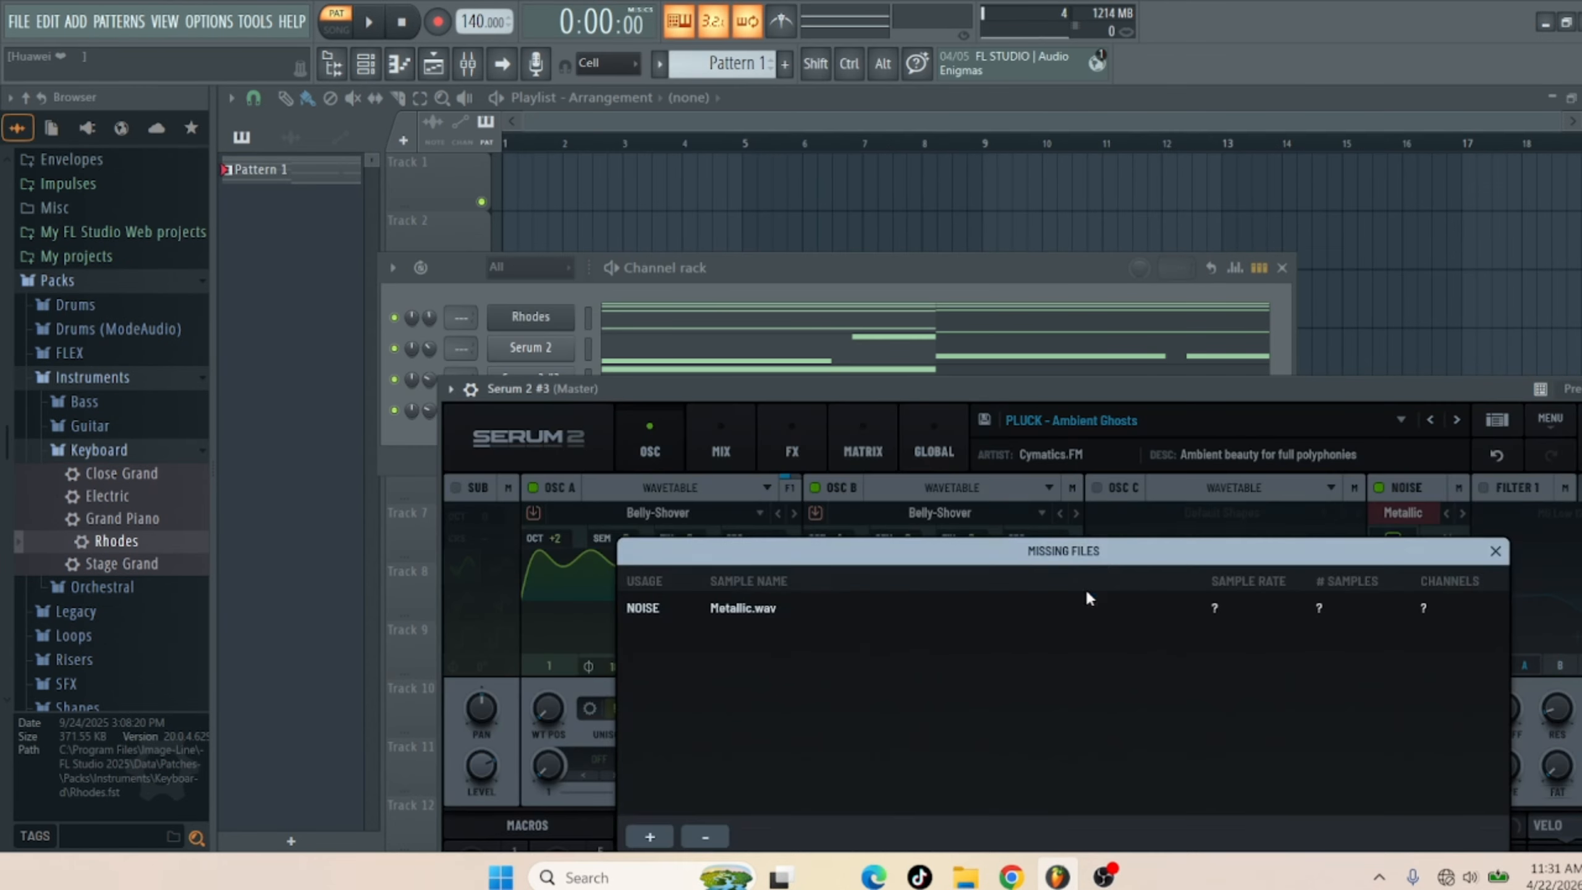
click(1494, 551)
click(548, 417)
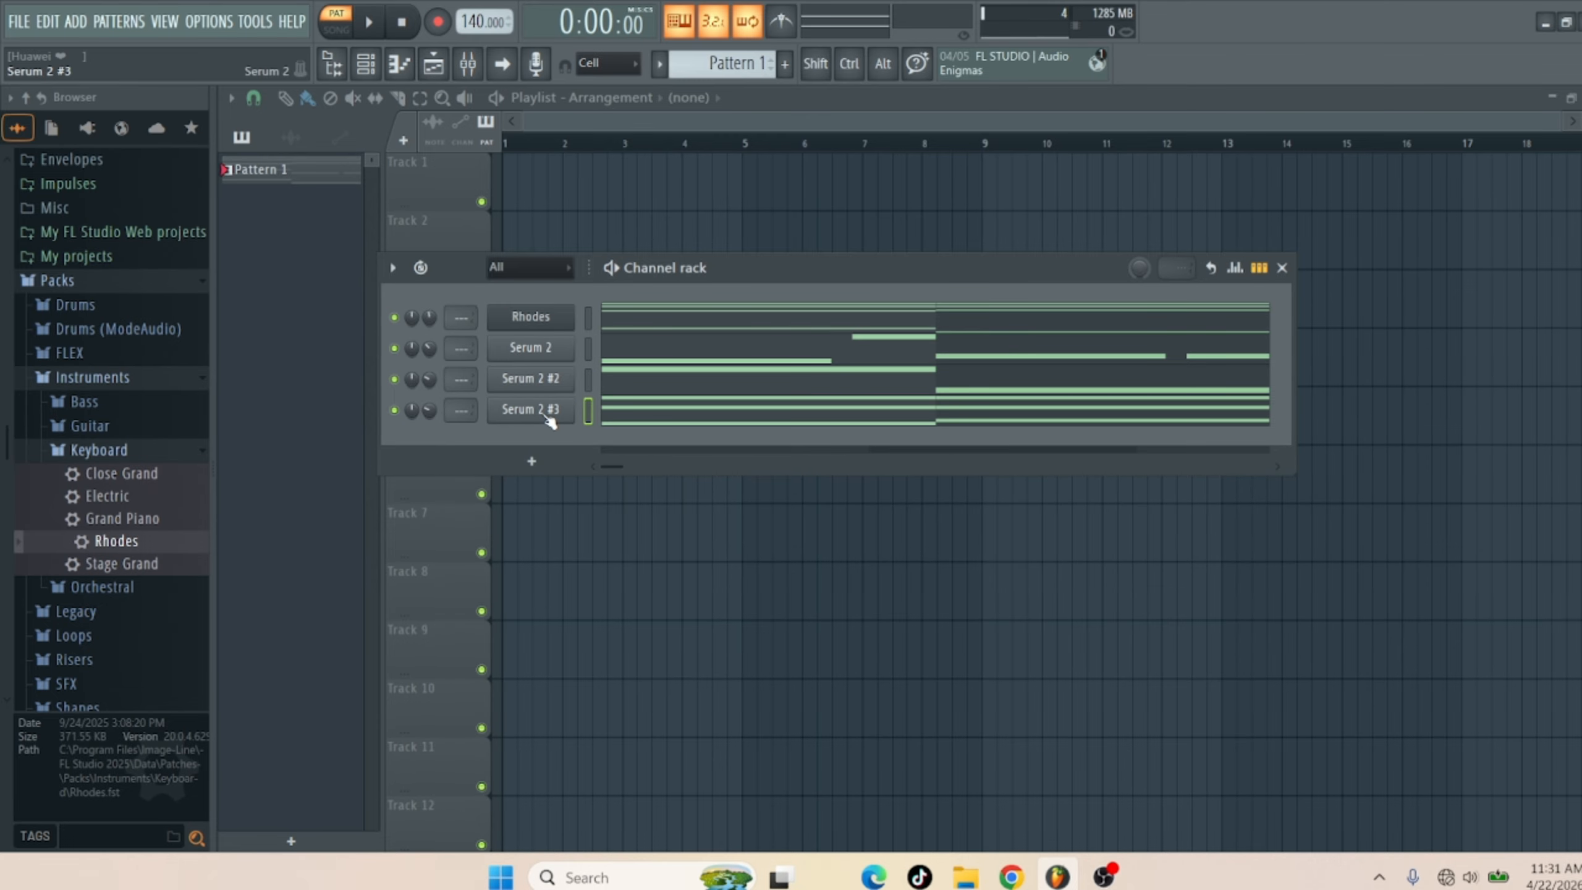
Enable an upward arpeggiator for the Serum 2 #3 channel, set its time to 2 steps, and play the pattern
click(529, 411)
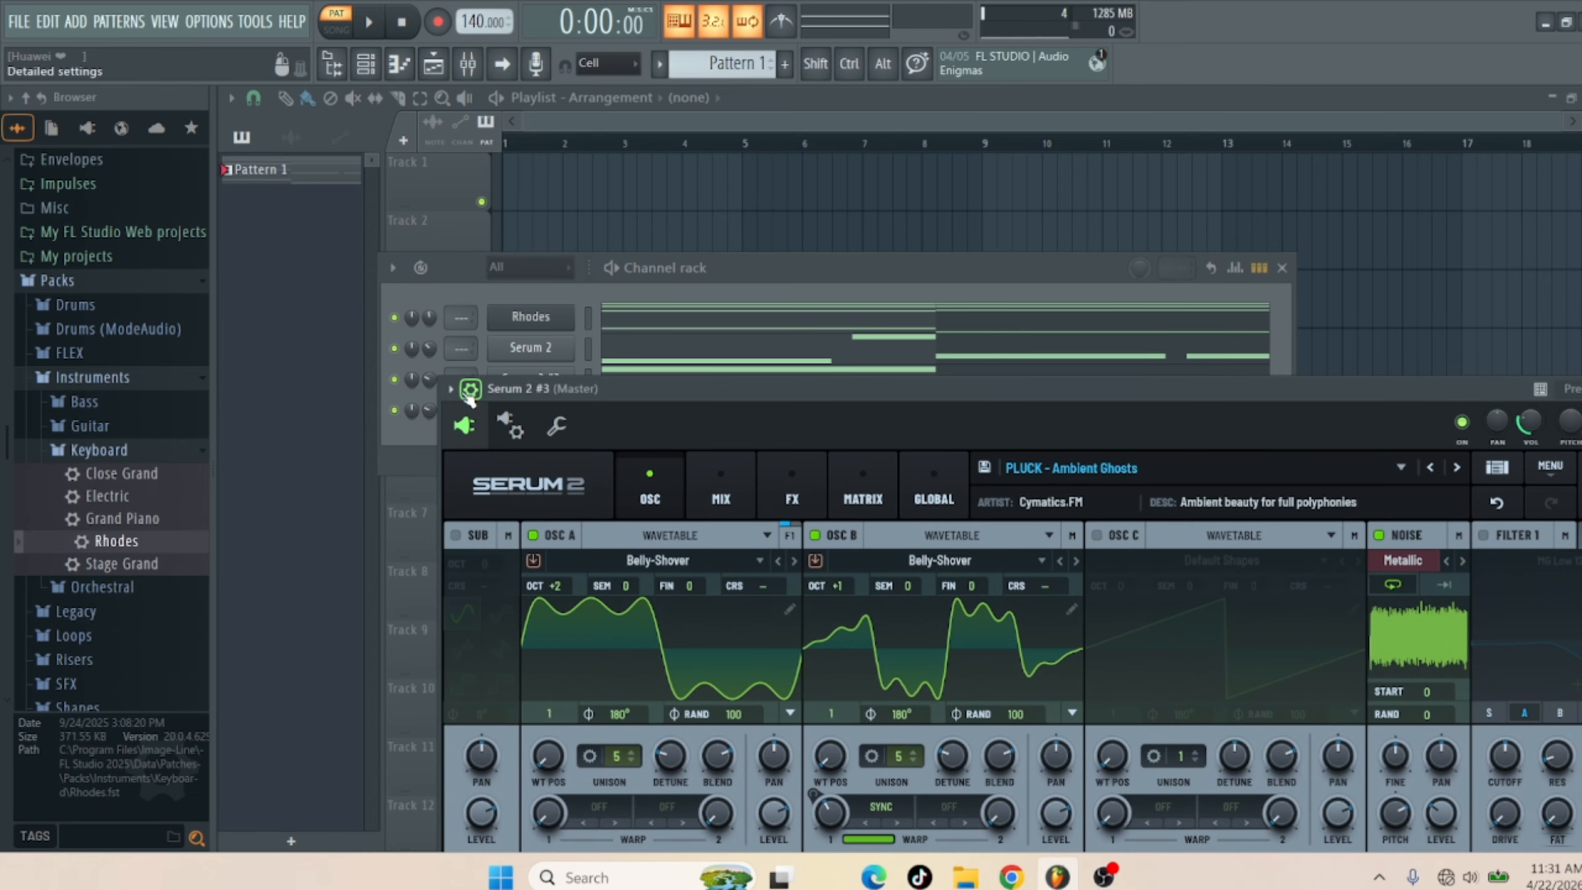
click(512, 426)
click(556, 425)
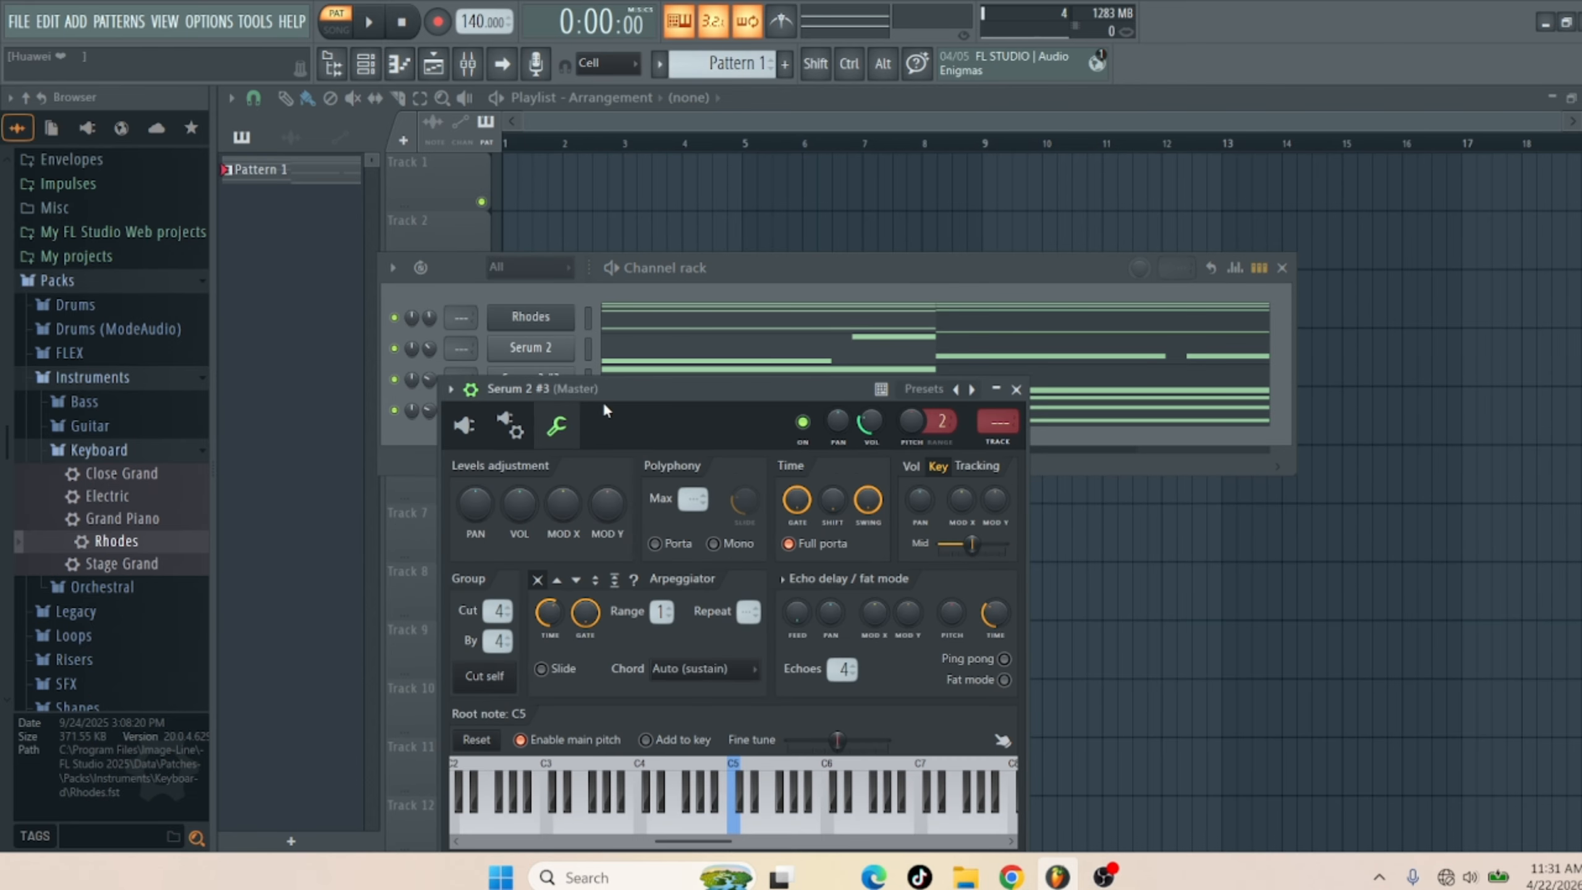
drag(602, 400, 631, 303)
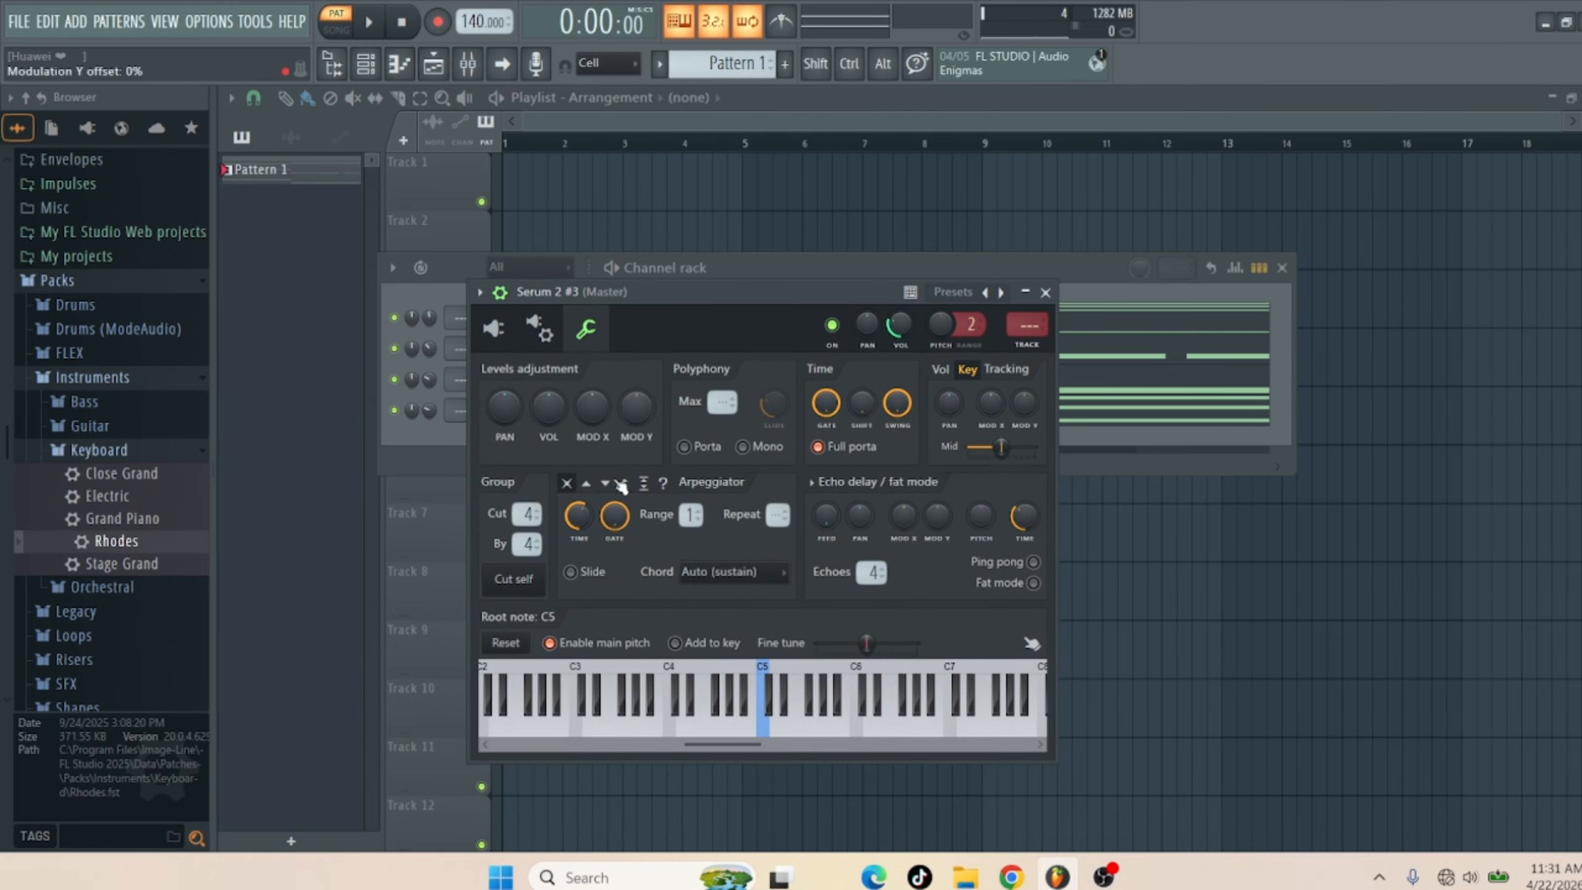
right_click(575, 517)
mouse_move(716, 533)
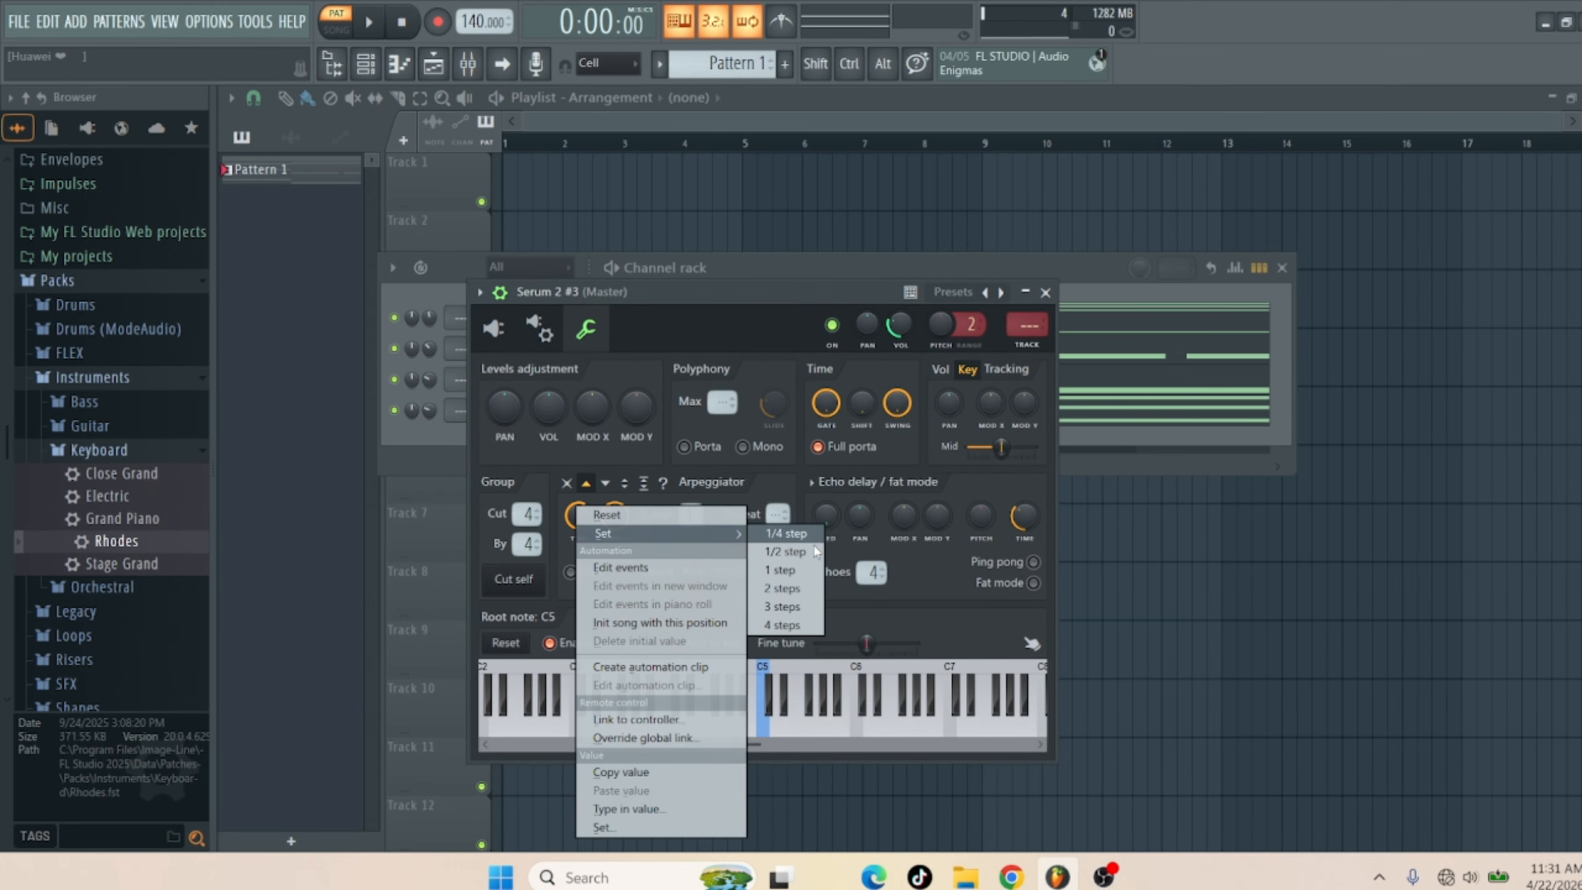
click(802, 590)
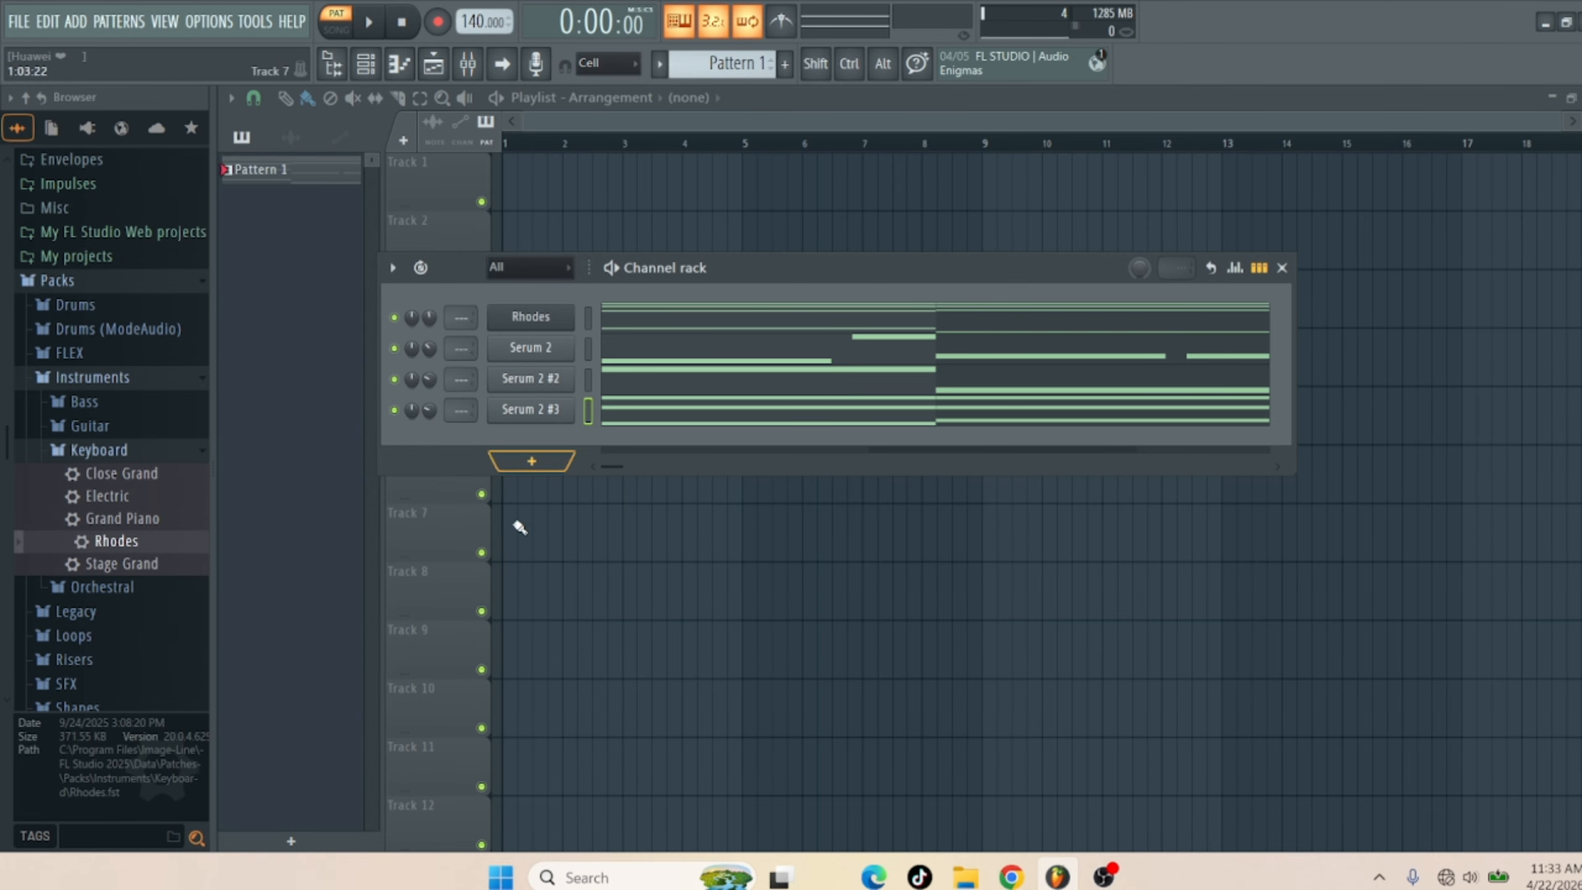
key(space)
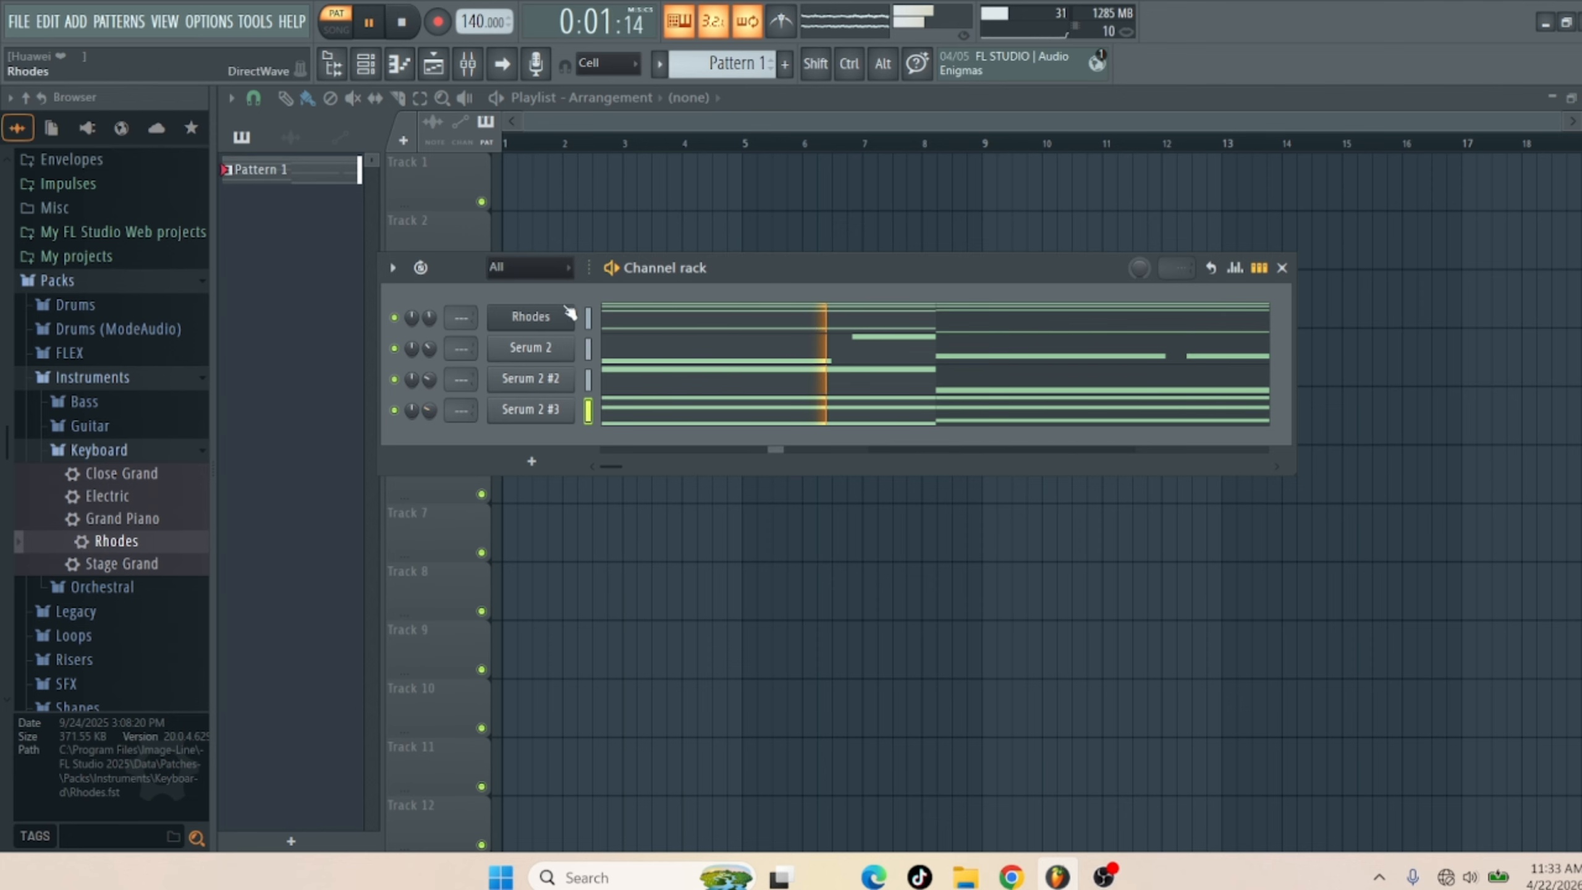
Stop playback, split Pattern 1 by channel into separate patterns, and hide the channel rack
key(space)
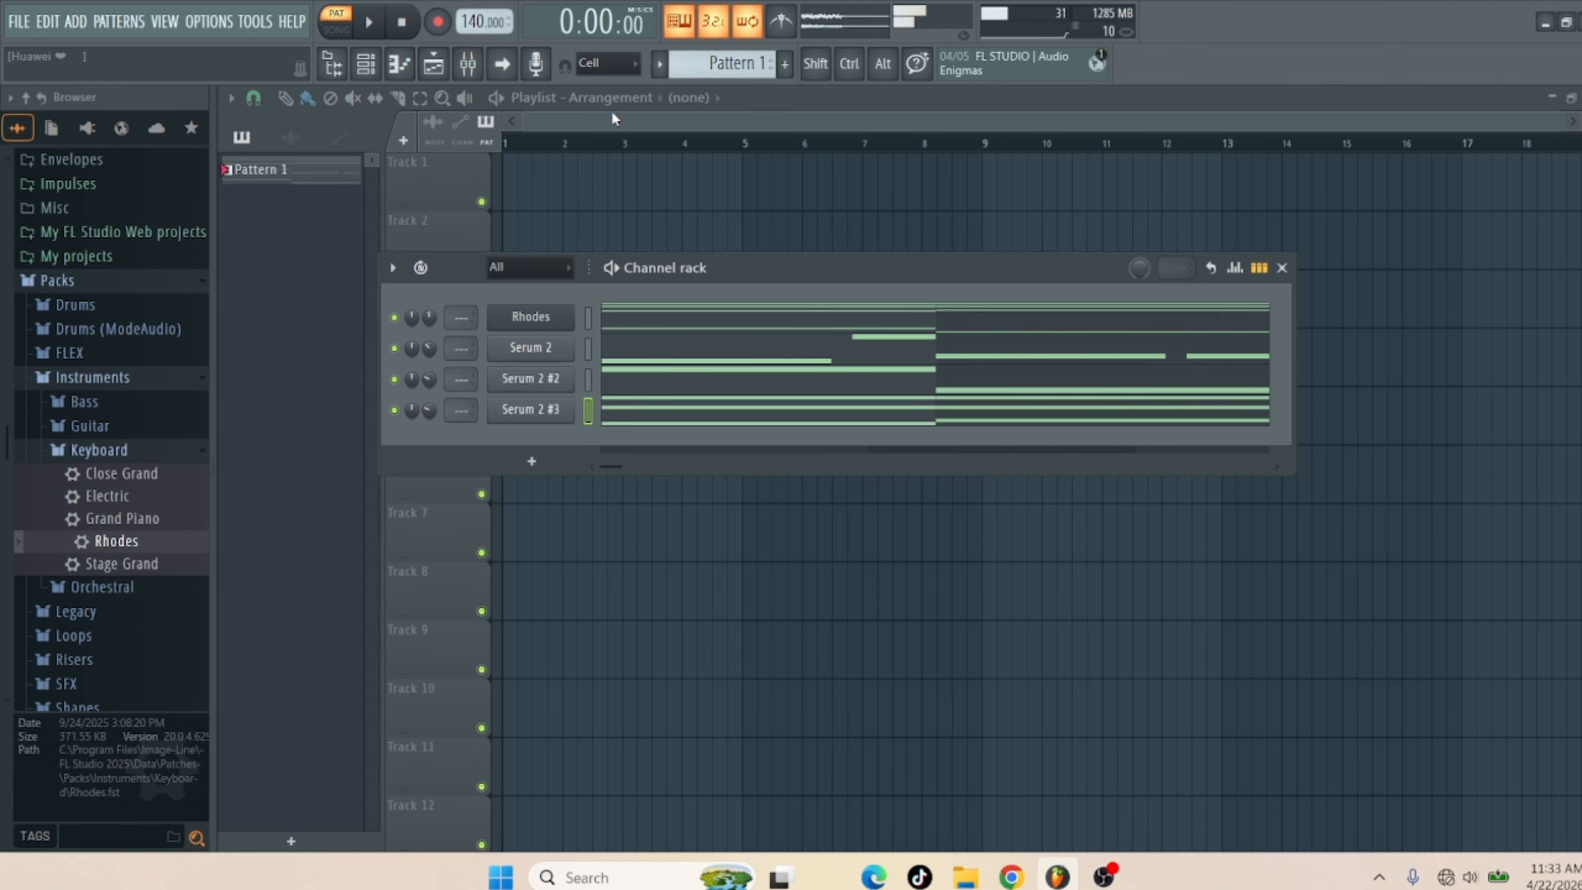
click(722, 65)
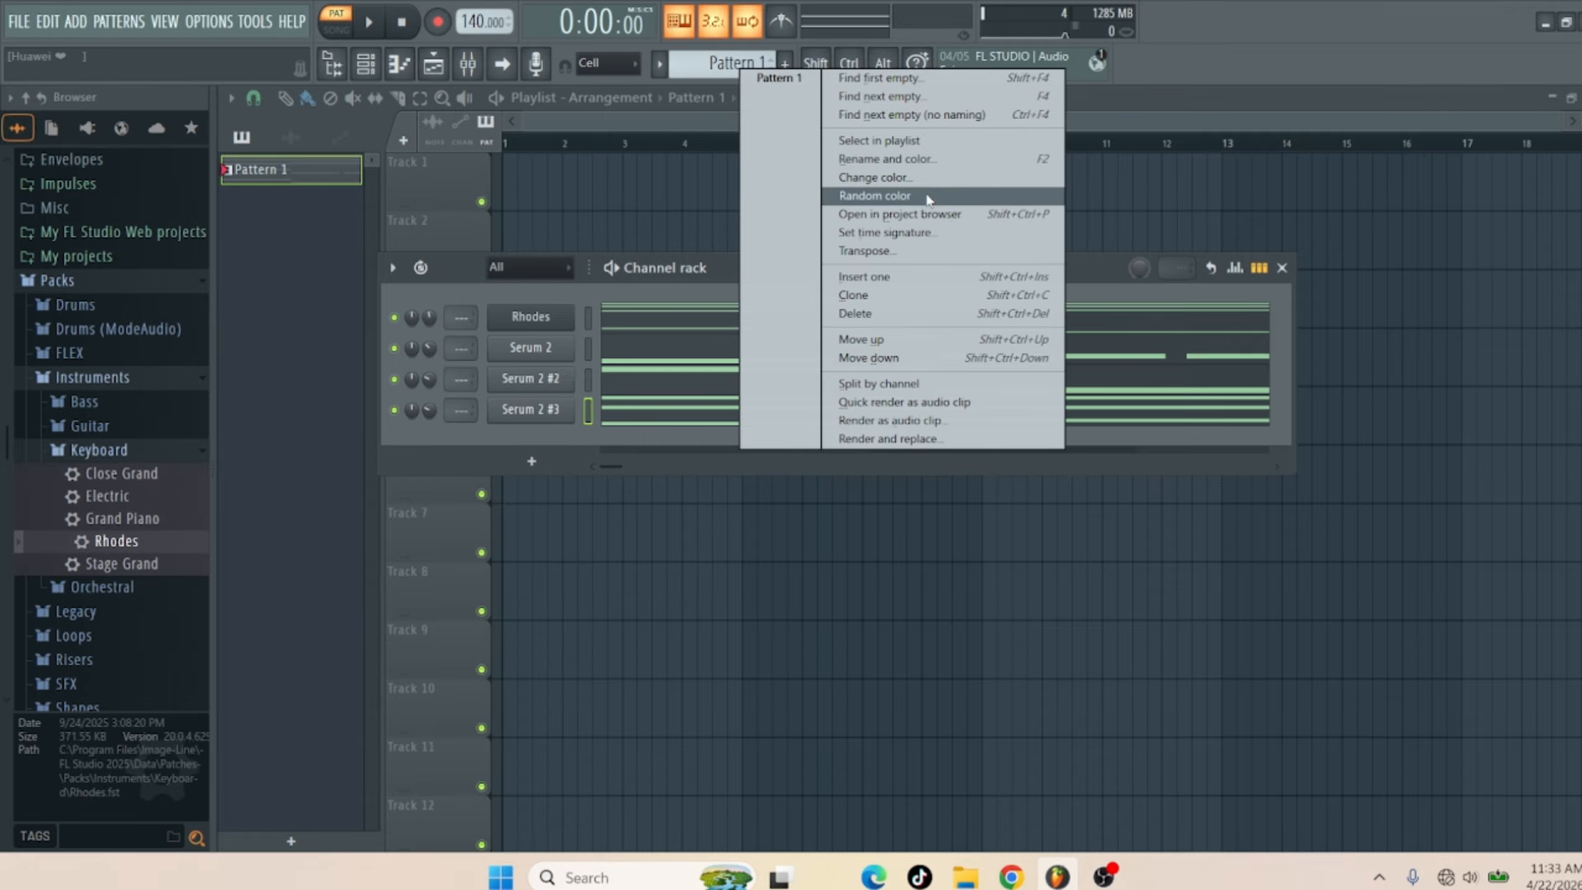
click(933, 383)
key(F6)
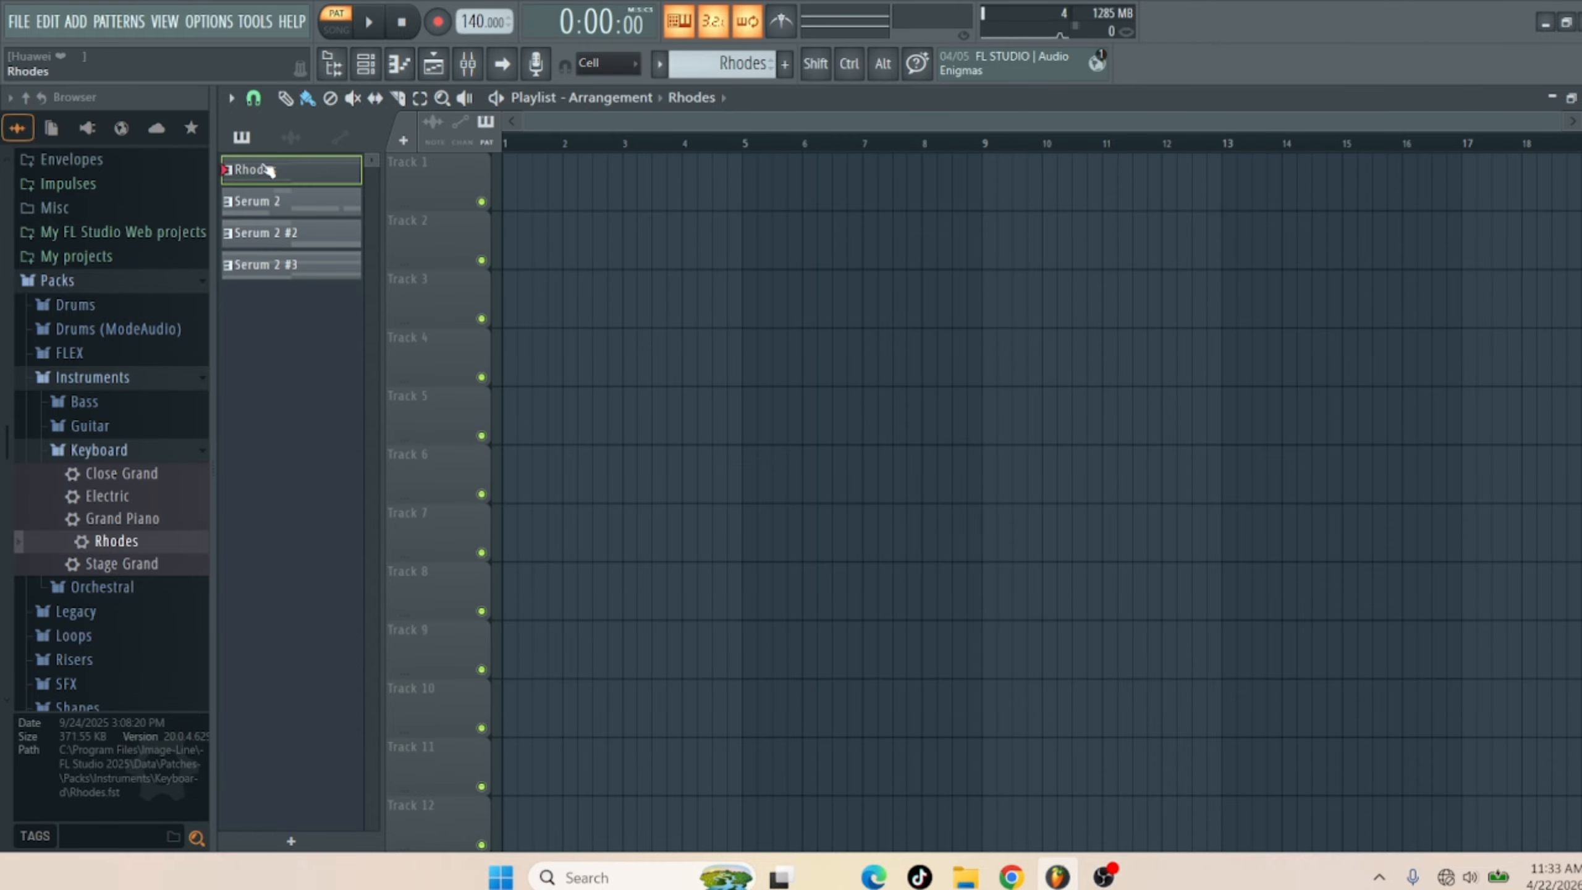
Place the Rhodes, Serum 2, Serum 2 #2 and Serum 2 #3 patterns on Tracks 1 to 4, four consecutive clips each, starting at bar 3
mouse_move(257, 176)
mouse_down()
mouse_move(667, 184)
mouse_move(618, 169)
mouse_up()
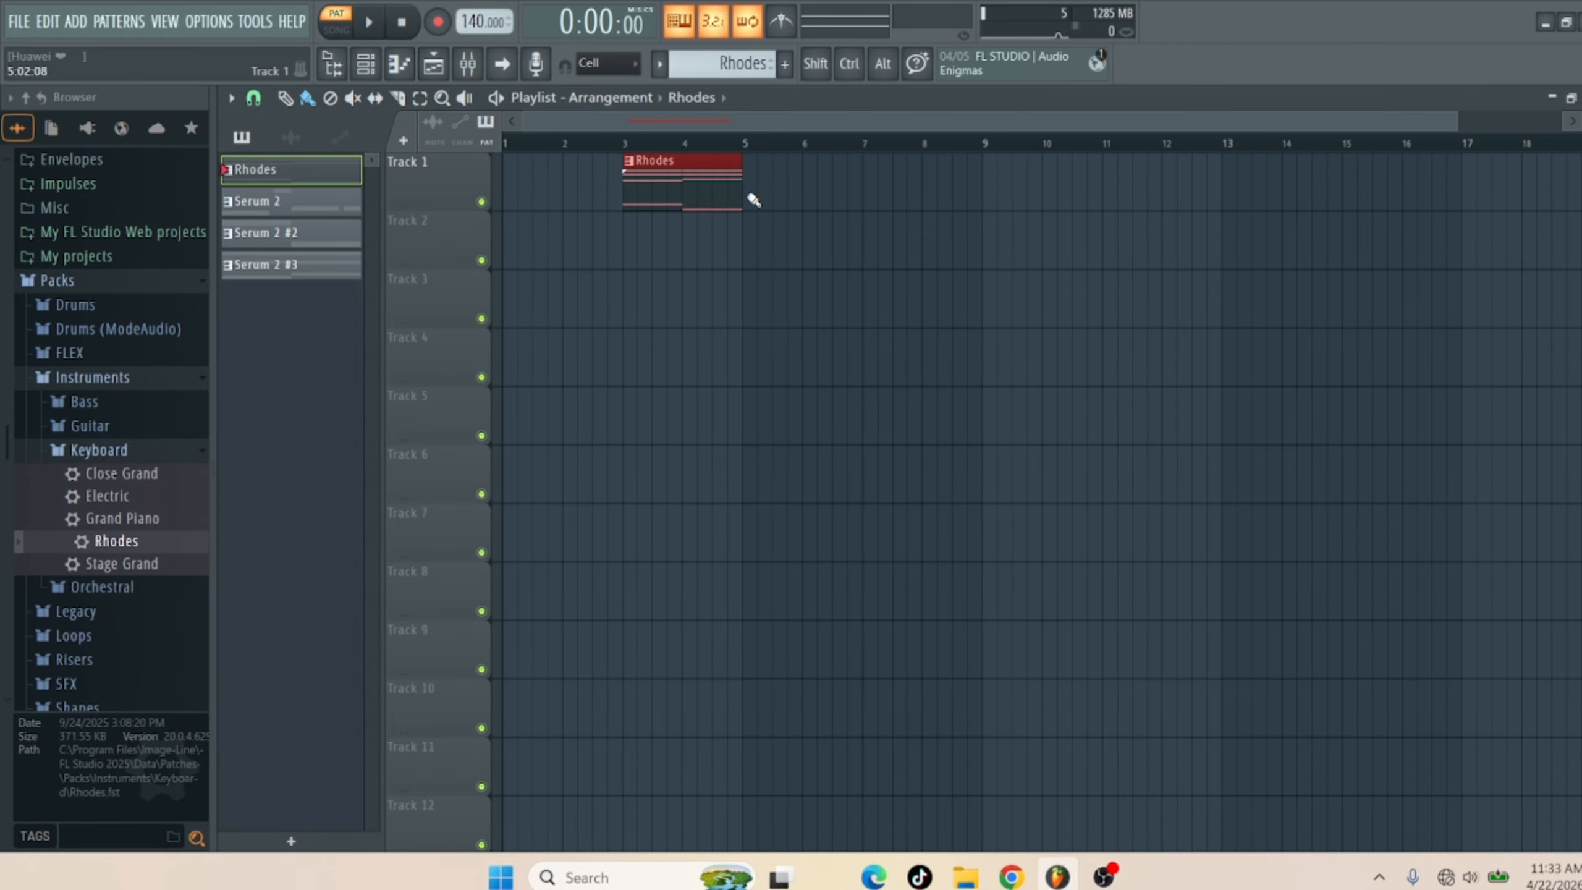
drag(748, 202, 1024, 227)
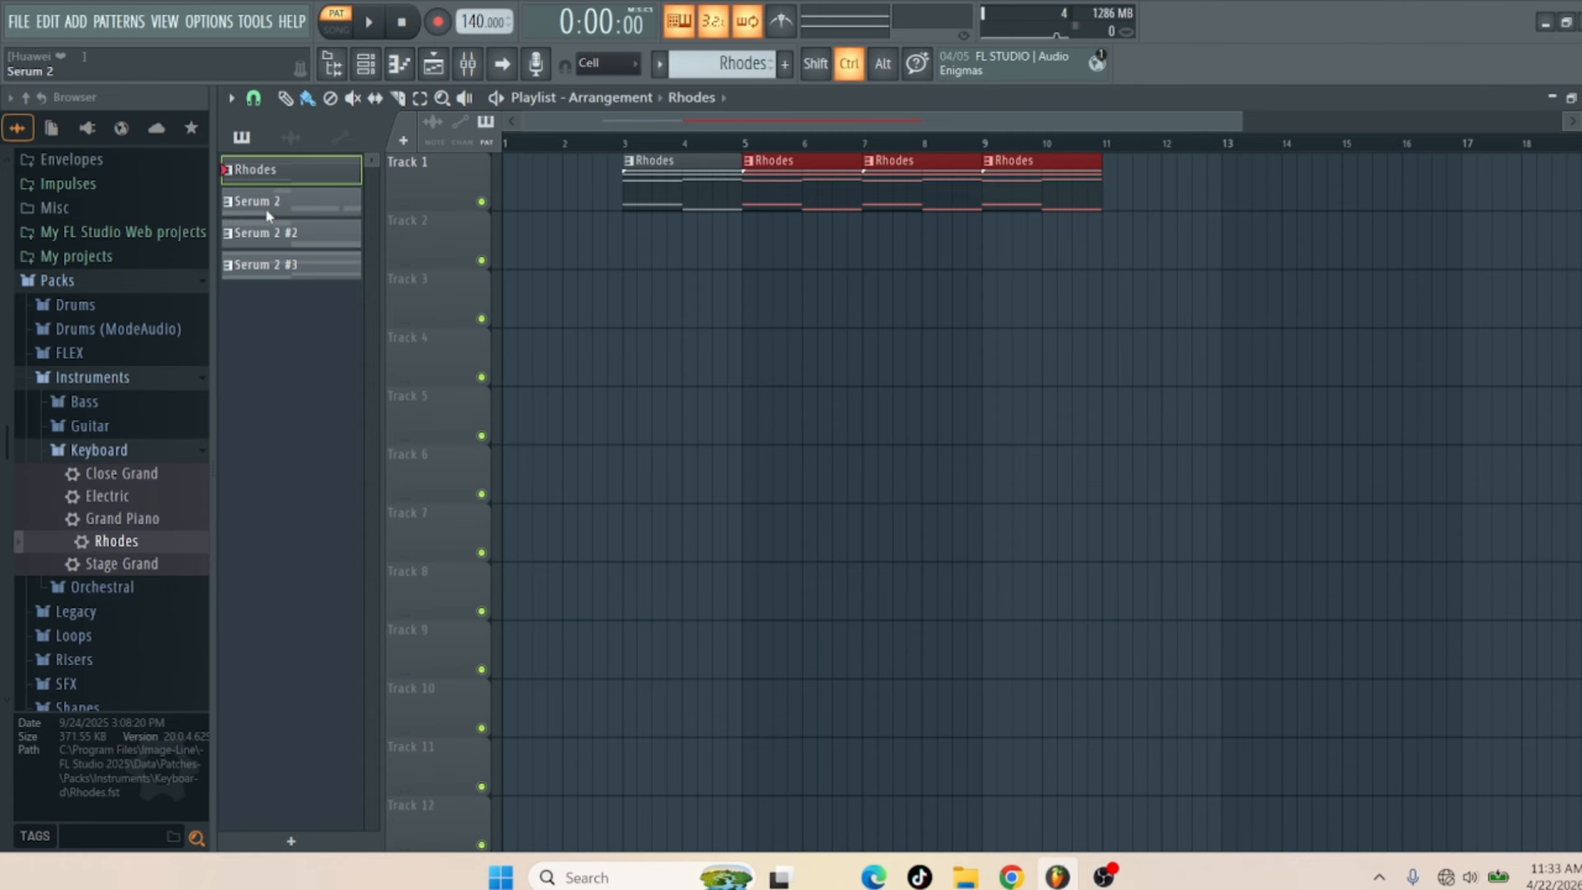
drag(314, 209, 994, 266)
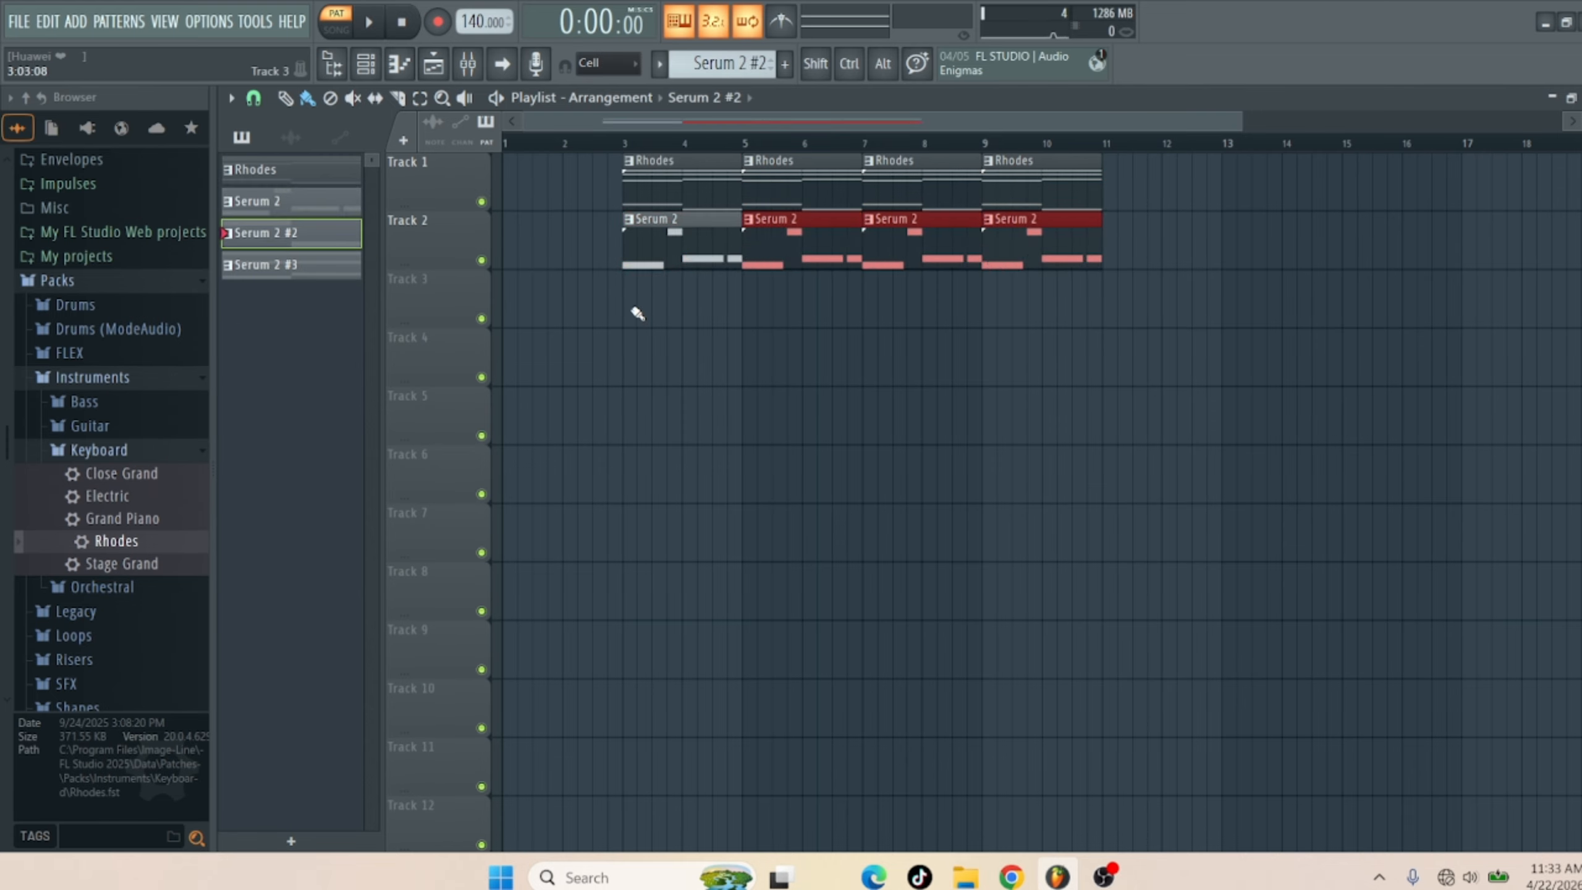
drag(636, 313, 1009, 318)
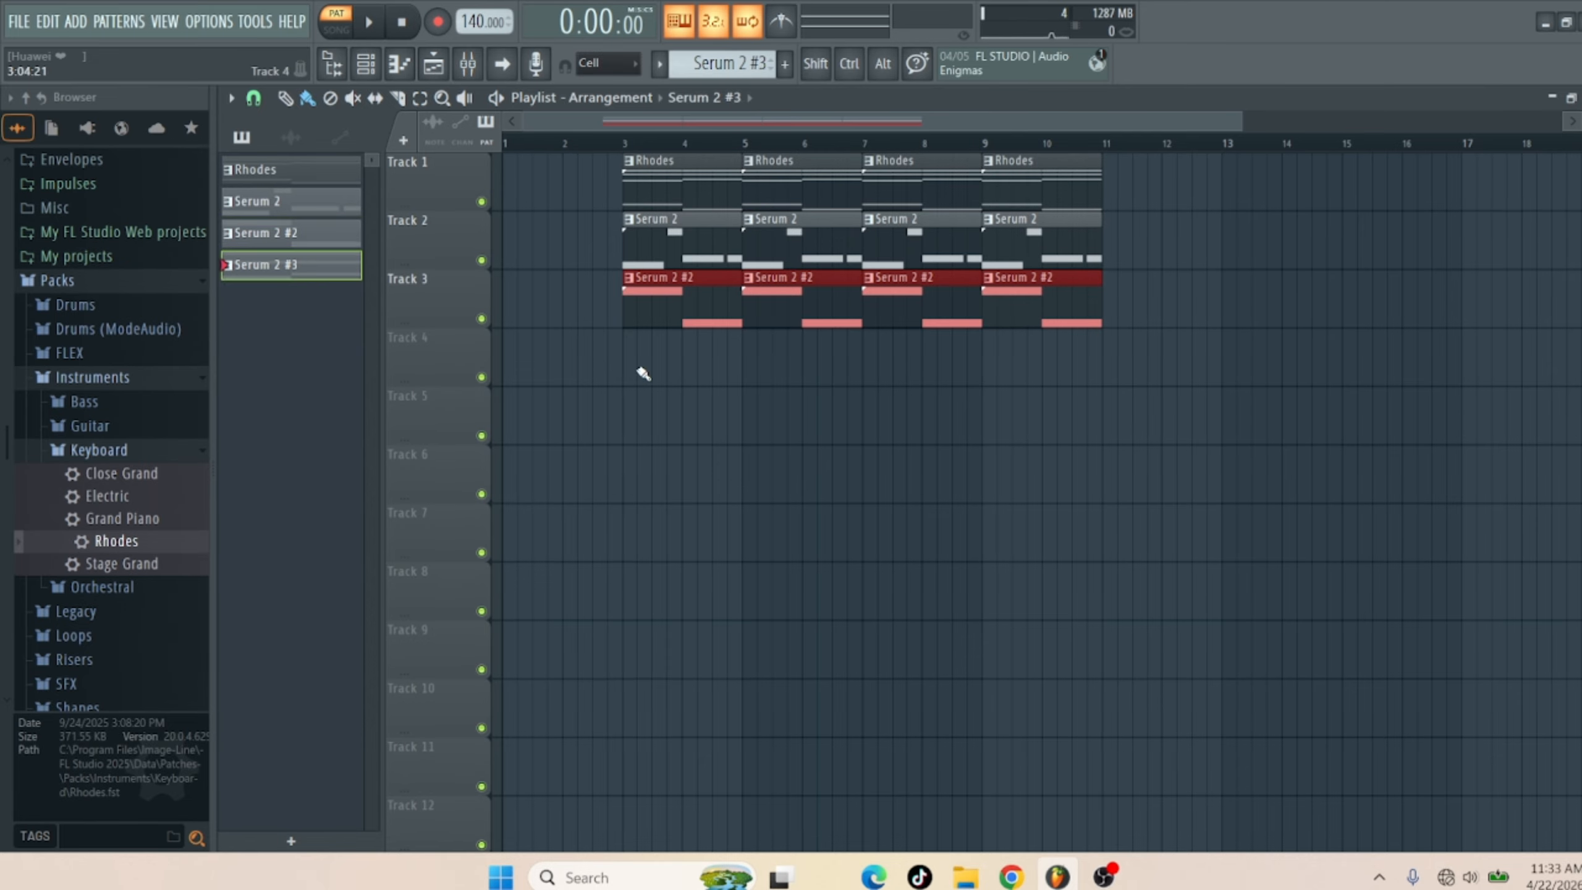
mouse_move(643, 374)
mouse_down()
mouse_move(1165, 368)
mouse_move(621, 351)
mouse_up()
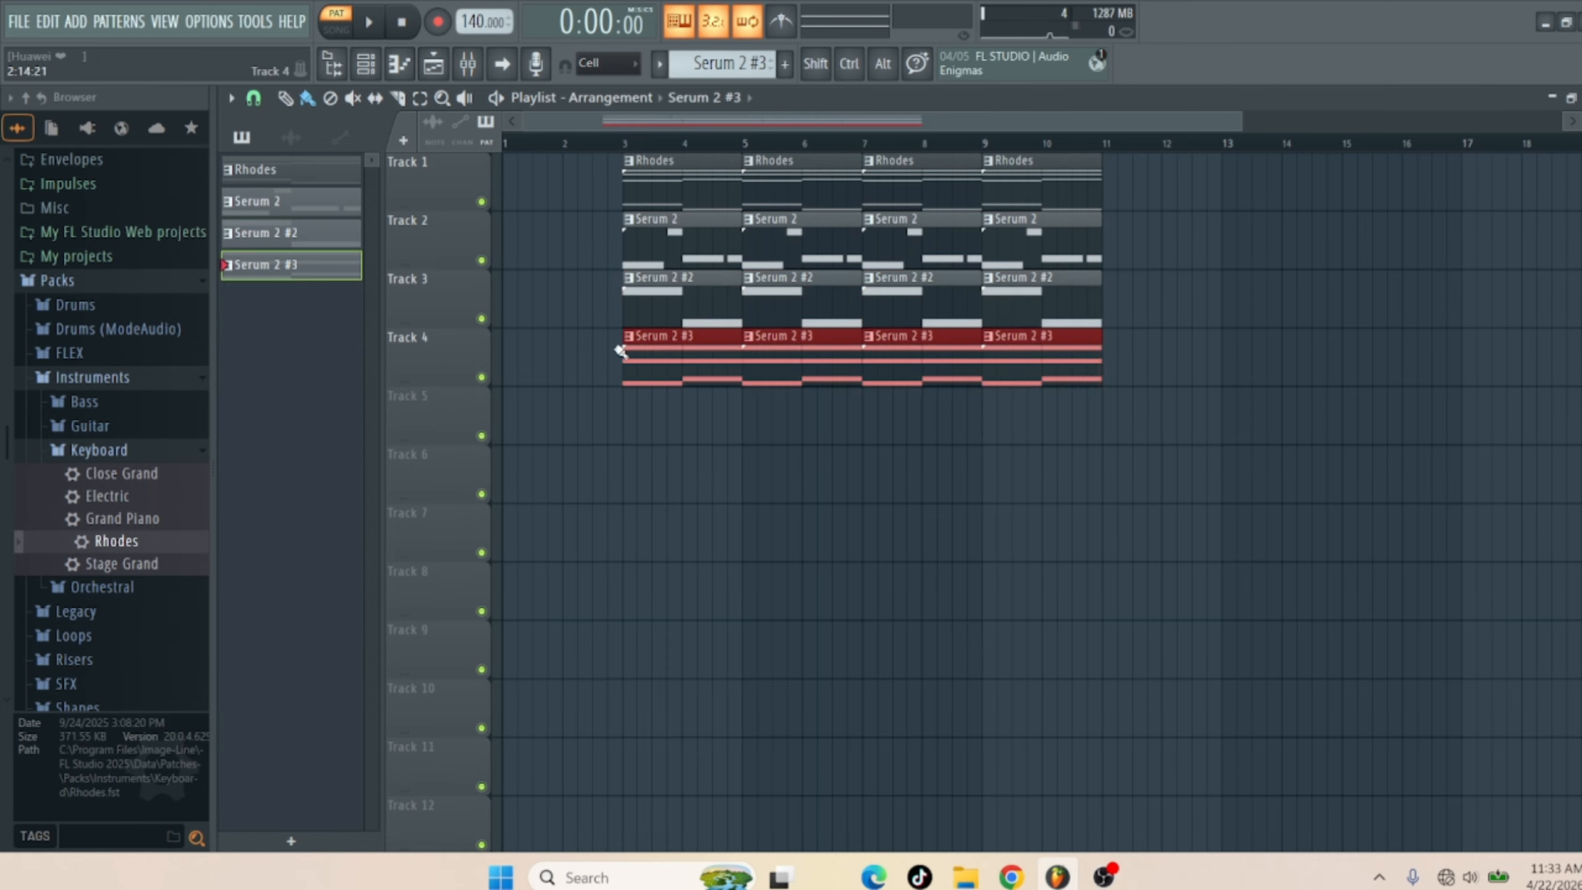
Widen the browser and expand the DIAMONDS III - HIP HOP SAMPLE PACK folder under samples, Cymatics_Ultimate_Hip_Hop_Bundle
click(57, 280)
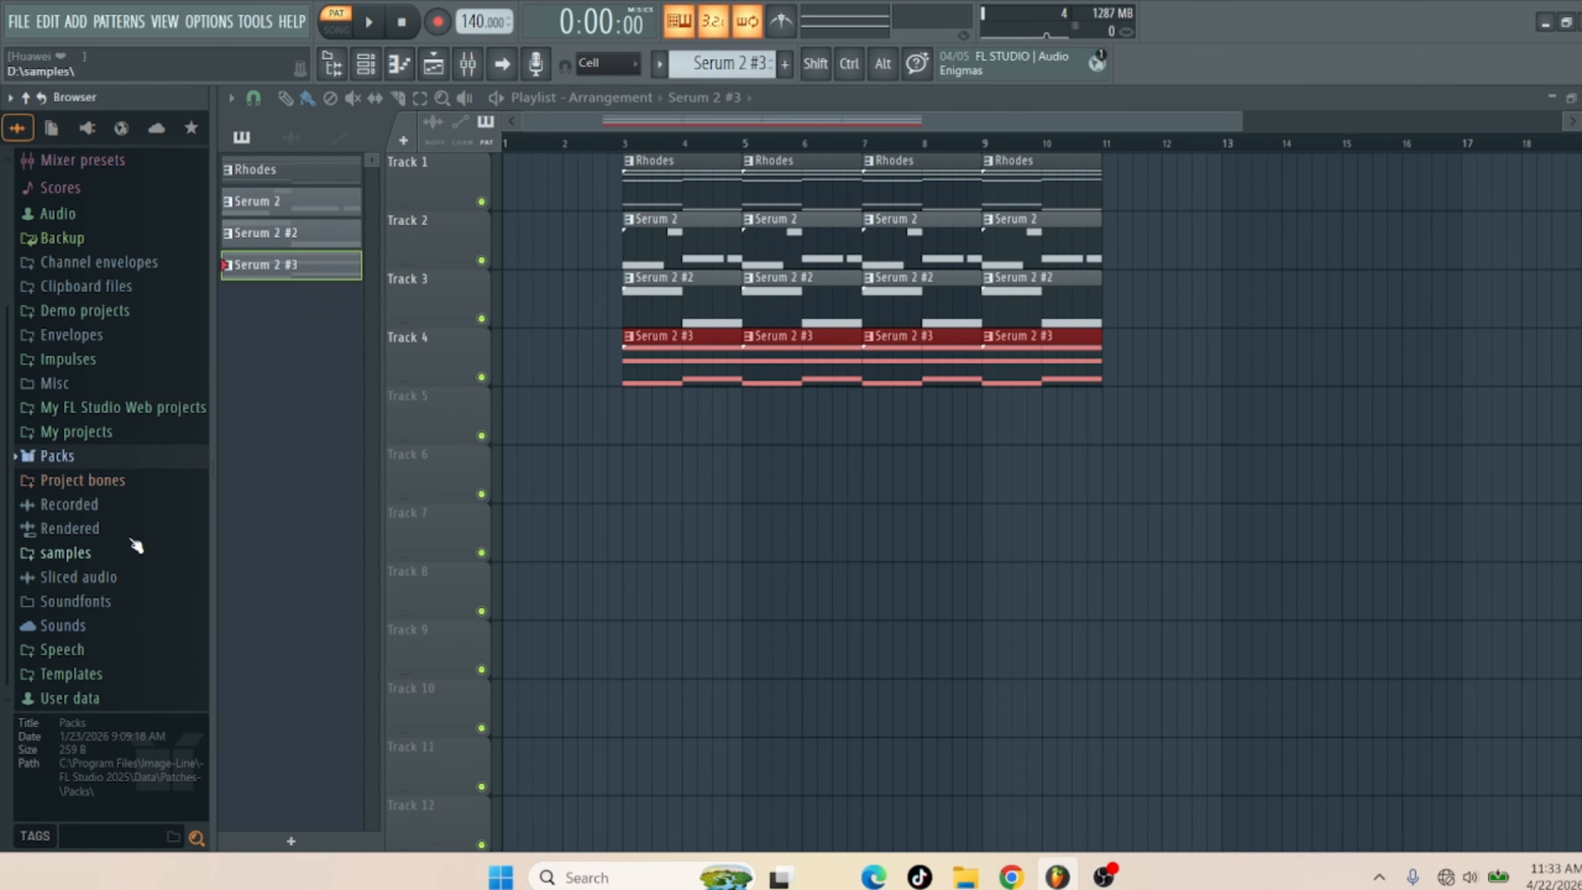
click(84, 554)
drag(219, 523, 473, 517)
scroll(228, 648, down, 4)
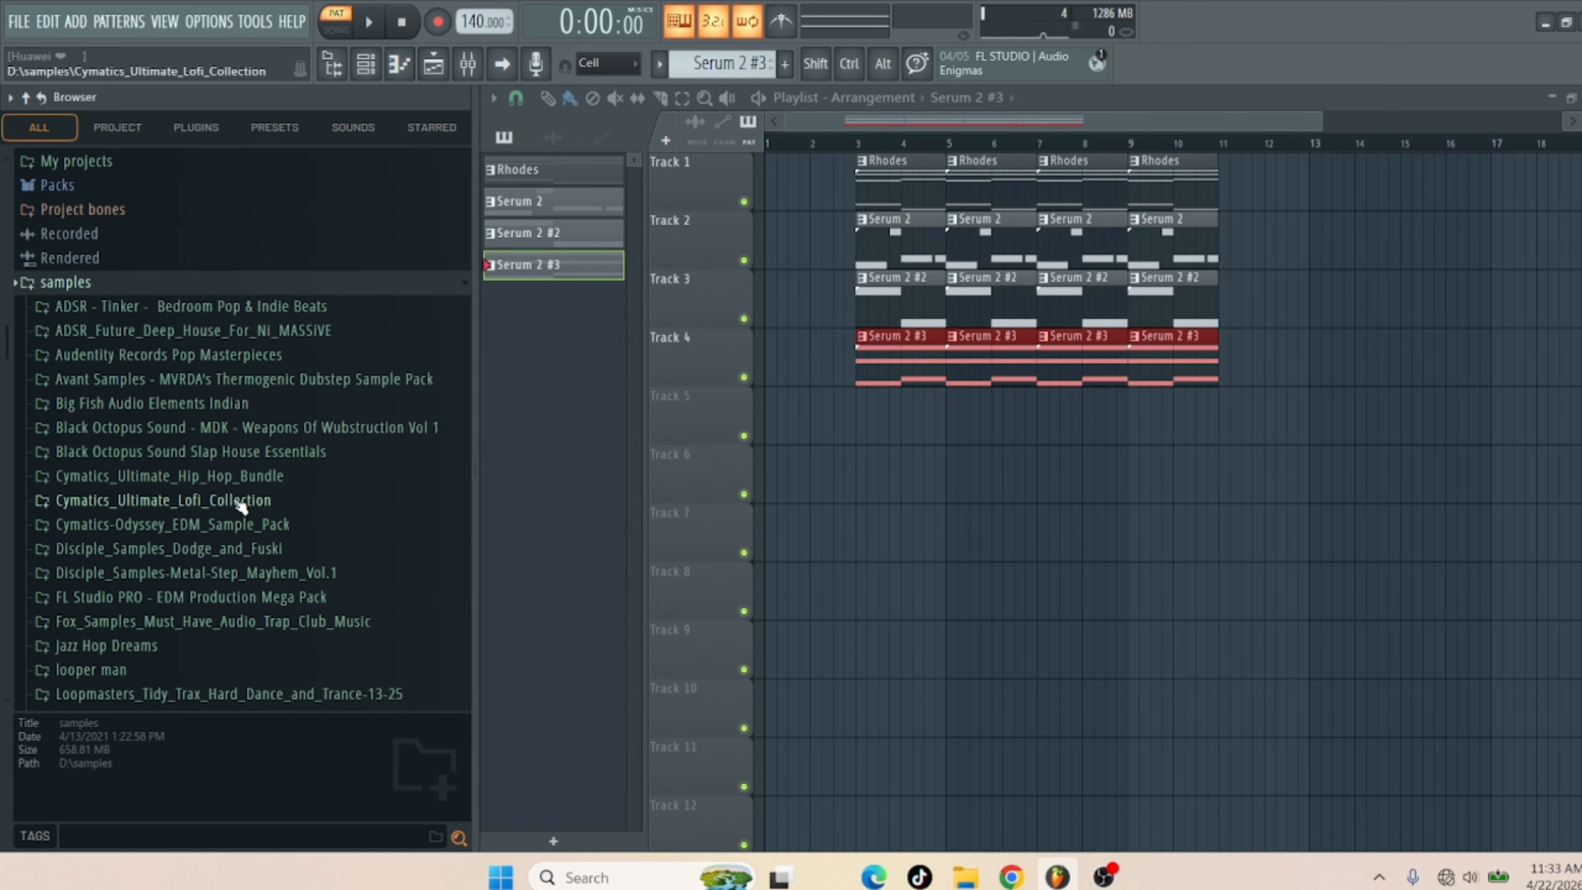
click(203, 476)
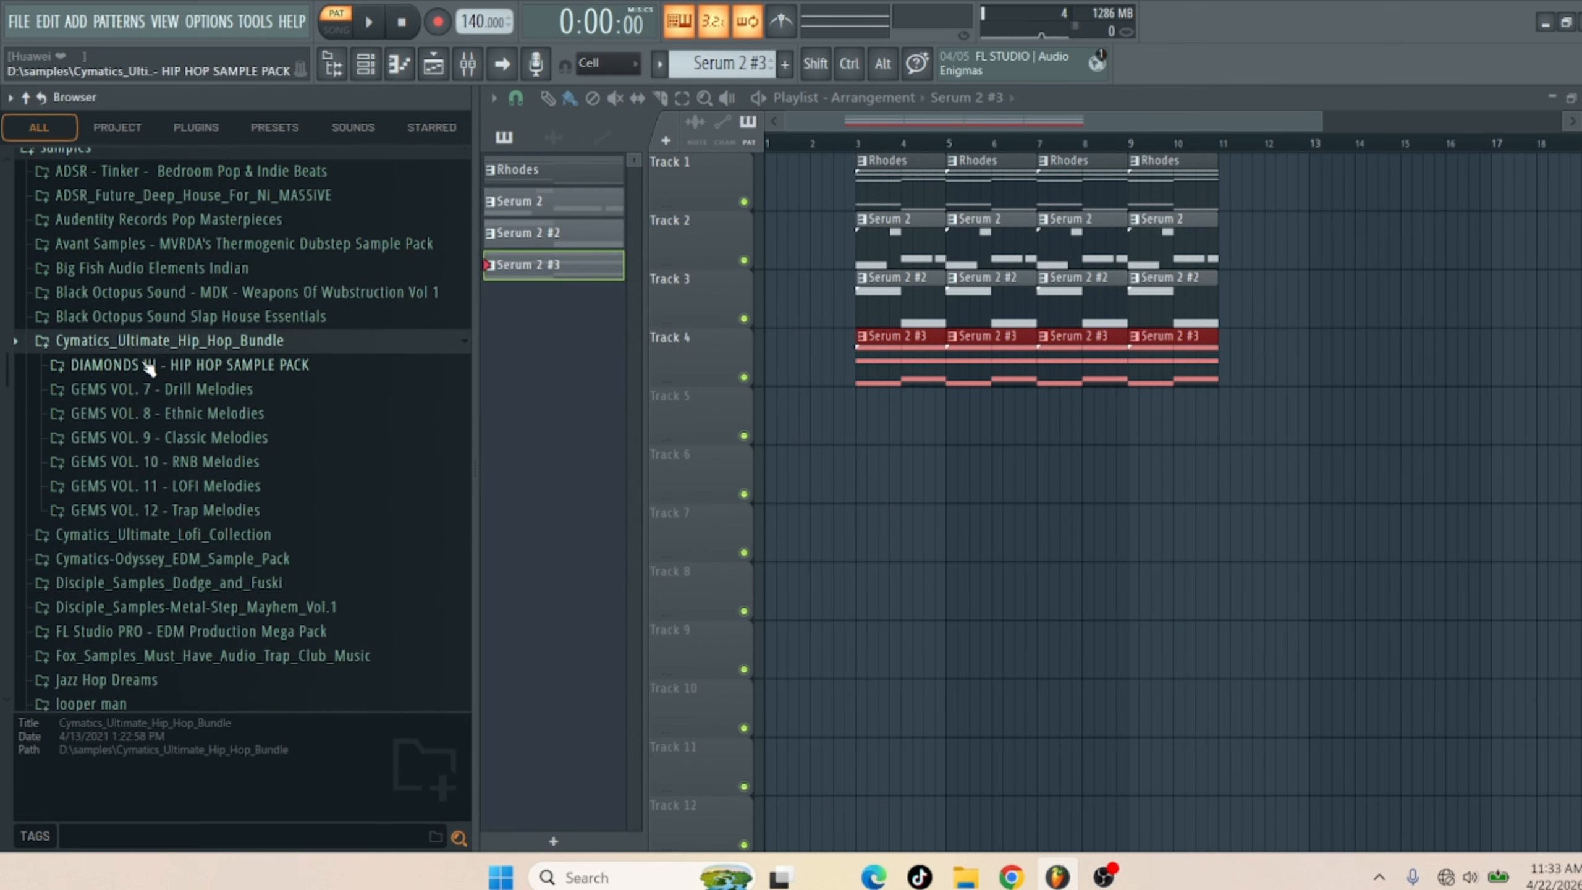
click(150, 365)
Audition kicks in the DIAMONDS Vol 3 drum shots and add Cymatics - Diamonds Kick 2 - C to the channel rack
click(367, 72)
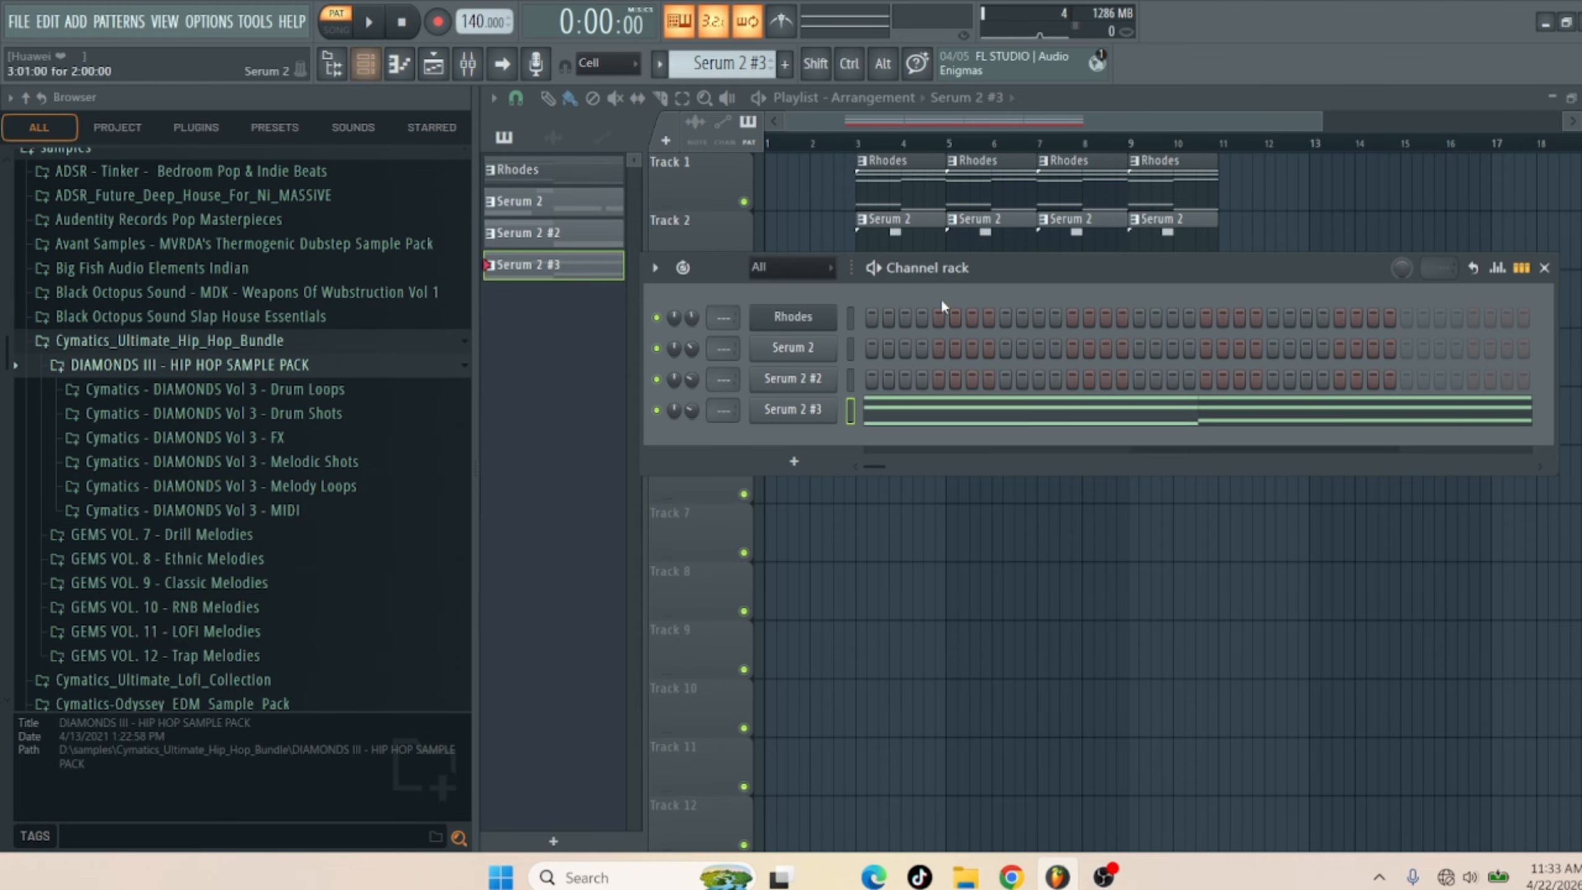
click(185, 413)
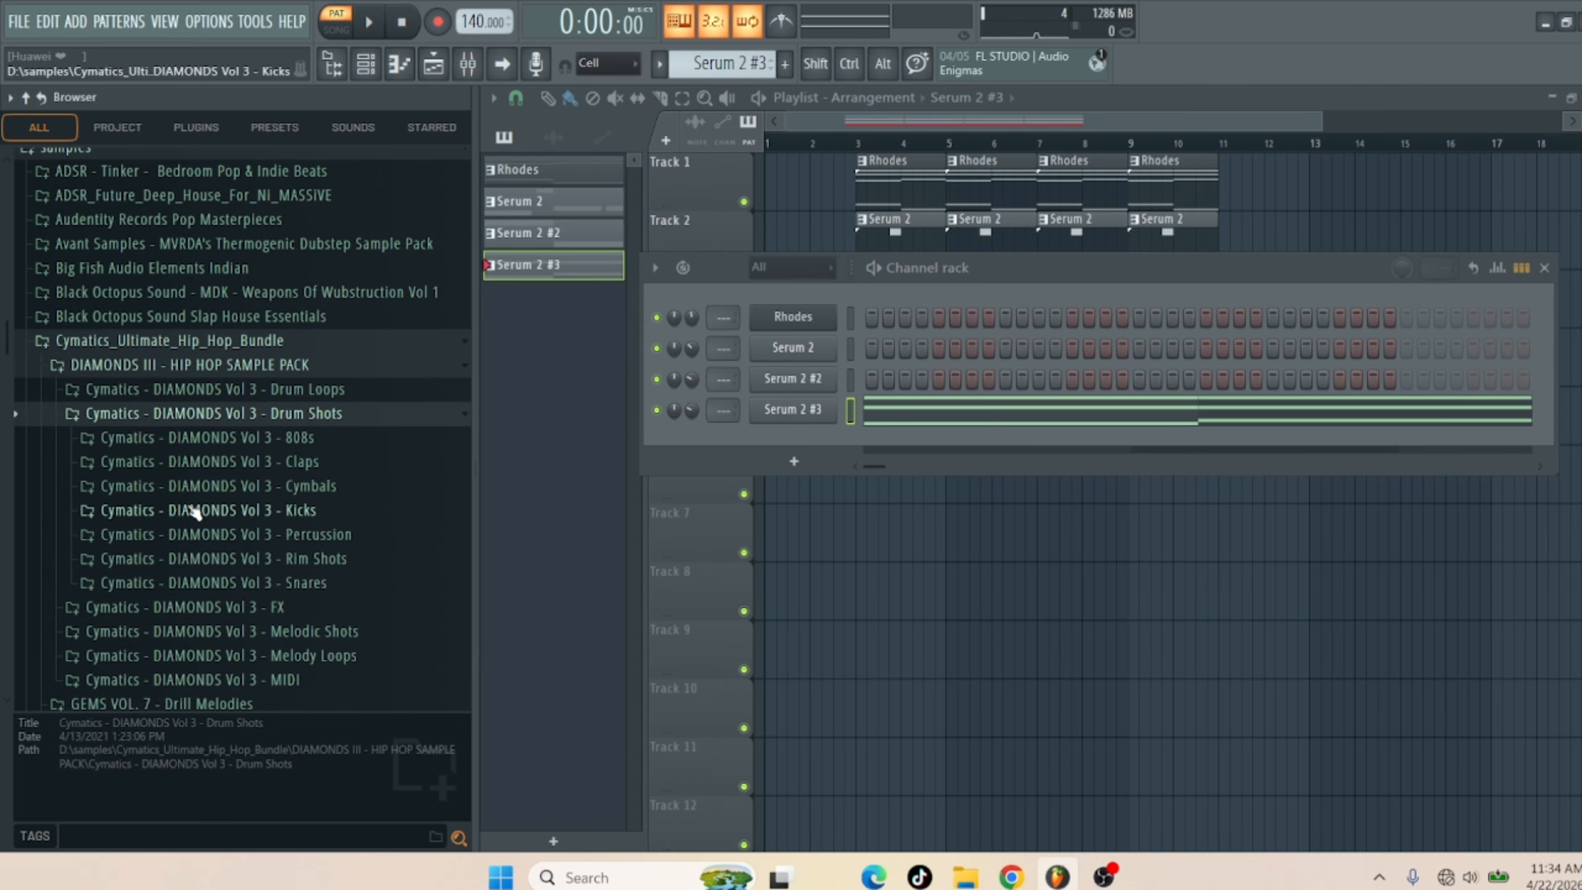
click(194, 511)
click(218, 249)
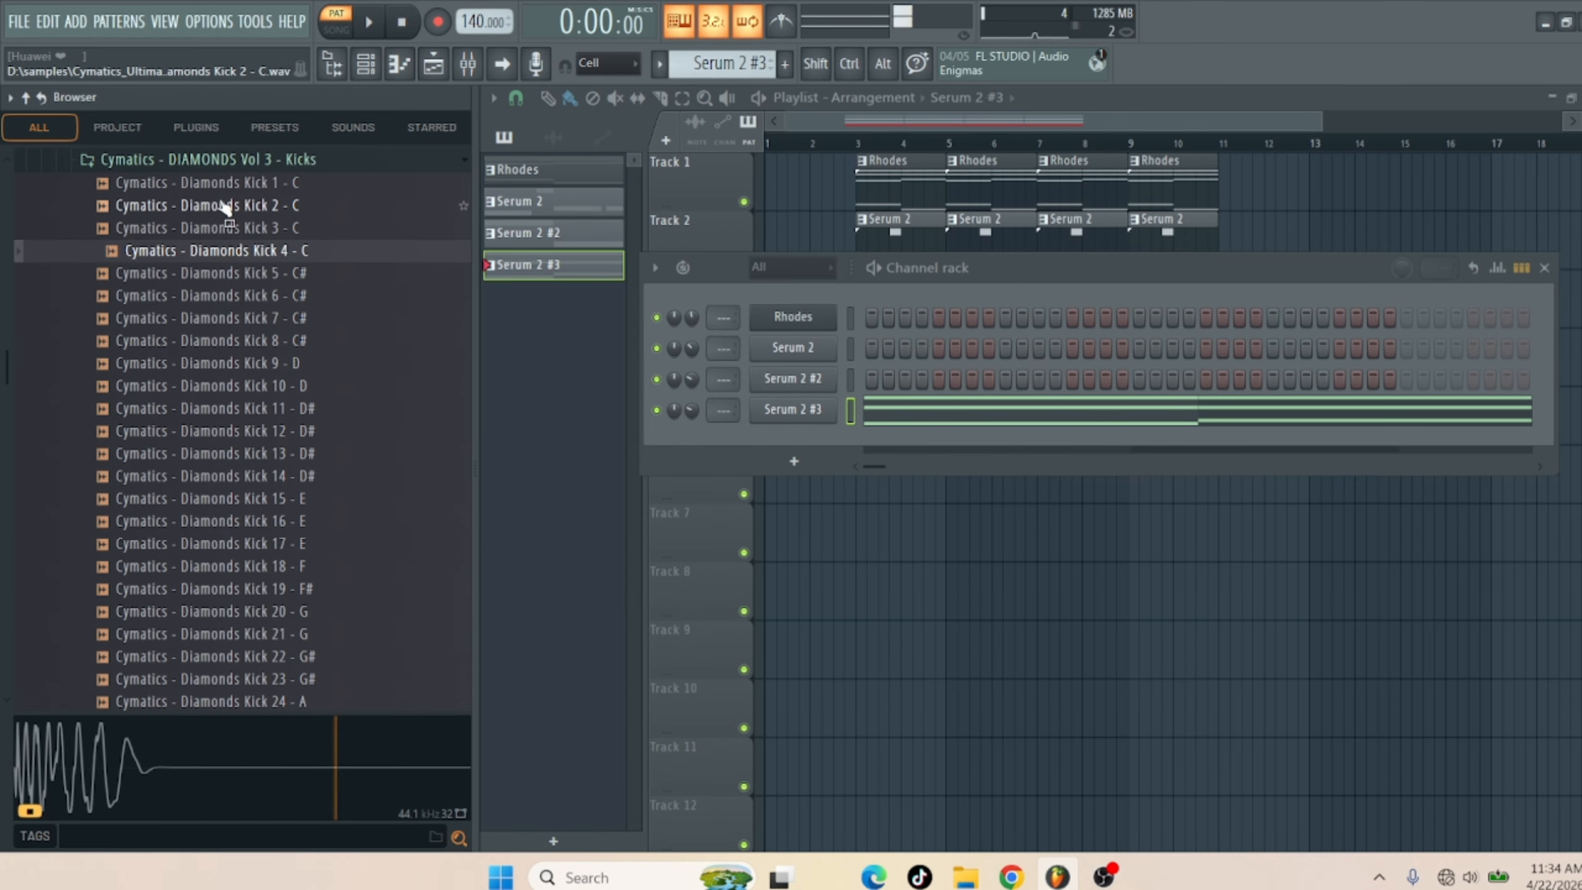
click(218, 206)
drag(212, 206, 841, 453)
Audition samples in the DIAMONDS Vol 3 - Snares folder and add Cymatics - Diamonds Snare 2 - C as a new channel
click(216, 161)
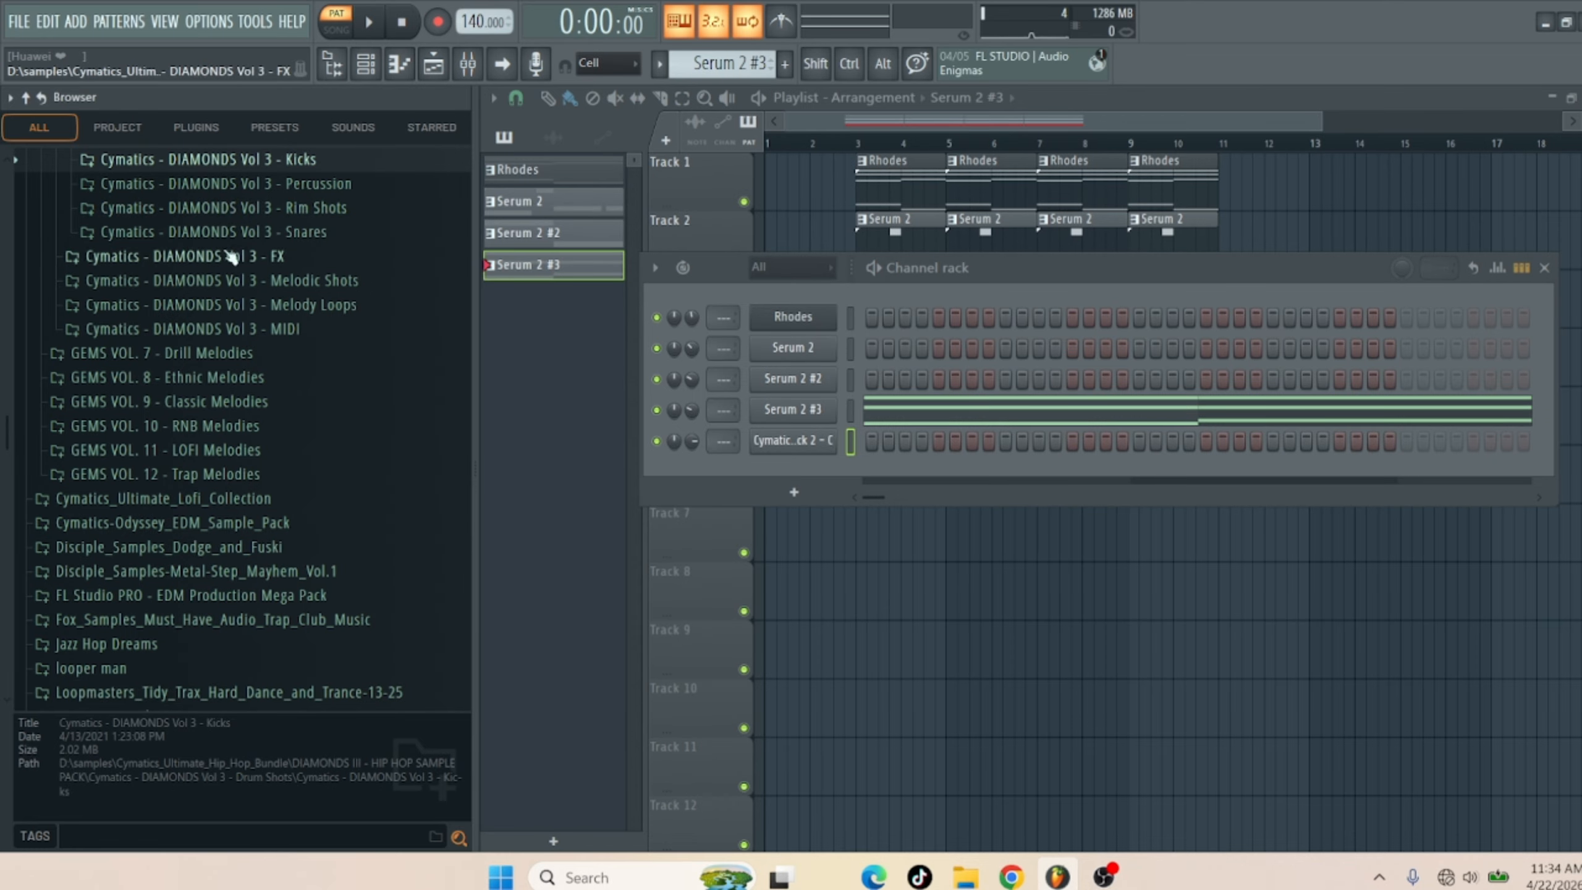
click(218, 231)
click(219, 256)
click(214, 284)
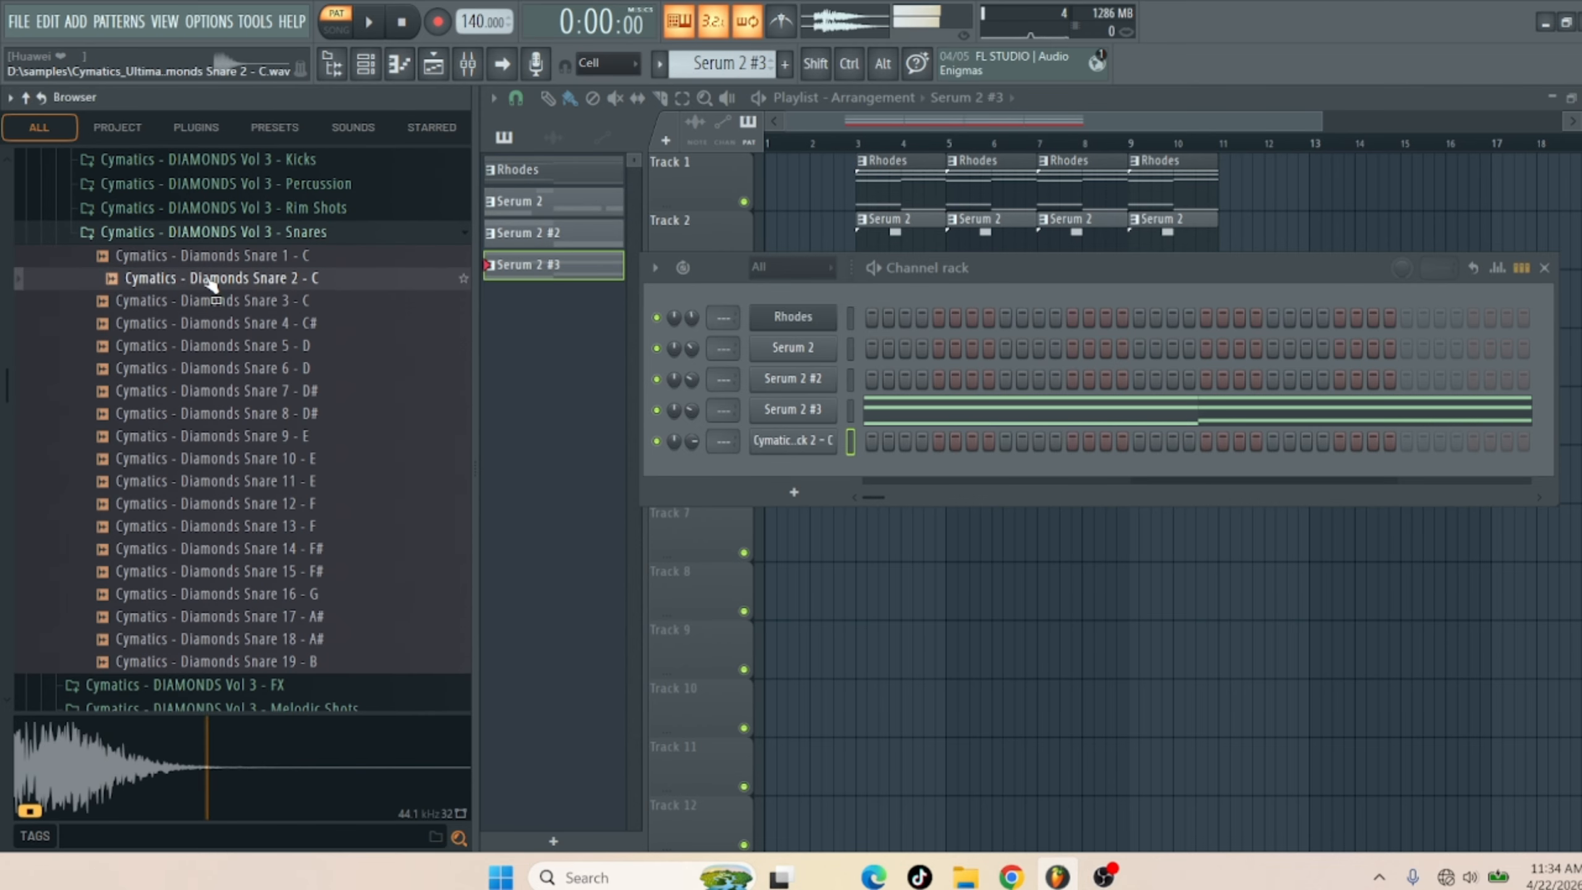
drag(212, 284, 838, 468)
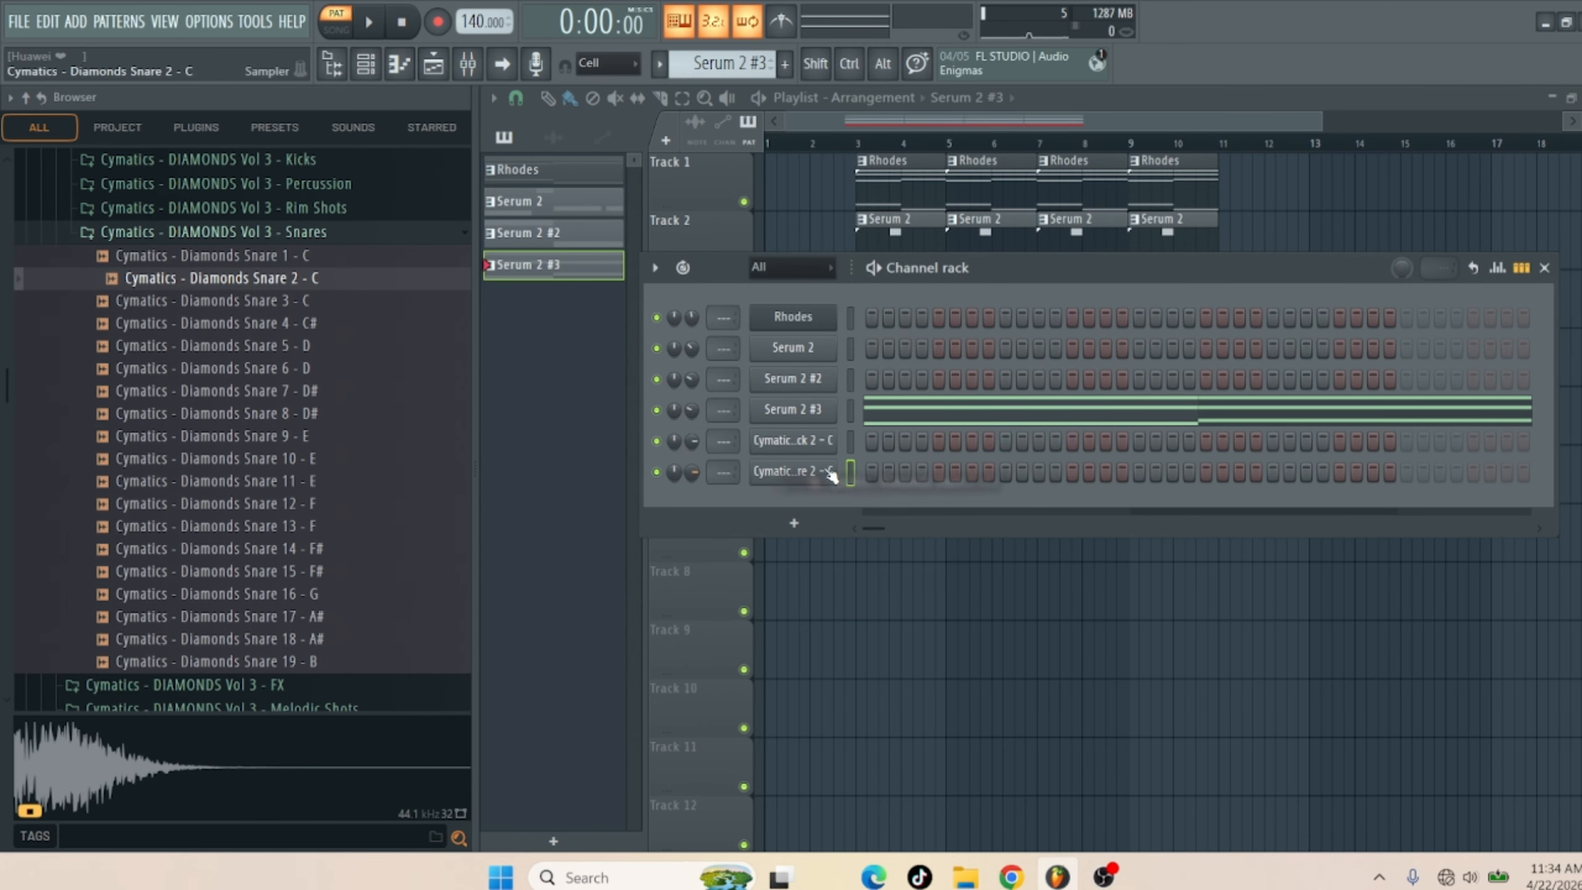
Find the closed hi-hats among the DIAMONDS Vol 3 cymbals and add Cymatics - Diamonds Closed Hihat 1 as a new channel
click(198, 234)
scroll(224, 246, up, 2)
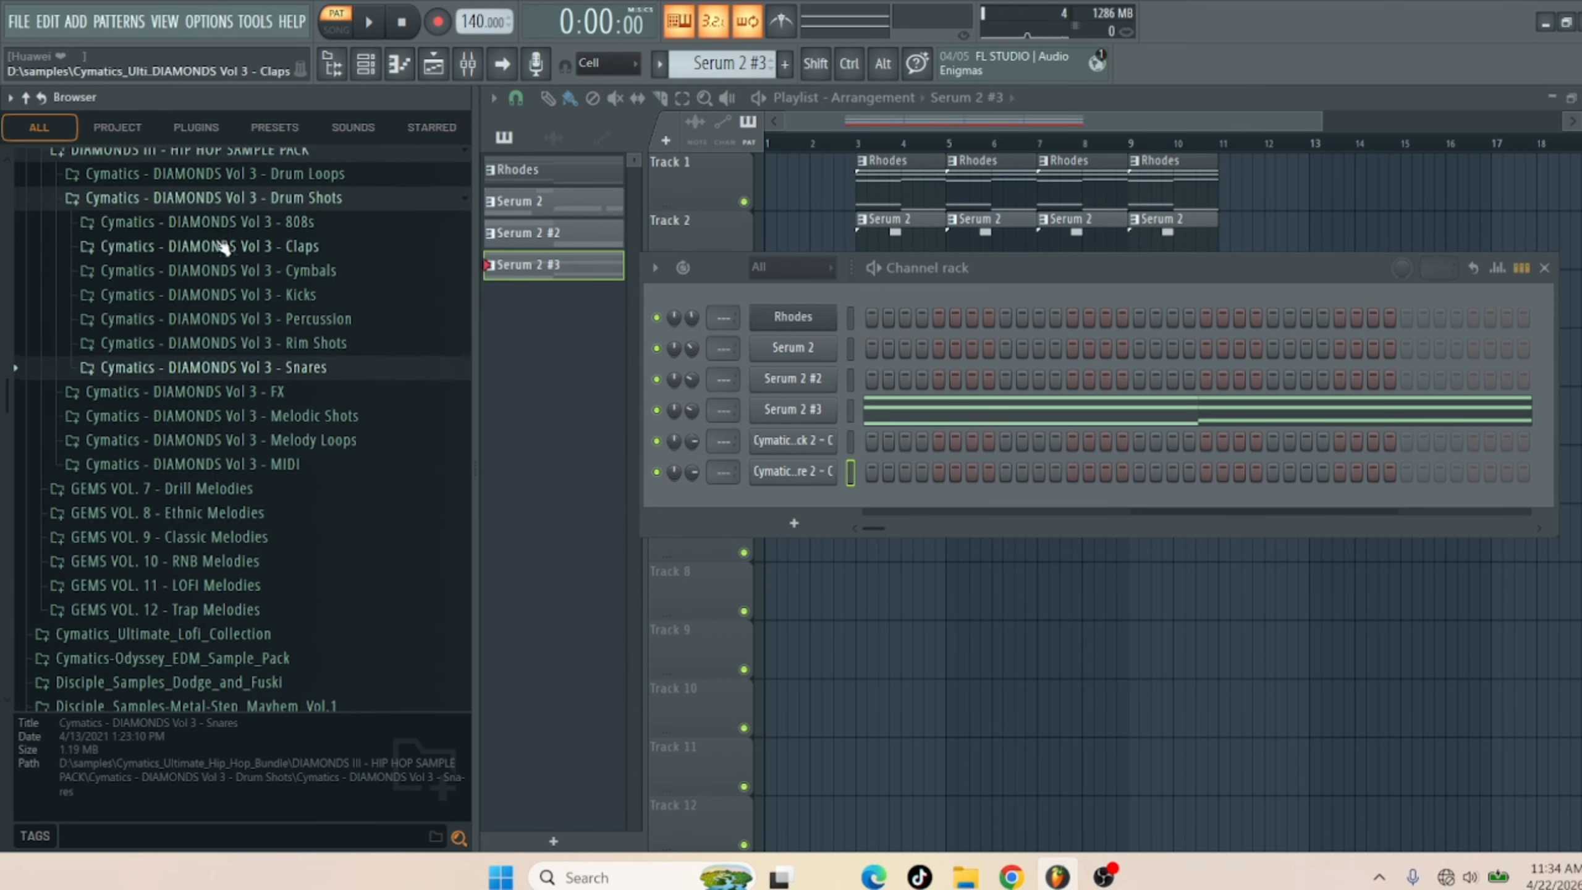
click(207, 272)
click(206, 318)
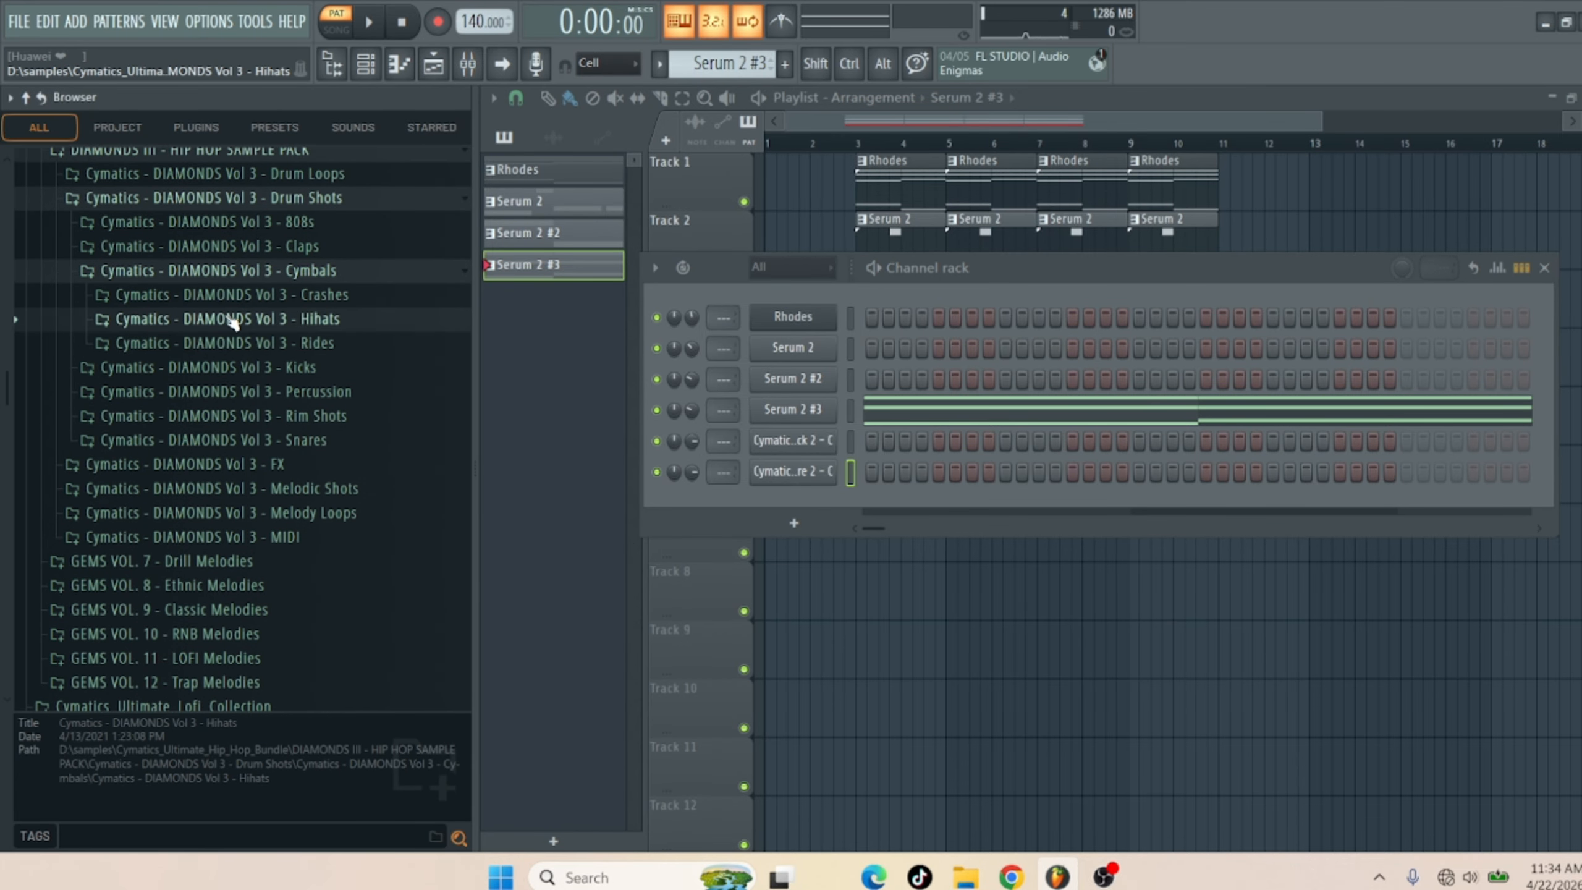
click(163, 344)
click(164, 374)
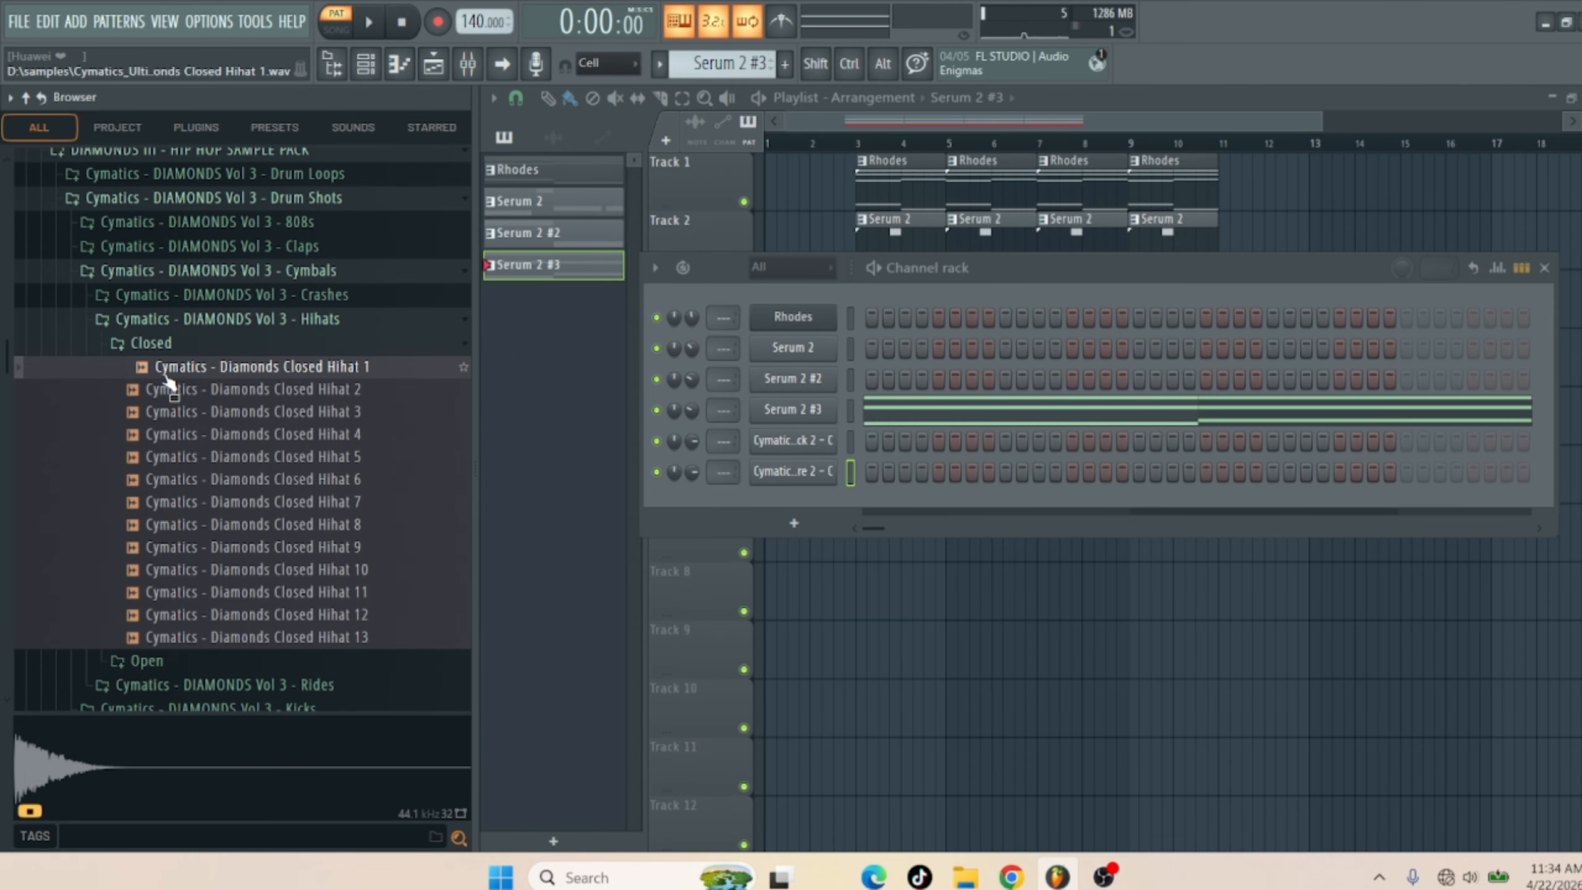
drag(774, 490, 775, 493)
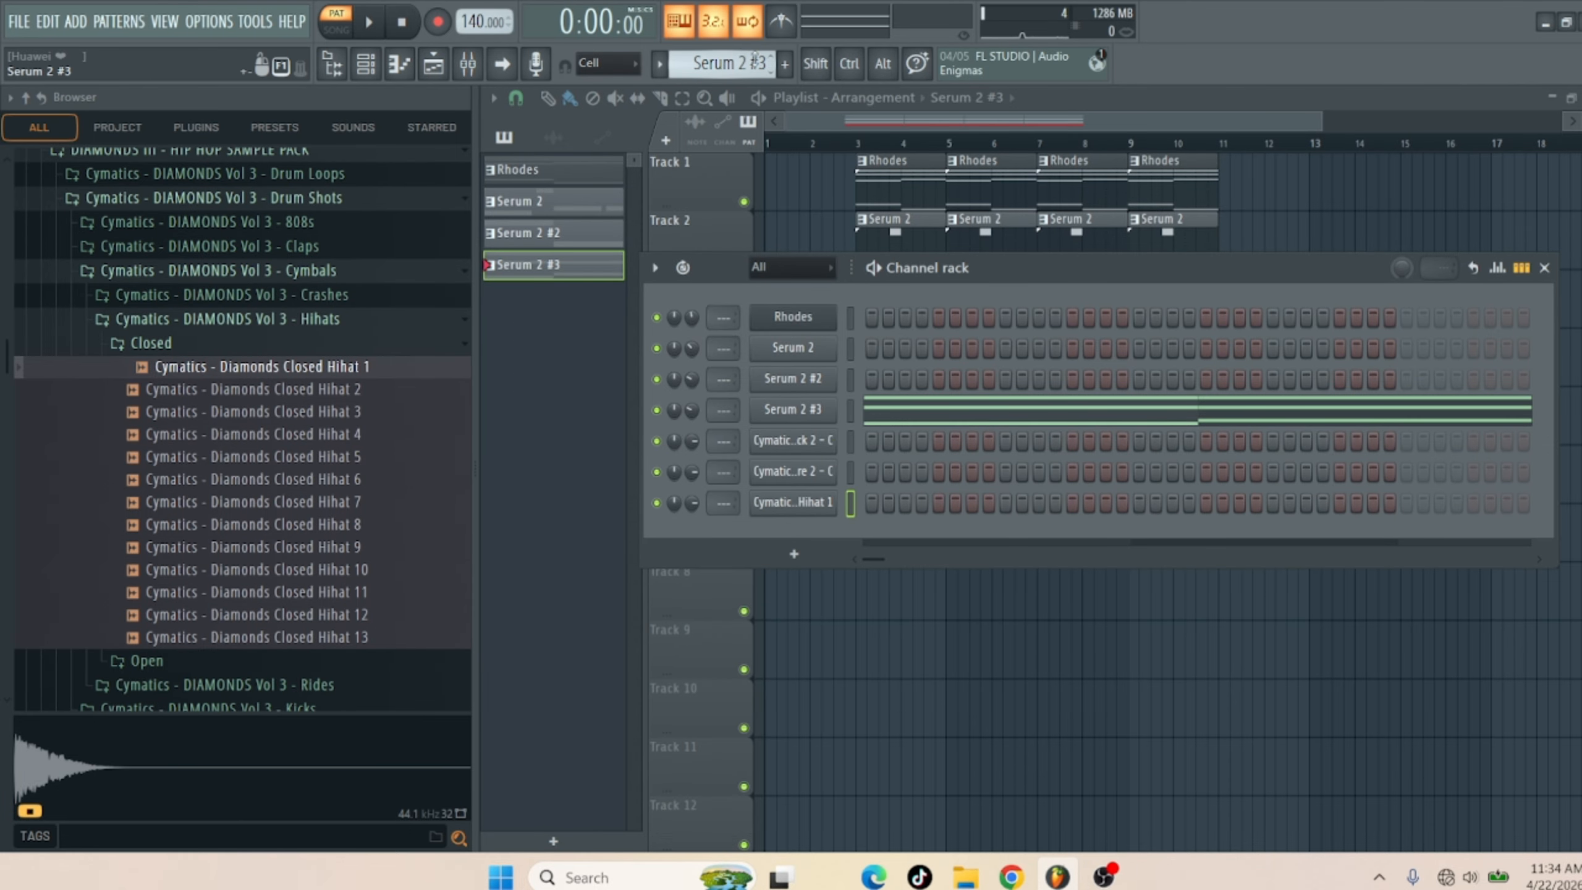
Switch to the empty Pattern 5 and place its clips on Track 5 at bars 3, 5, 7 and 9
scroll(756, 60, down, 1)
click(969, 101)
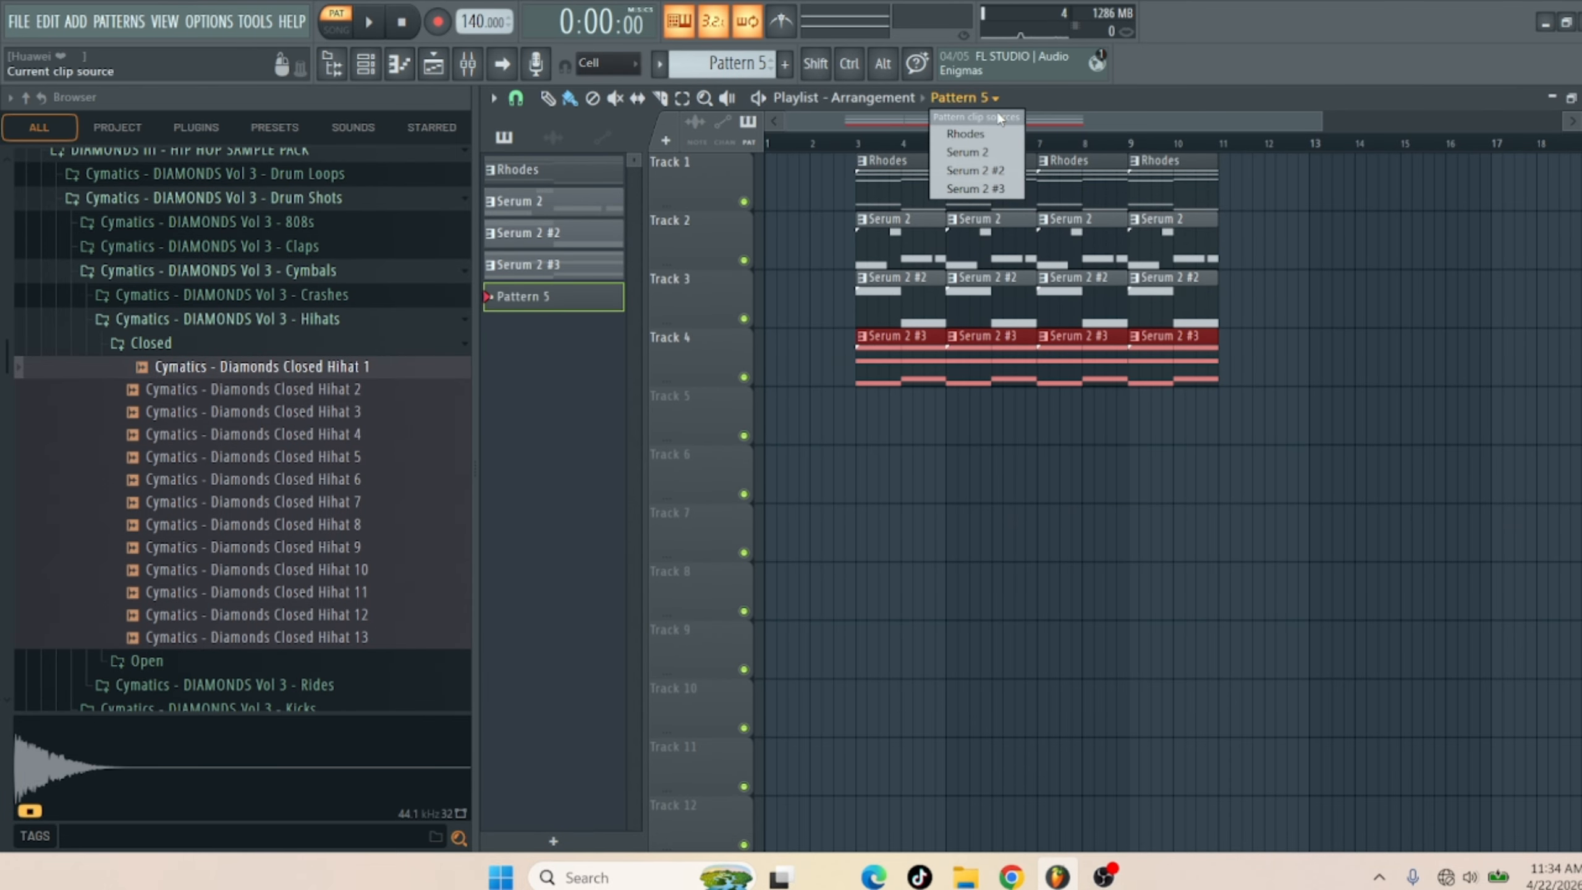
click(869, 435)
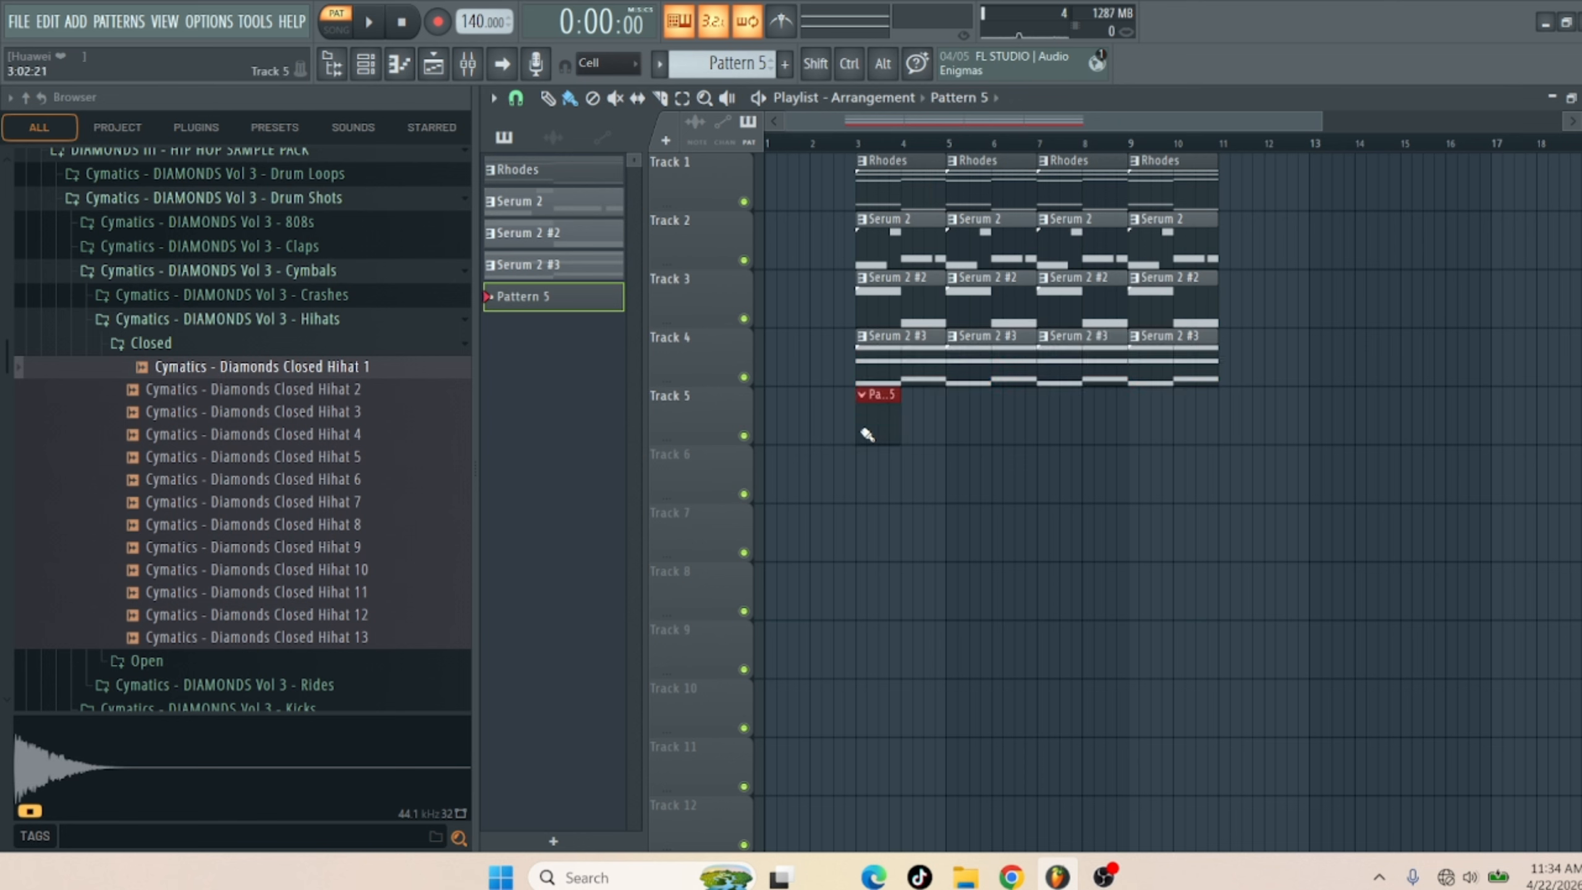
click(960, 434)
click(1061, 430)
click(1138, 428)
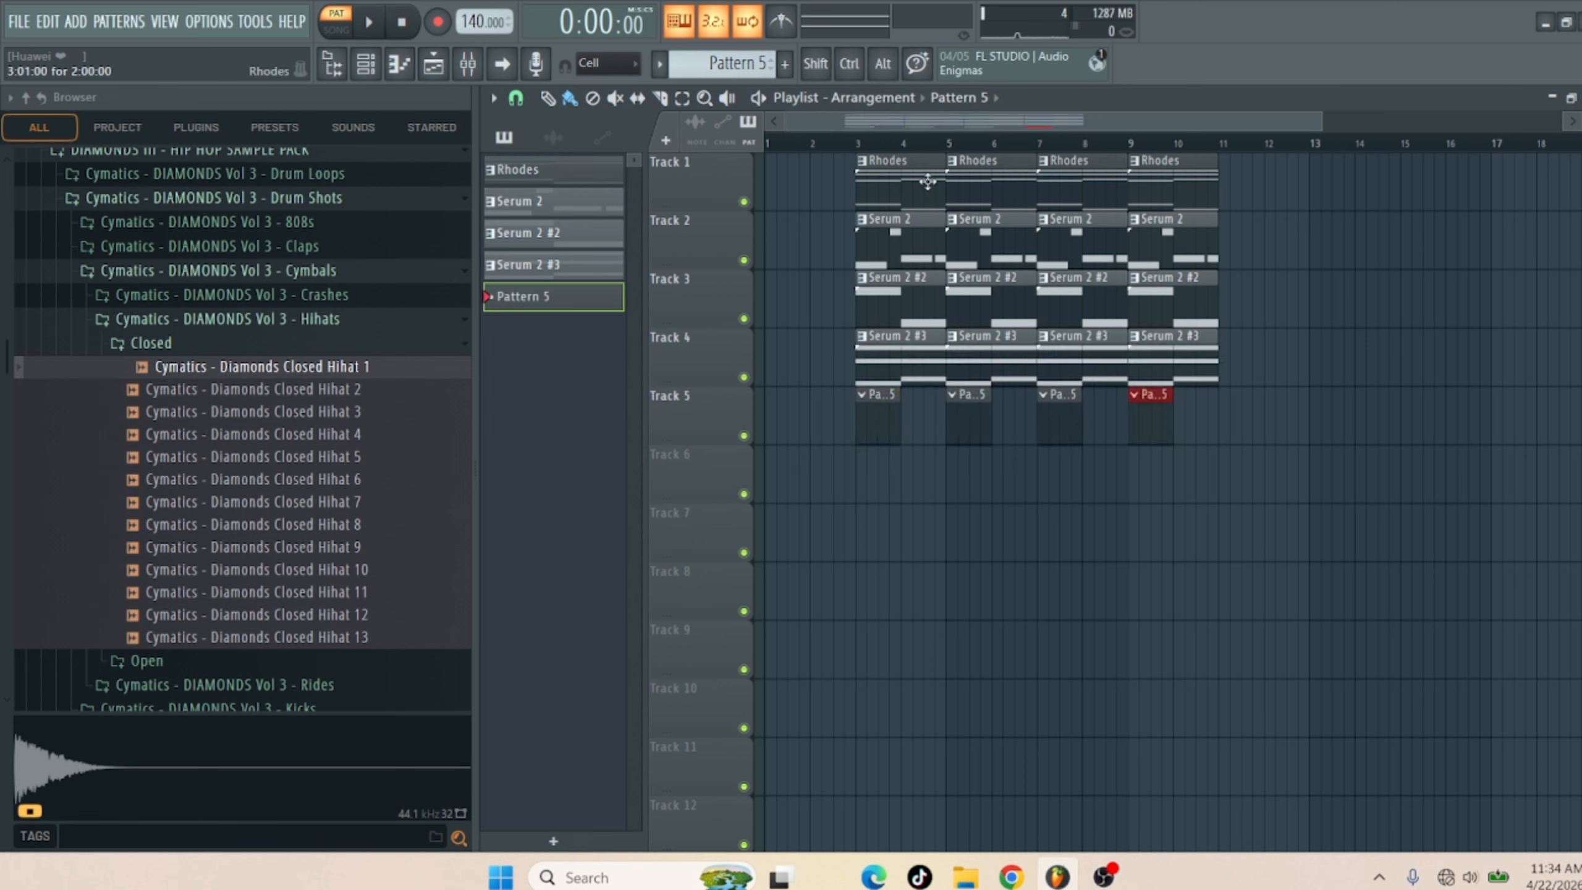
Select bars 3 to 5 in the playlist, play them in song mode, and bring up the channel rack
drag(868, 147, 952, 148)
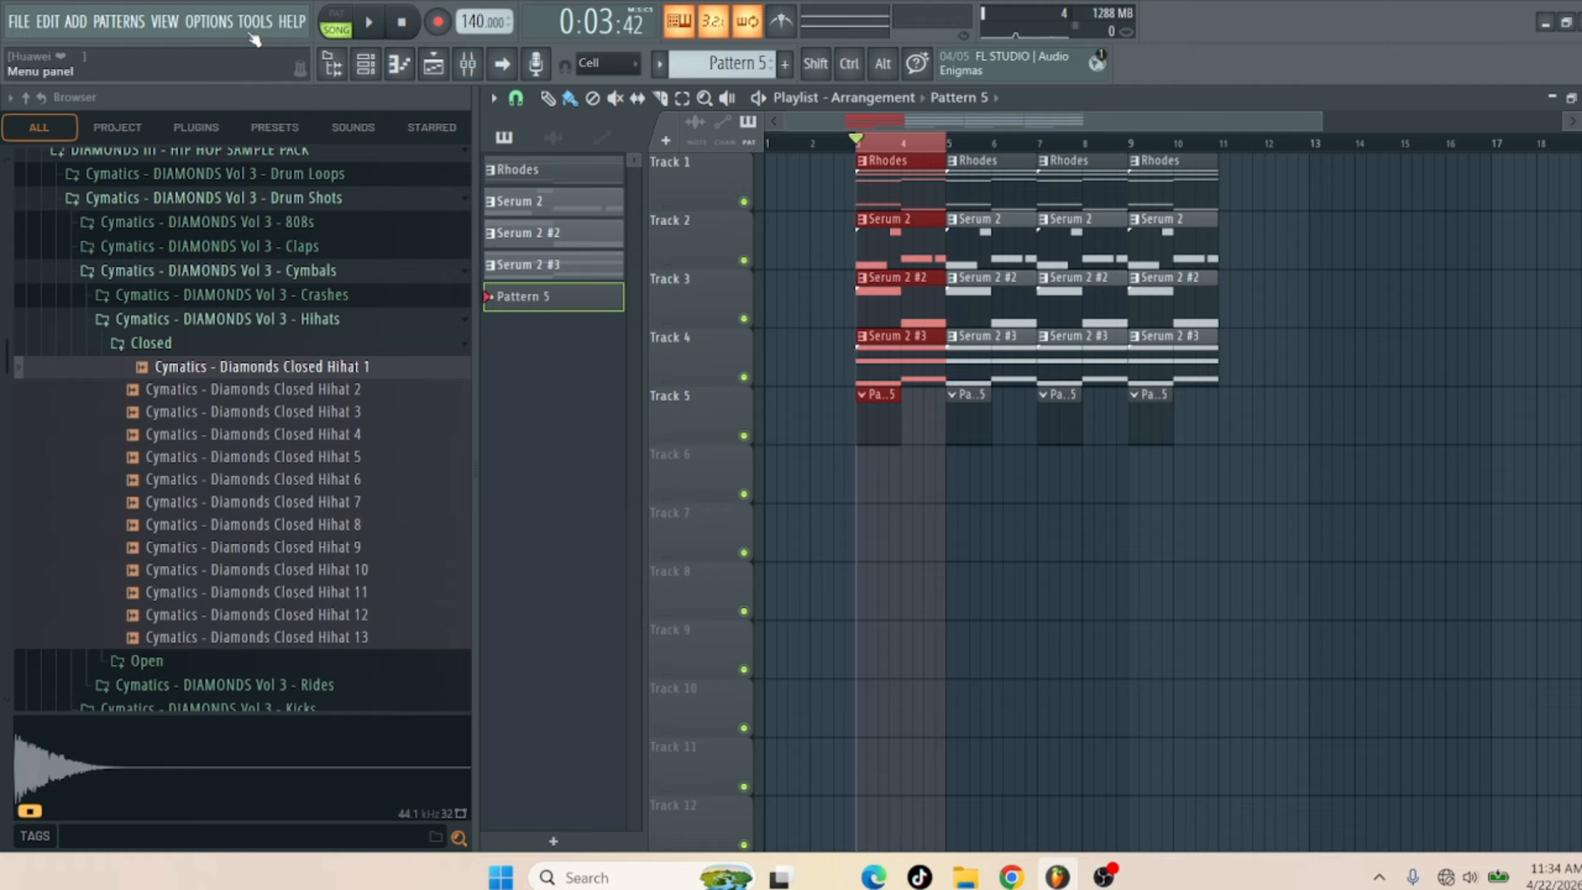
key(space)
click(391, 67)
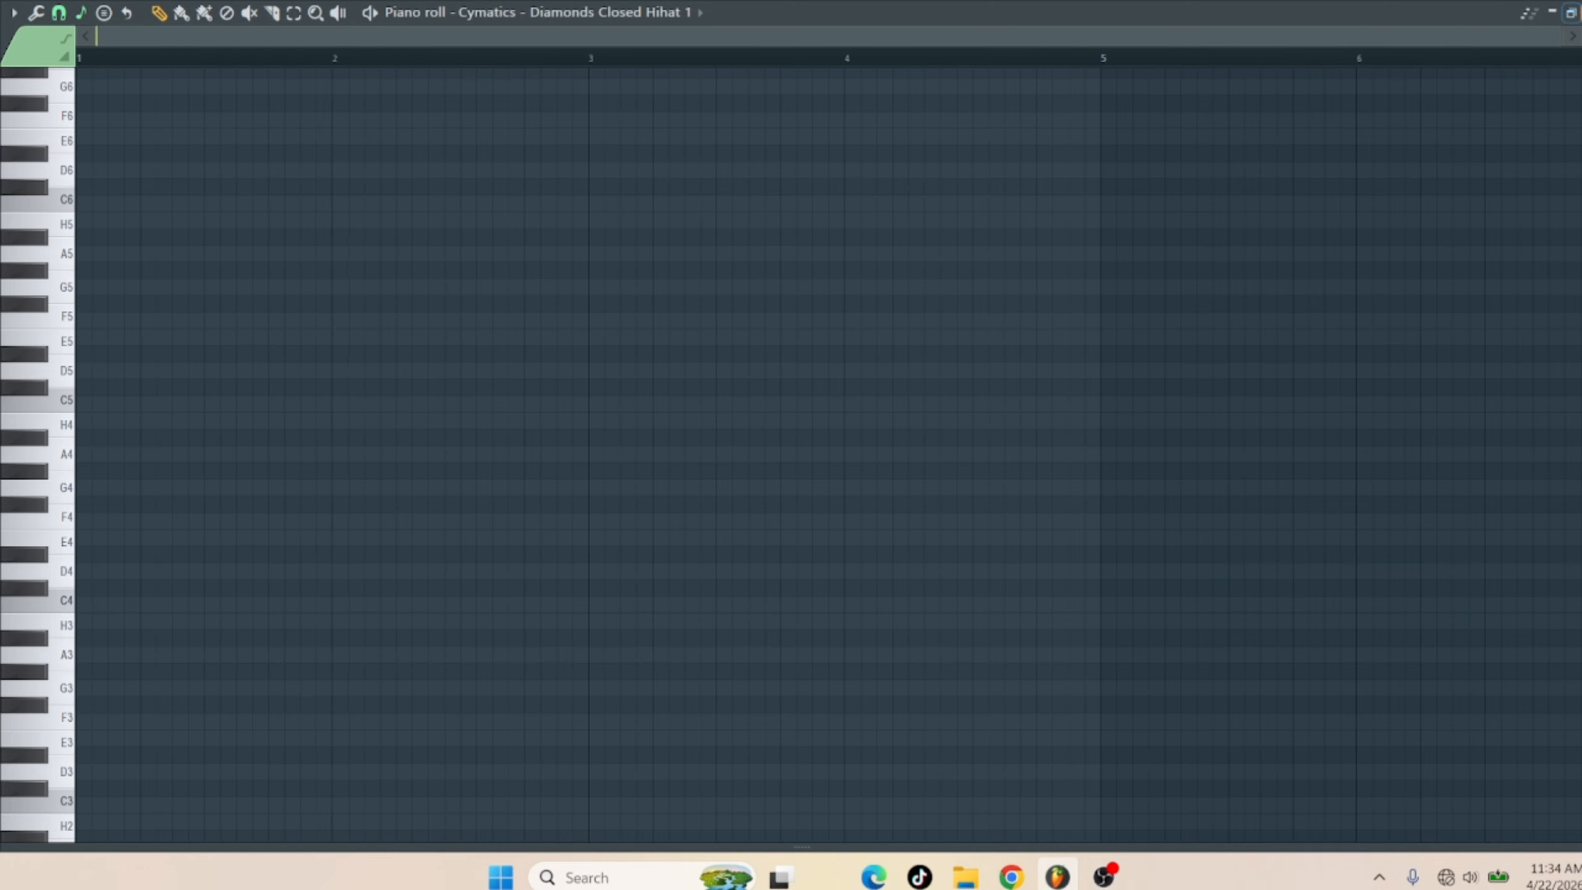
click(1568, 11)
key(F6)
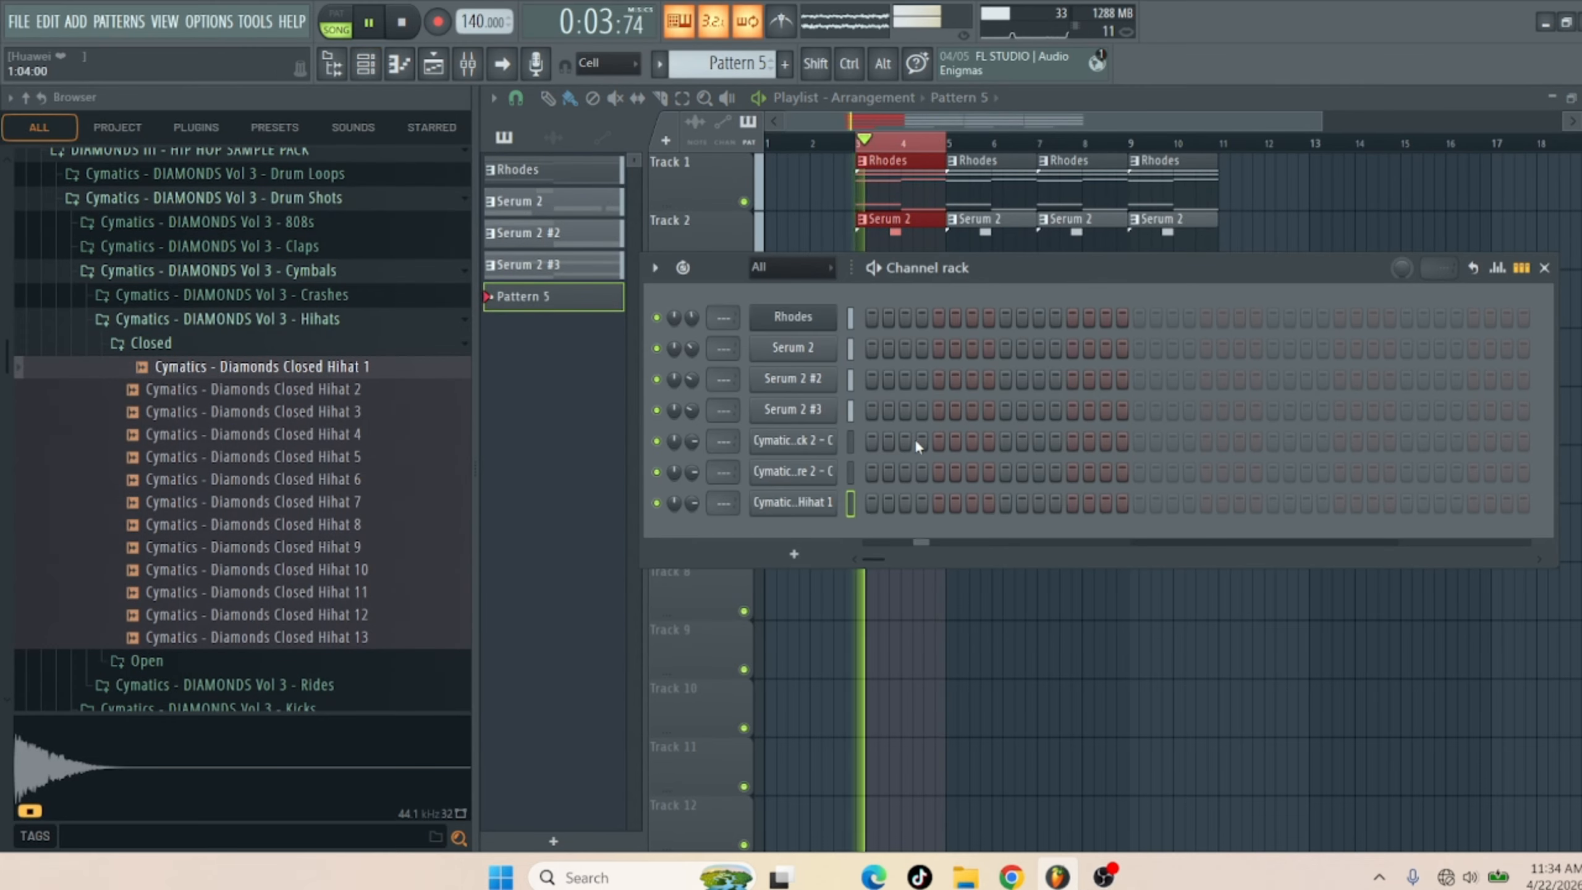
Program the kick on steps 1, 13 and 17 and the snare on steps 9 and 25 of Pattern 5
click(870, 441)
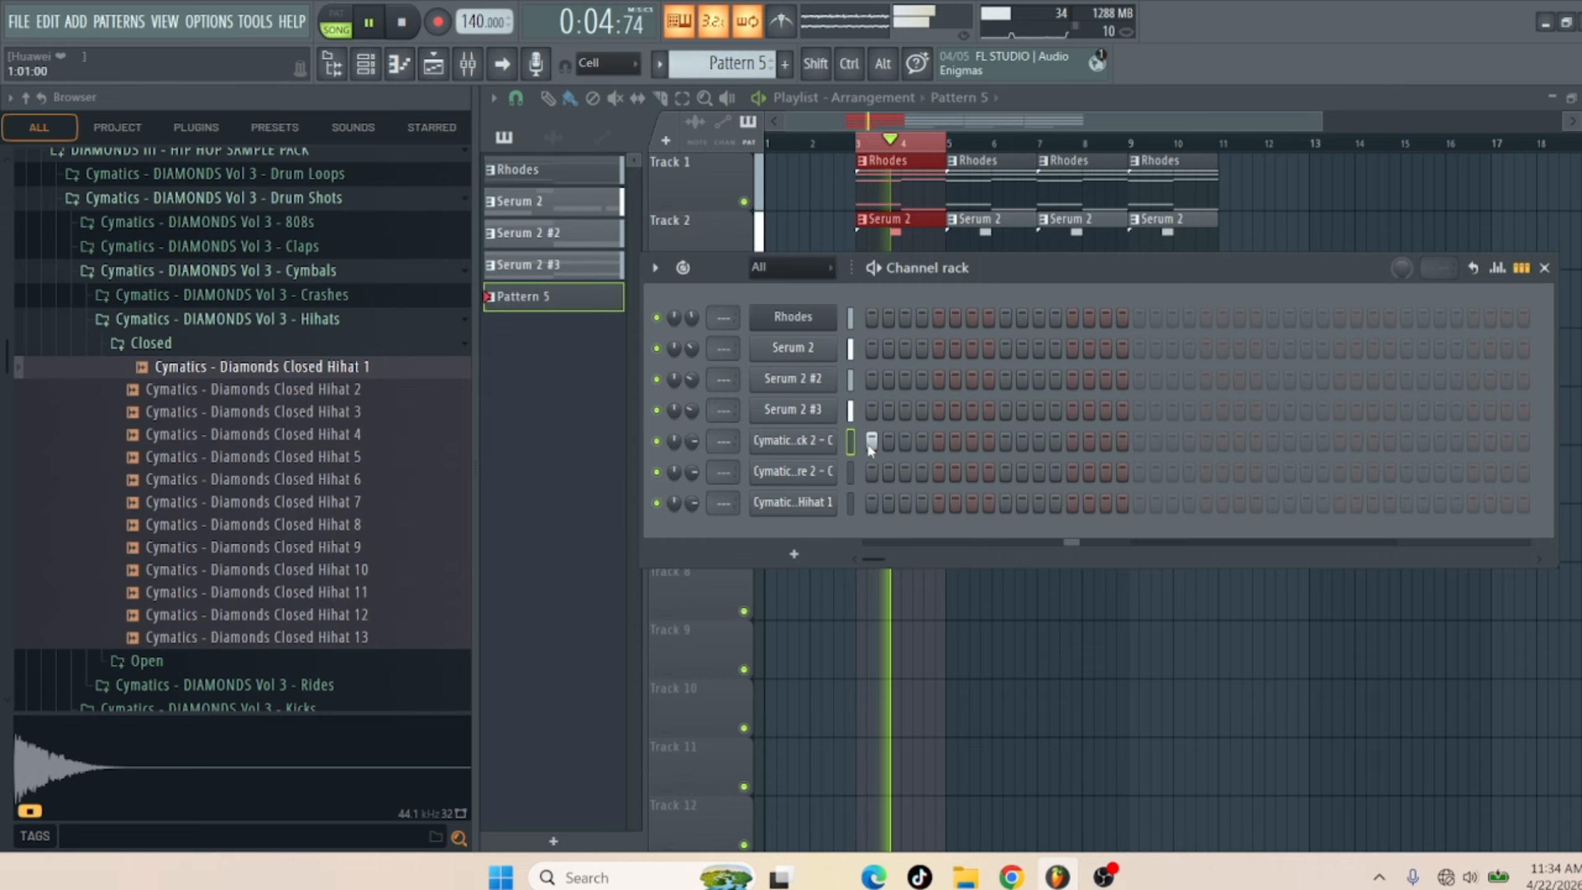
click(1005, 471)
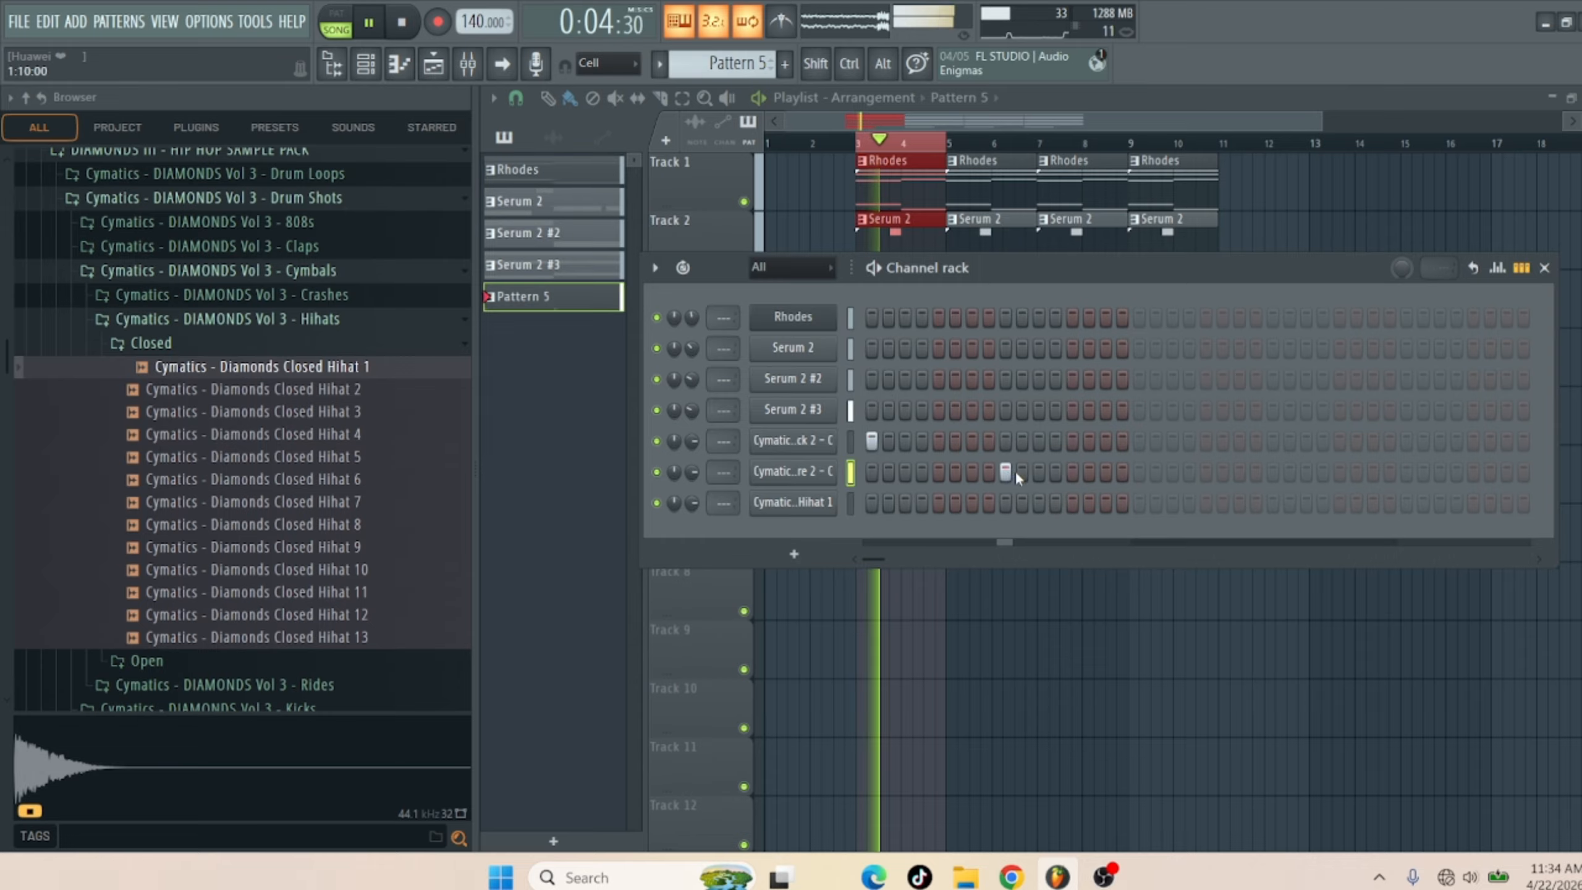
click(1106, 441)
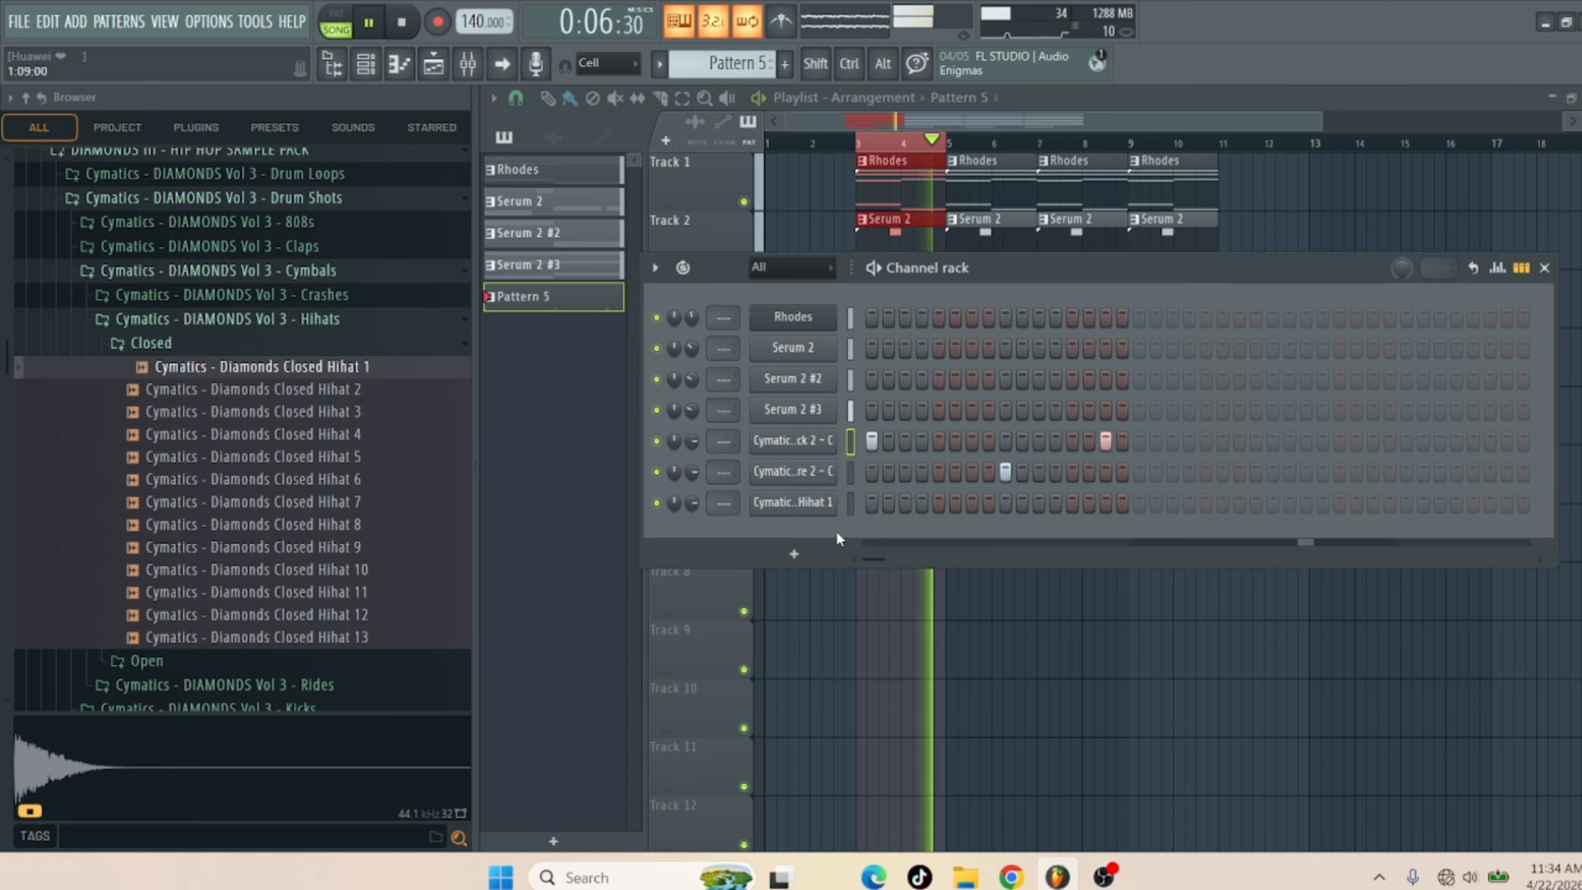
click(1106, 442)
click(1073, 440)
click(1139, 440)
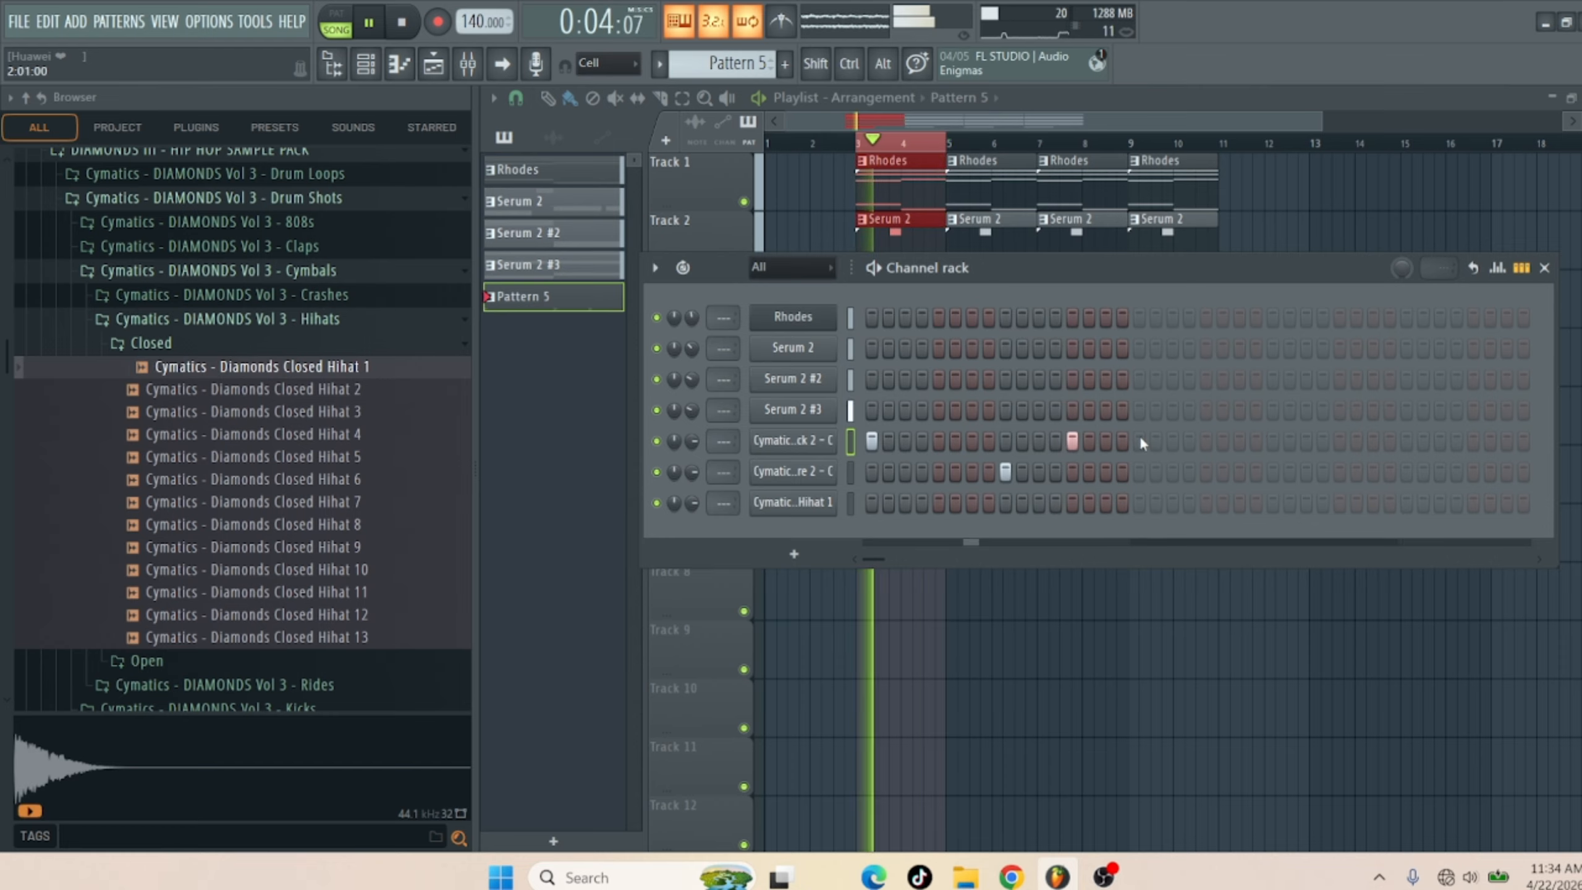
click(1270, 473)
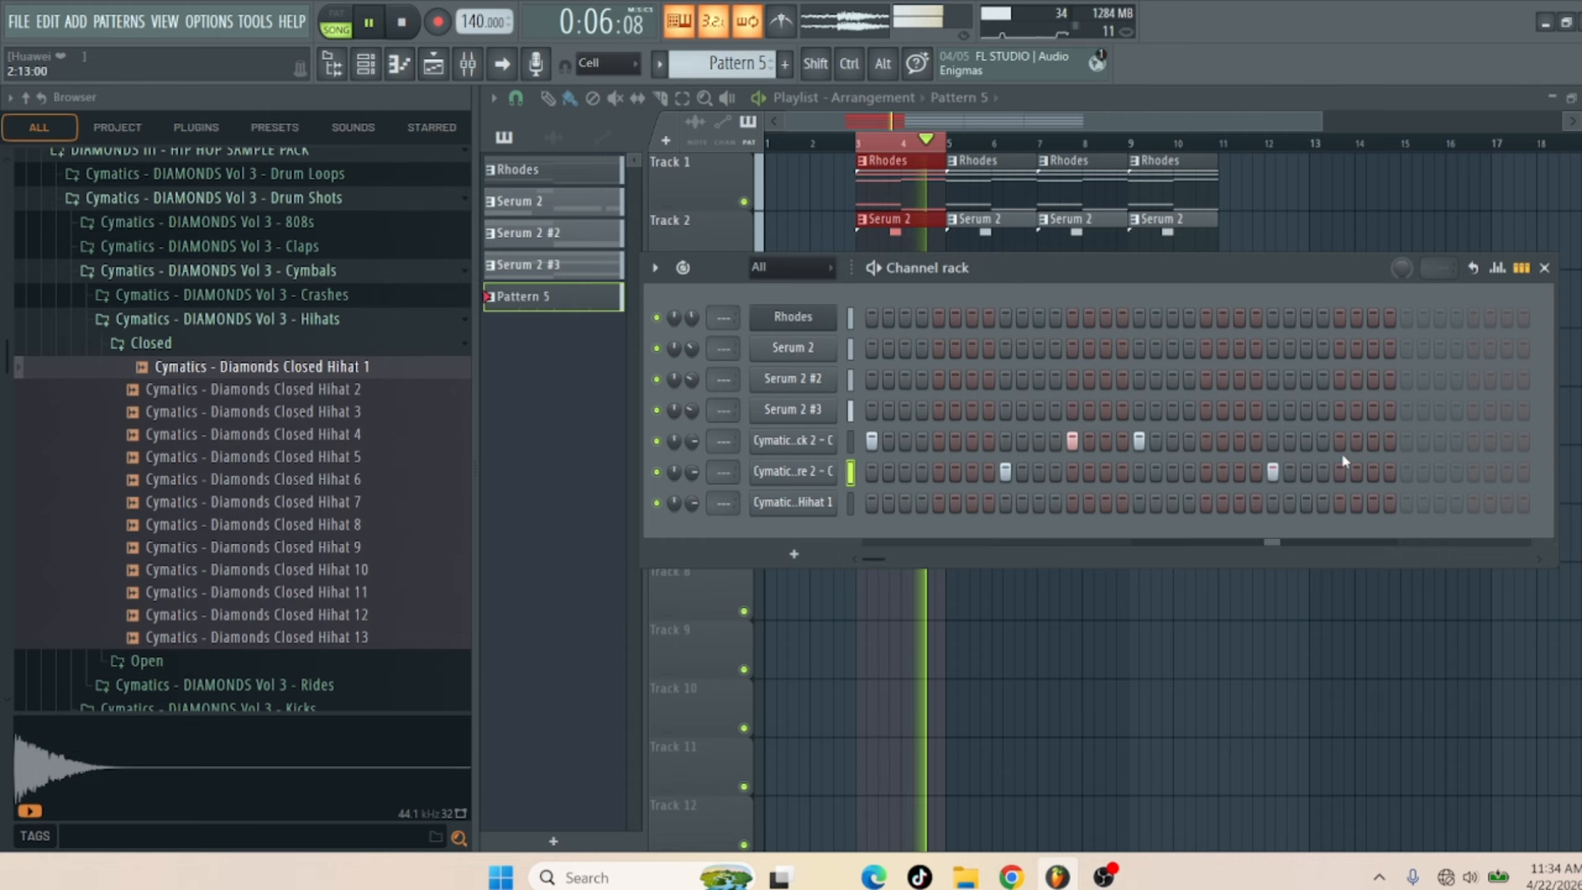
Fill every second step of the closed hi-hat channel, adjust its volume, and stop playback
right_click(828, 499)
click(1099, 561)
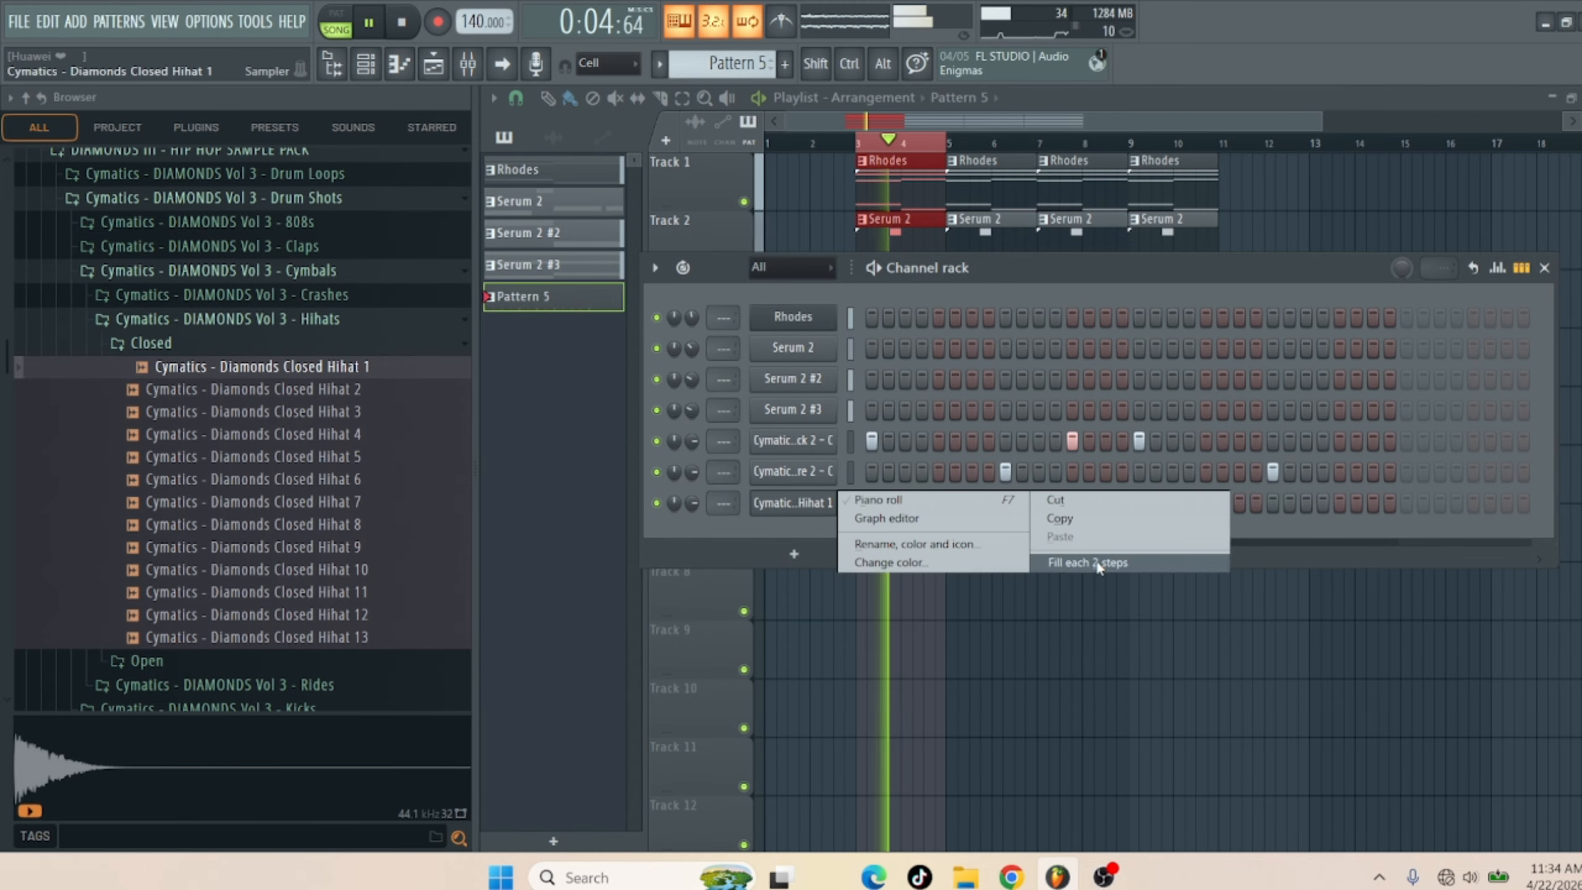
drag(691, 502, 693, 503)
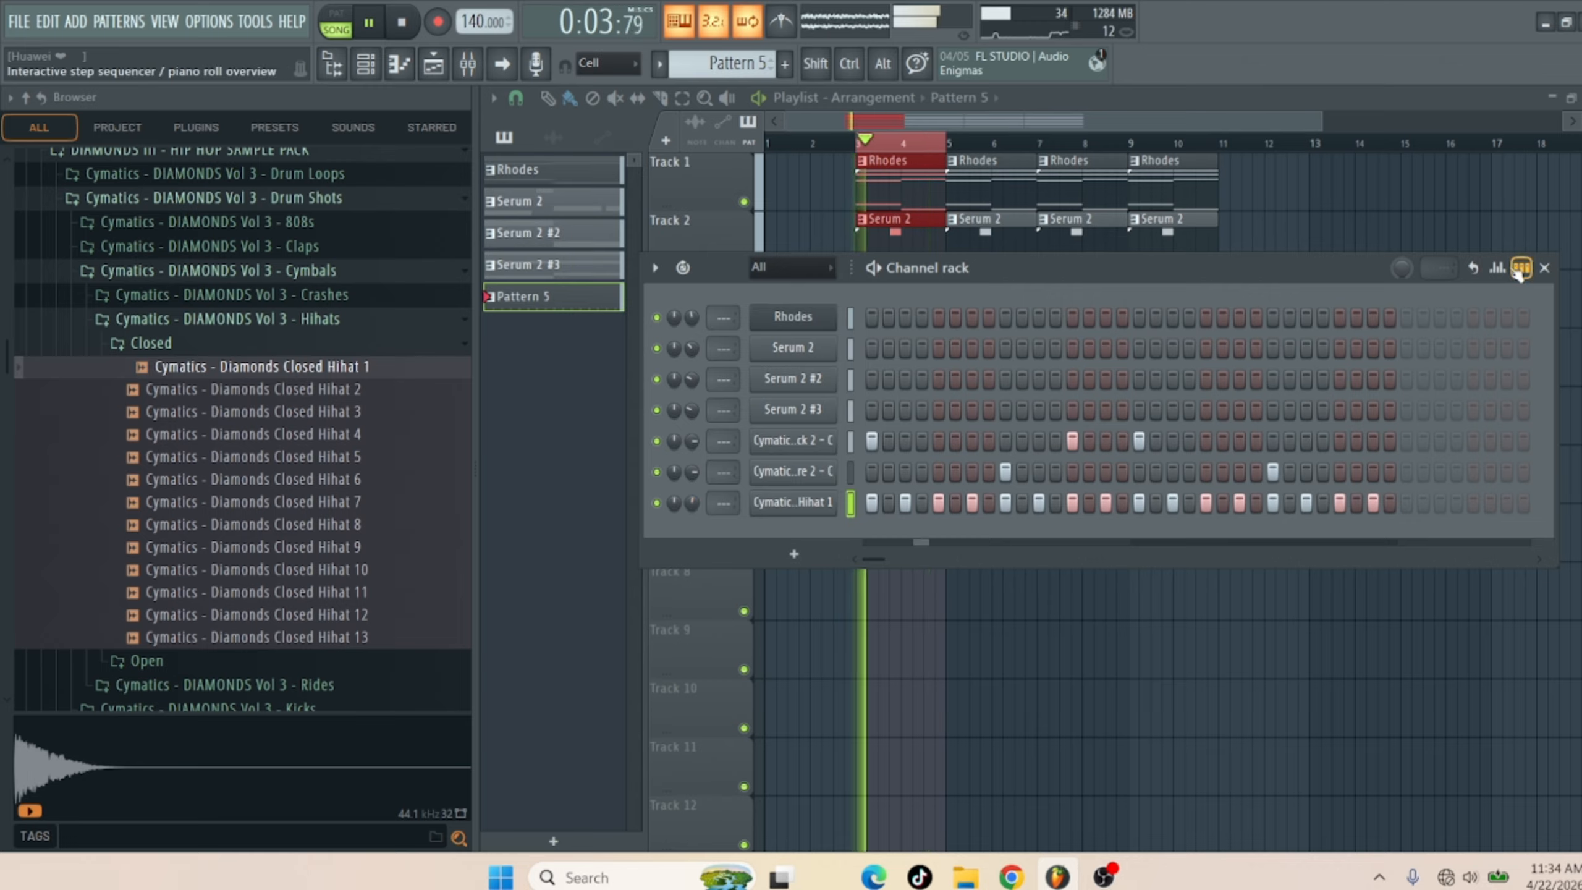
key(space)
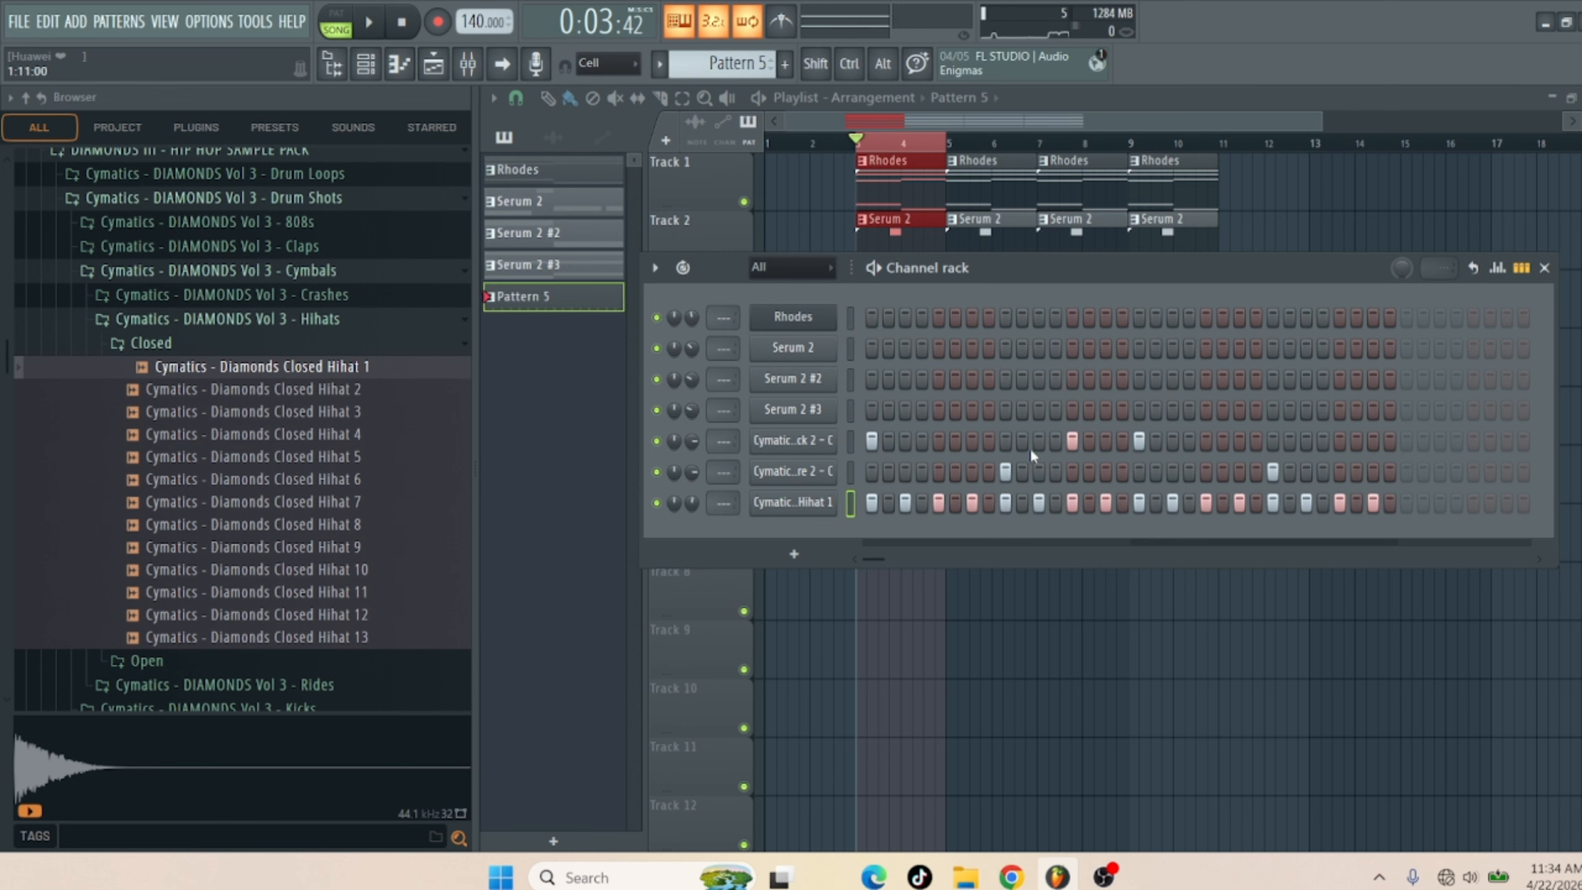
Add closed hi-hat hits on steps 8, 30 and 32 of Pattern 5 while the song plays
click(990, 502)
key(space)
click(1356, 502)
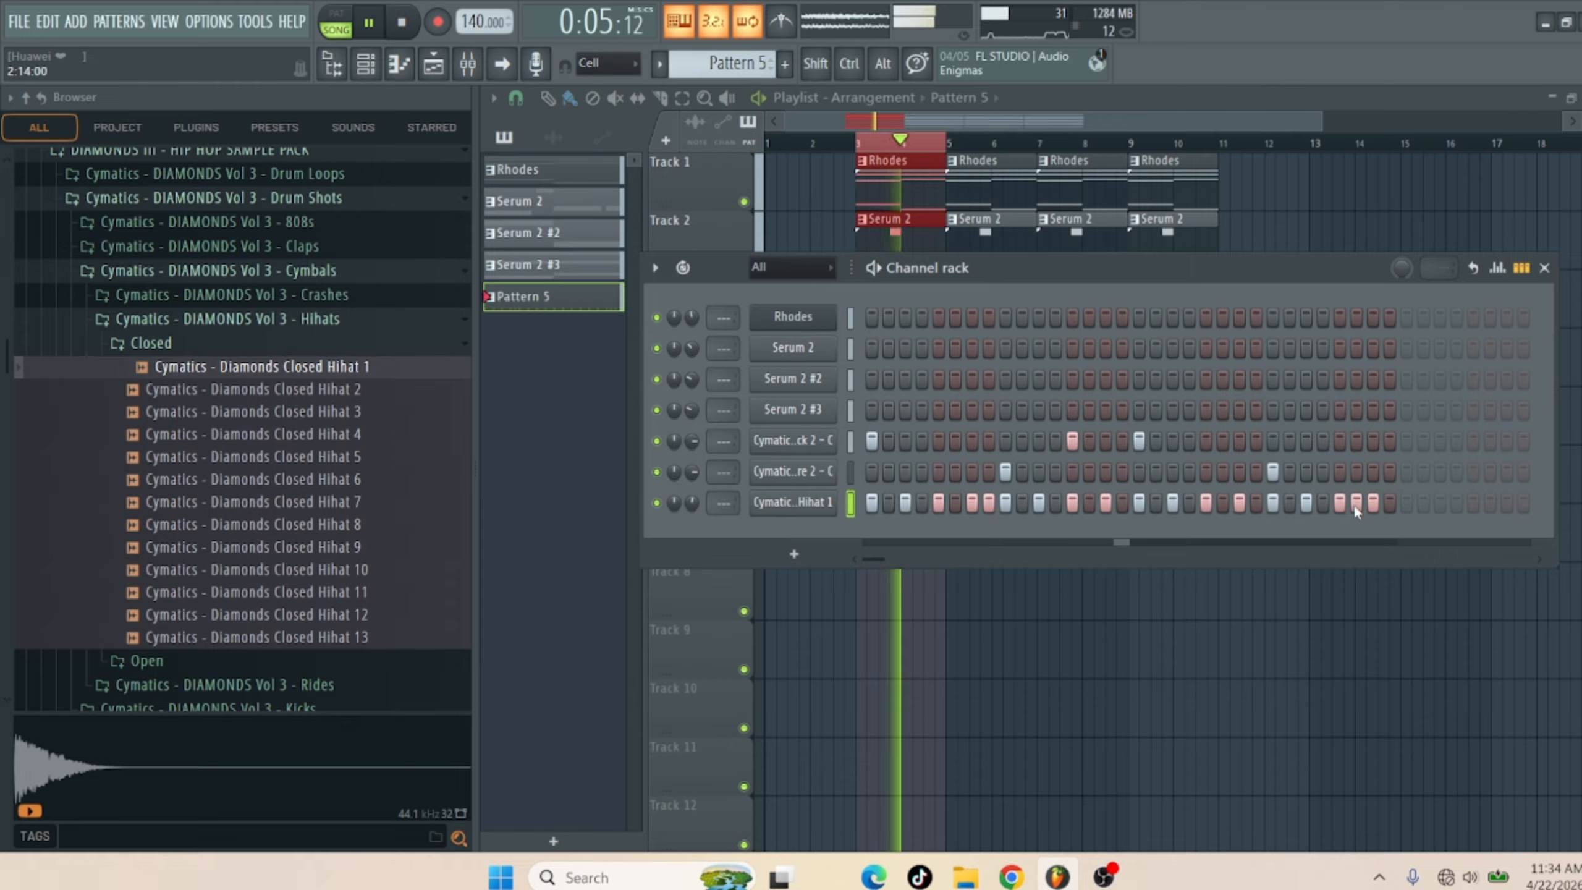
click(1388, 504)
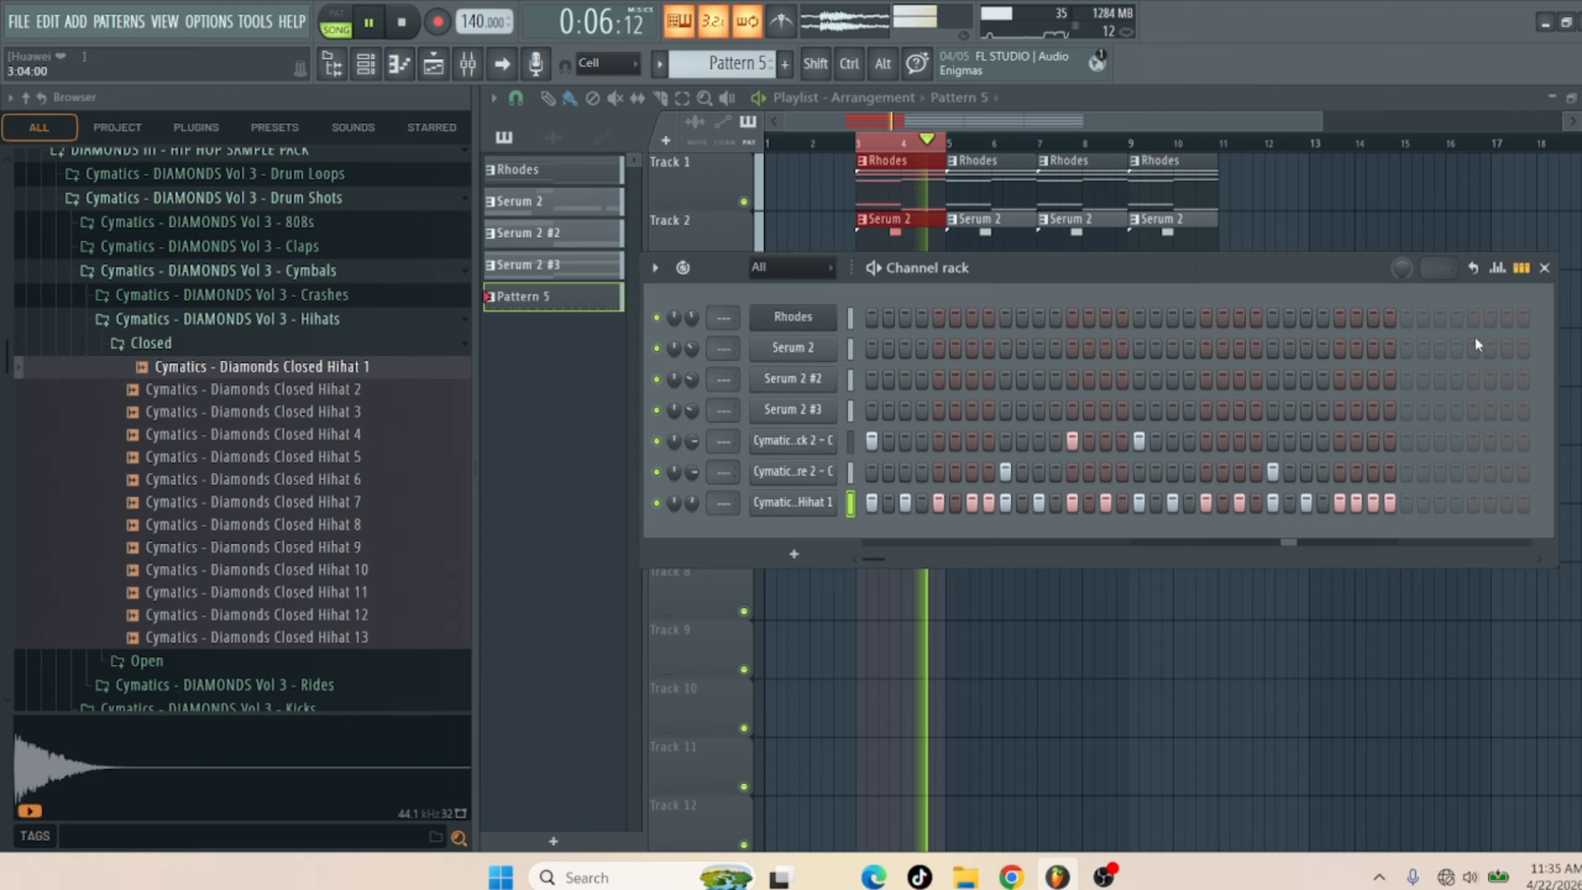
Set note repeats on hi-hat steps 8, 30 and 32 in the graph editor, close it and play the beat back
click(1497, 269)
click(1372, 756)
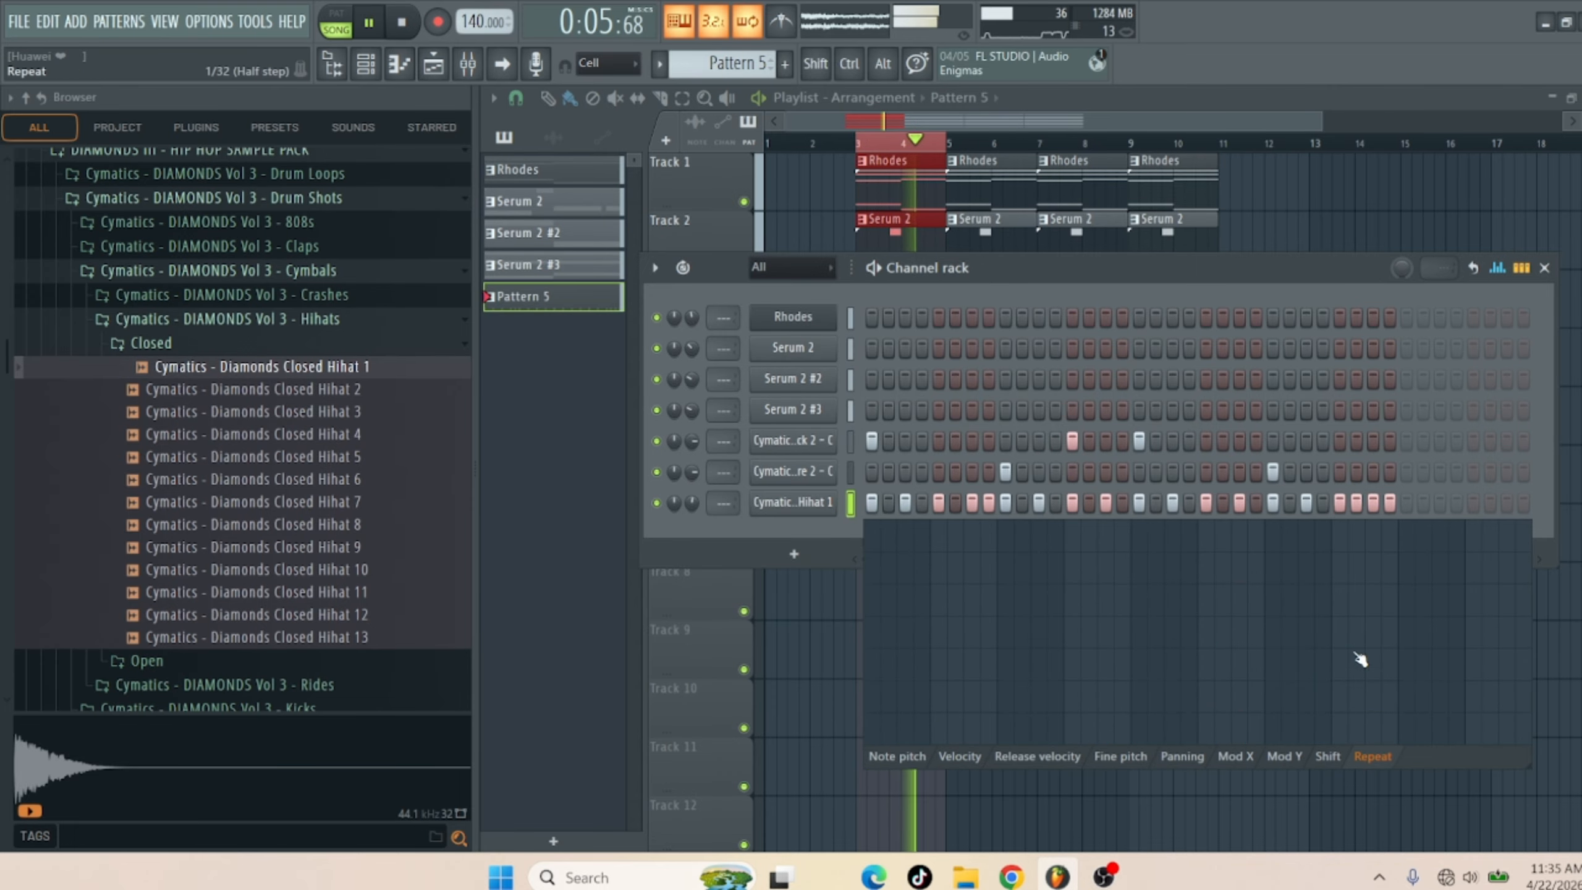
click(1358, 648)
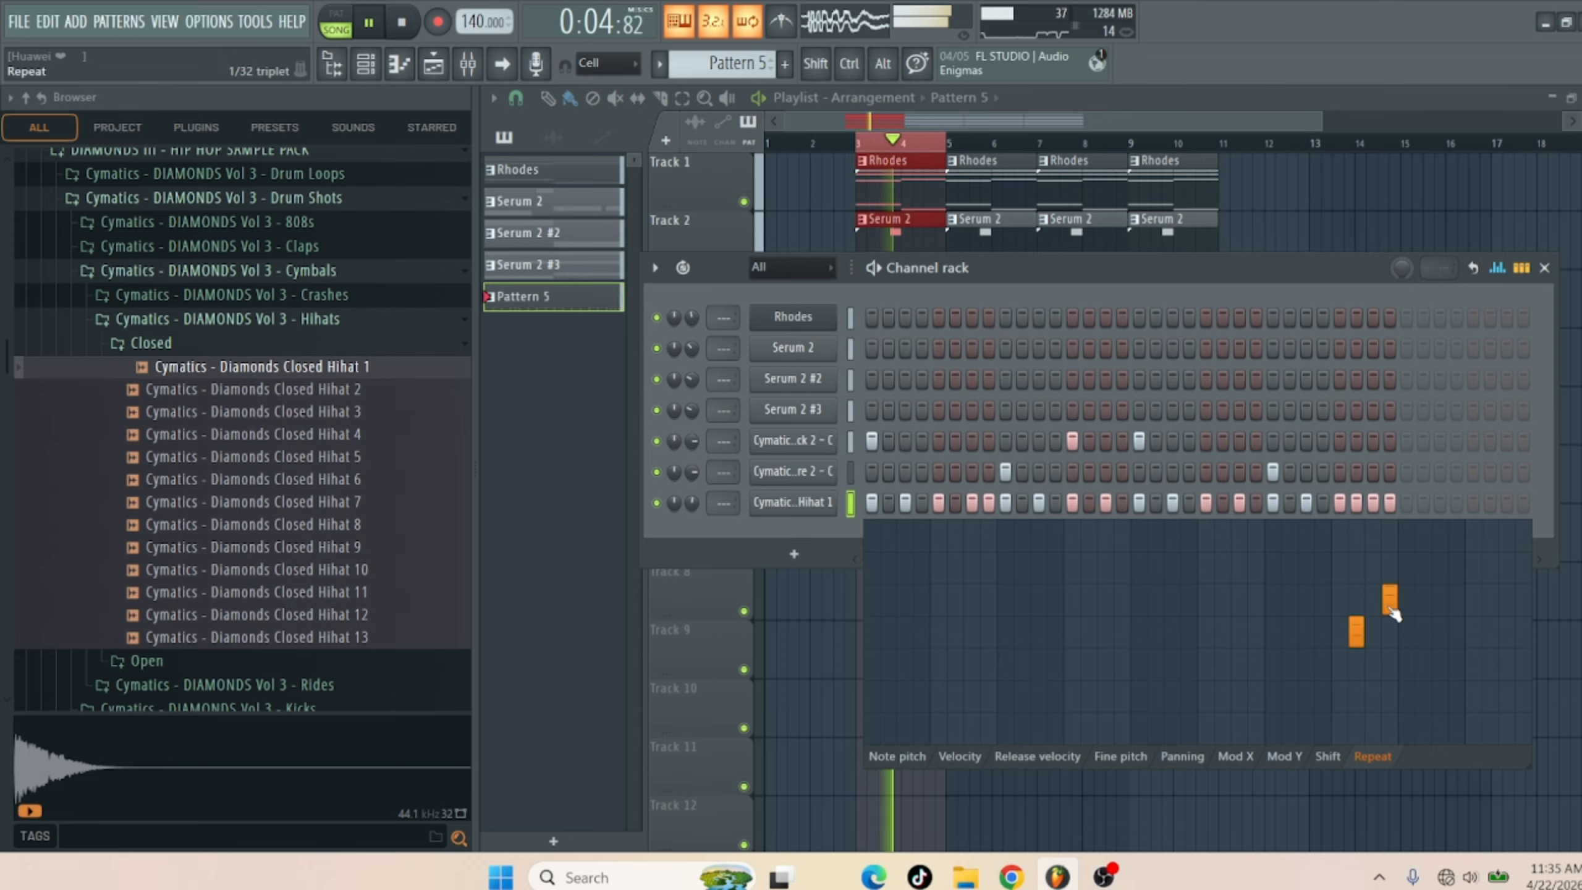
click(988, 639)
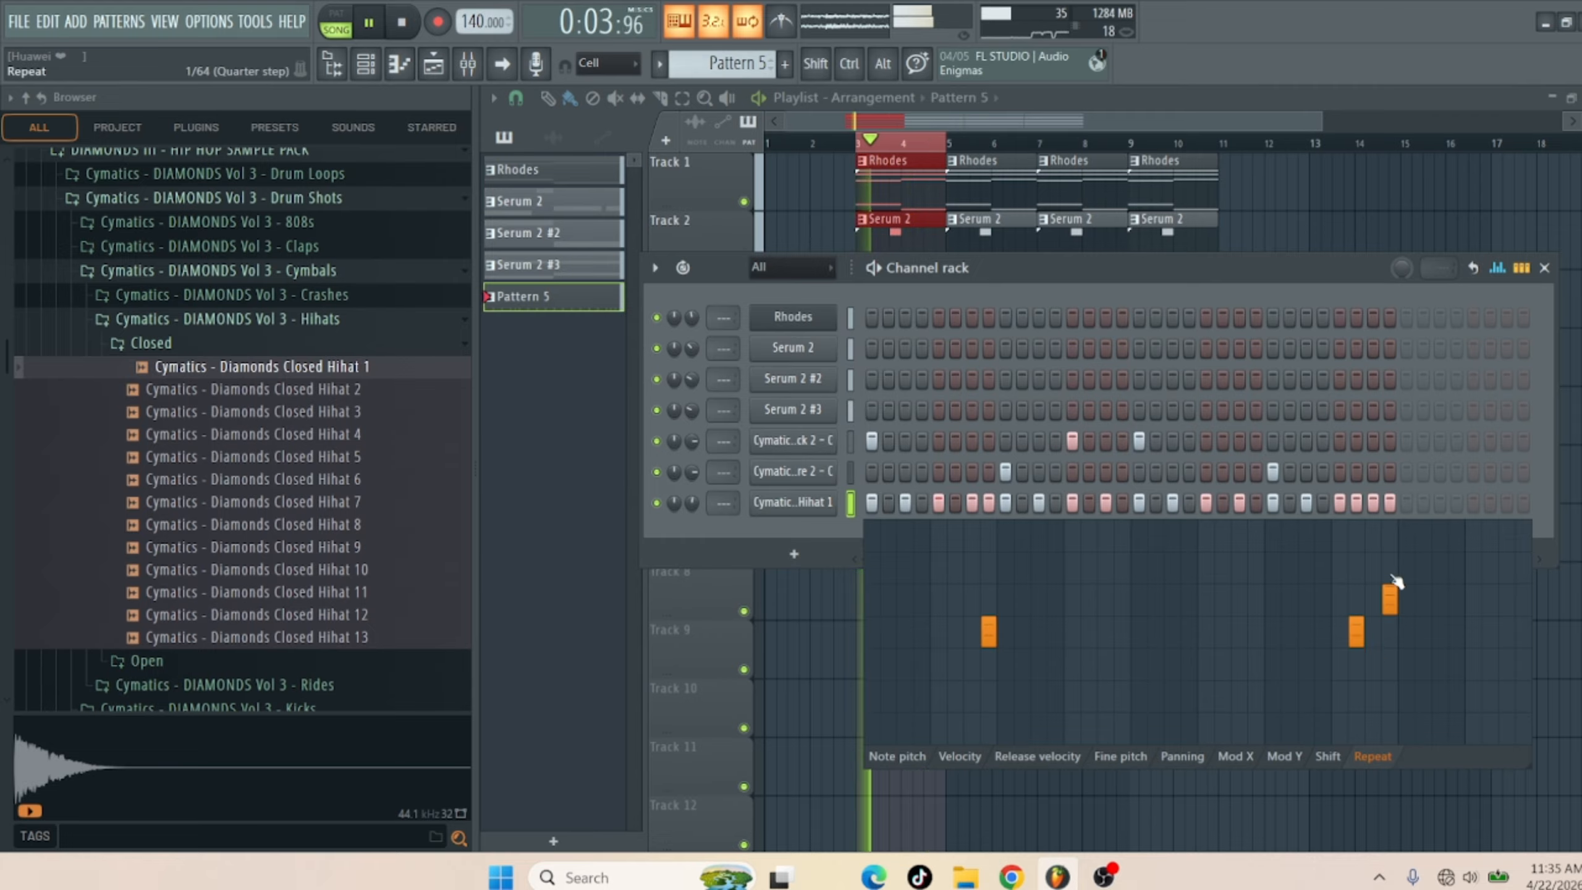
key(space)
click(1496, 268)
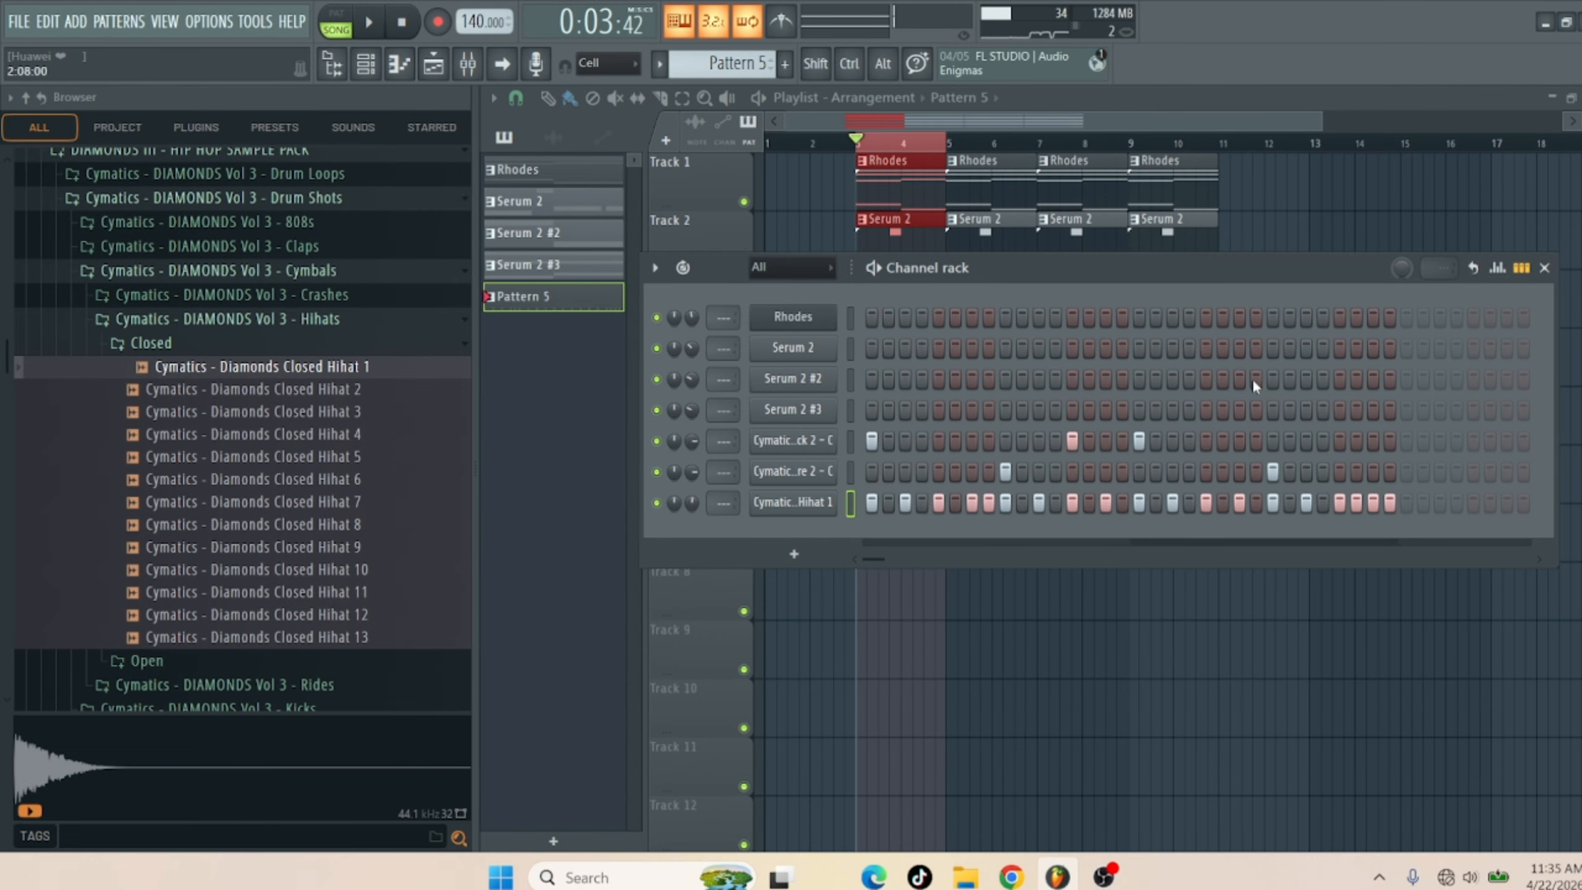
key(space)
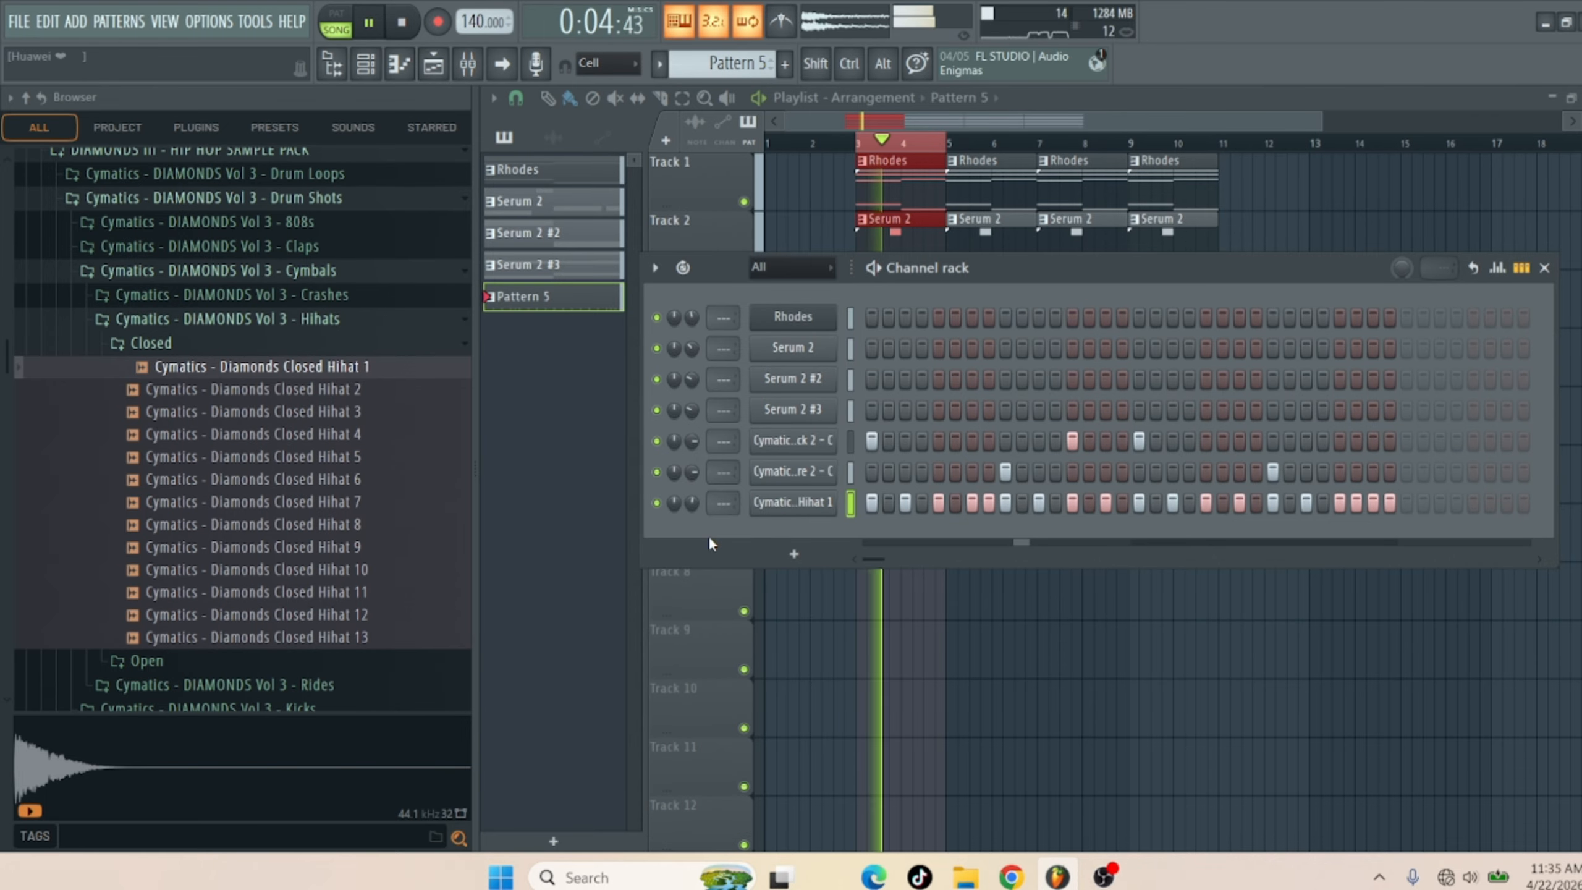
key(space)
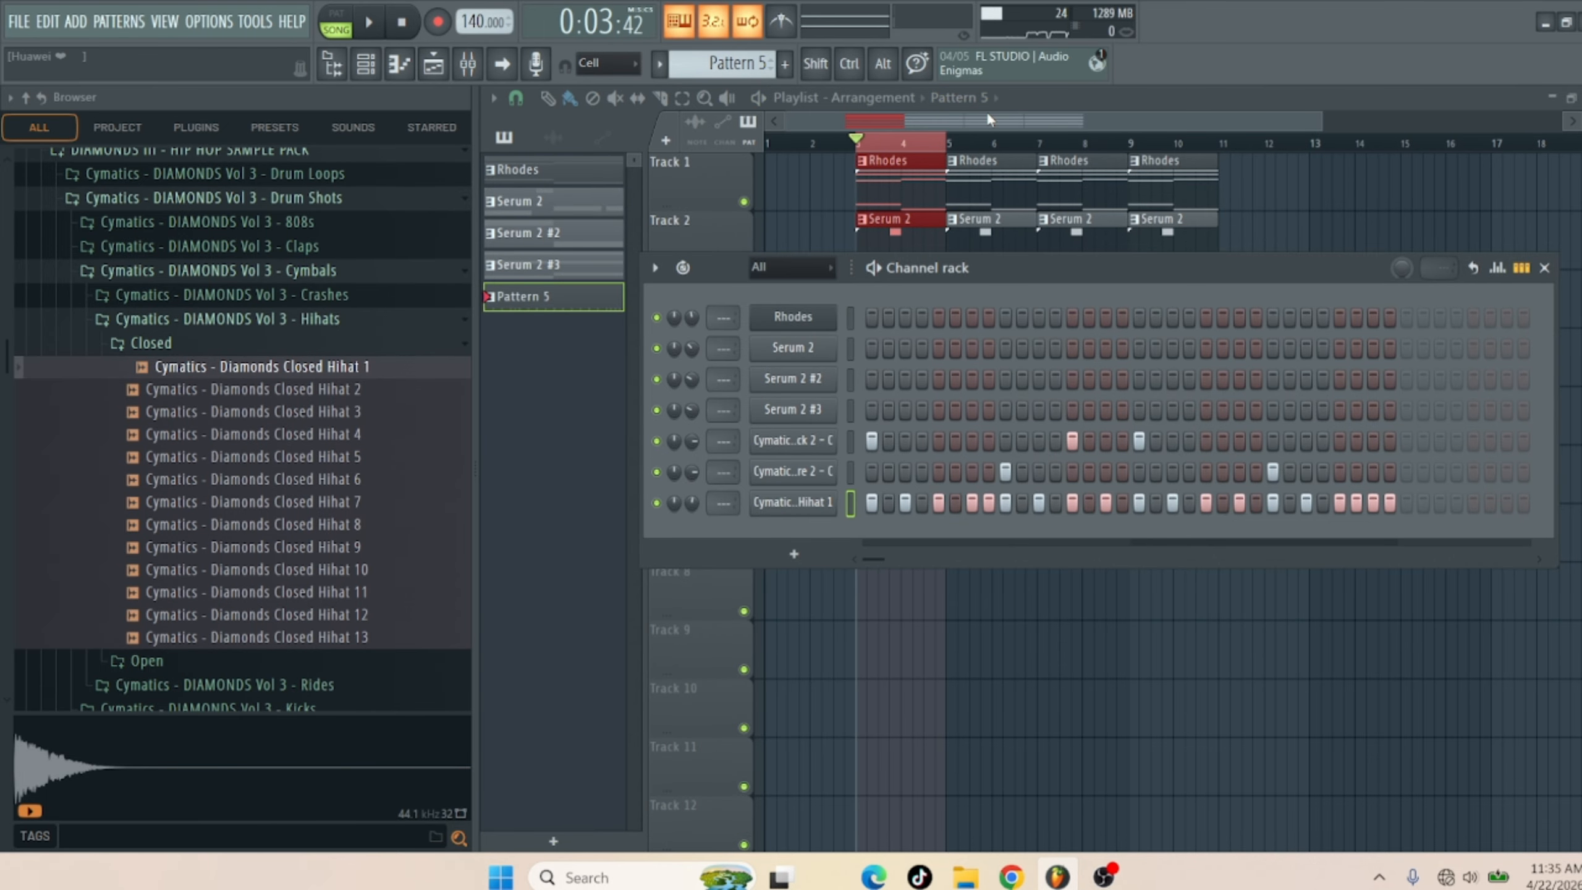
Open the Cymatics DIAMONDS Vol 3 808s folder and audition 808 samples 1, 2, 3, 5 and 7
key(F6)
click(366, 64)
click(189, 223)
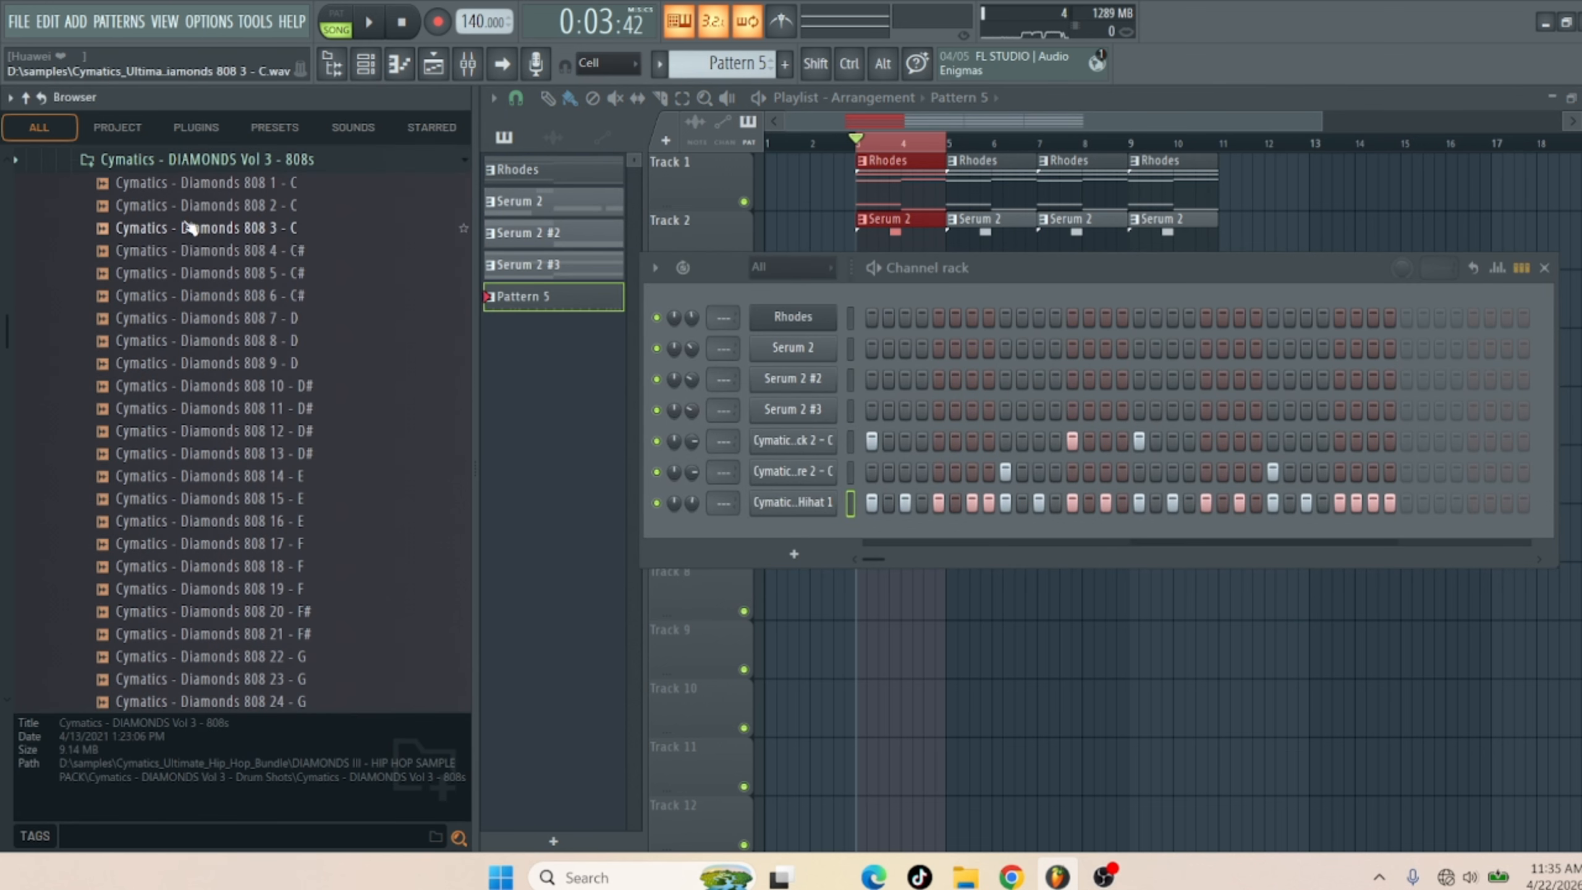
click(214, 188)
click(207, 207)
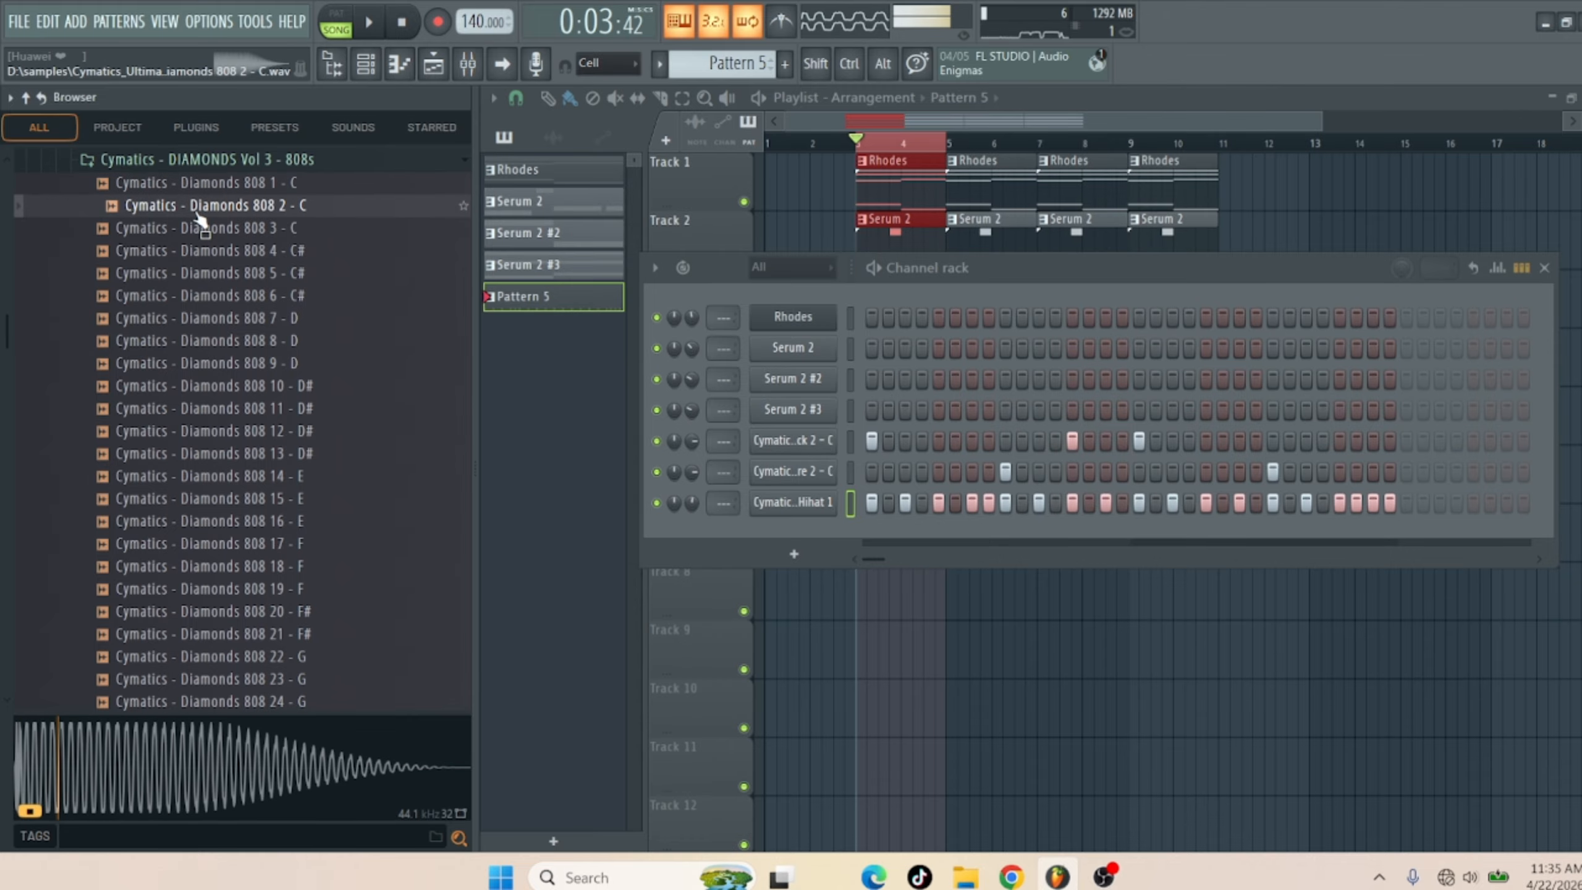
click(201, 228)
click(178, 274)
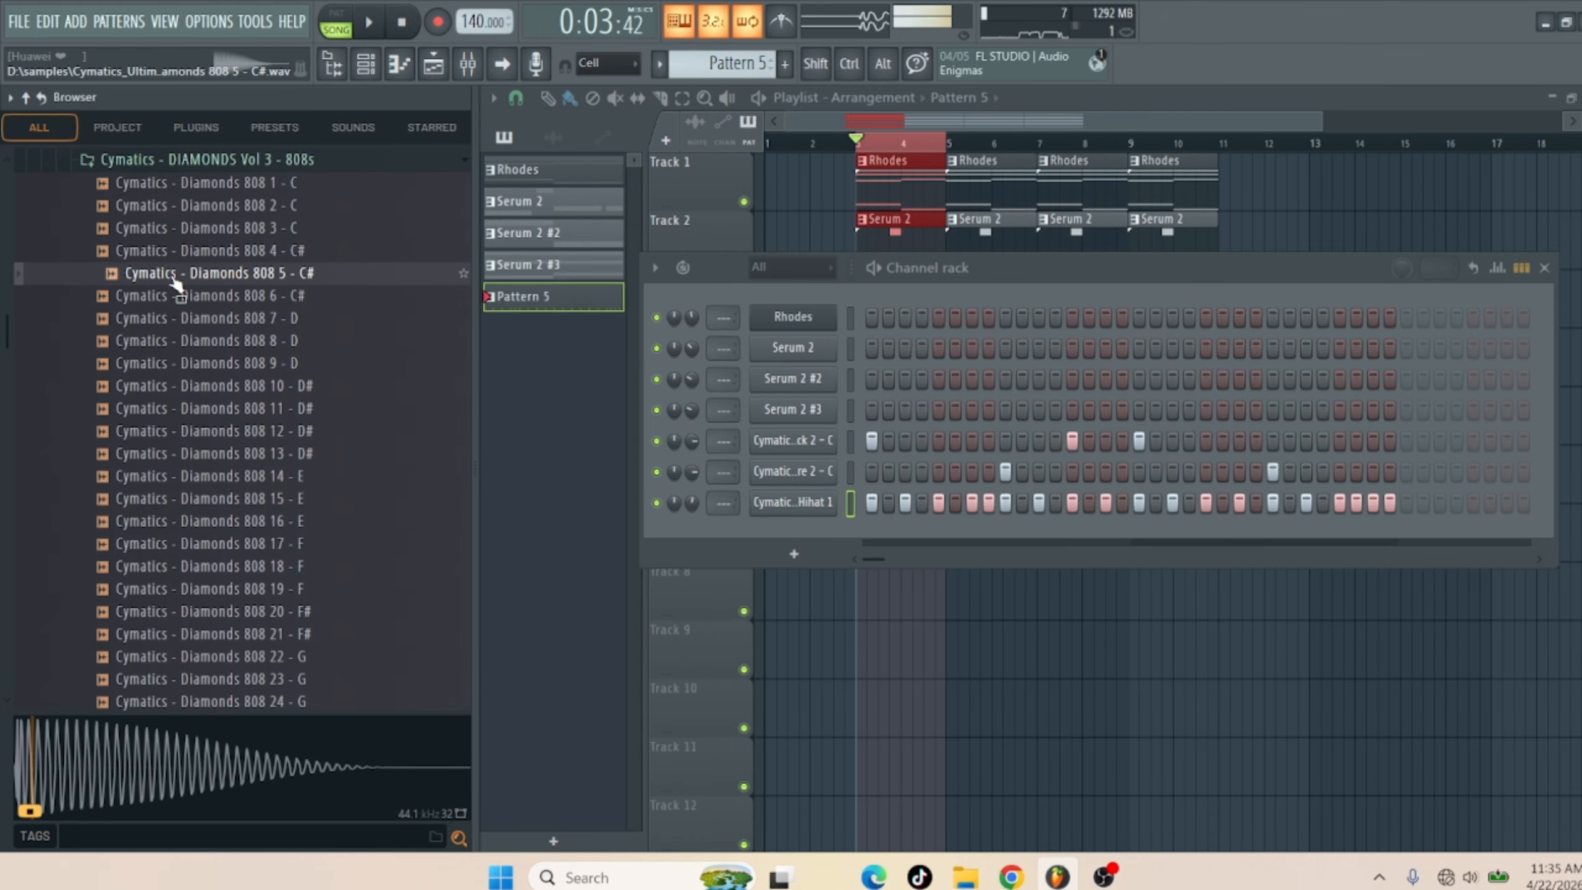
click(177, 319)
click(179, 187)
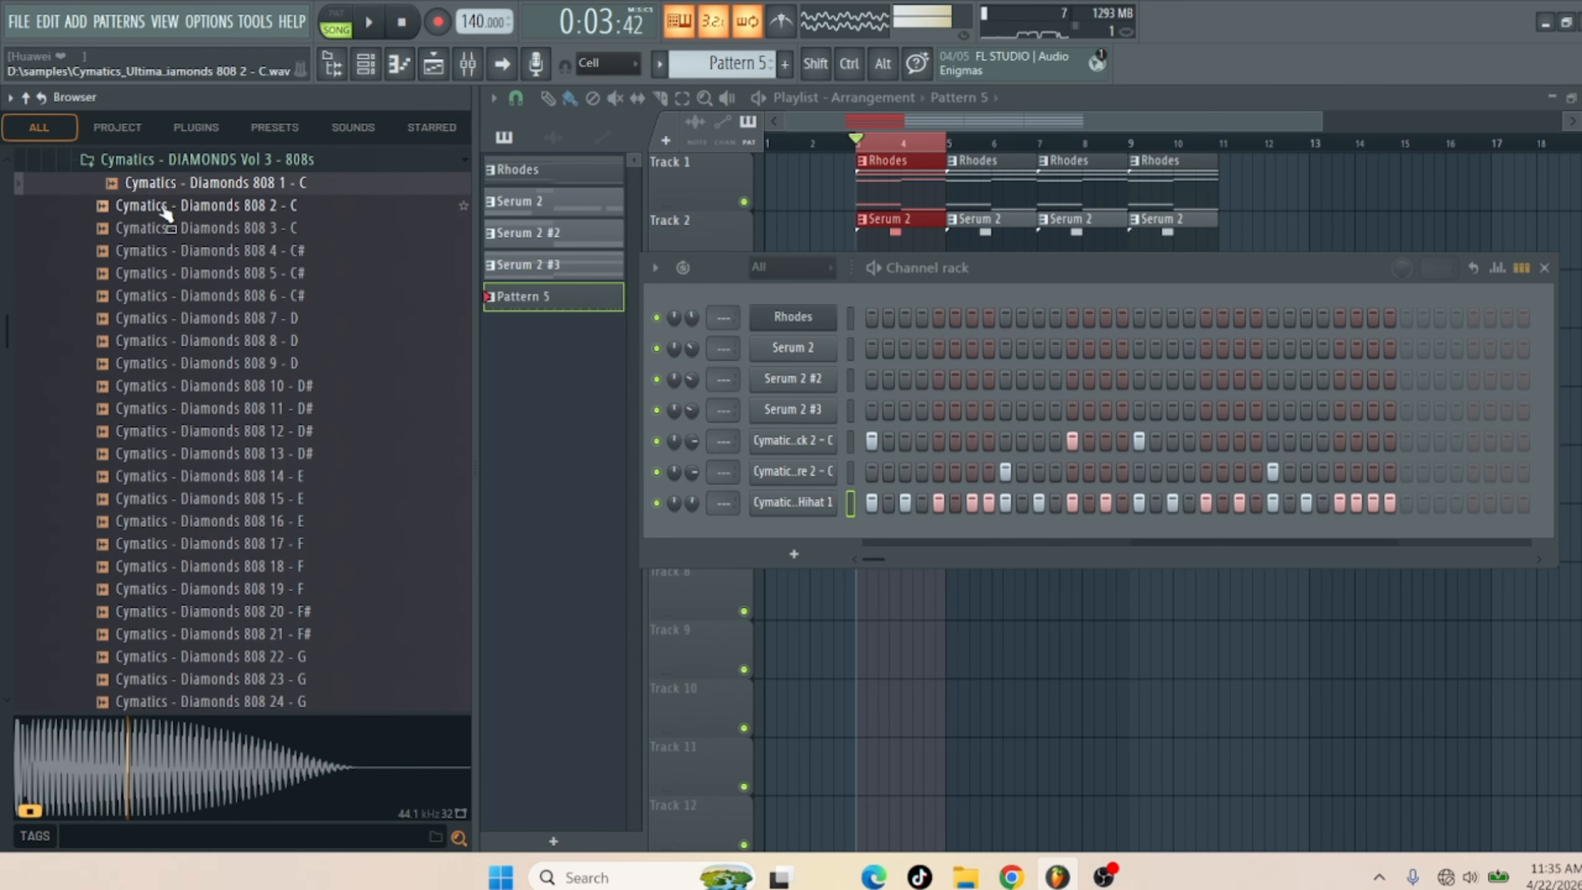
click(165, 208)
click(163, 180)
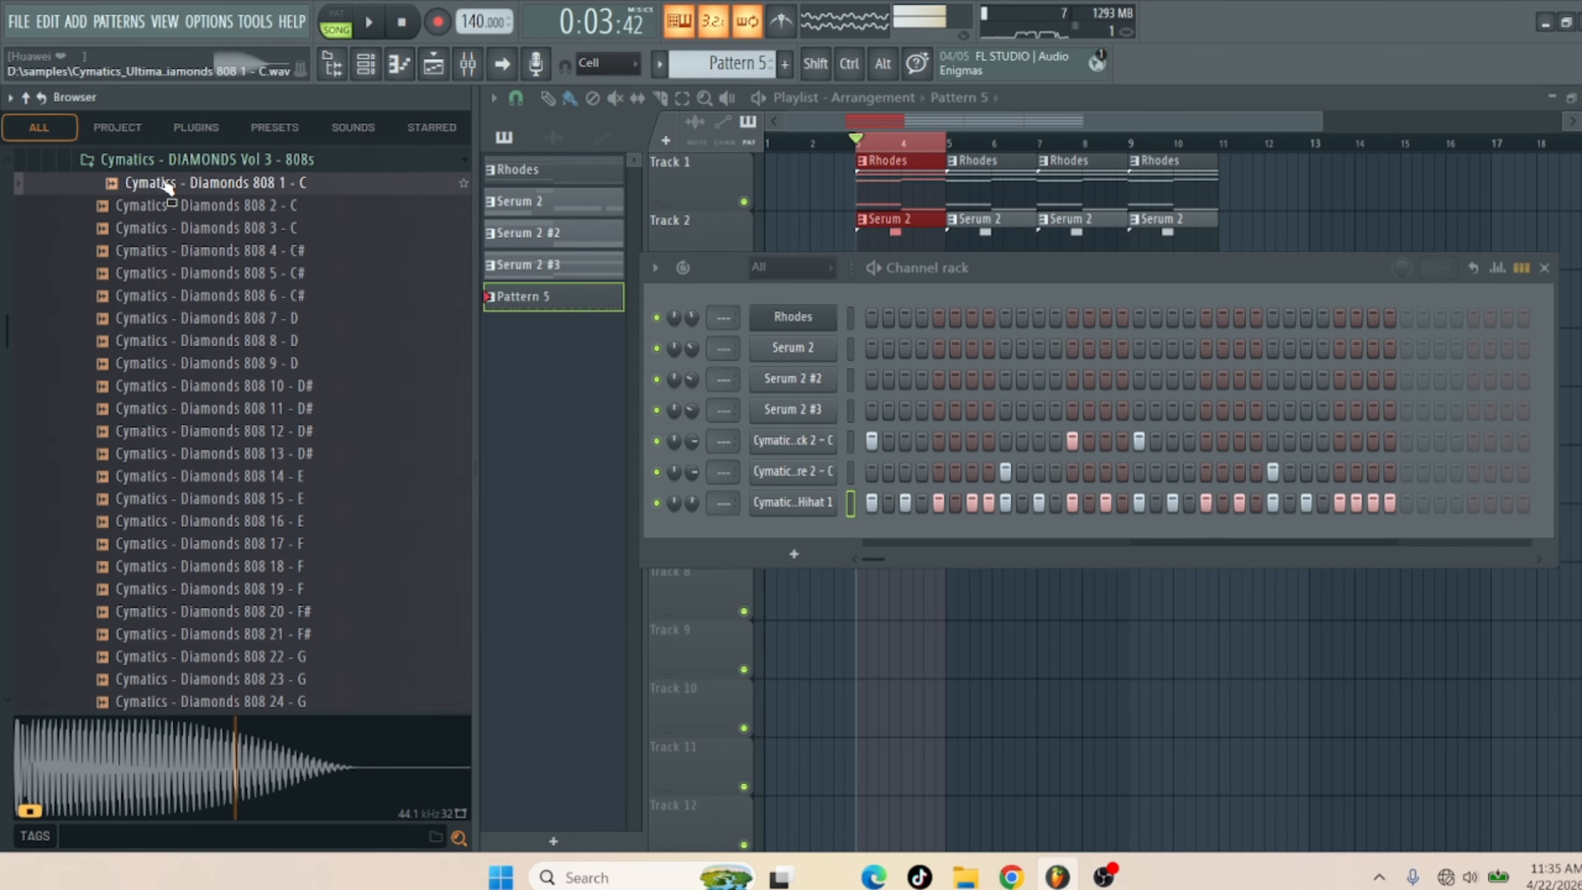
Add a FLEX instrument, load 808 Clean from the Mobile Tuned 808 Bass library, and uncover the channel rack
click(72, 22)
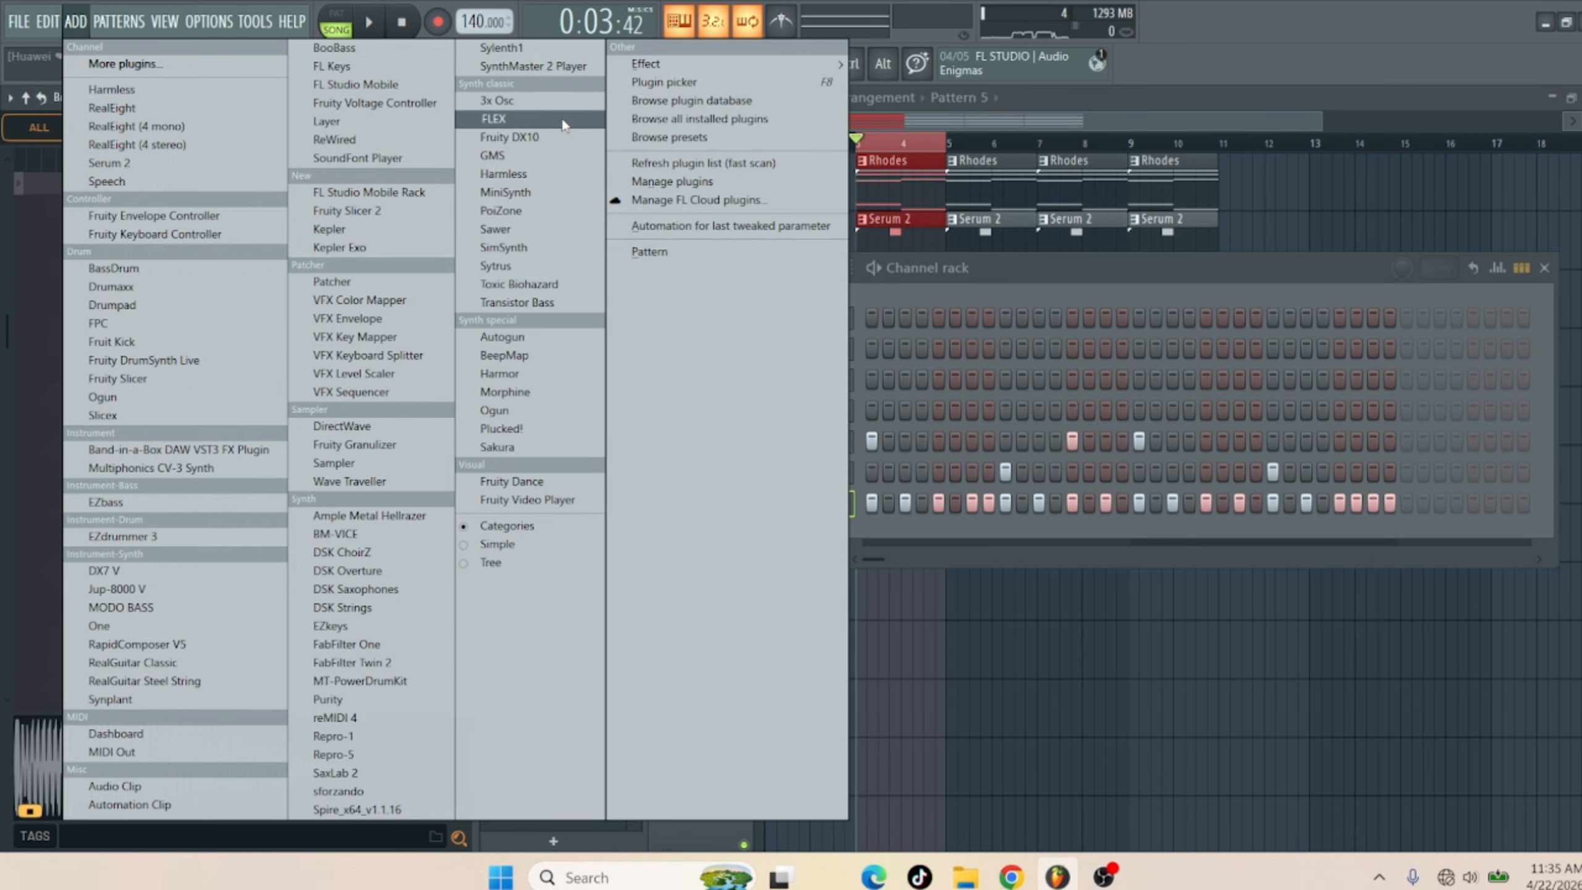
click(563, 122)
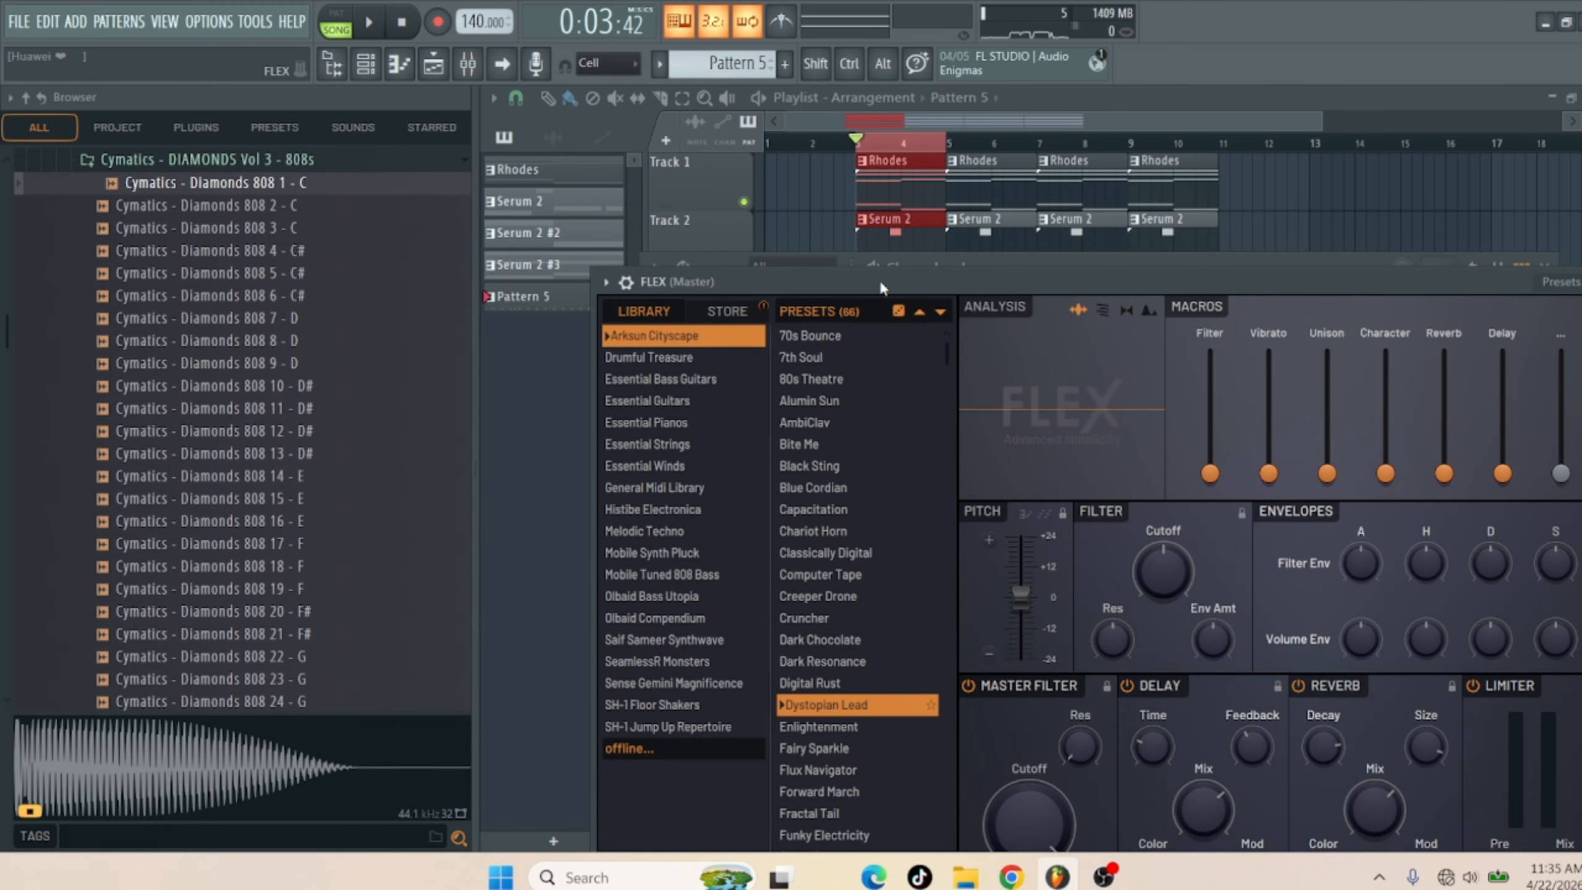
drag(880, 279, 878, 206)
click(673, 502)
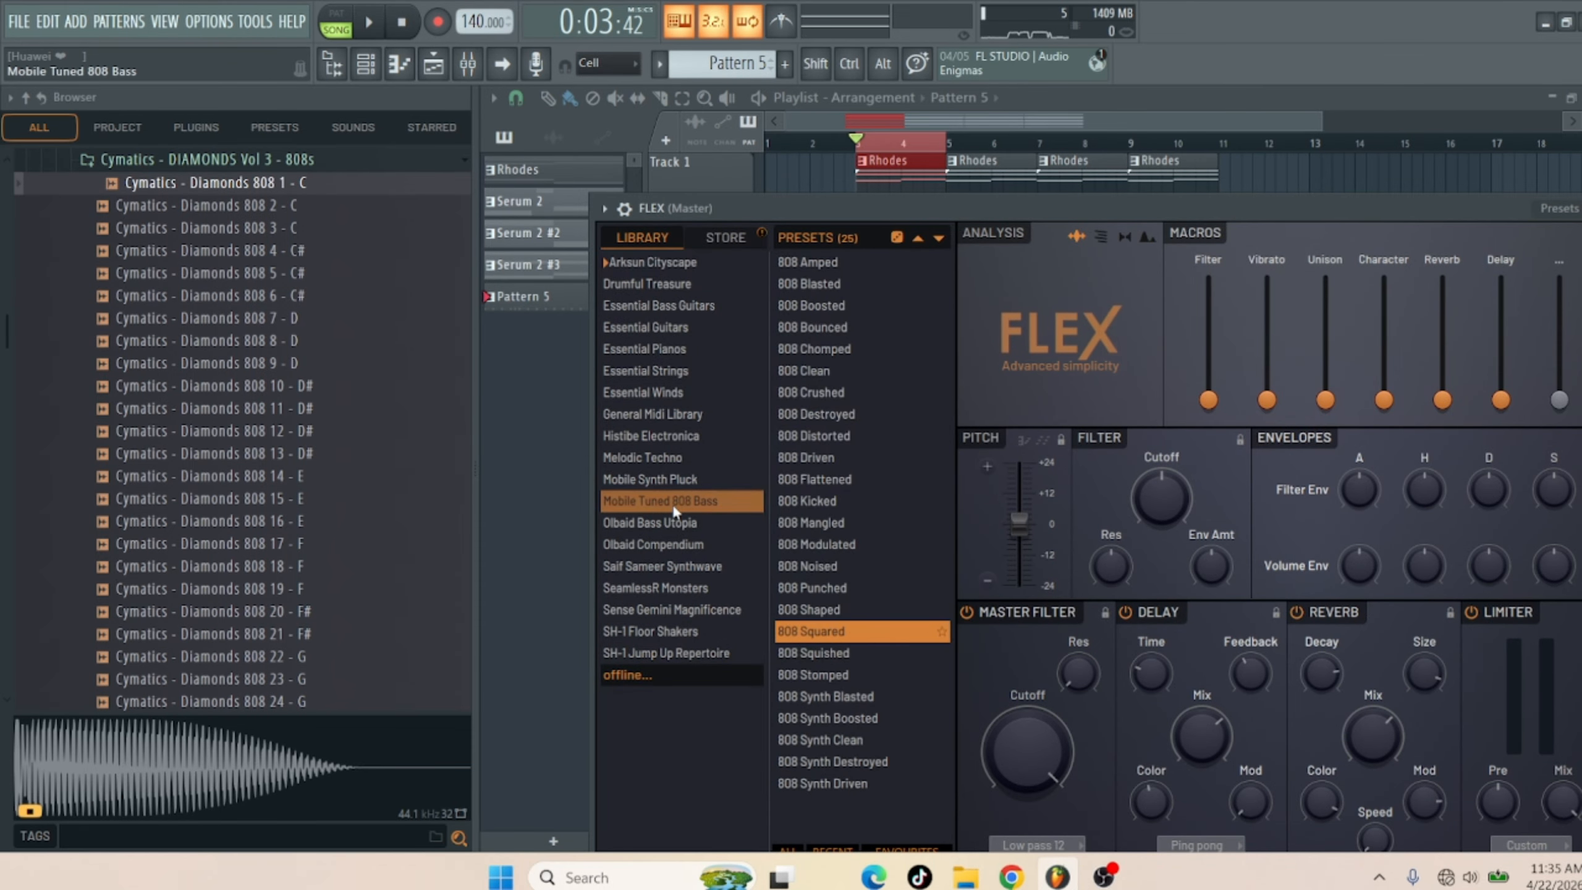
click(816, 439)
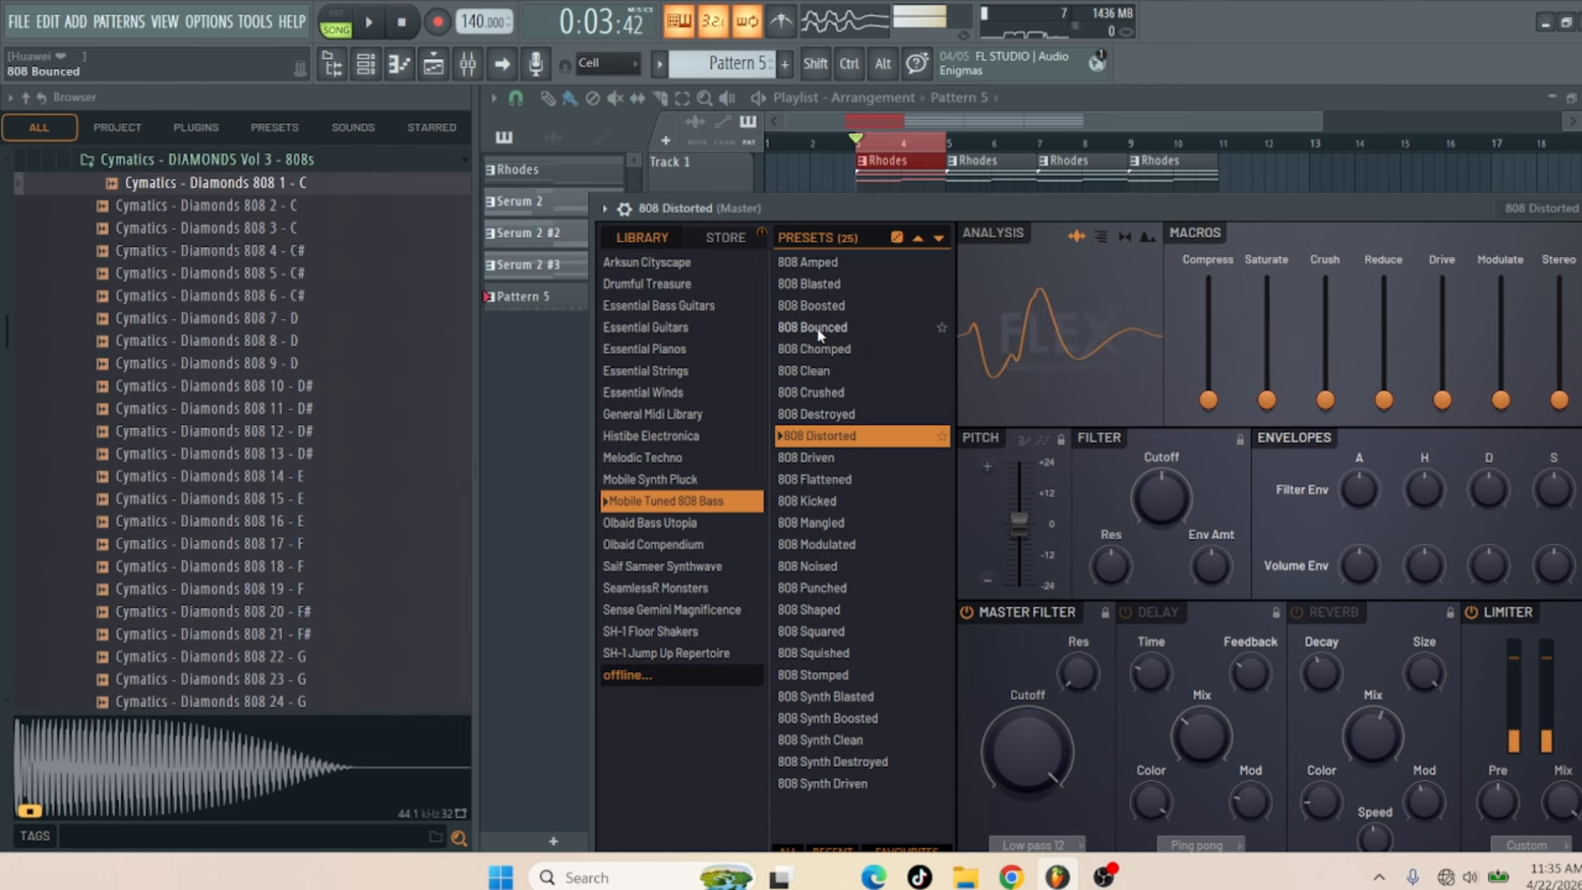
click(884, 370)
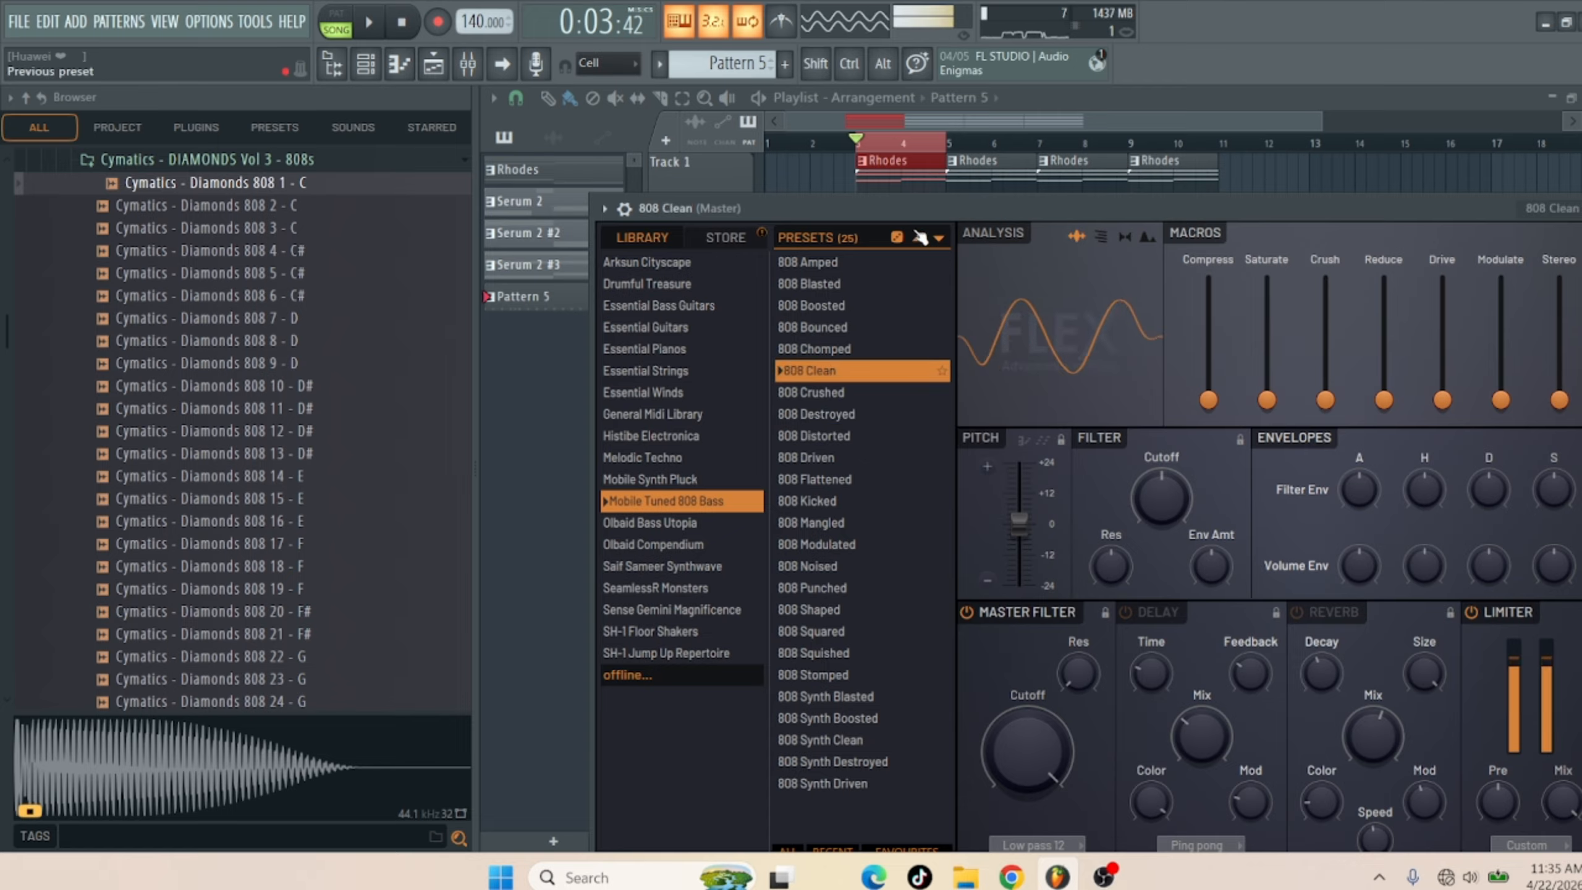
drag(969, 209, 843, 728)
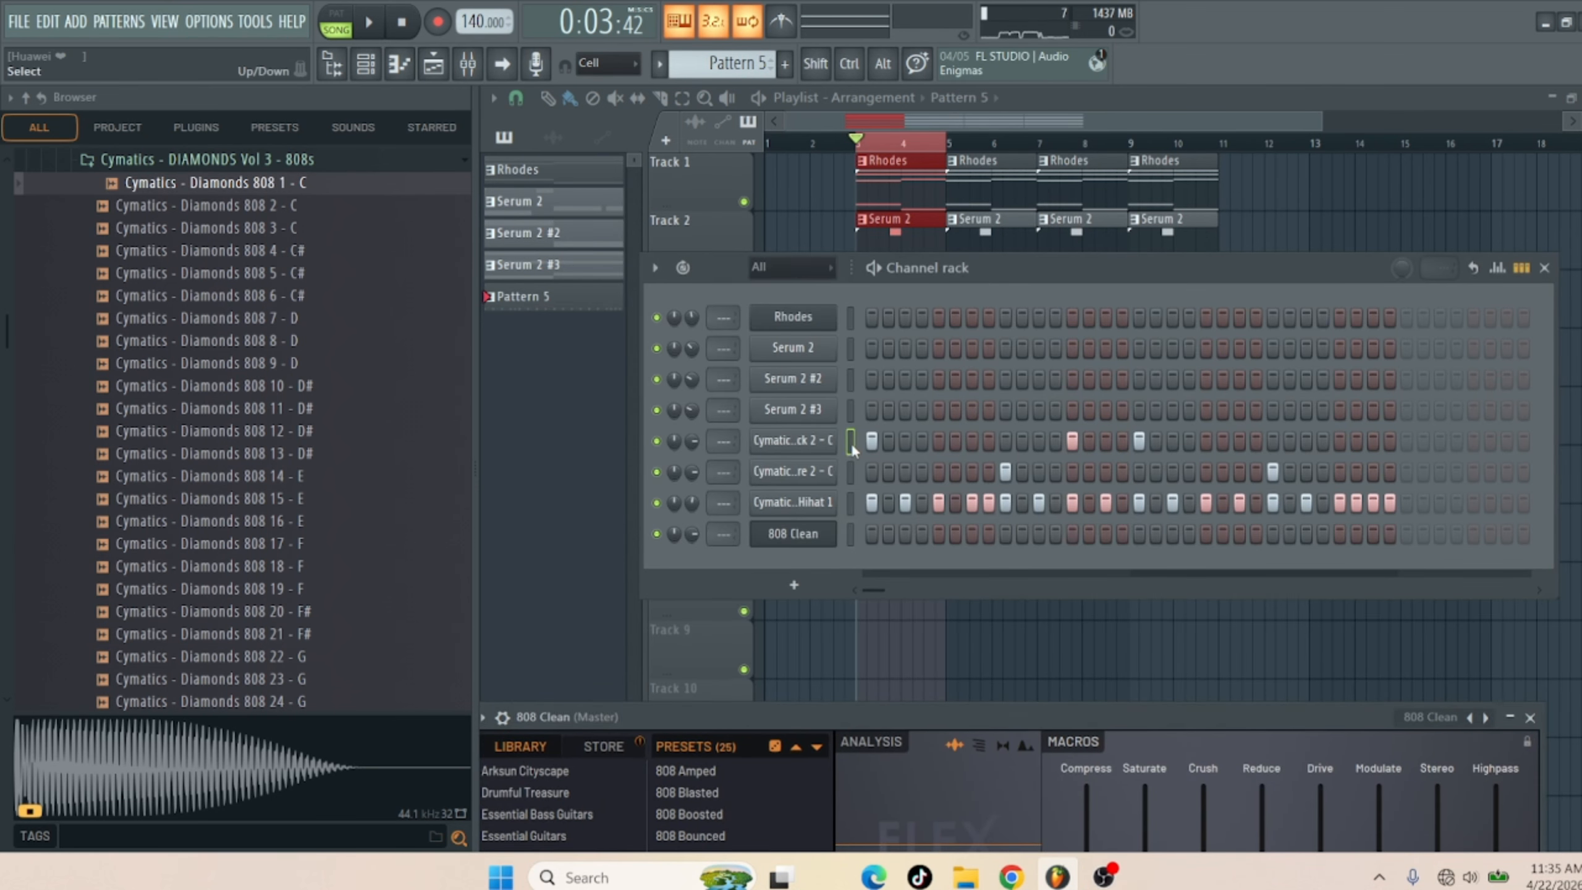
Copy the kick channel's steps and paste them into the 808 Clean channel in a new Pattern 6
key(ctrl)
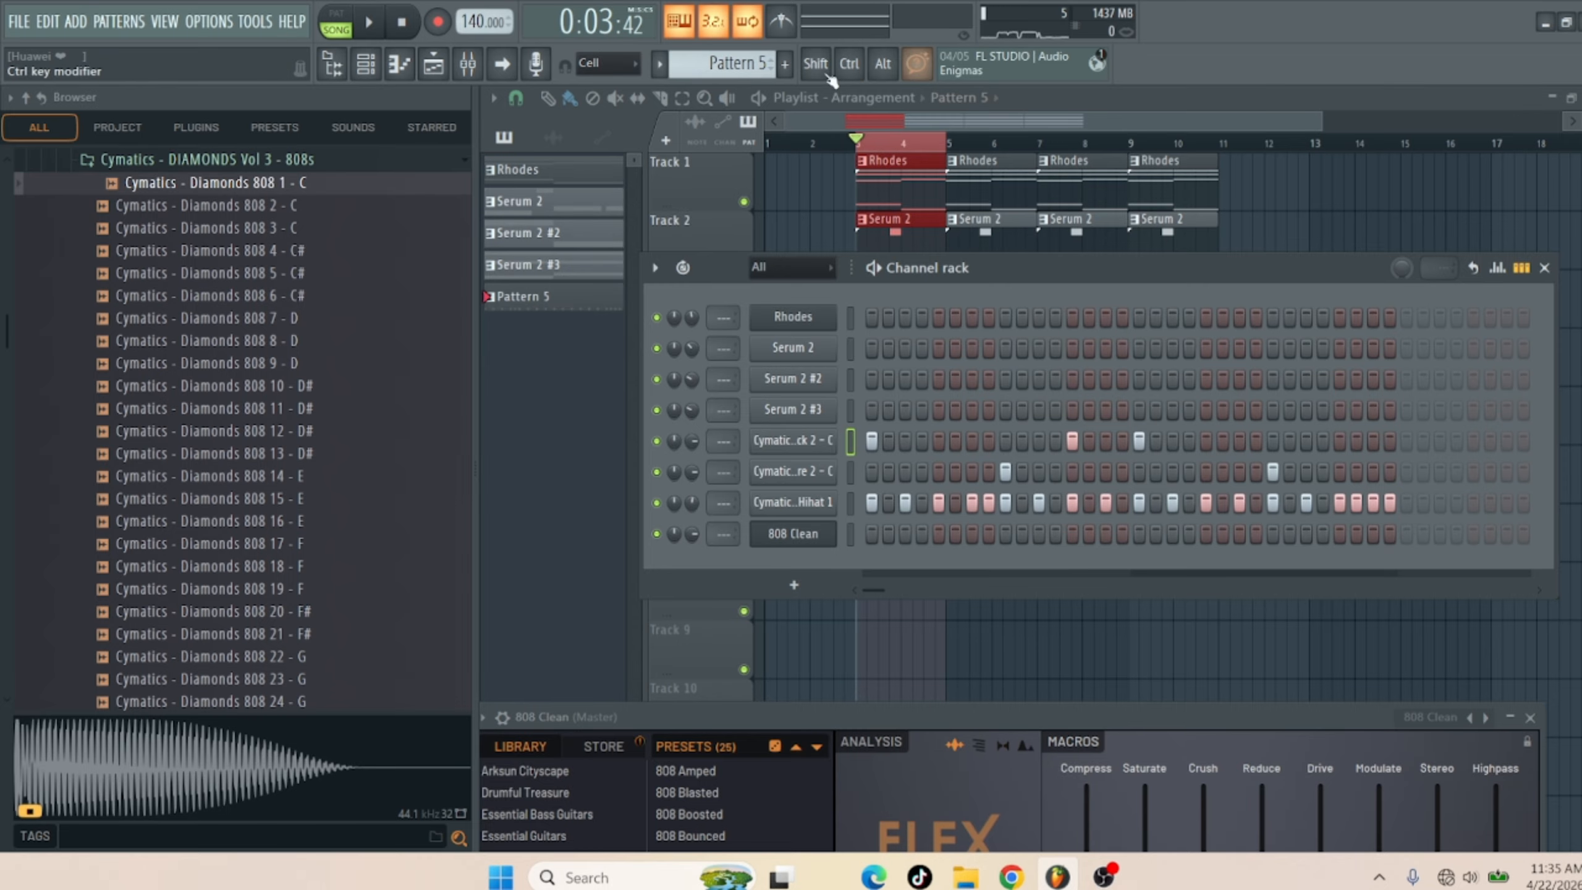
drag(733, 63, 734, 55)
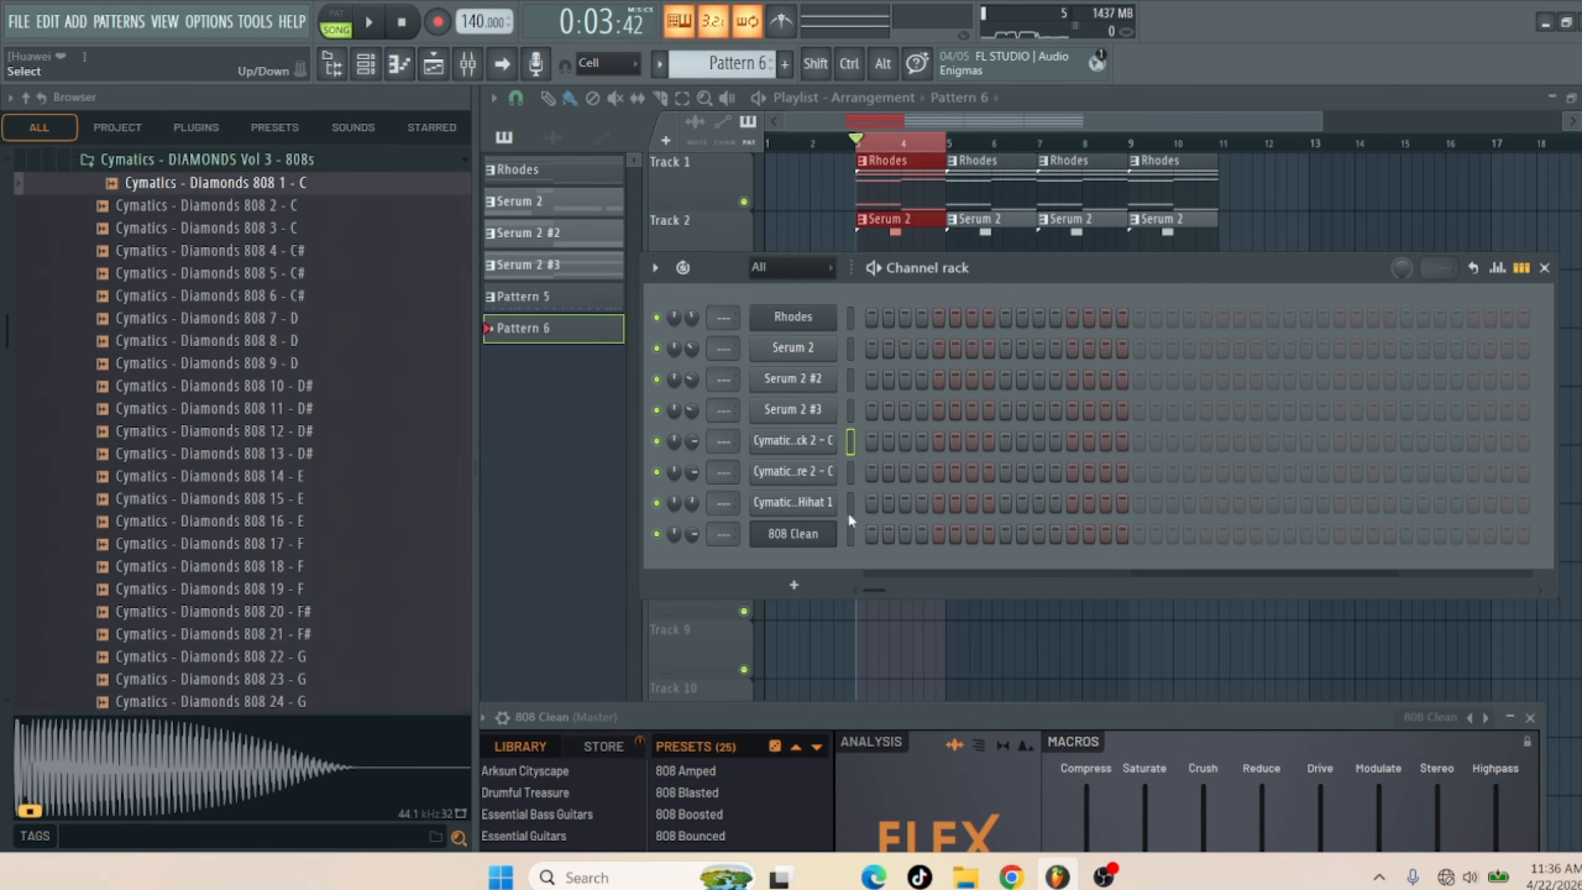
click(851, 537)
key(ctrl+v)
Transpose all 808 Clean notes to A4 in the piano roll and move the note at bar 2 lower
right_click(789, 546)
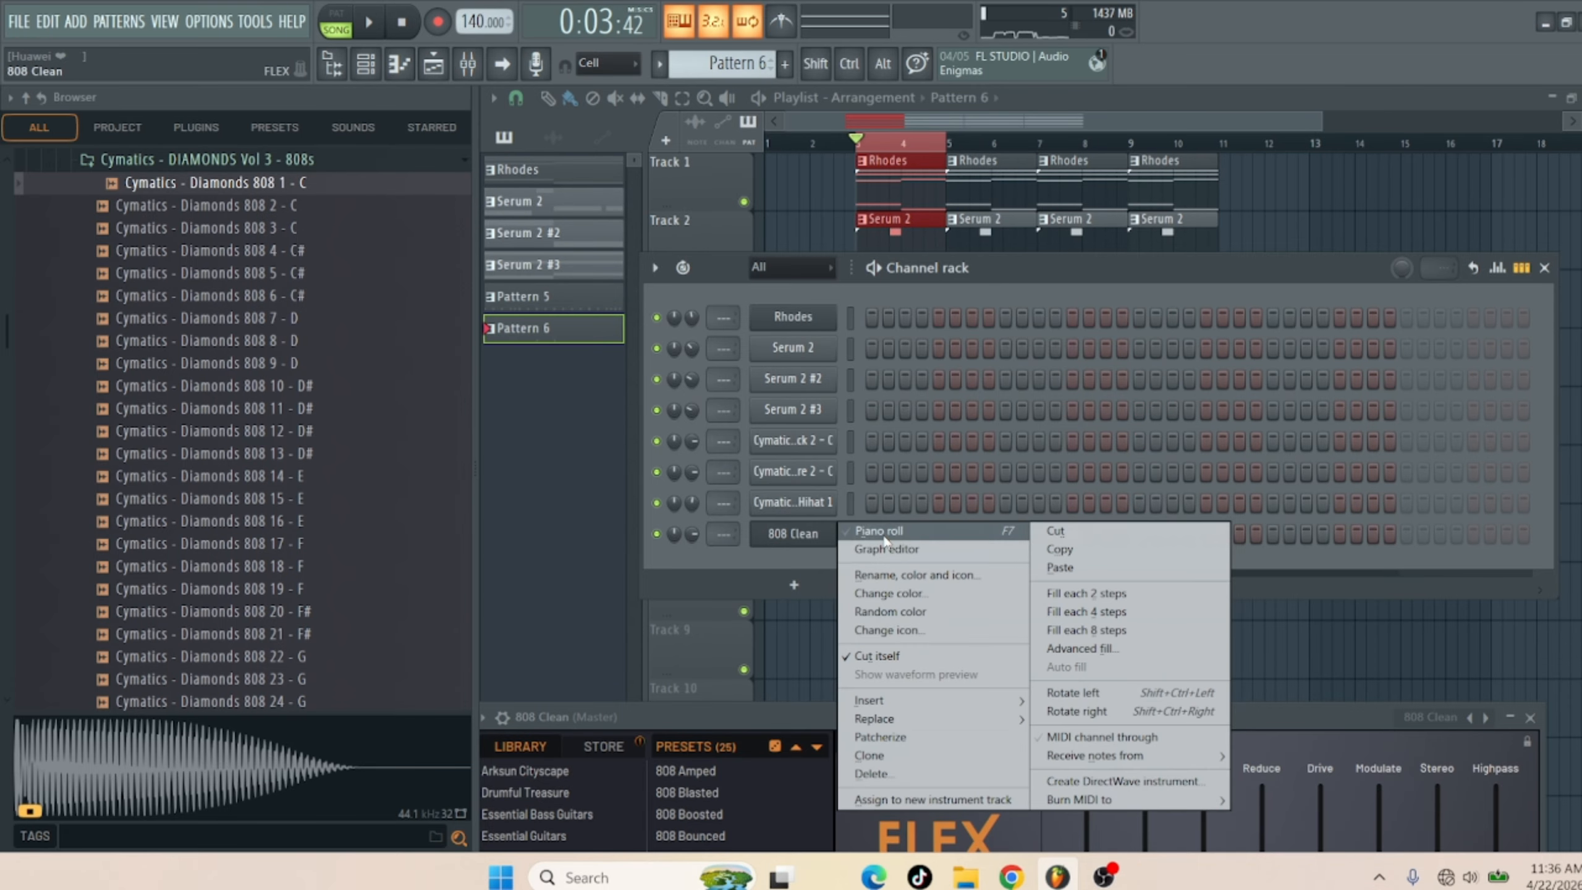
click(866, 532)
key(ctrl+a)
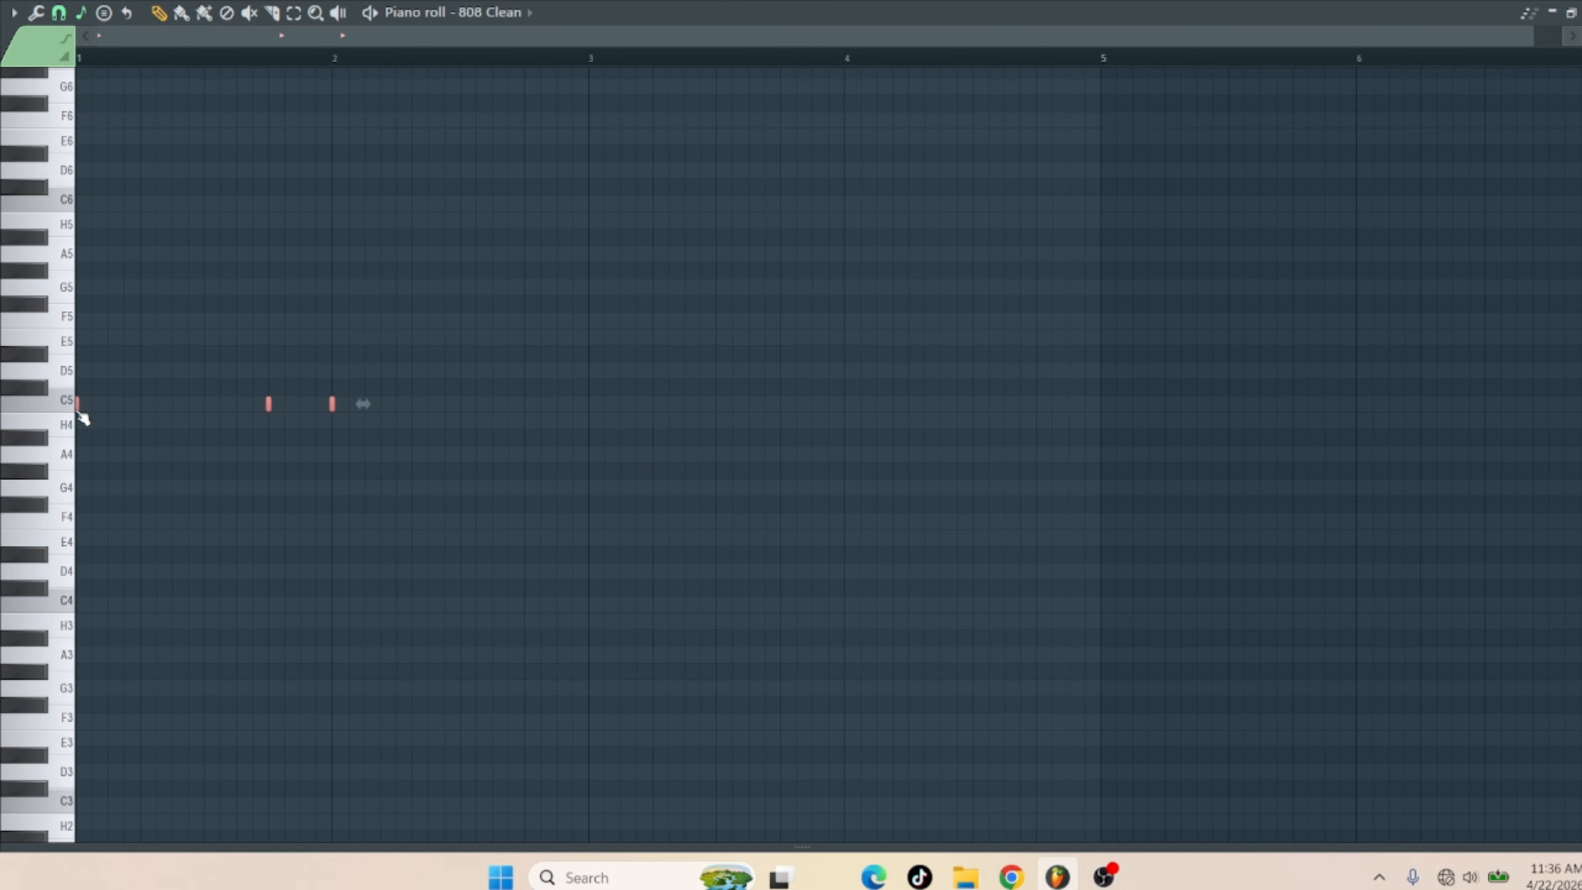
key(ctrl+Return)
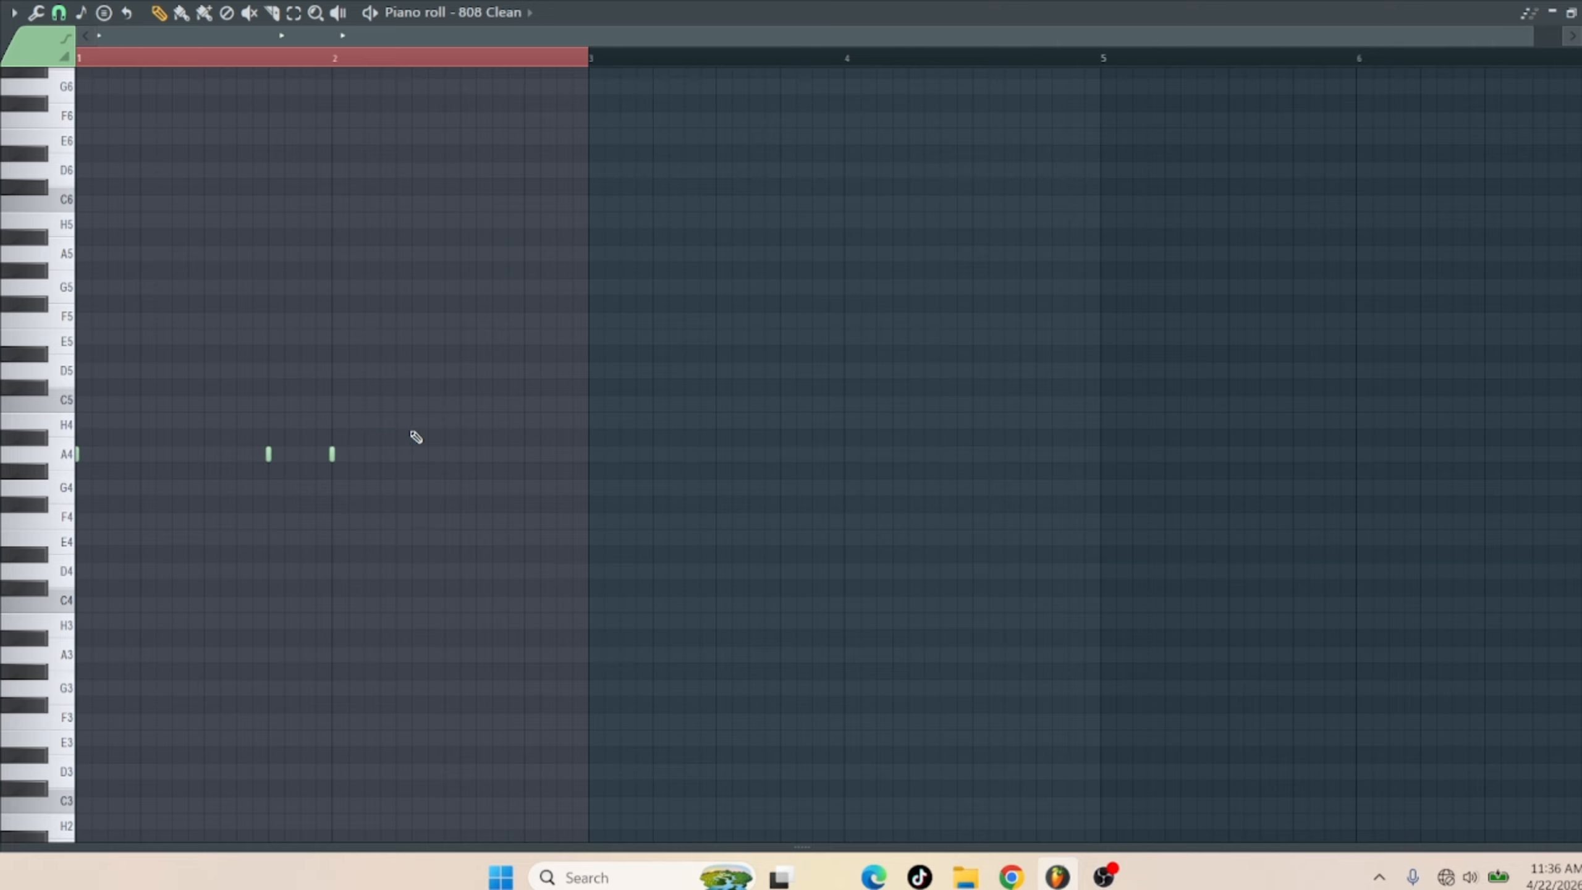
drag(325, 488, 326, 489)
click(1571, 12)
Place Pattern 6 clips on Track 6 at bars 3, 5, 7 and 9 and play the arrangement
key(F6)
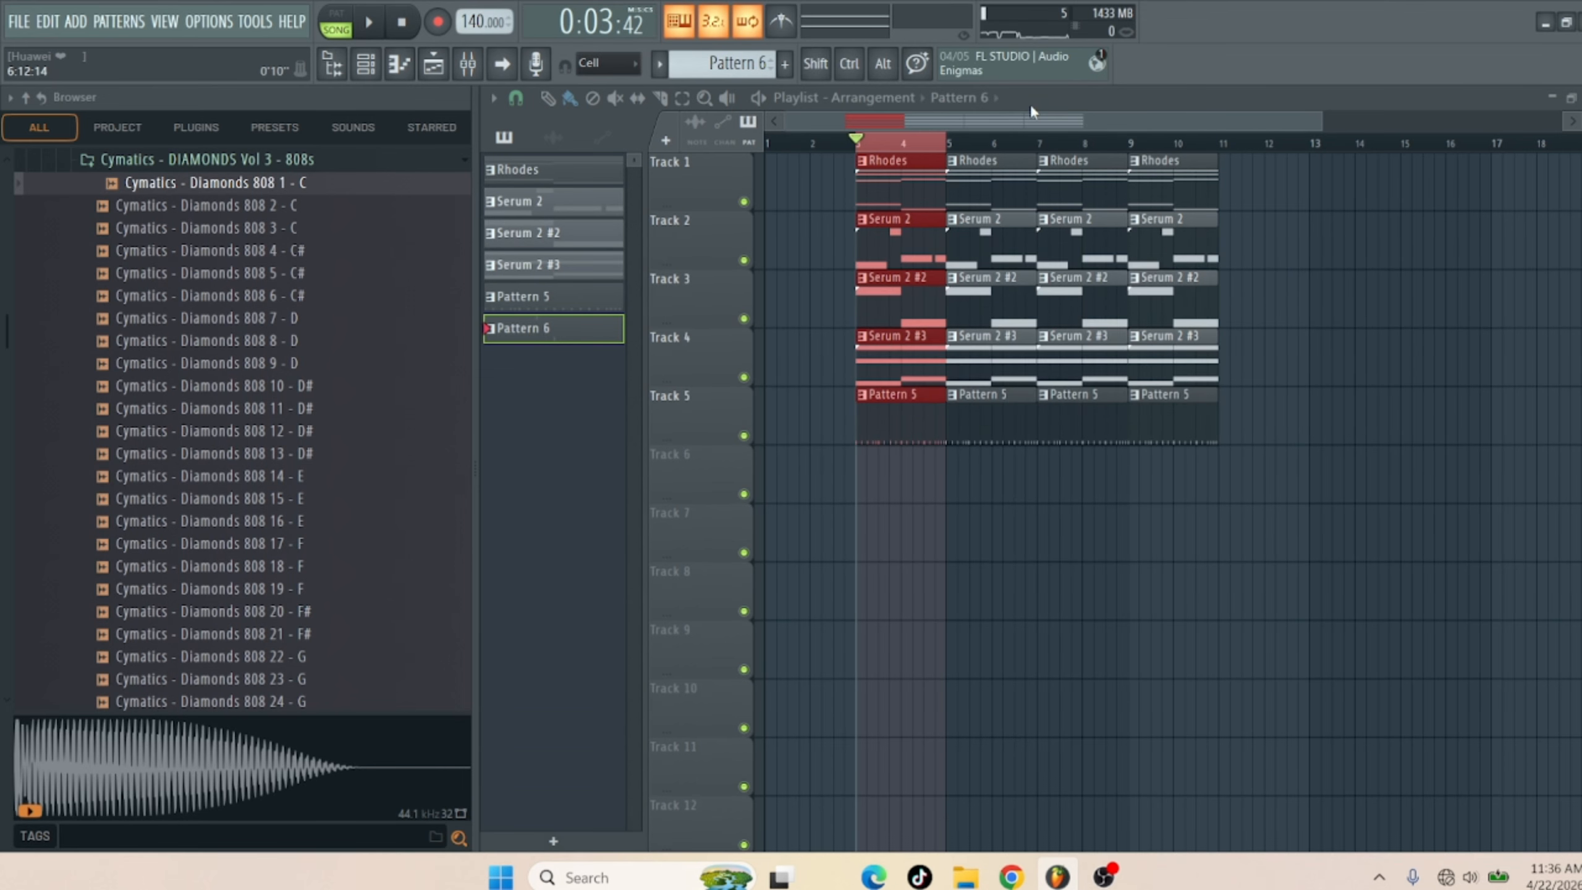
drag(866, 499, 1165, 504)
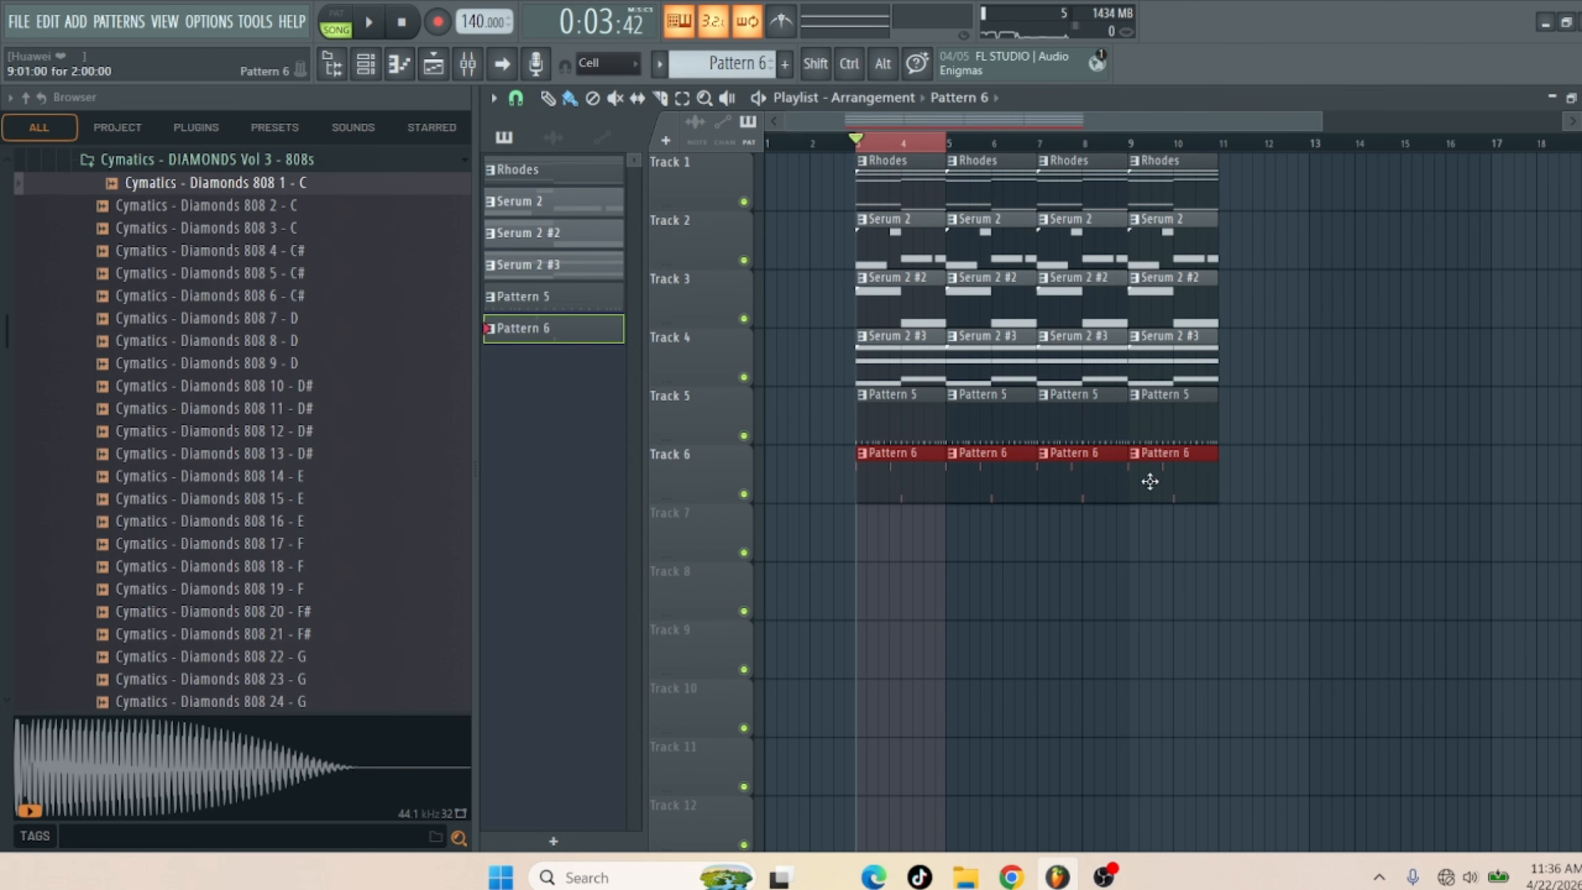
key(space)
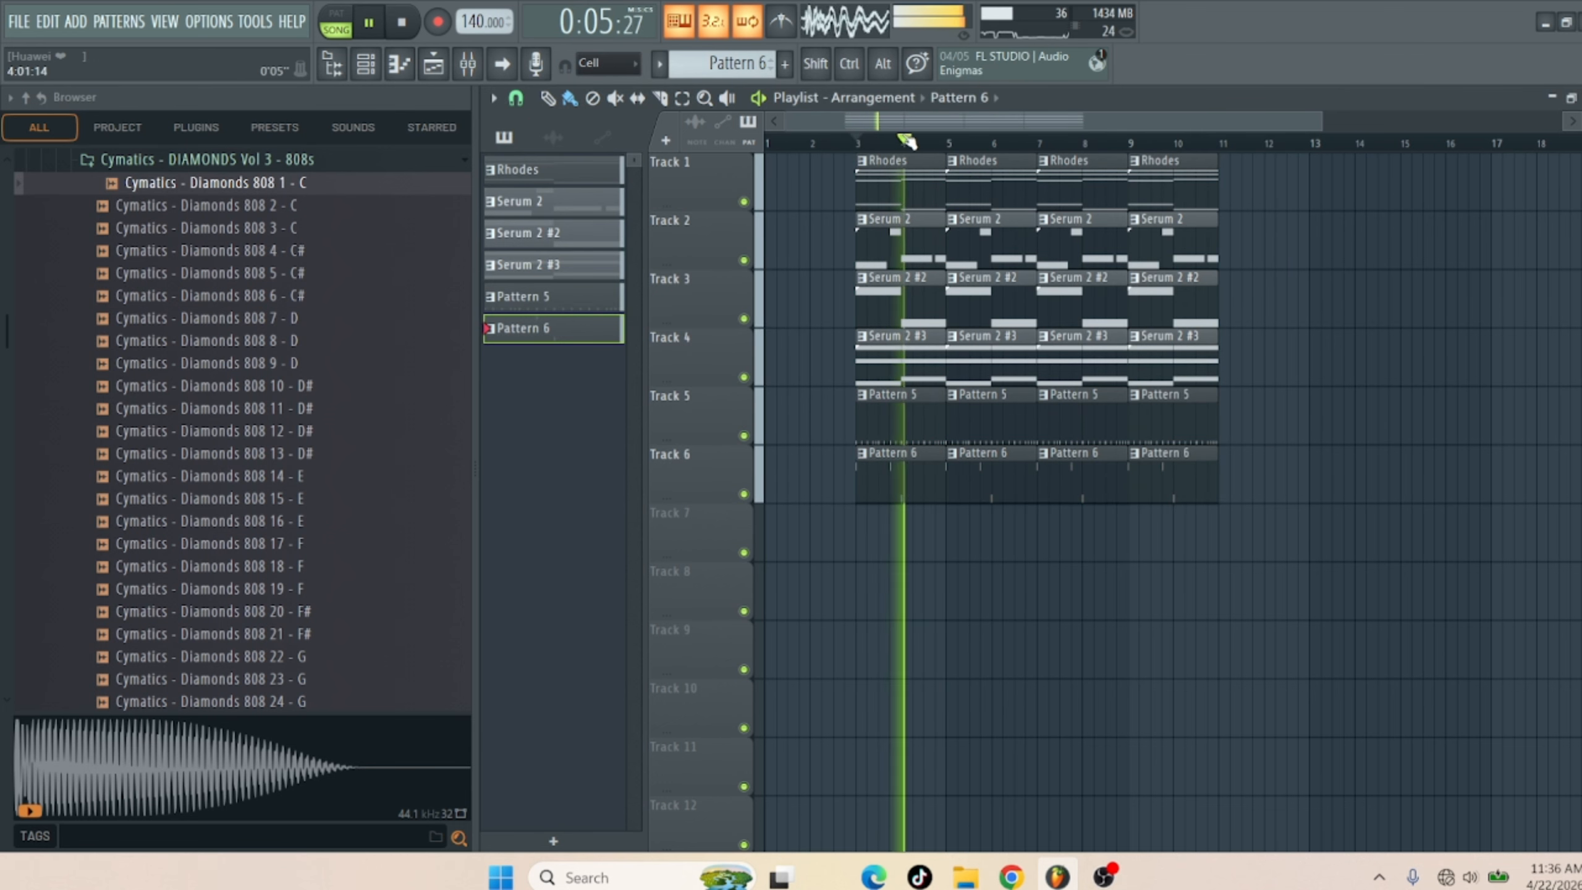
Select the channels from Serum 2 through 808 Clean and route them to consecutive mixer tracks starting at Insert 1
key(F6)
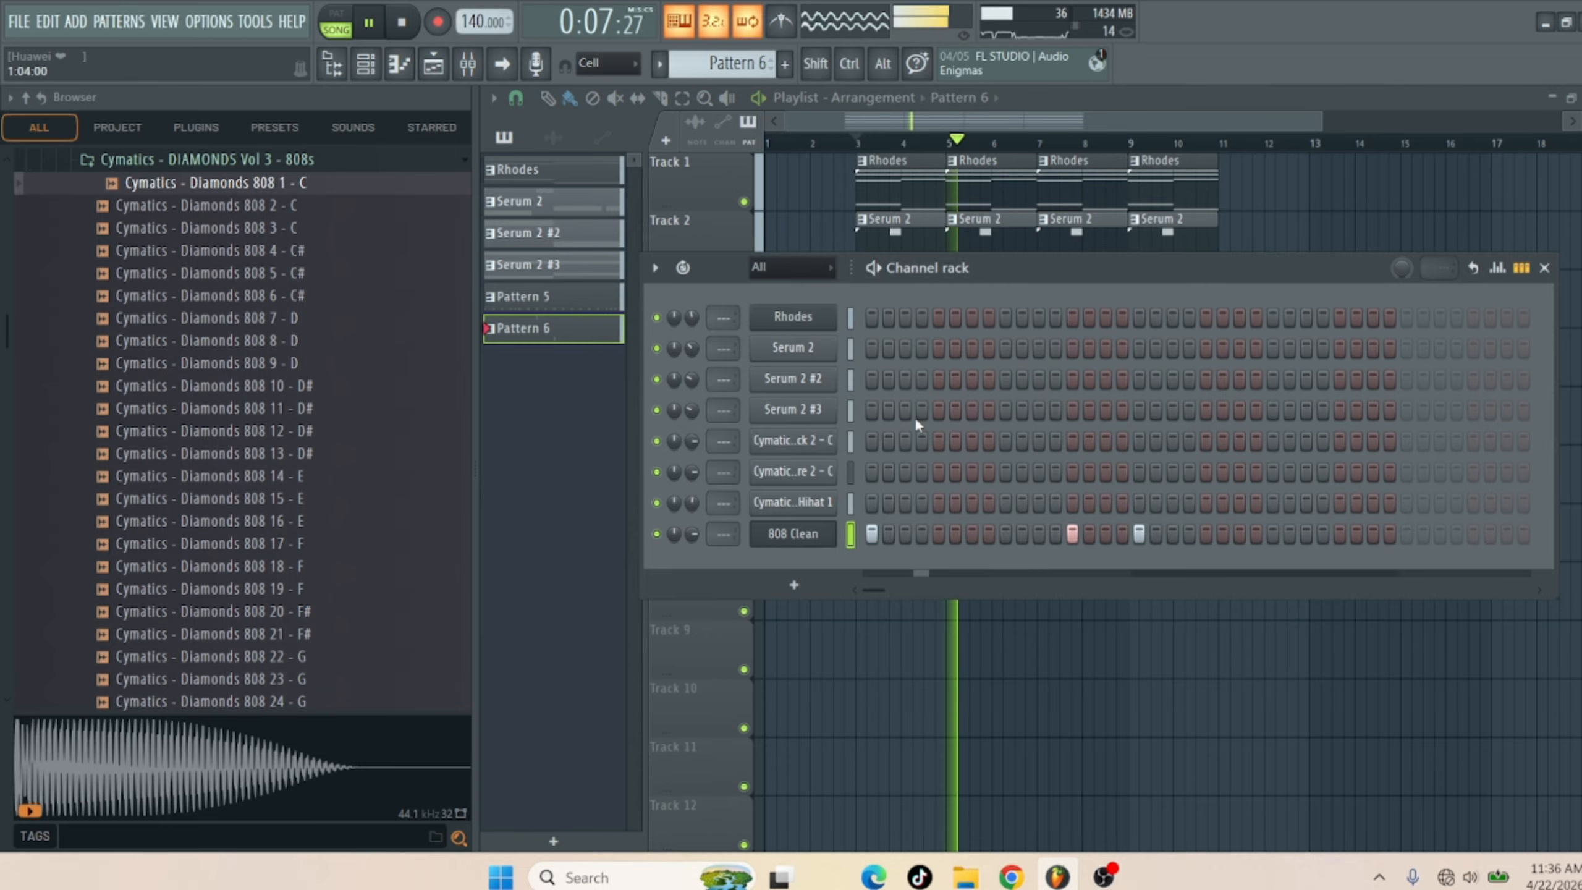
key(space)
click(852, 352)
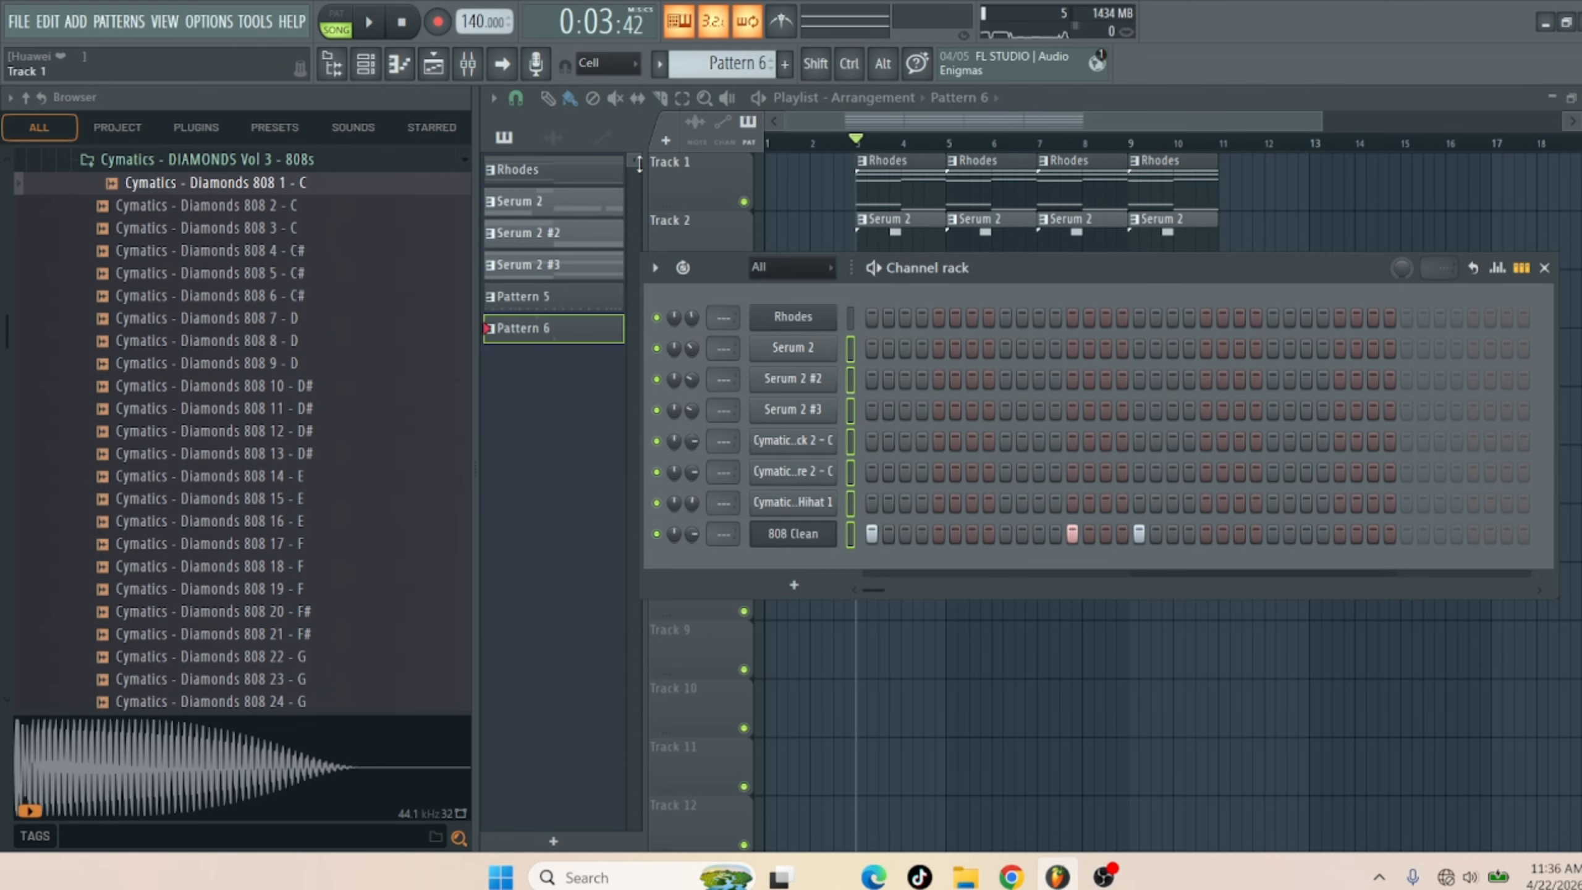
click(469, 65)
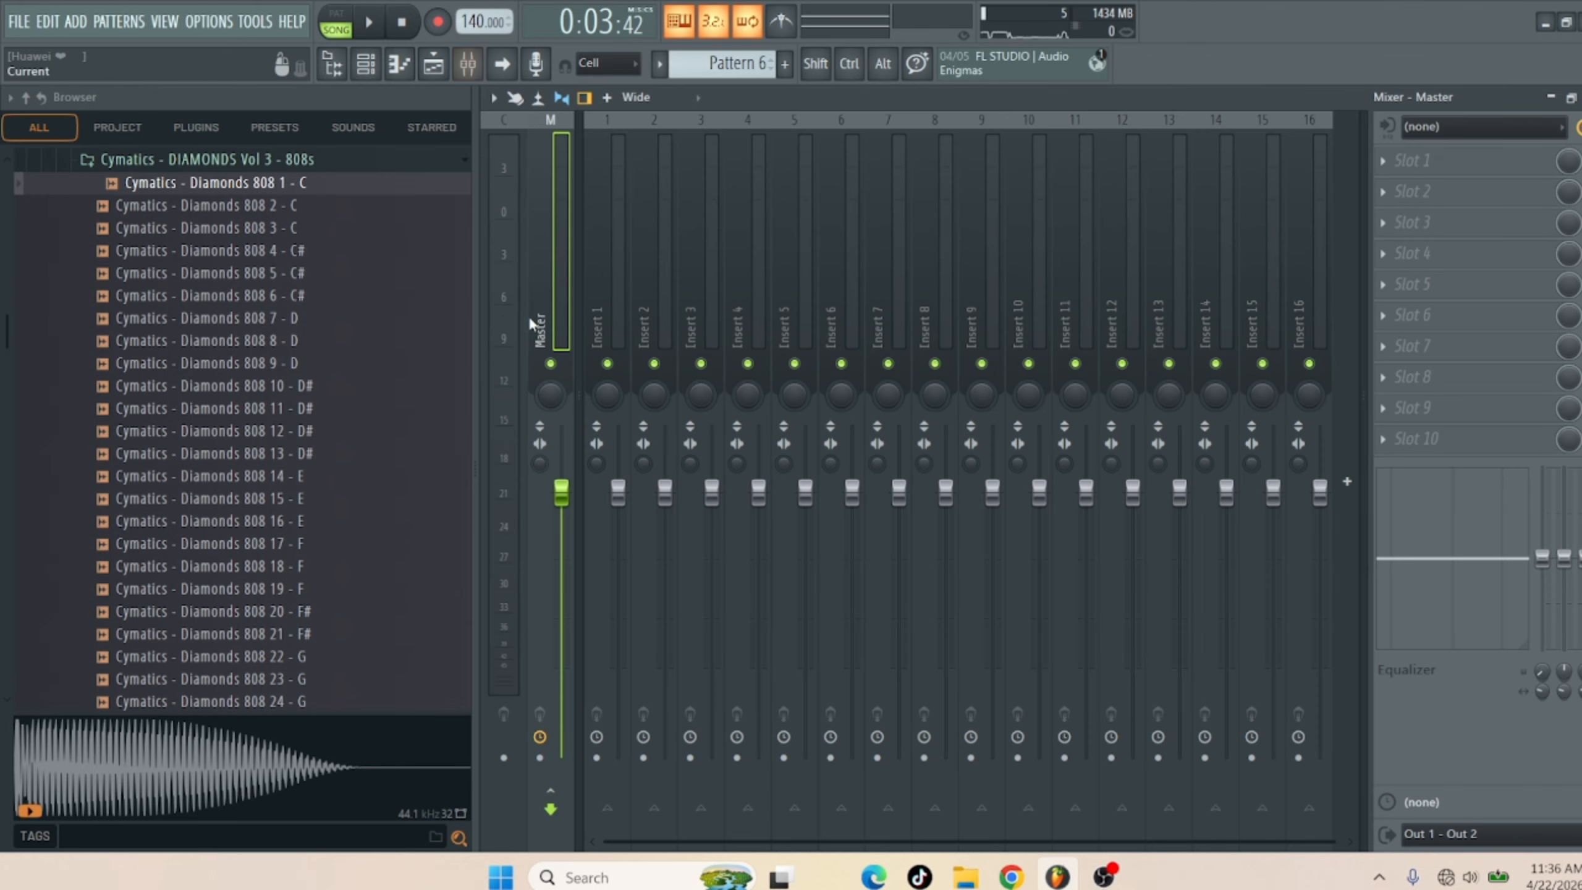
right_click(595, 301)
mouse_move(741, 368)
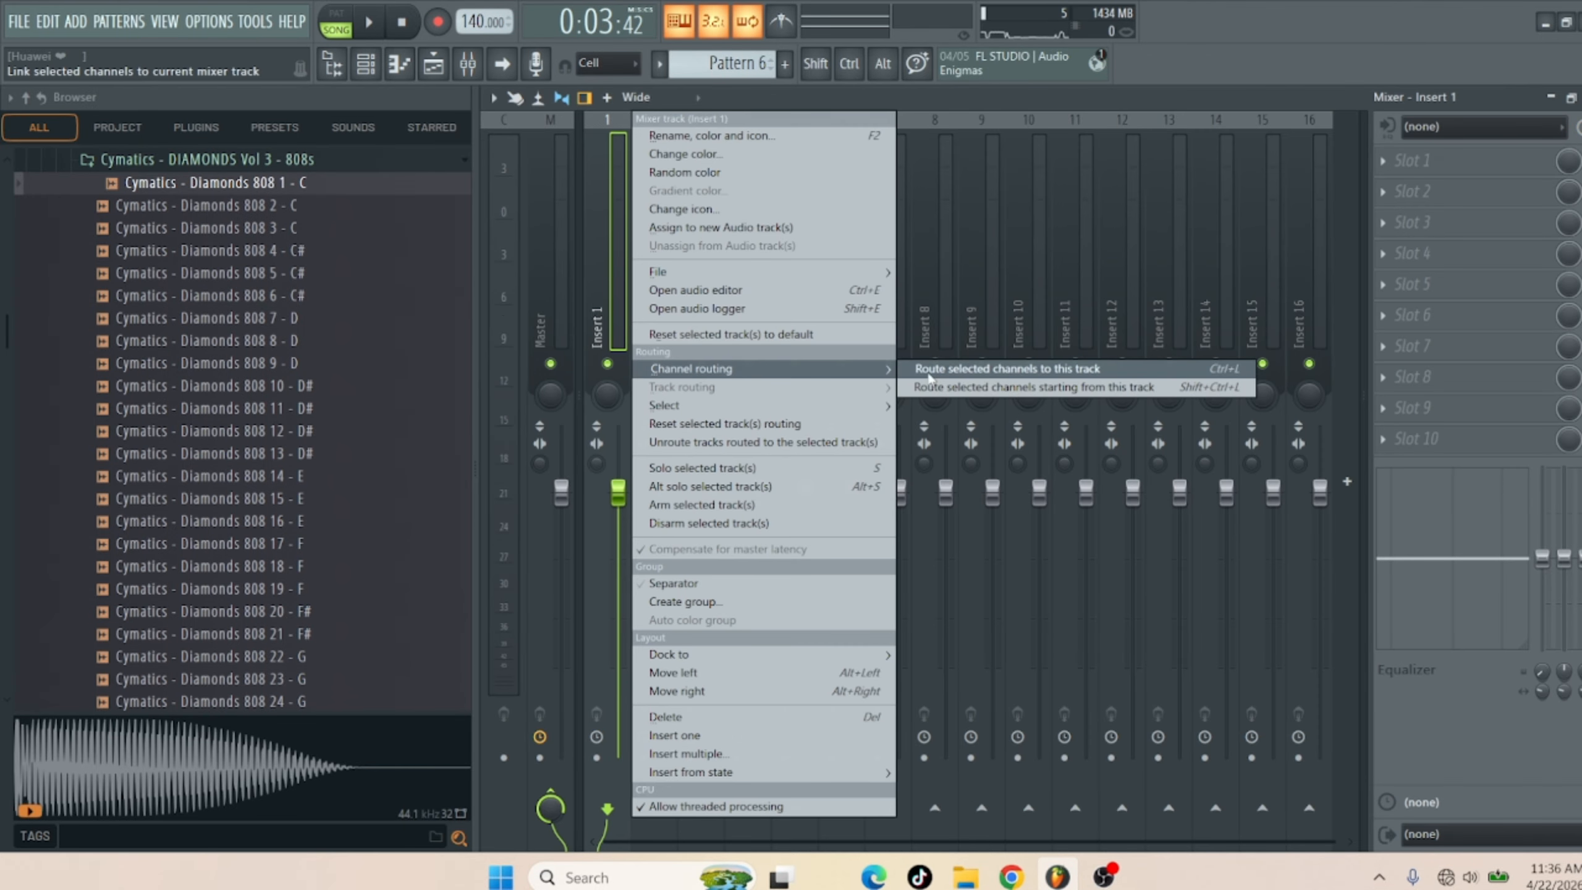
click(931, 387)
Lower the mixer volume of Serum 2 #3 to about 67% and Serum 2 to about 86% during playback
key(space)
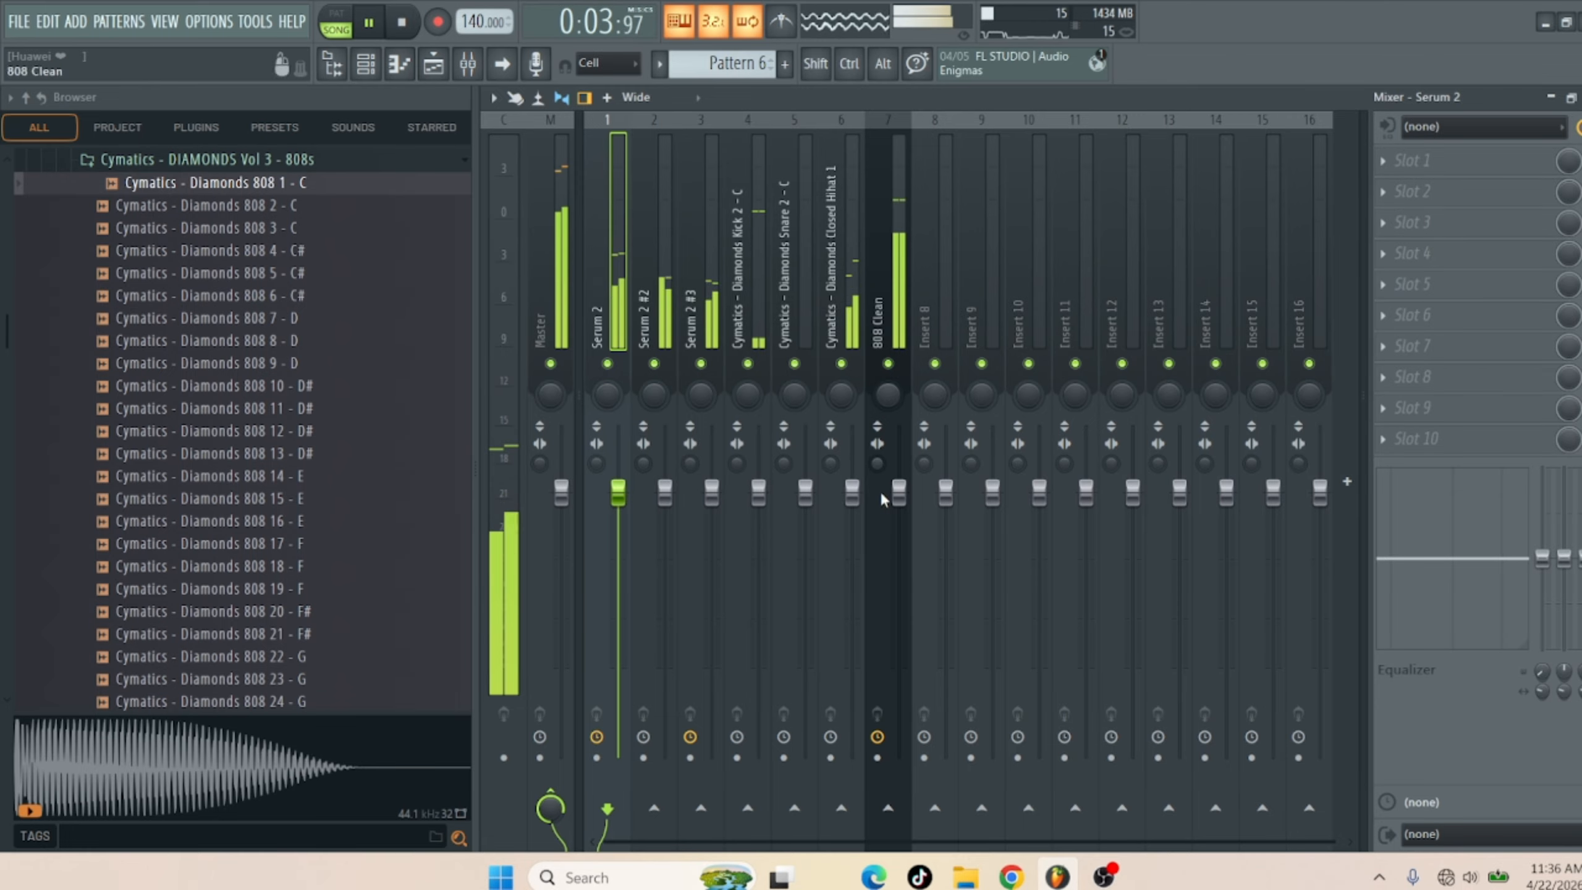
key(space)
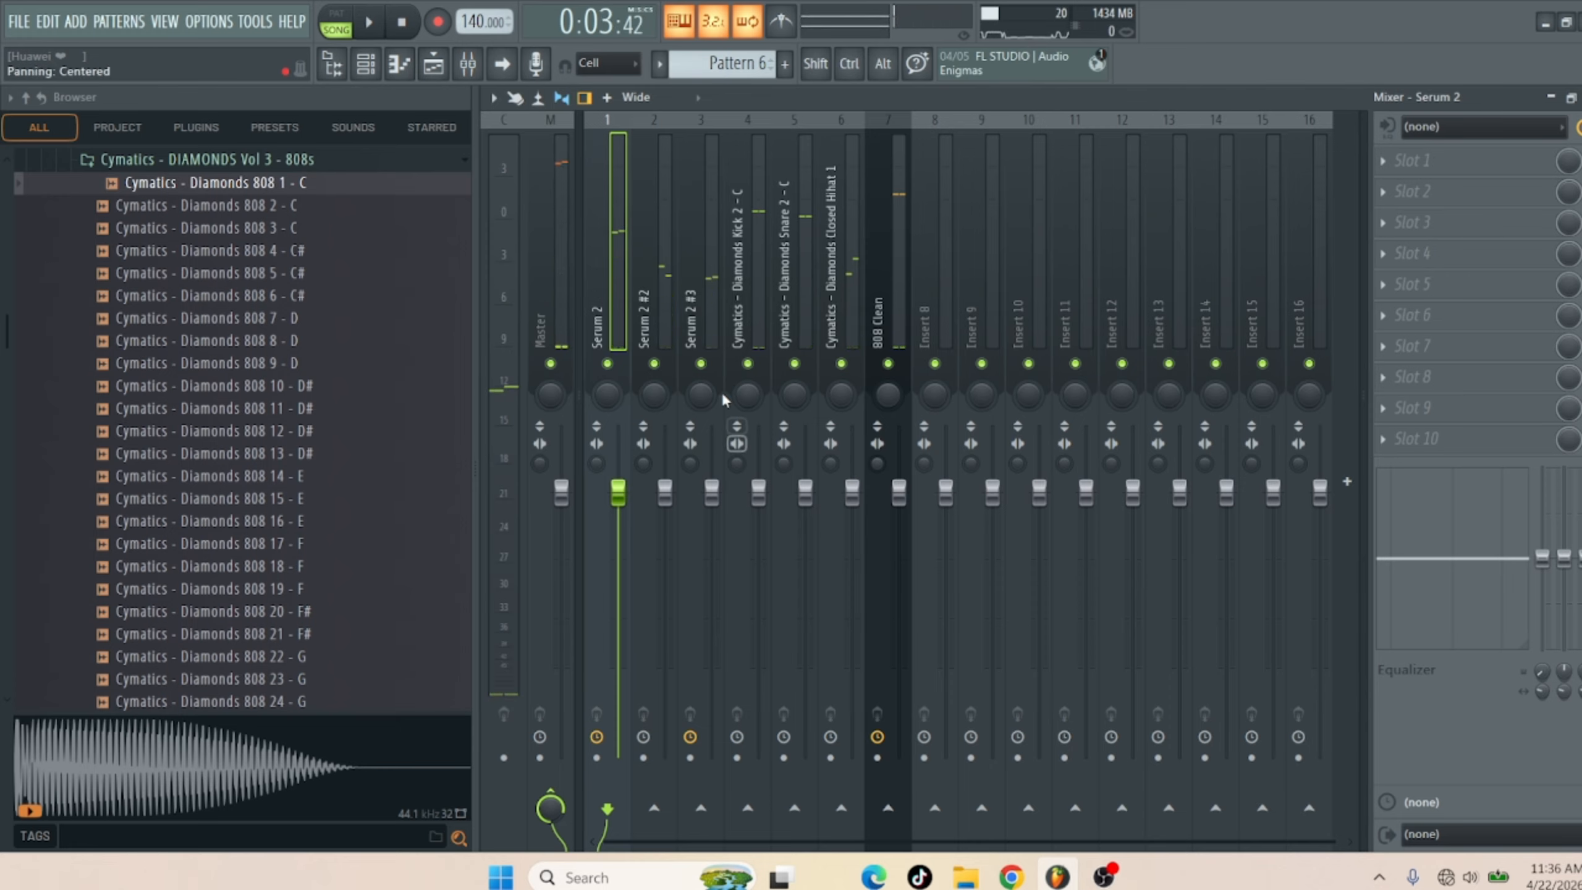
key(space)
click(702, 364)
drag(711, 492, 711, 579)
click(701, 364)
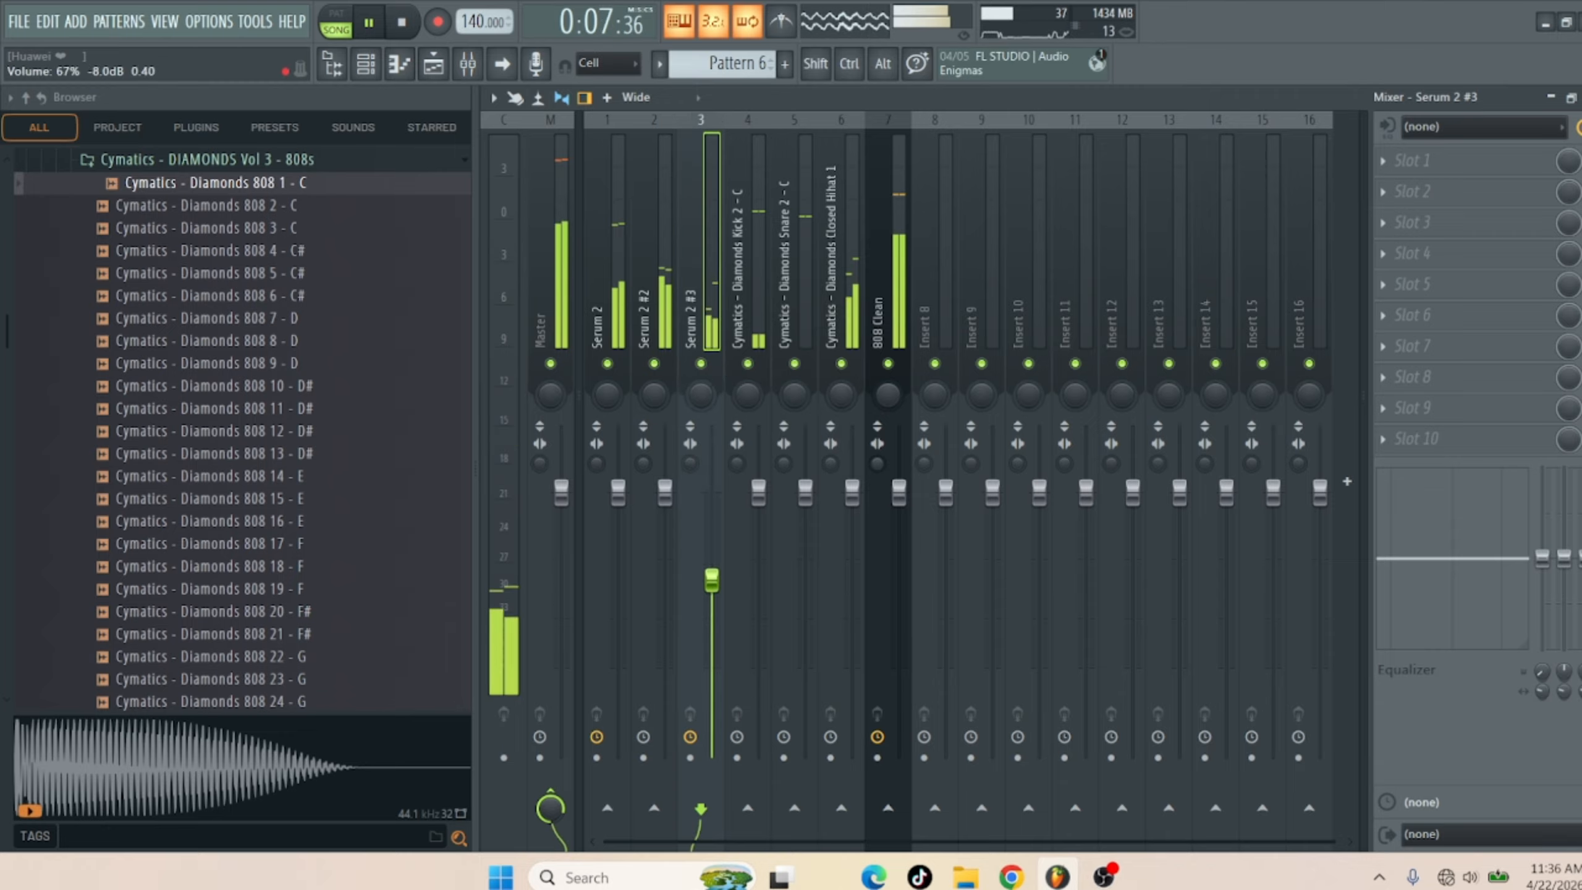
drag(618, 493, 618, 530)
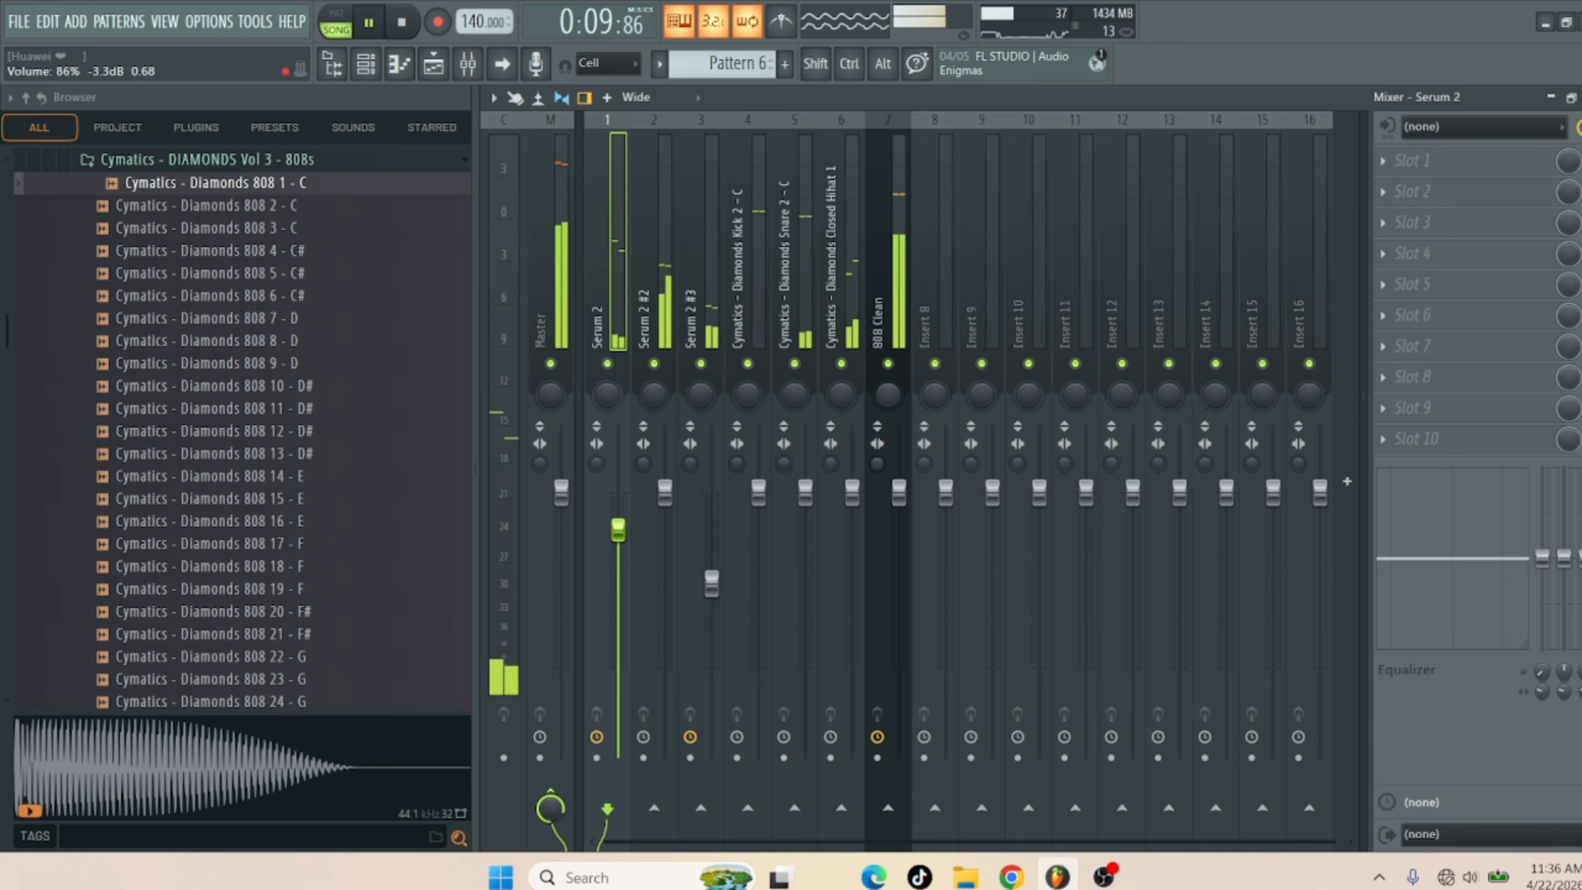
Stop playback and route the Rhodes channel to the mixer track Insert 8
click(366, 64)
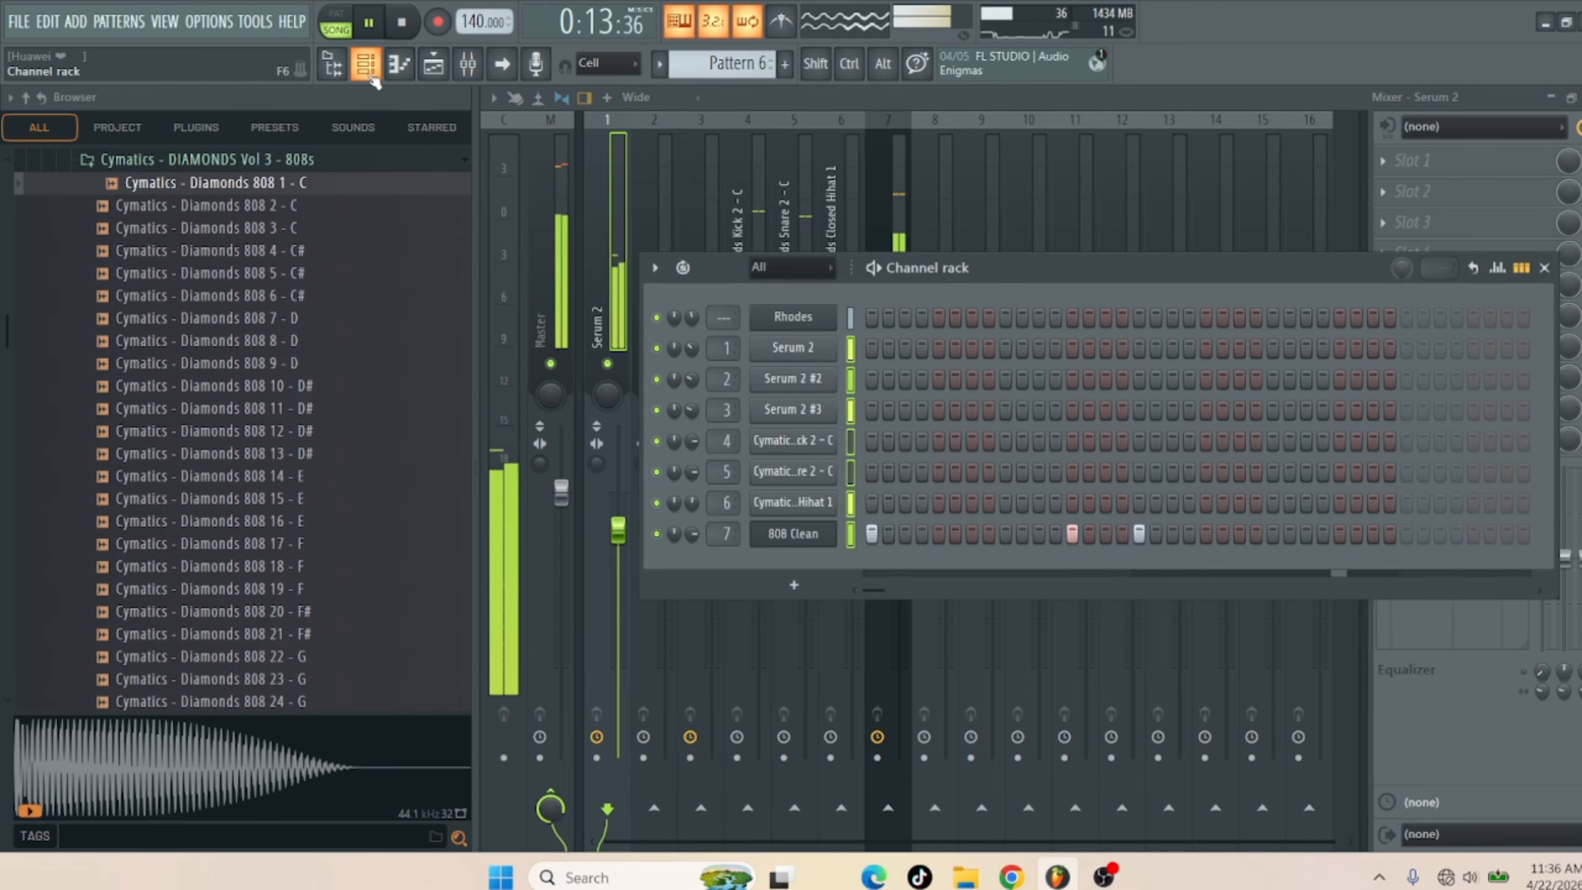
key(space)
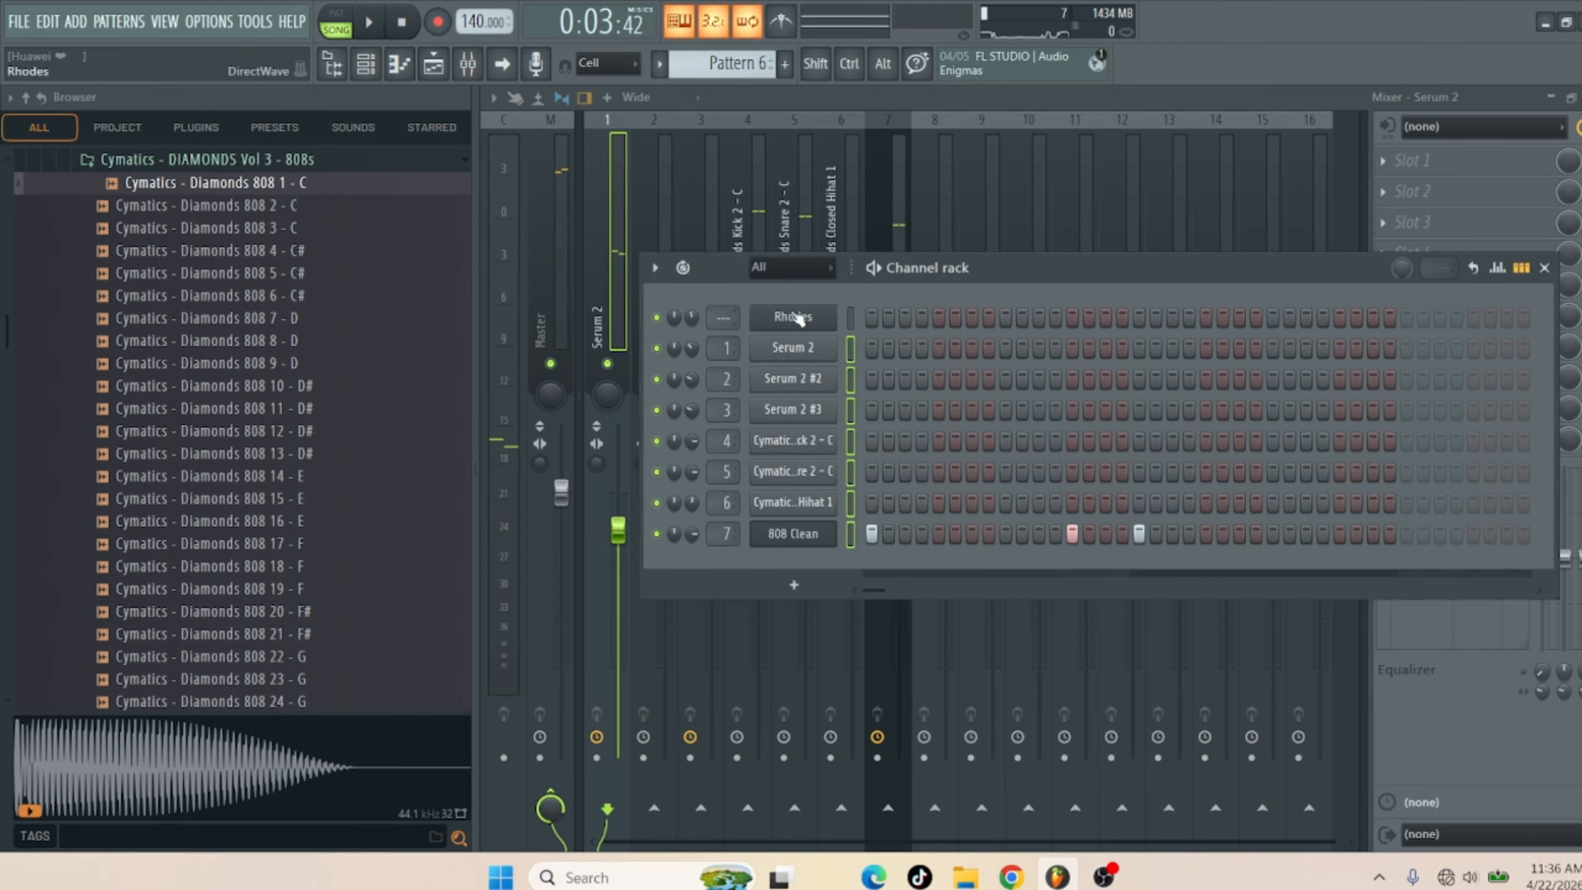
right_click(958, 189)
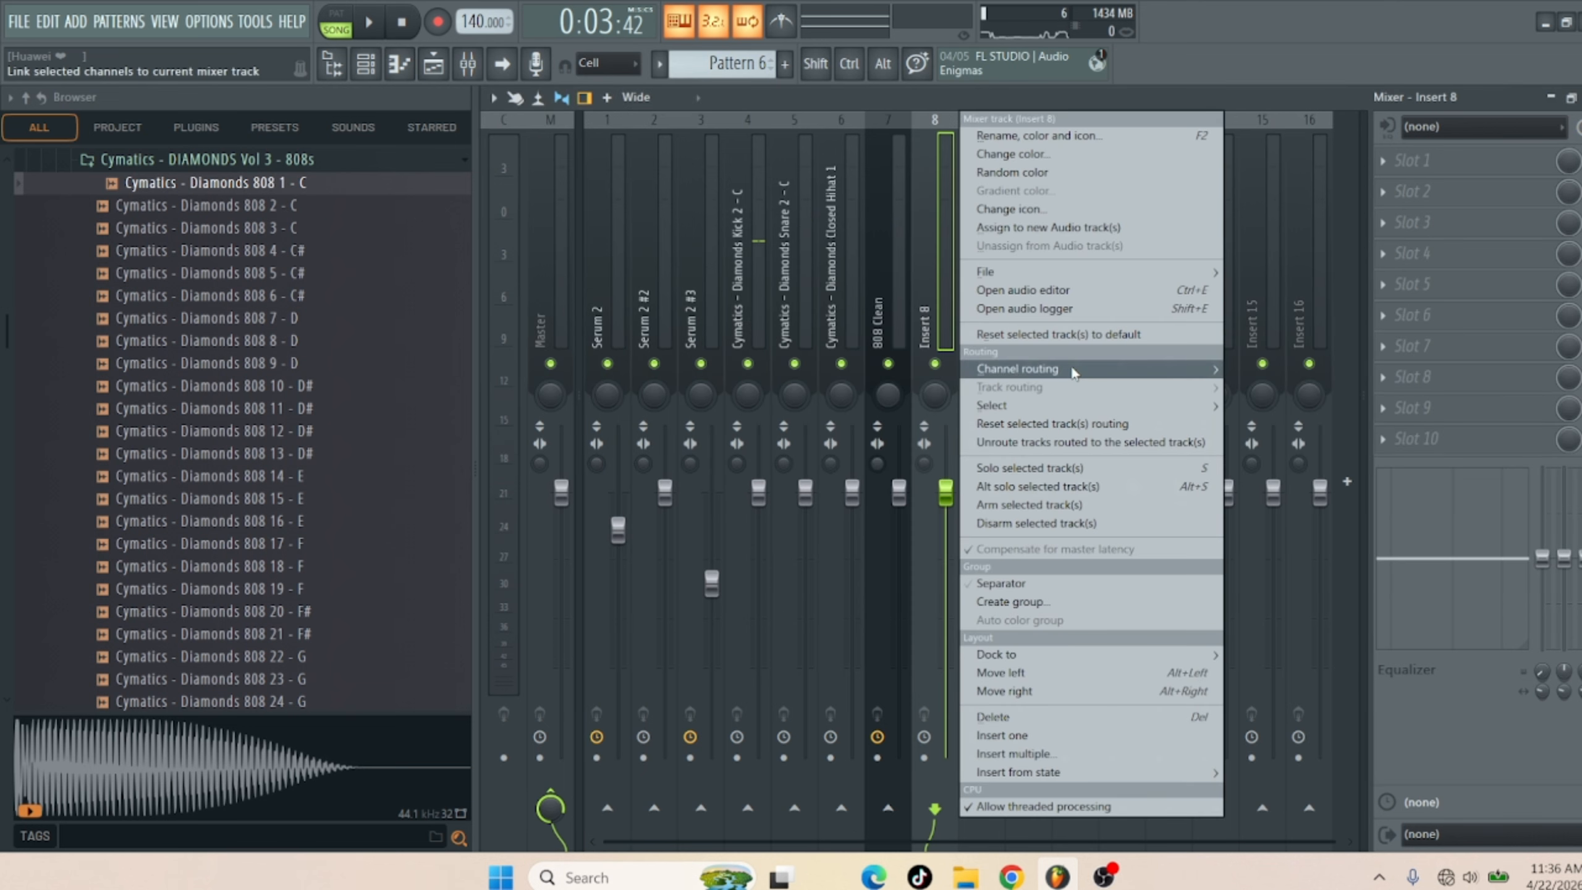
mouse_move(1131, 374)
click(1261, 369)
Play the arrangement and lower the mixer volume of Rhodes slightly and of 808 Clean more strongly
key(space)
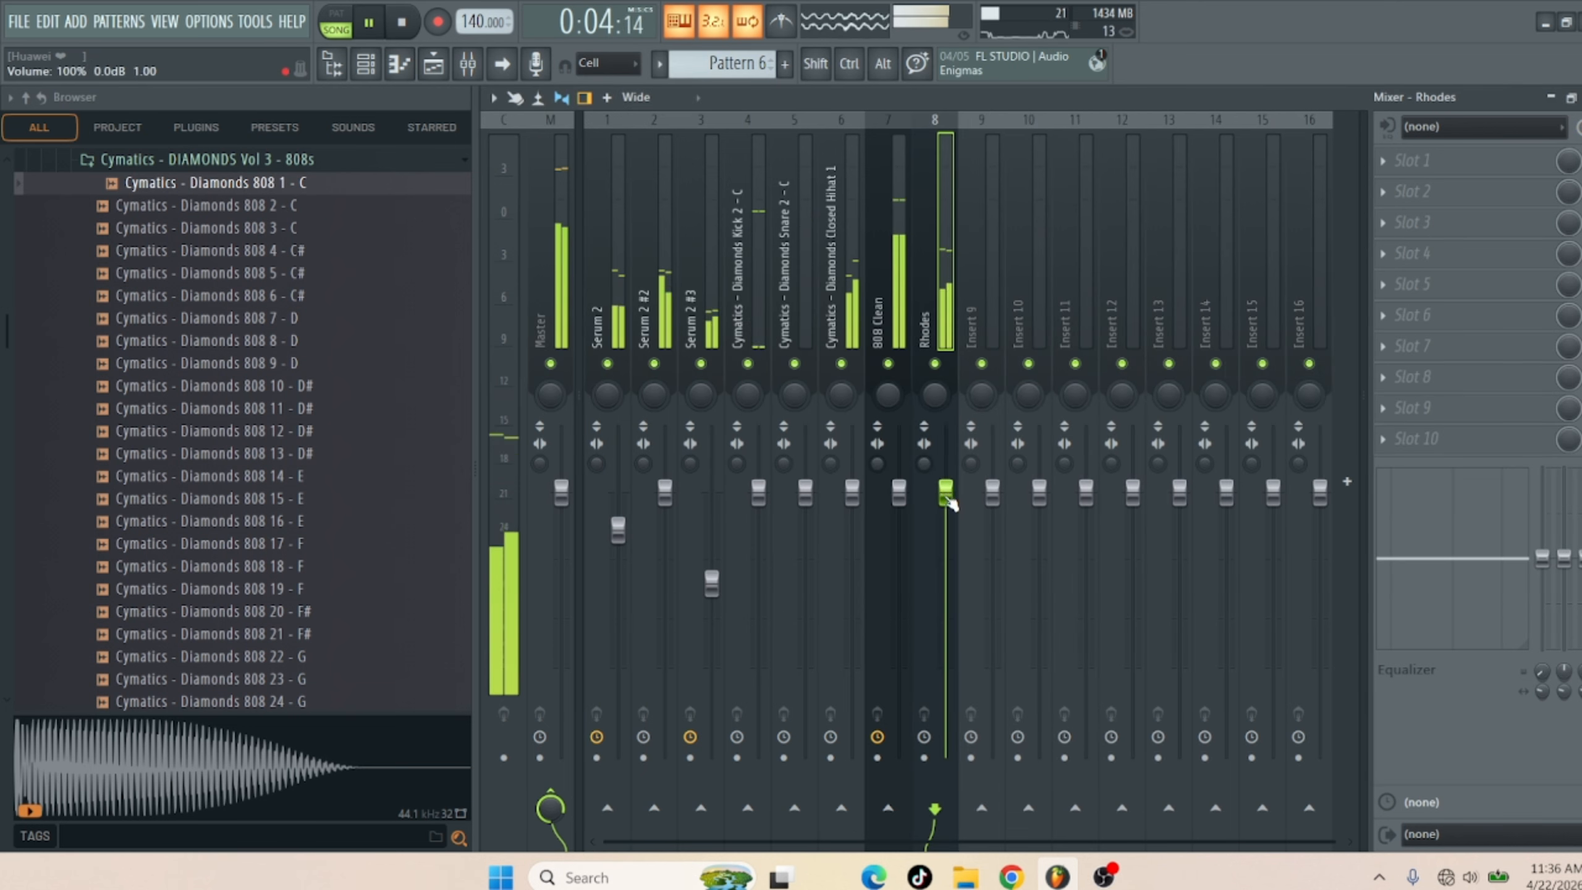
drag(946, 491, 925, 514)
drag(904, 500, 899, 552)
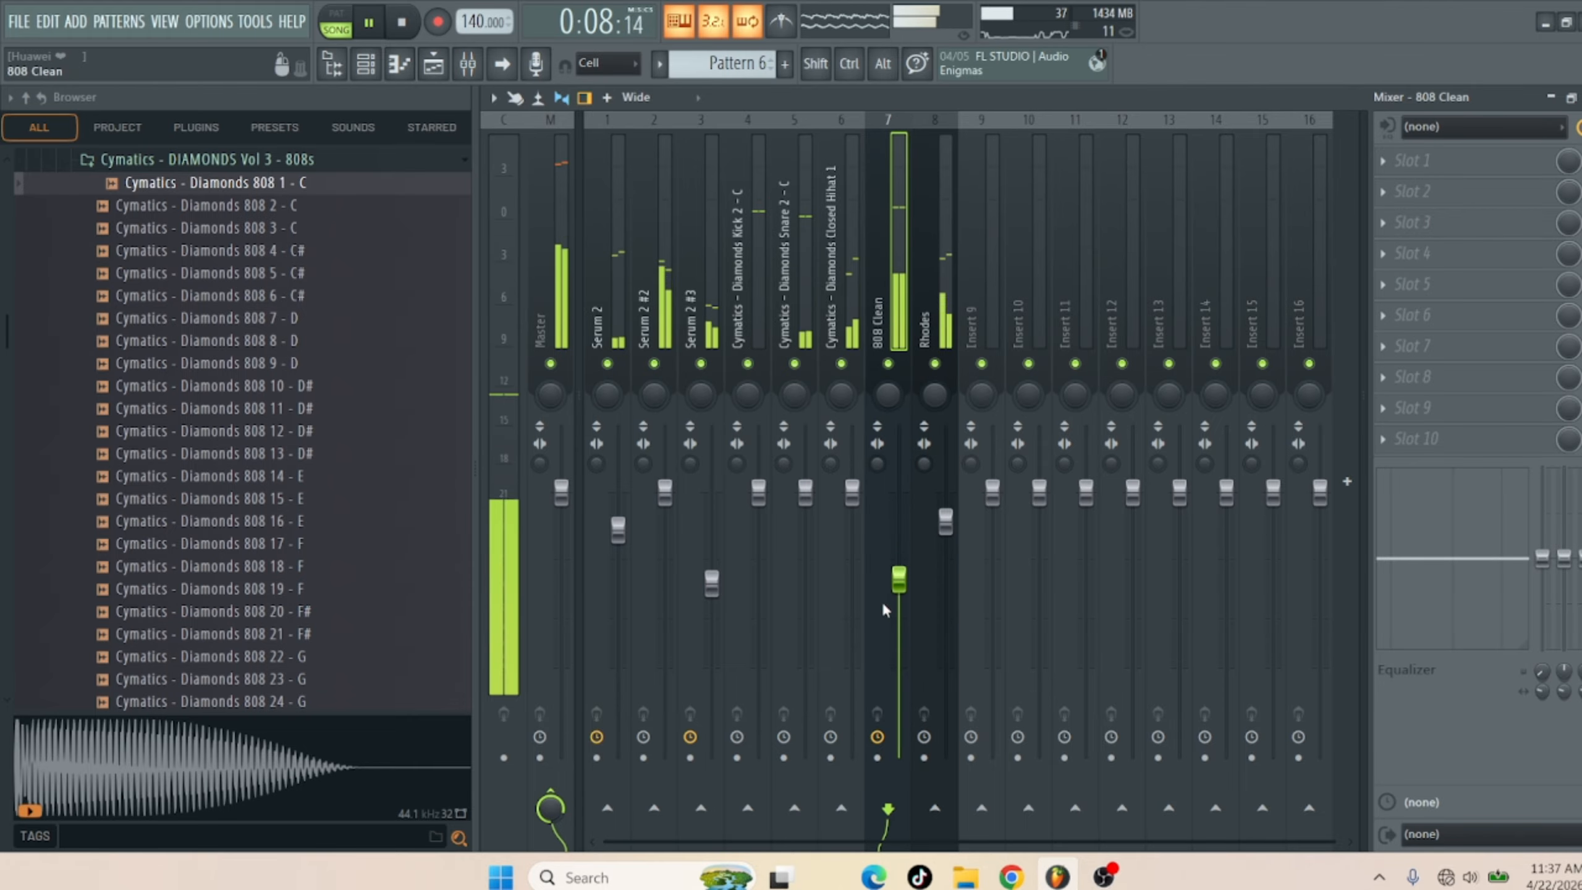
Lower the closed hi-hat, snare, Serum 2 #2 and Serum 2 mixer volumes during playback, nudging the hi-hat's pan slightly
drag(852, 492, 853, 554)
drag(842, 399, 842, 392)
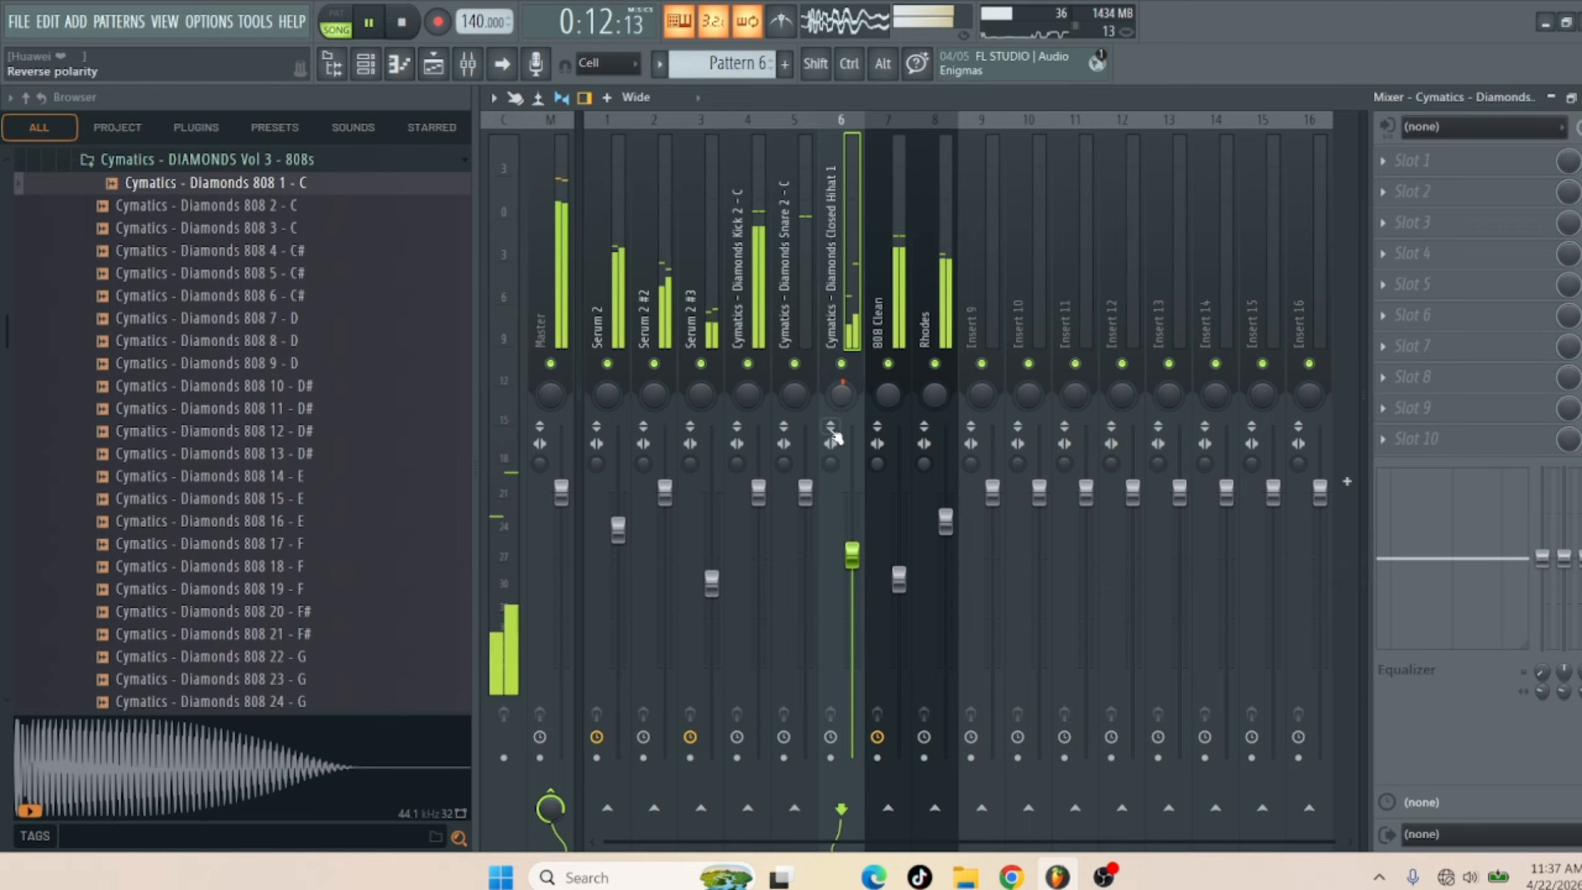
drag(821, 509, 821, 552)
drag(665, 494, 618, 545)
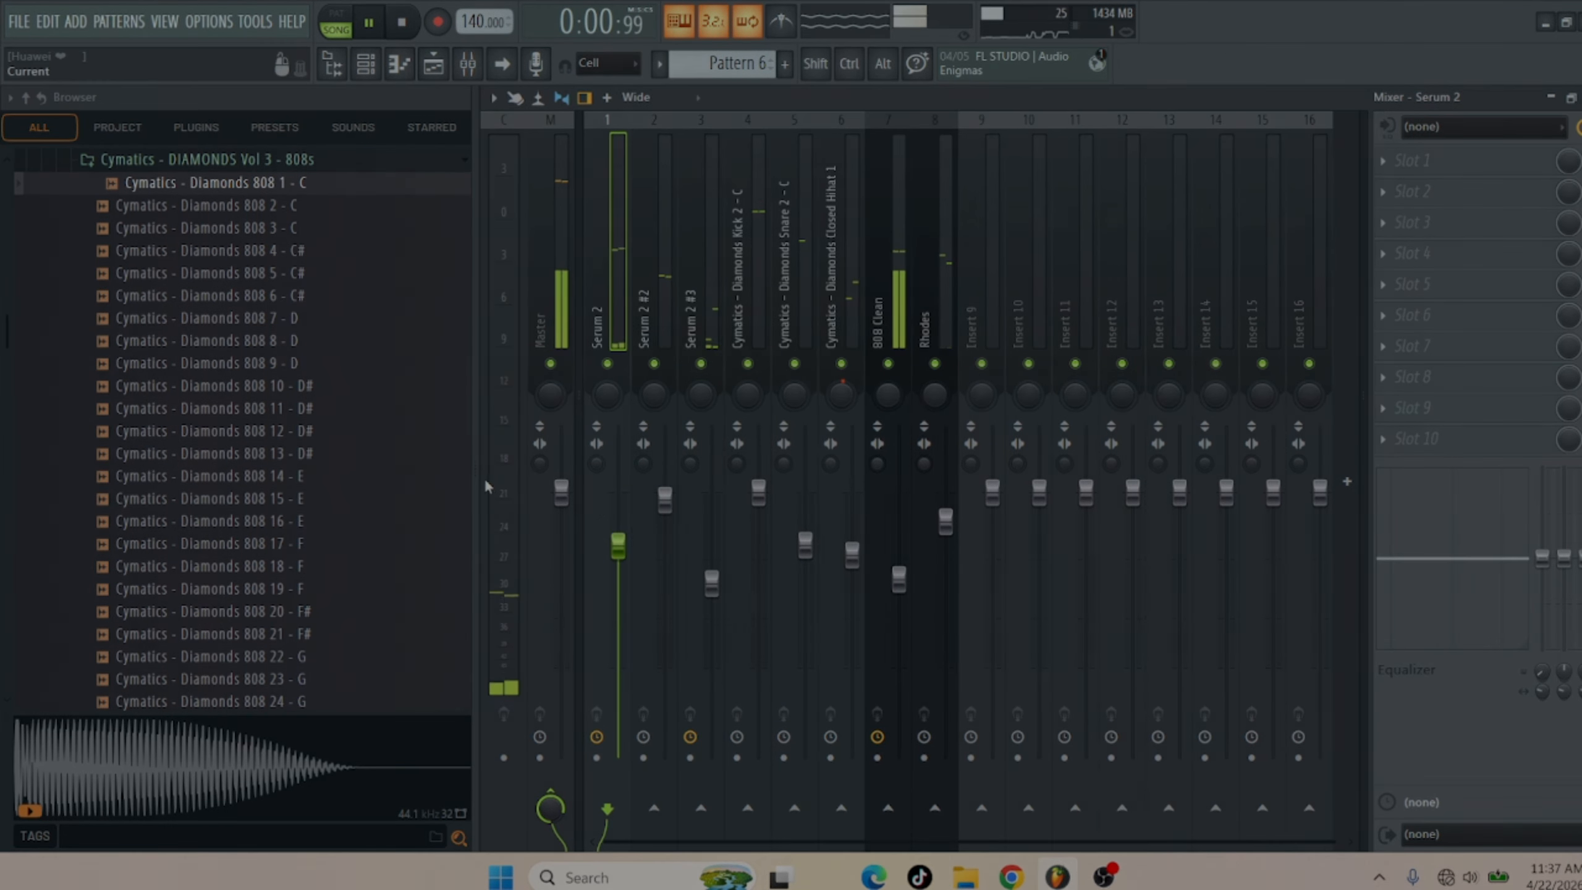